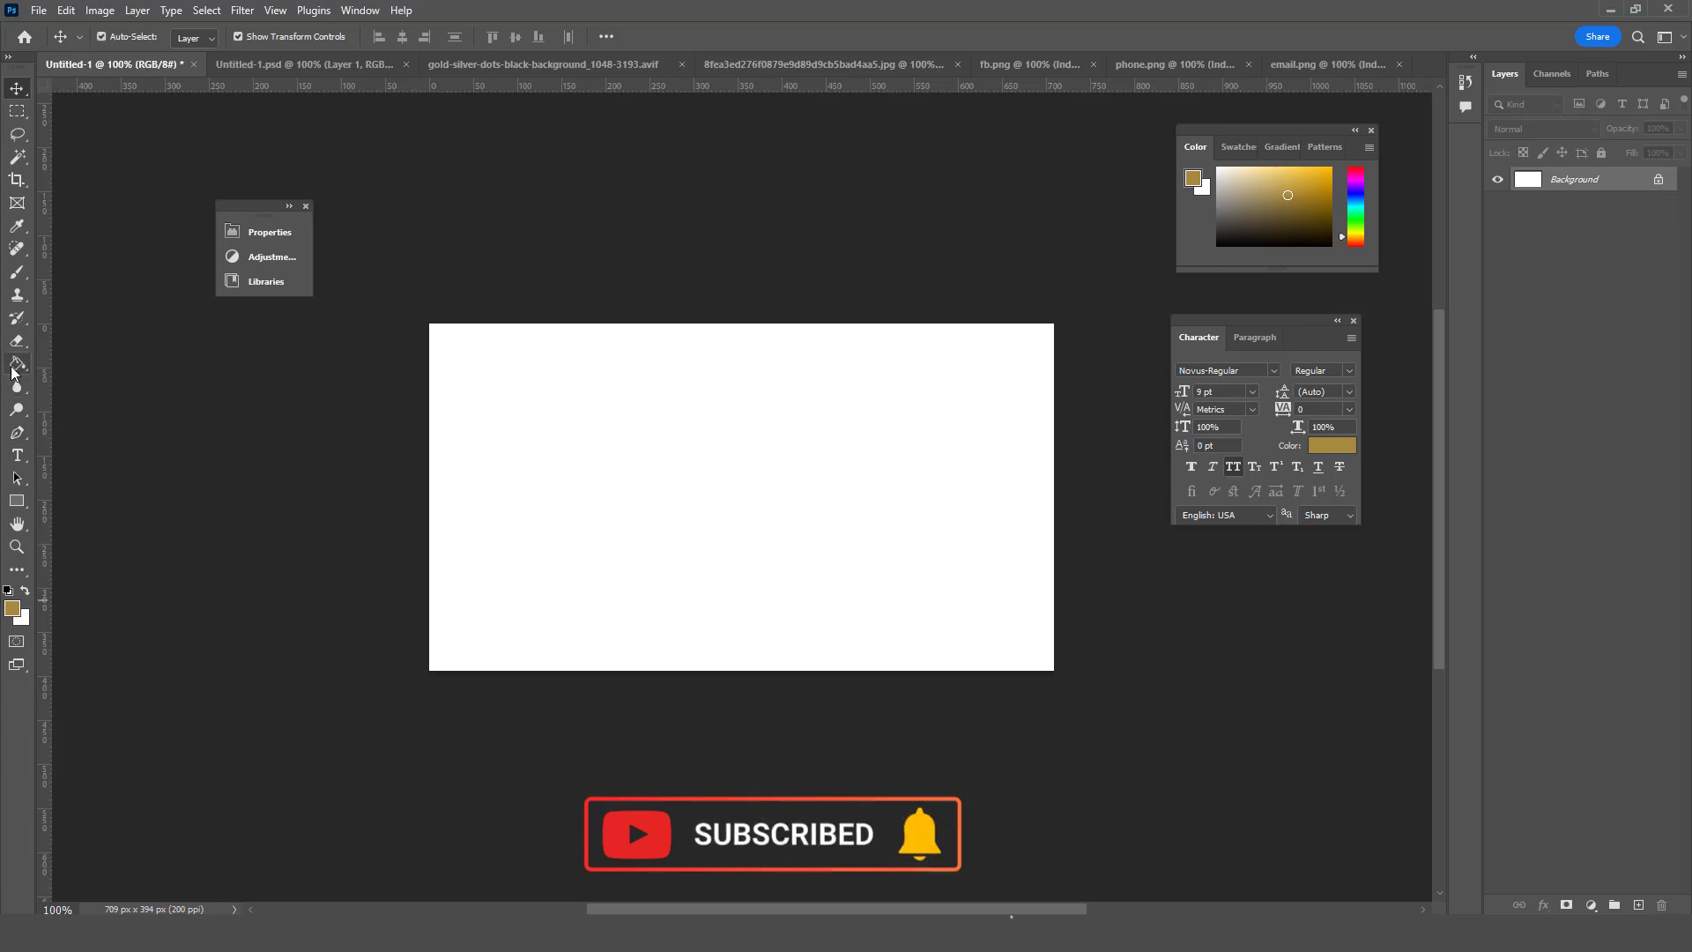
# - Duplicate the white Background layer to create Background copy above it
pyautogui.moveTo(1586, 185); pyautogui.dragTo(1644, 906)
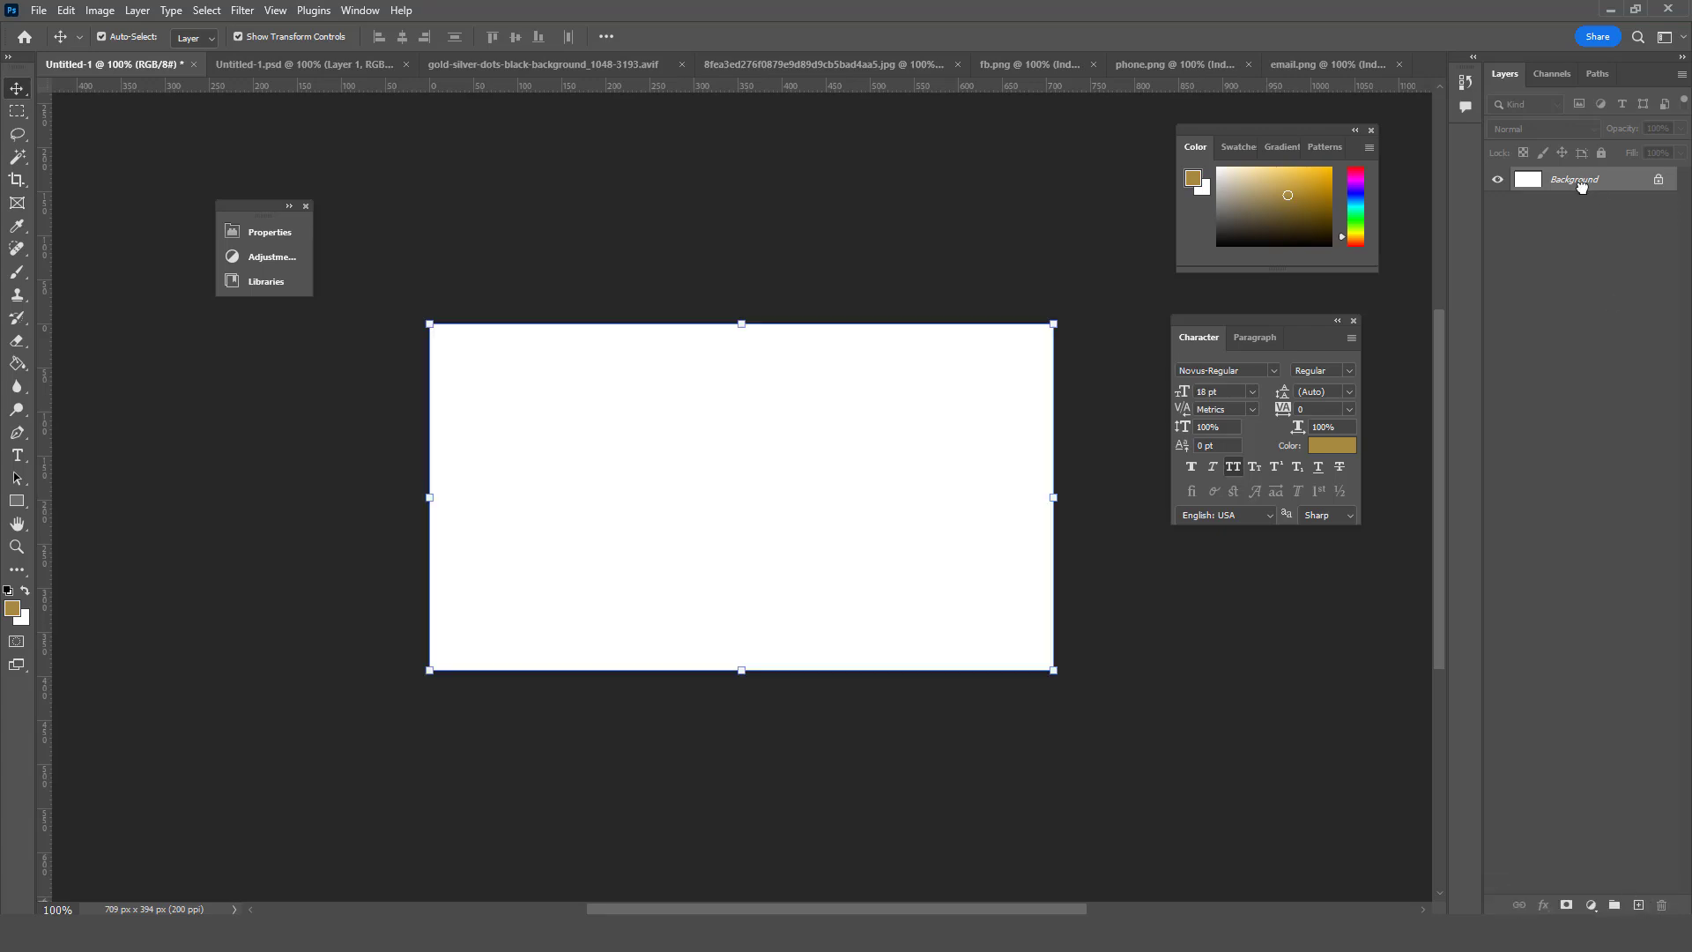
# - Add a linear Gradient Overlay at 179° to Background copy
pyautogui.click(1543, 905)
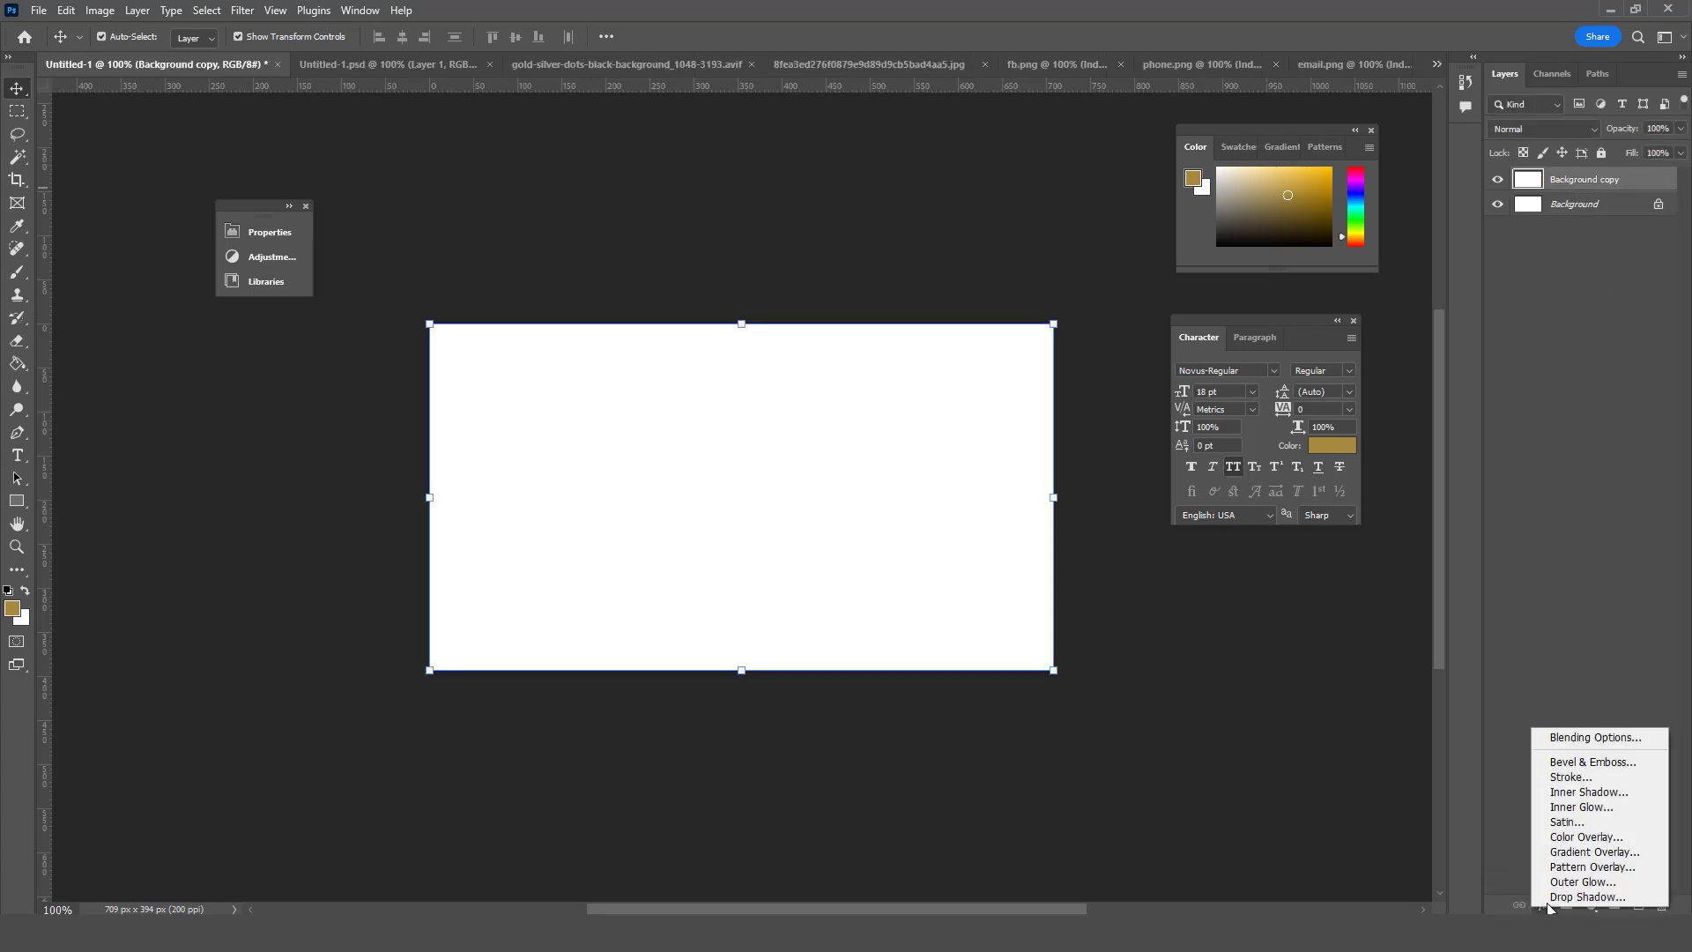
pyautogui.click(1564, 864)
pyautogui.click(1294, 227)
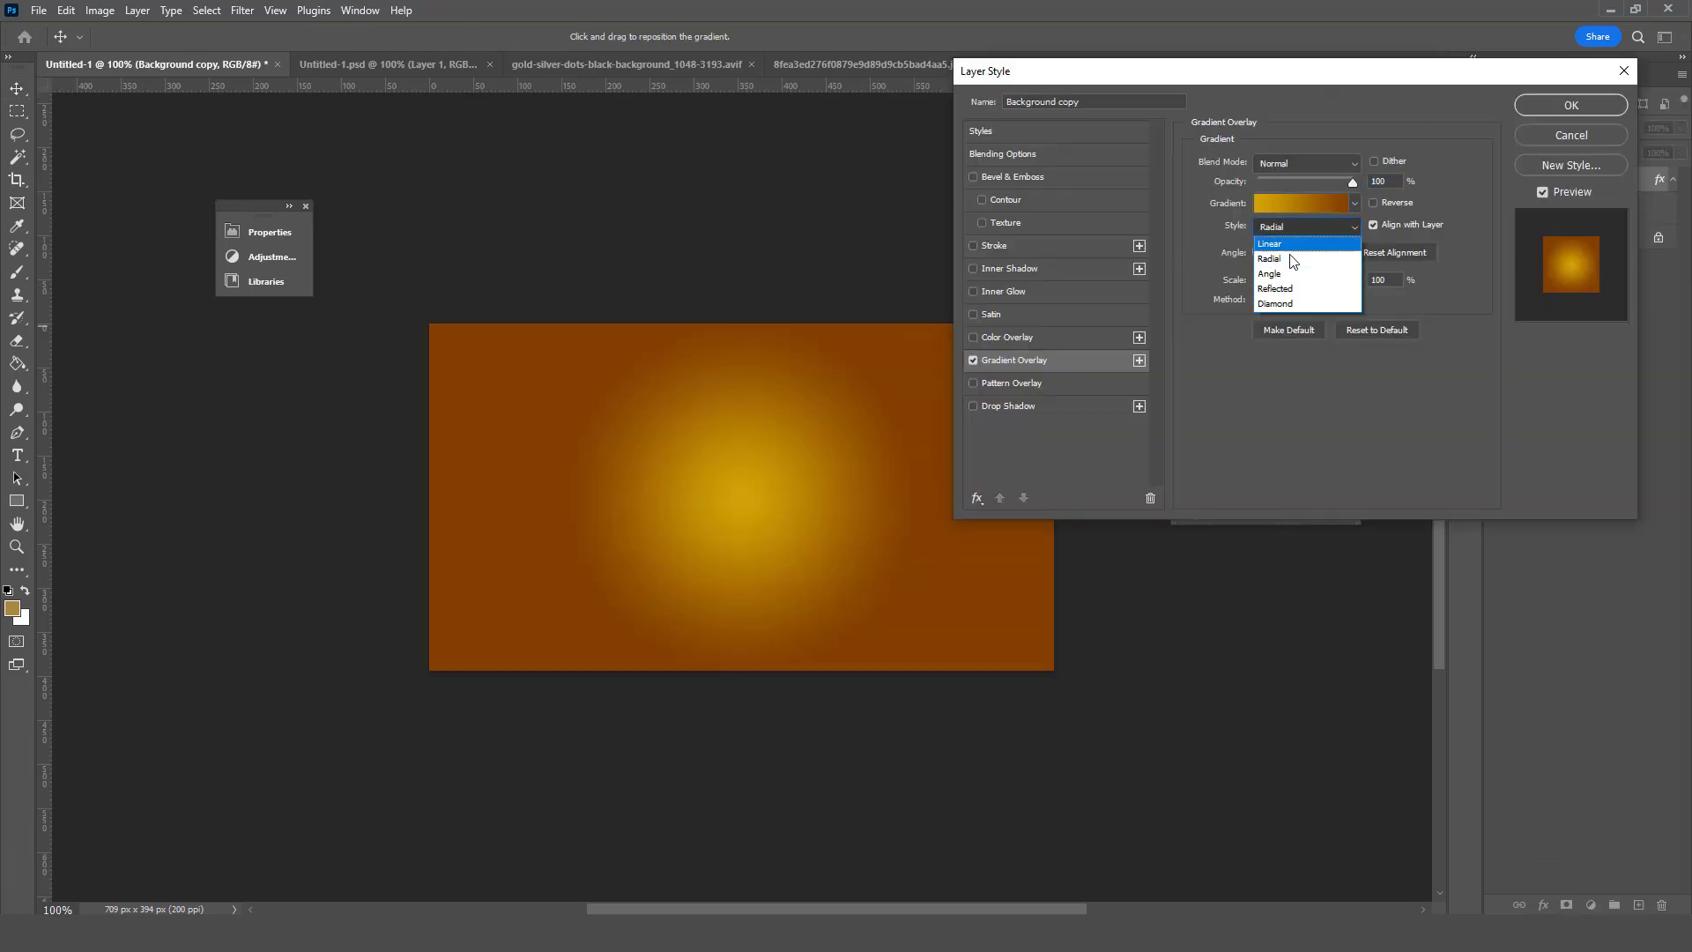
pyautogui.click(1276, 243)
pyautogui.click(1253, 252)
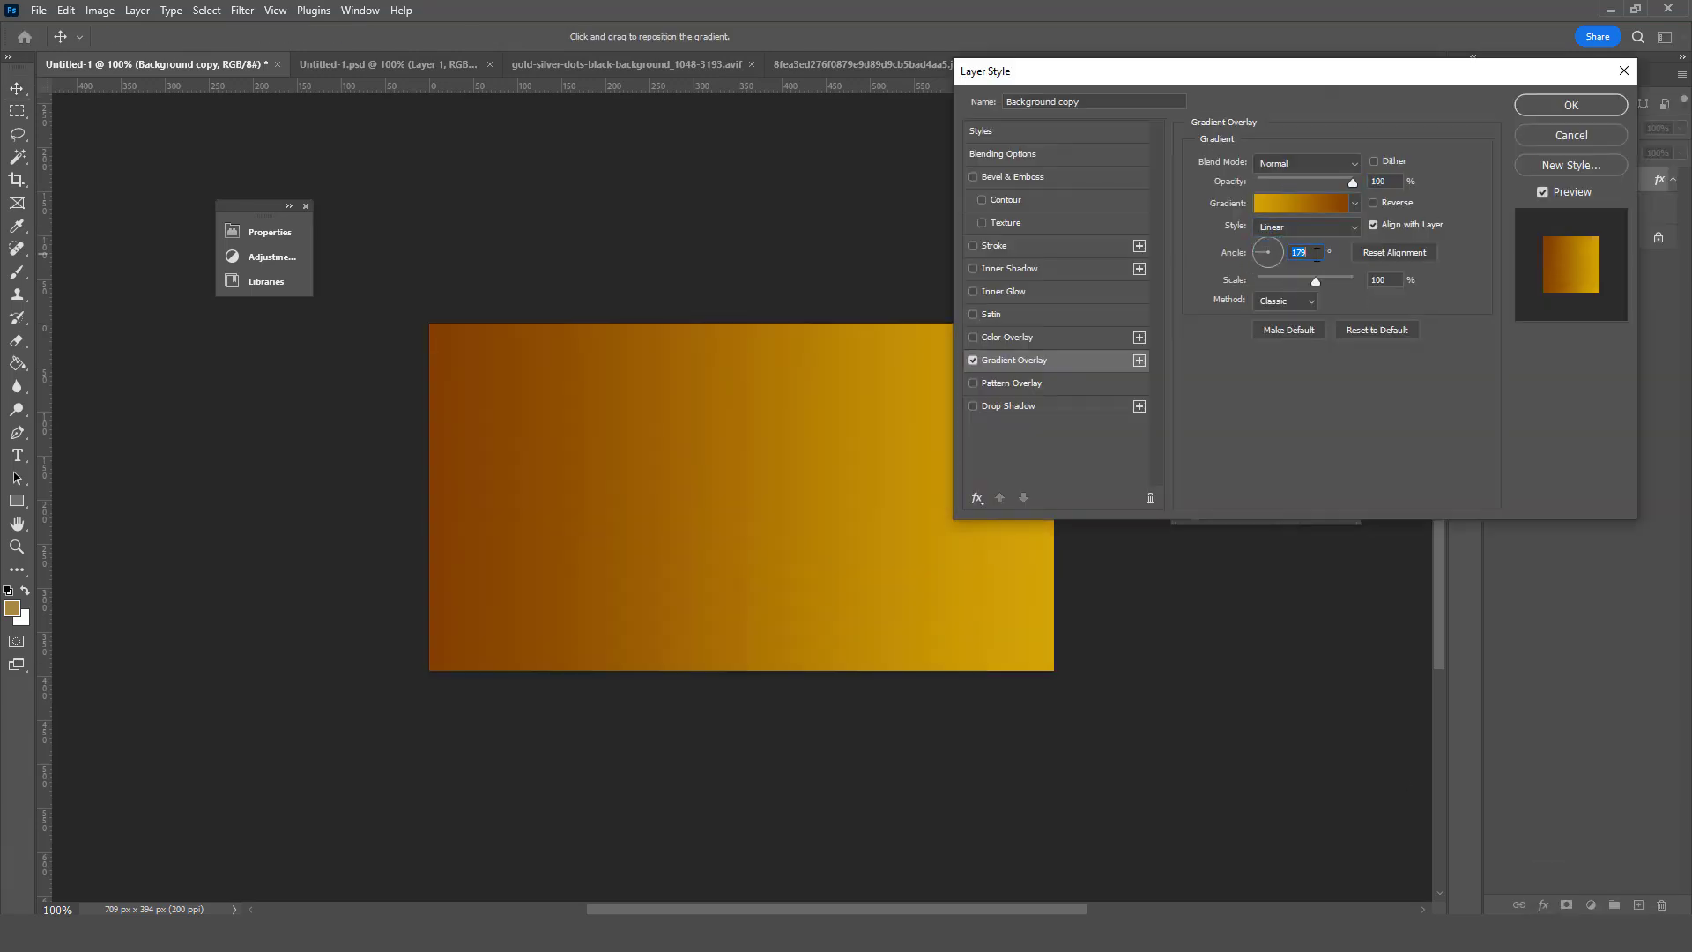
pyautogui.moveTo(1219, 80); pyautogui.dragTo(1113, 153)
# - Recolour the gradient's right stop to dark navy #012339
pyautogui.click(1185, 277)
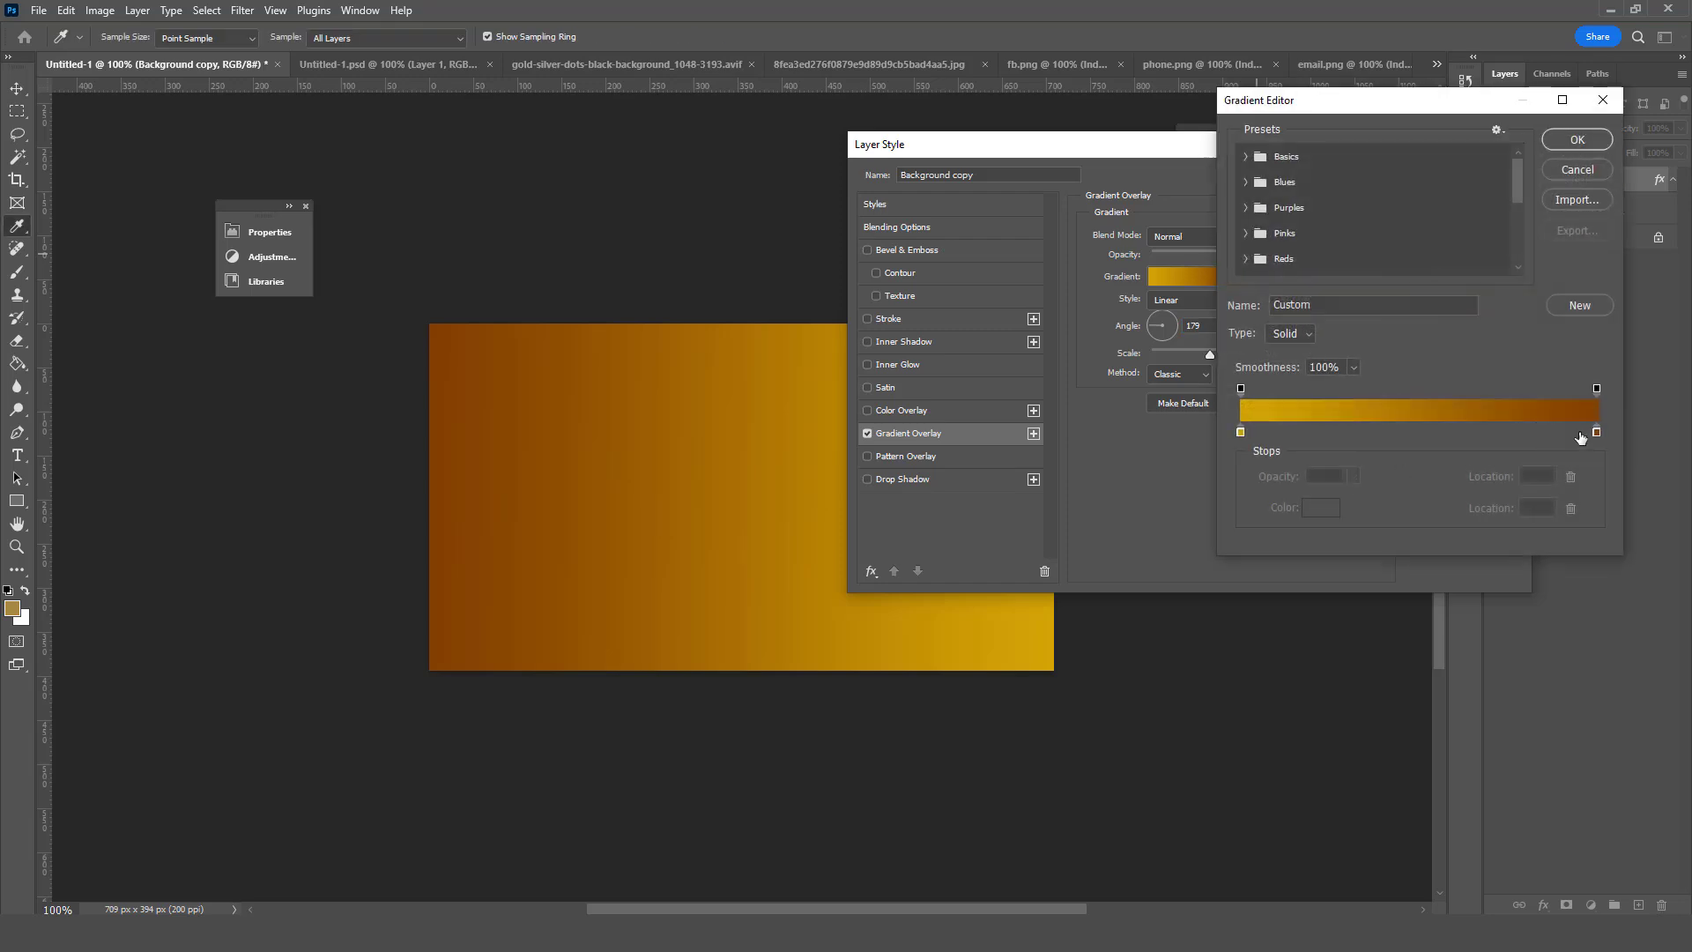
pyautogui.click(1326, 508)
pyautogui.moveTo(1211, 577); pyautogui.dragTo(1225, 536)
pyautogui.click(1195, 607)
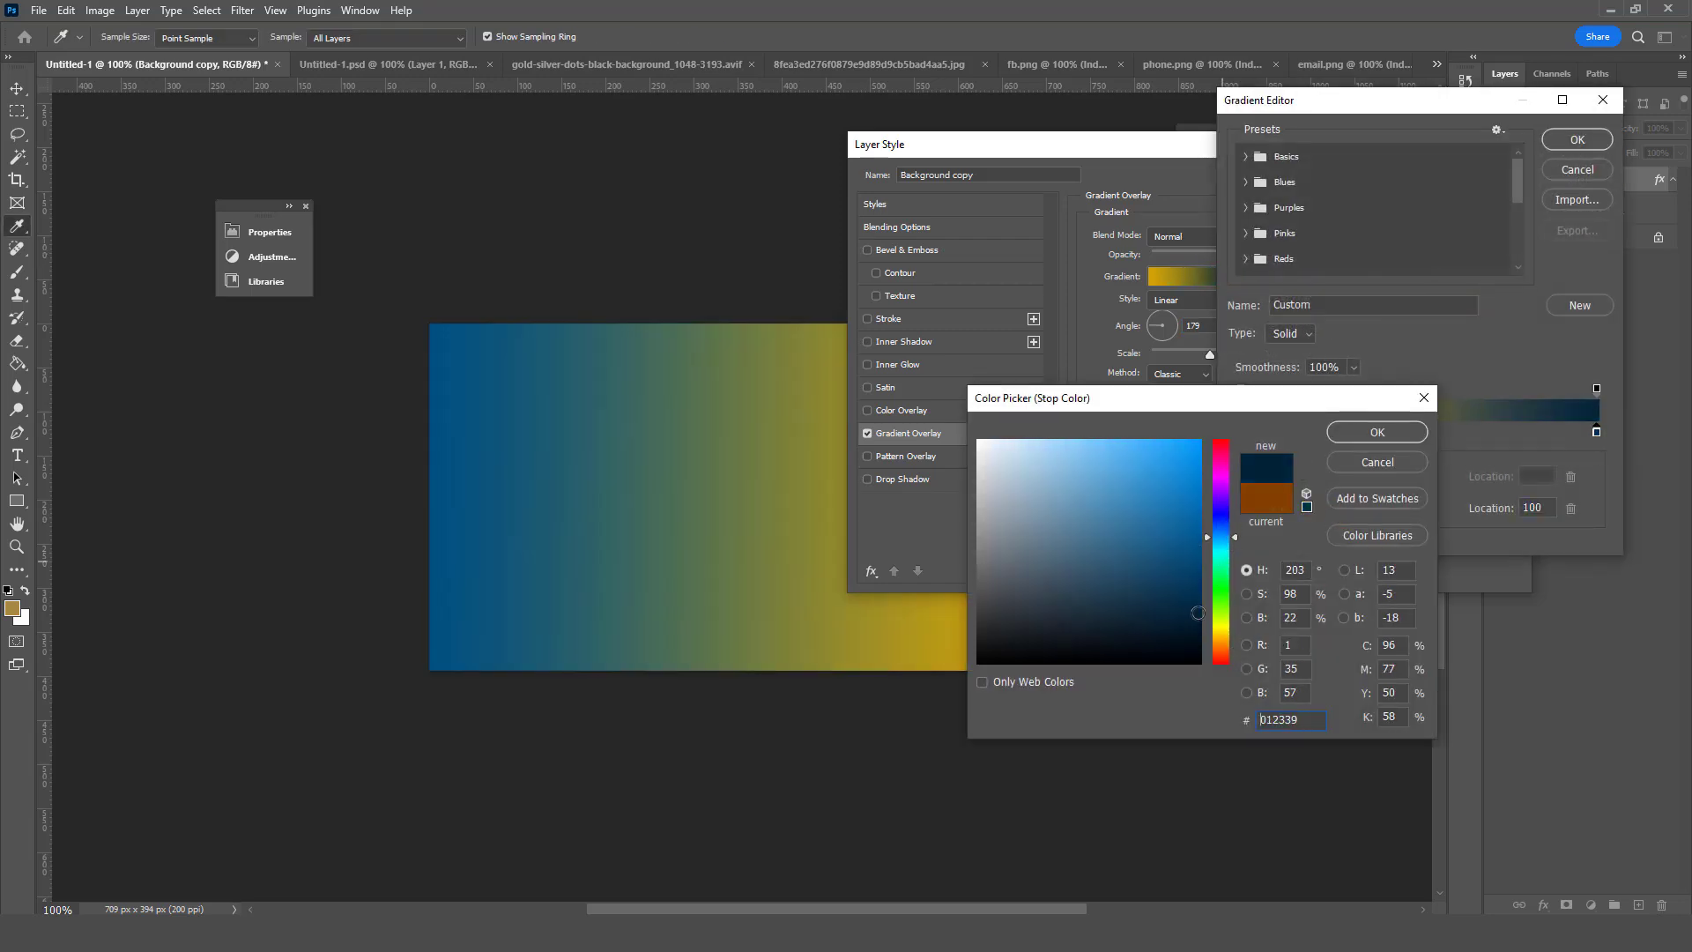
pyautogui.click(1351, 437)
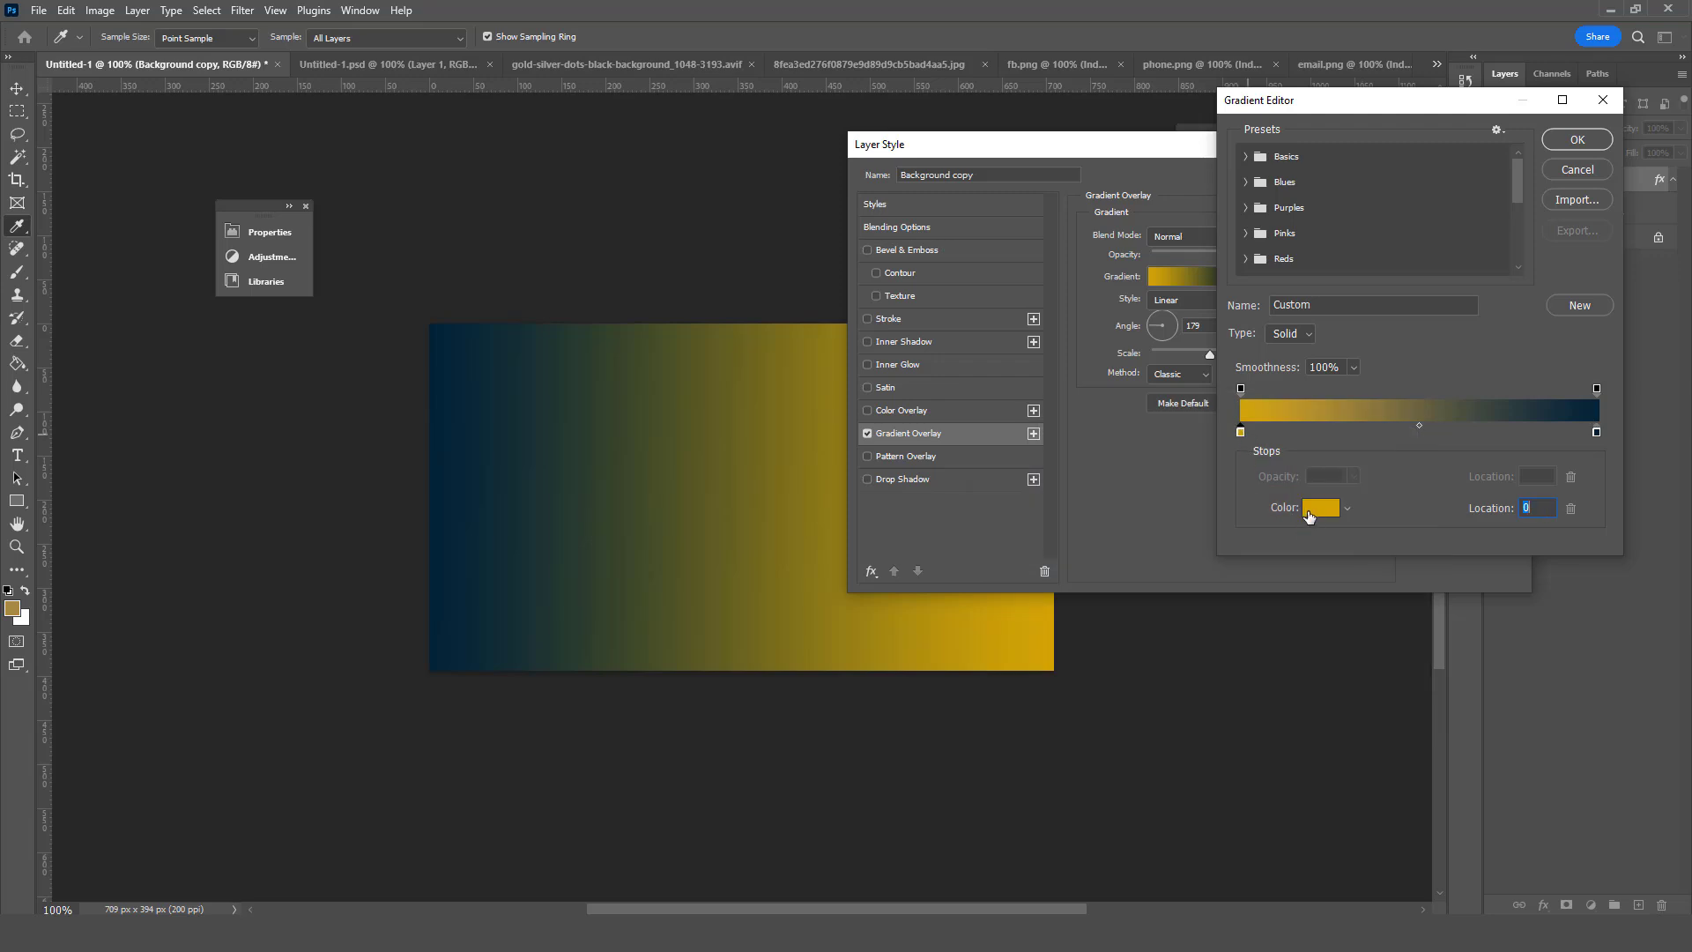
# - Make the left stop the same dark navy and apply the all-navy gradient overlay
pyautogui.click(1317, 508)
pyautogui.click(1374, 461)
pyautogui.click(1599, 411)
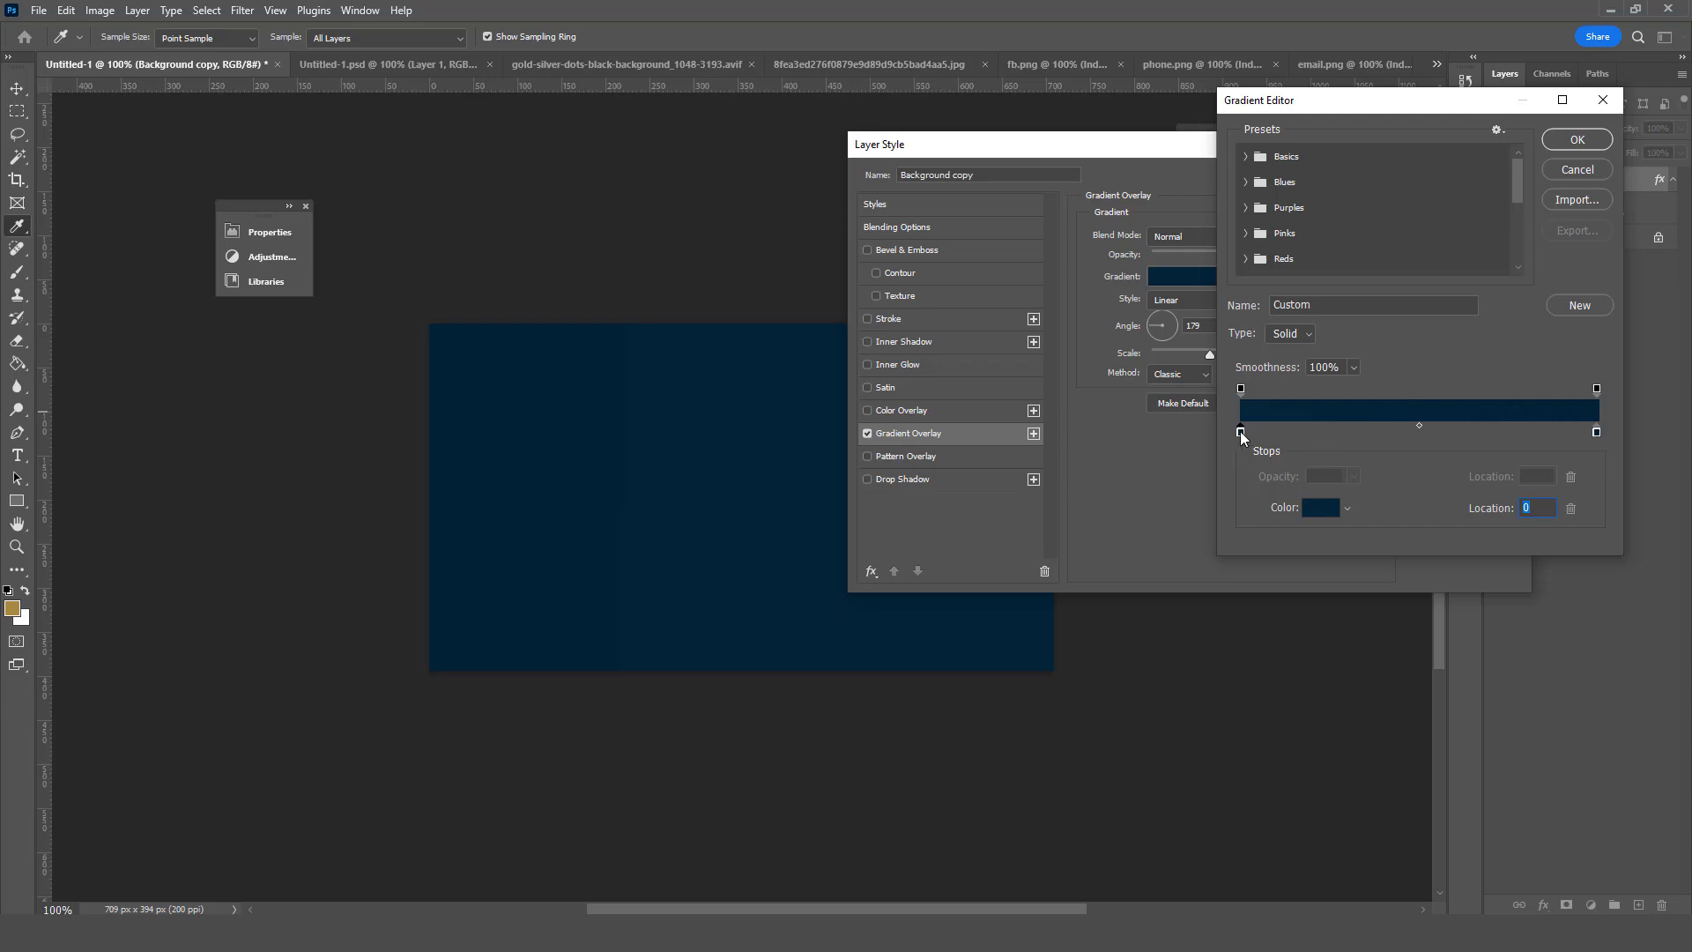
pyautogui.click(1312, 508)
pyautogui.click(1350, 462)
pyautogui.click(1576, 139)
pyautogui.click(1325, 177)
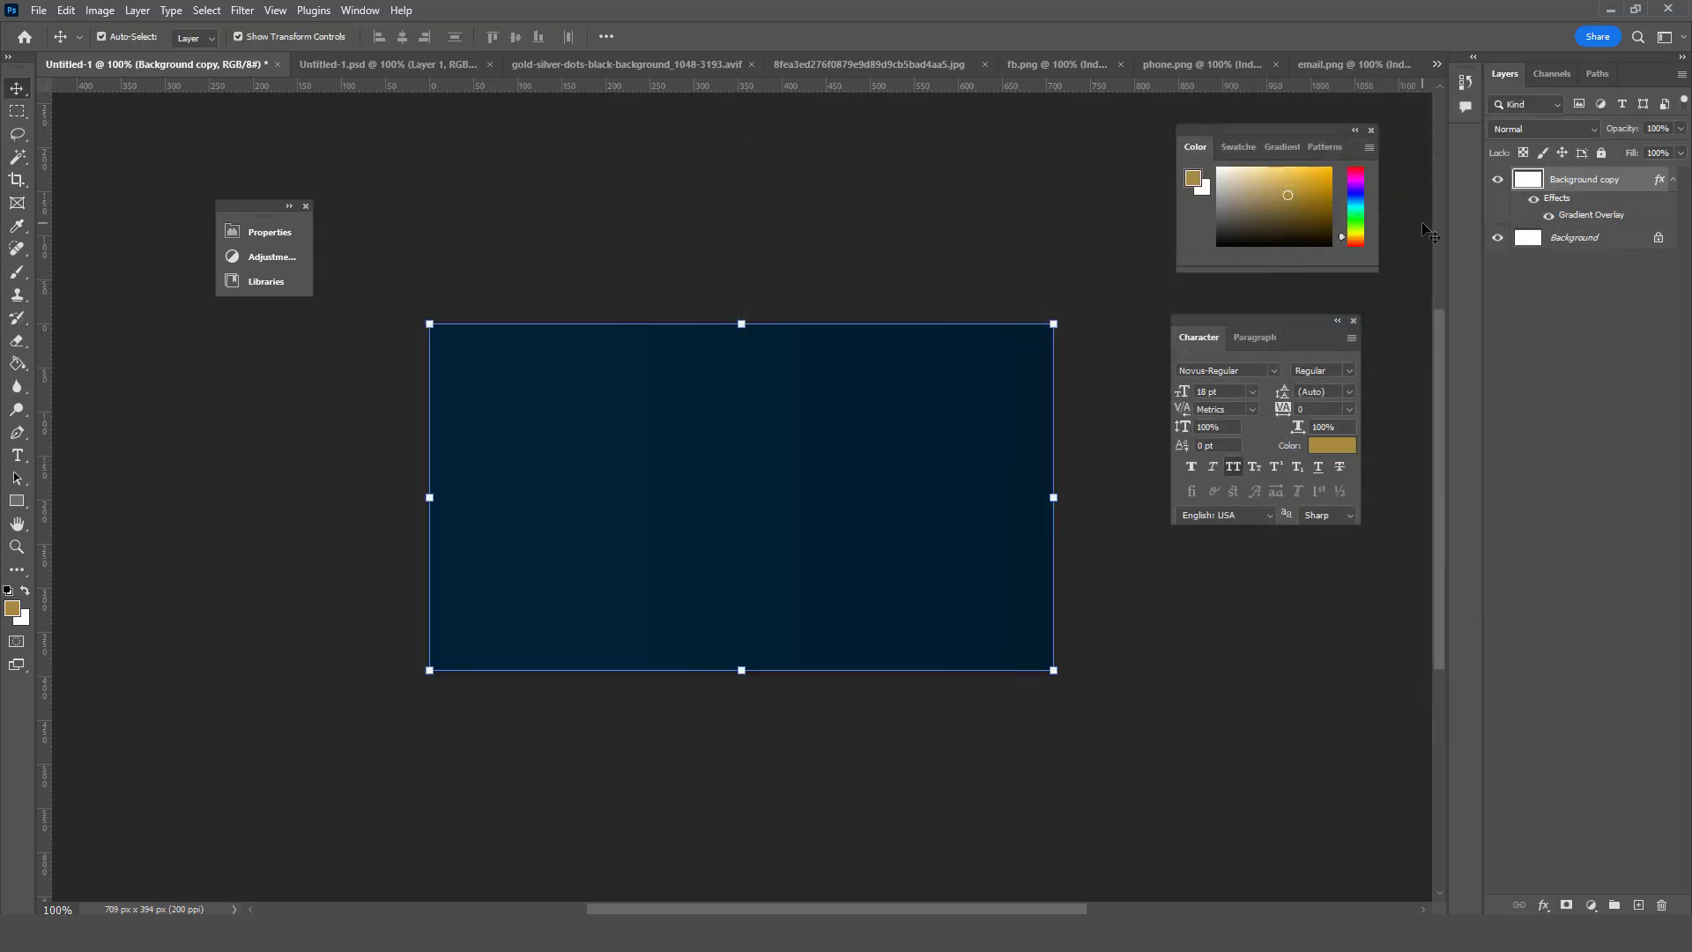
# - Copy a large elliptical selection of the navy gradient onto a new layer (Layer Via Copy)
pyautogui.rightClick(12, 113)
pyautogui.click(89, 129)
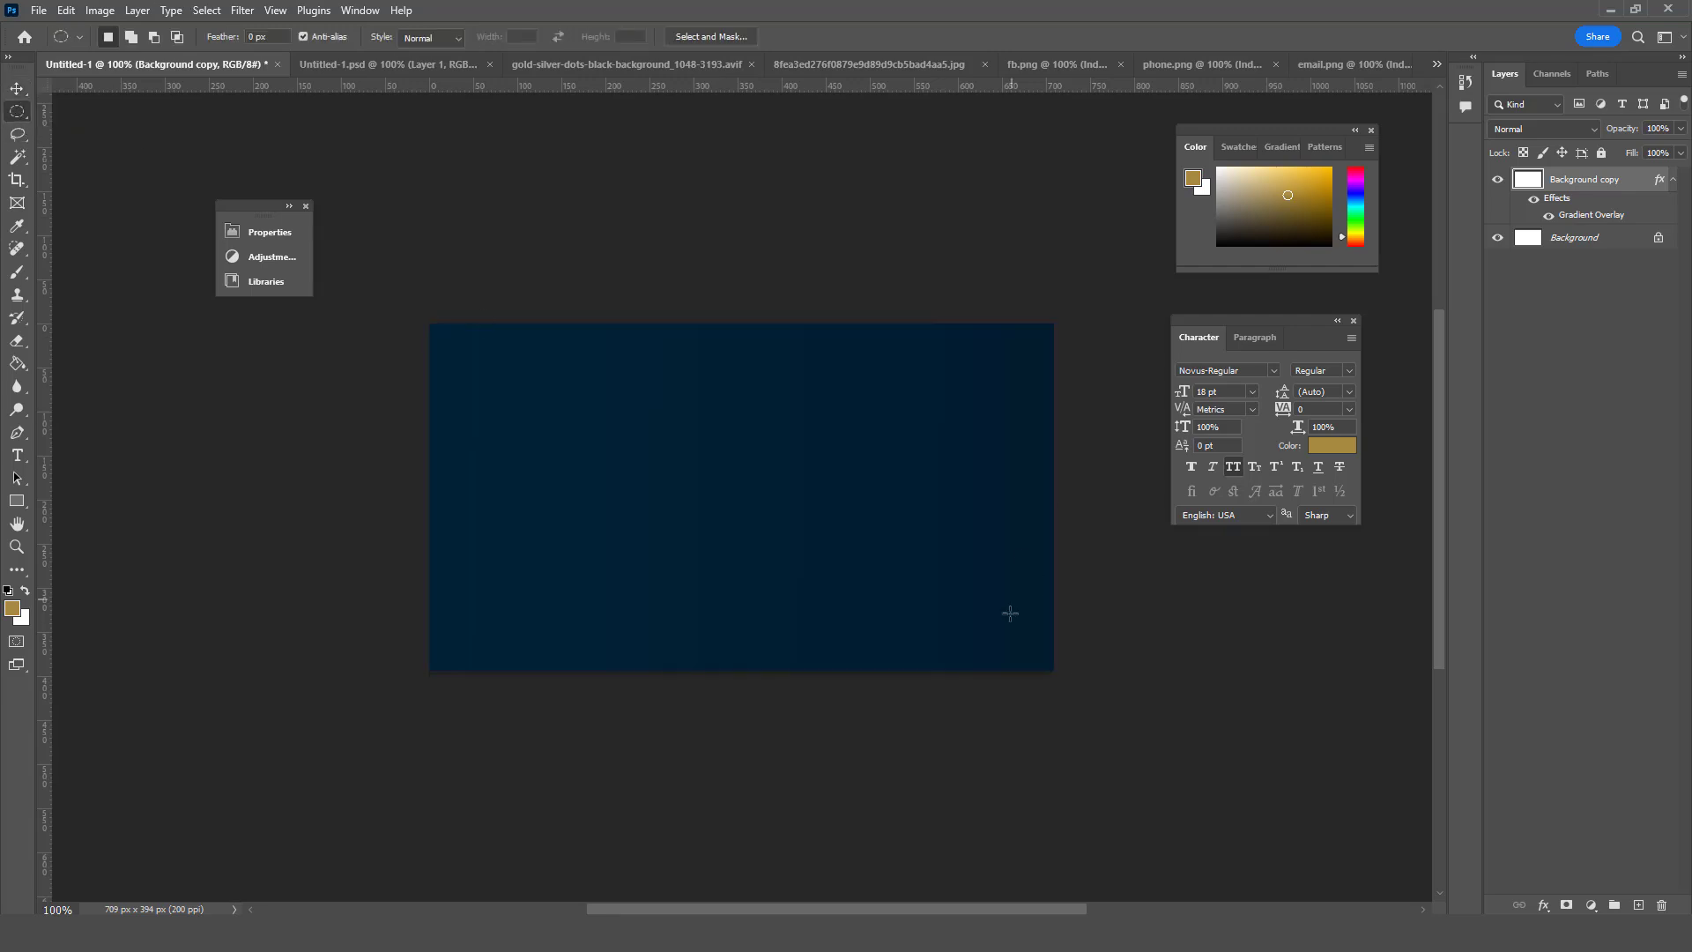
pyautogui.moveTo(1214, 762)
pyautogui.mouseDown()
pyautogui.moveTo(601, 231)
pyautogui.moveTo(617, 238)
pyautogui.mouseUp()
pyautogui.rightClick(548, 387)
pyautogui.click(607, 514)
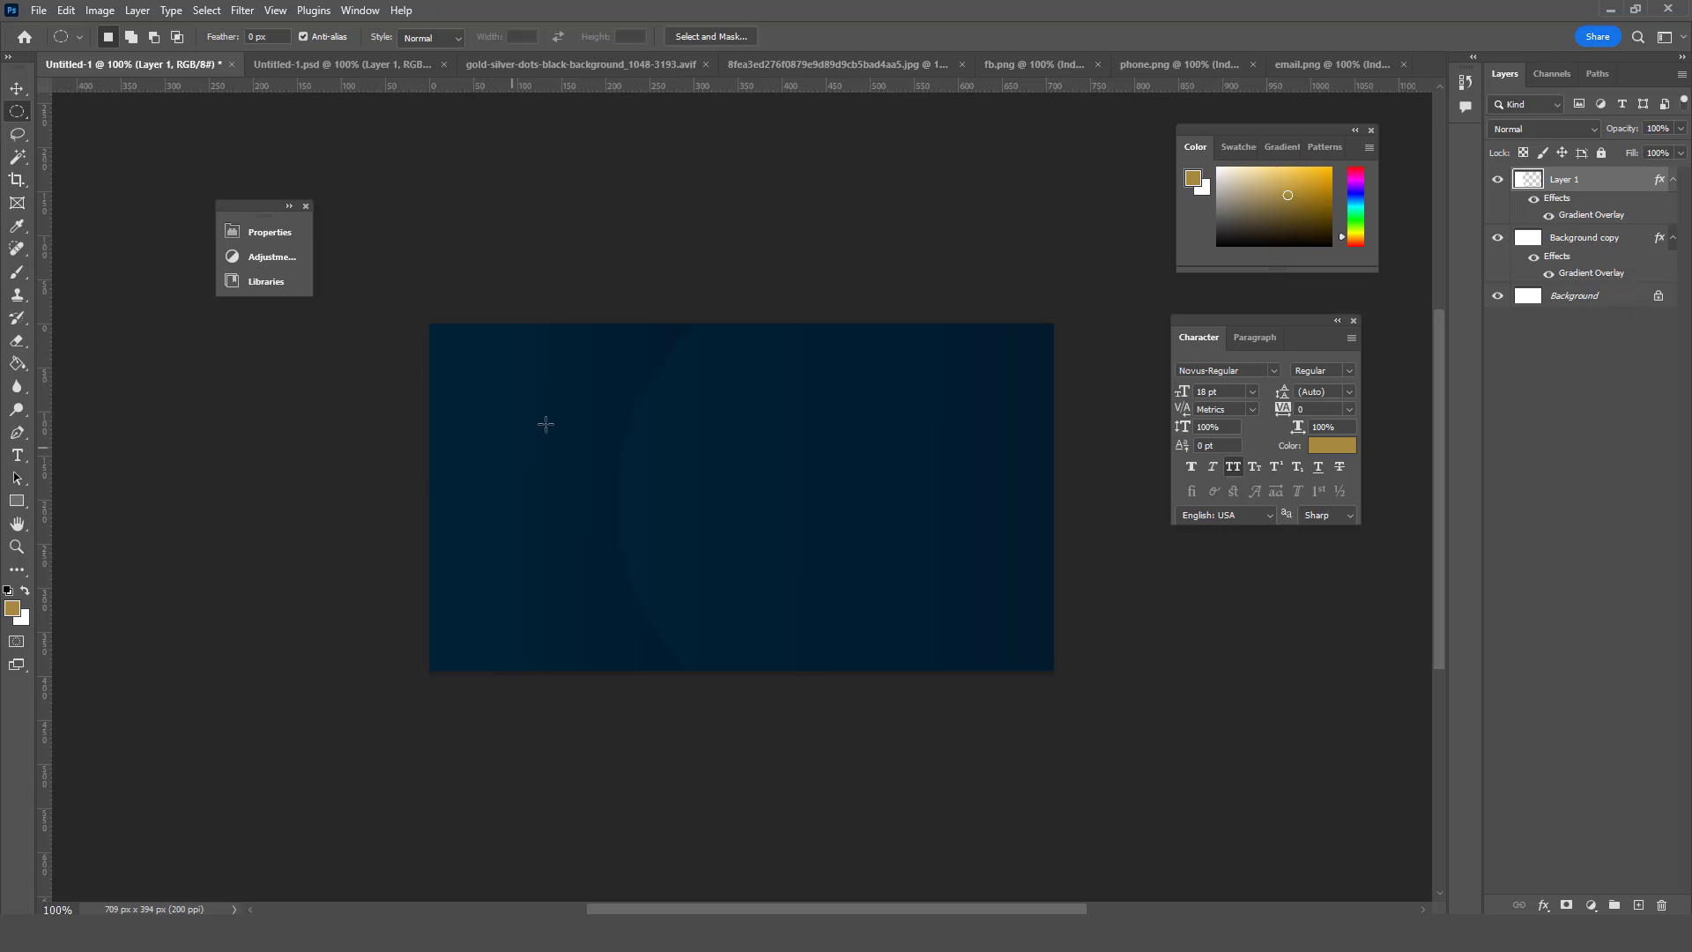
# - Add a new empty layer and merge the curved Layer 1 down into it as Layer 2
pyautogui.press('v')
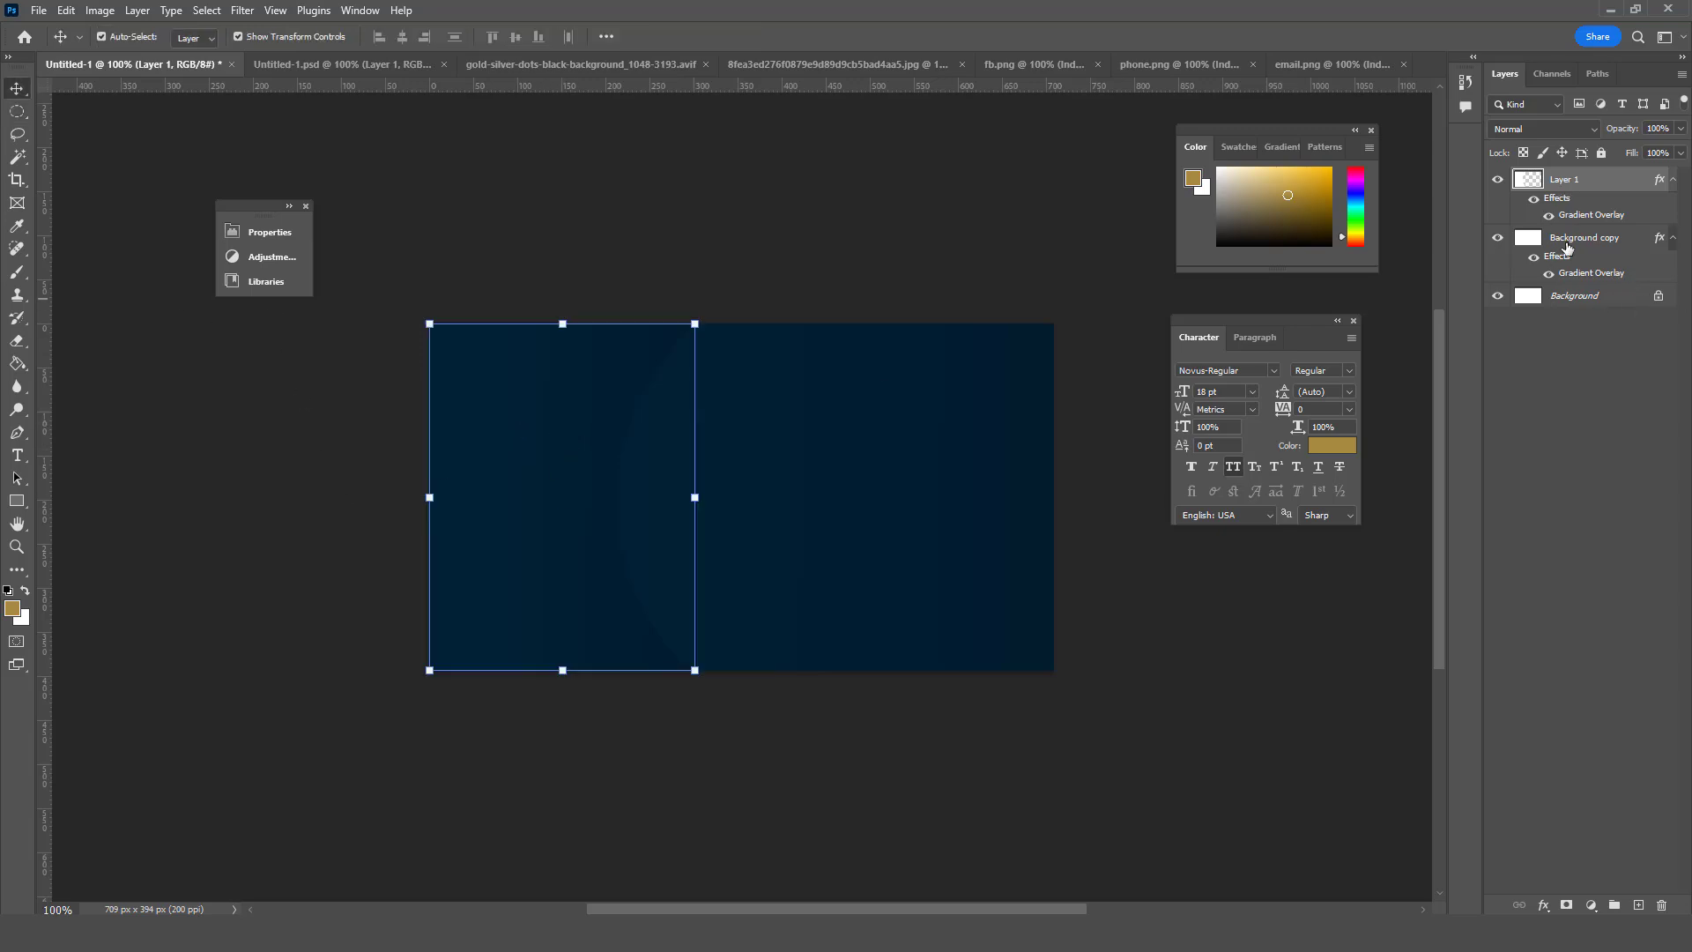
pyautogui.click(1567, 247)
pyautogui.click(1637, 905)
pyautogui.click(1577, 198)
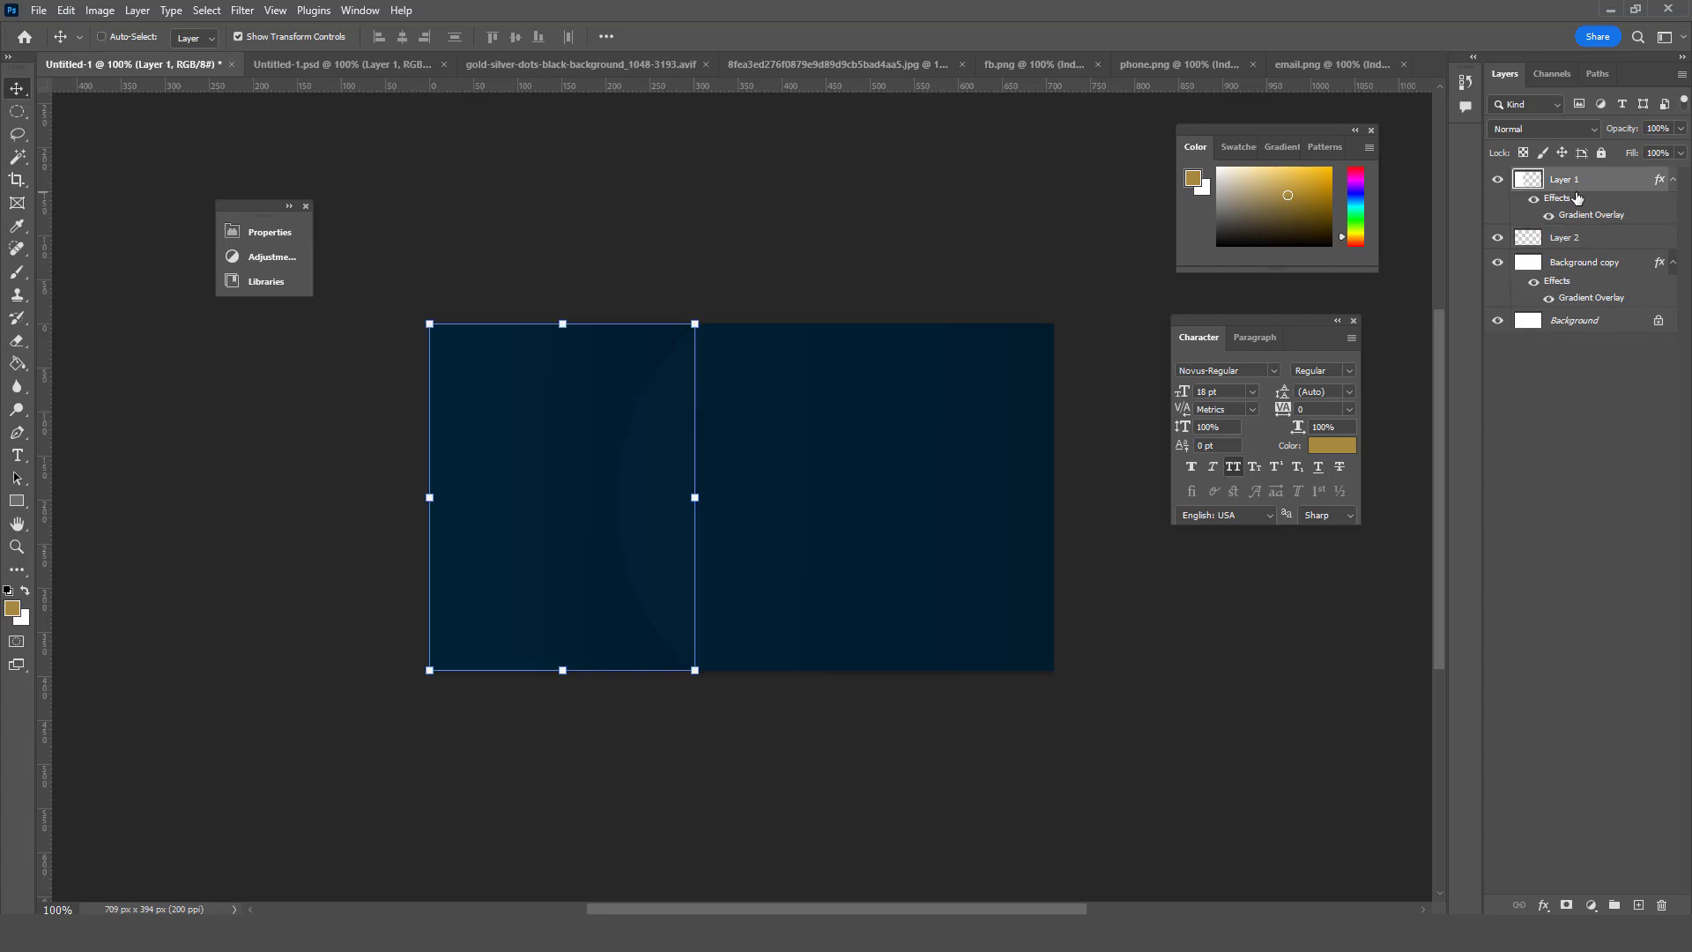
pyautogui.hotkey('ctrl', 'e')
# - Duplicate Layer 2 and give the copy a white Color Overlay
pyautogui.moveTo(1575, 185); pyautogui.dragTo(1637, 905)
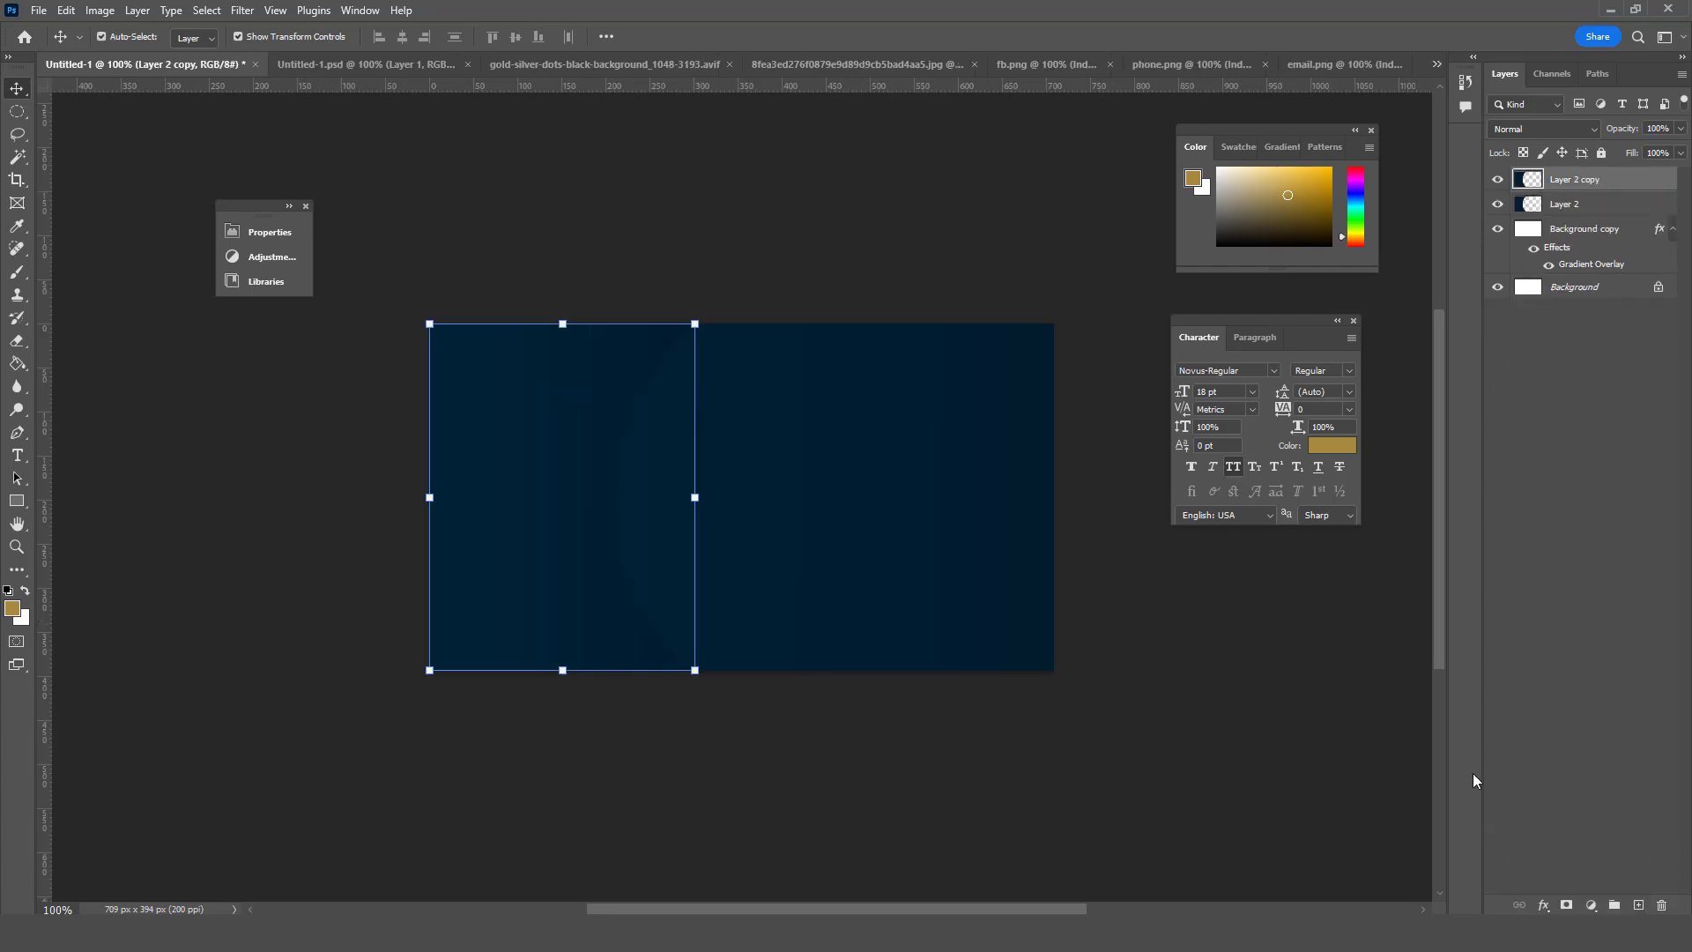
pyautogui.press('Left')
pyautogui.press('Left')
pyautogui.press('Left')
pyautogui.press('Left')
pyautogui.press('Left')
pyautogui.press('Left')
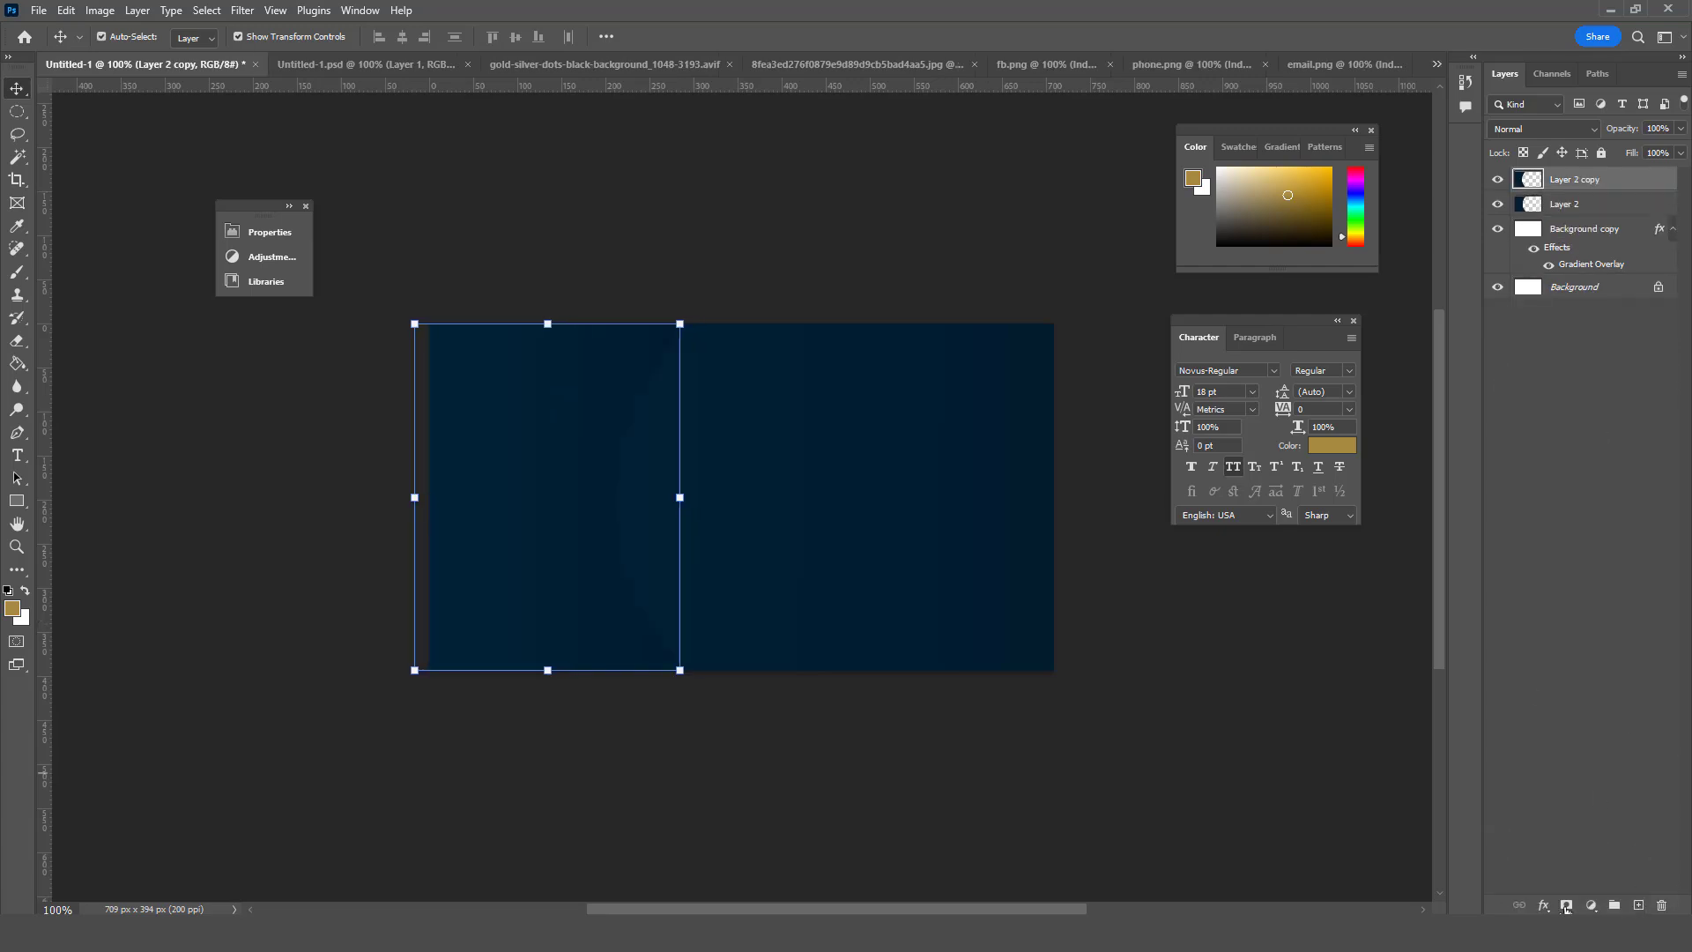
pyautogui.click(1543, 905)
pyautogui.click(1600, 842)
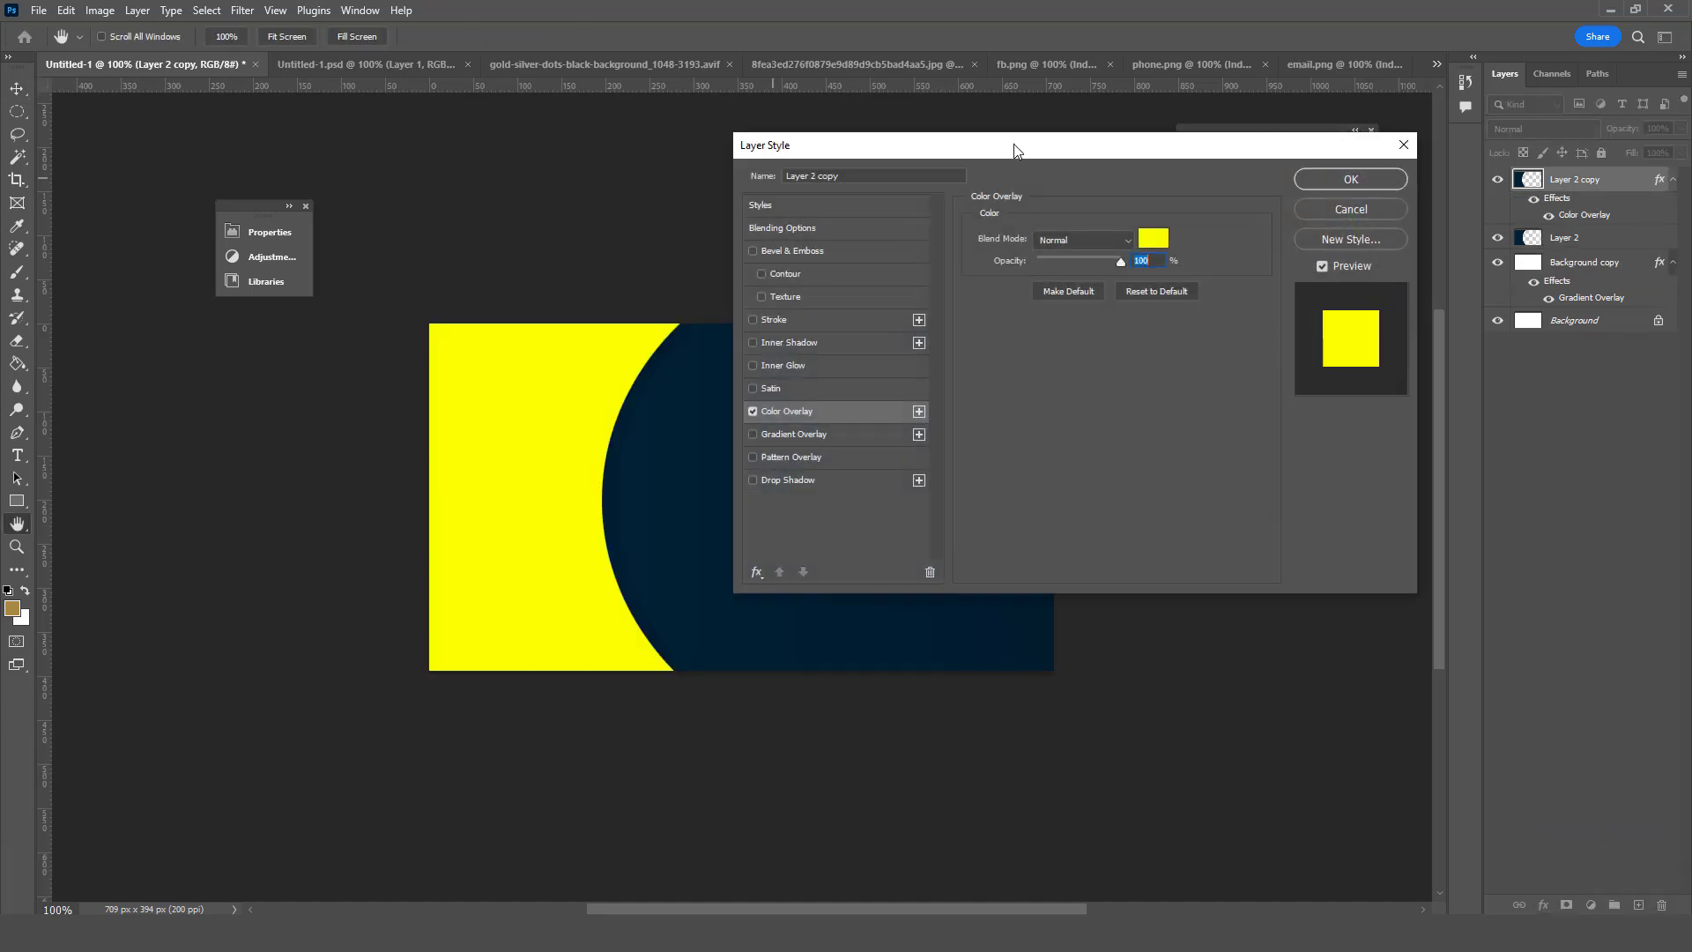
pyautogui.click(1153, 238)
pyautogui.click(978, 441)
pyautogui.click(1341, 446)
pyautogui.click(1322, 181)
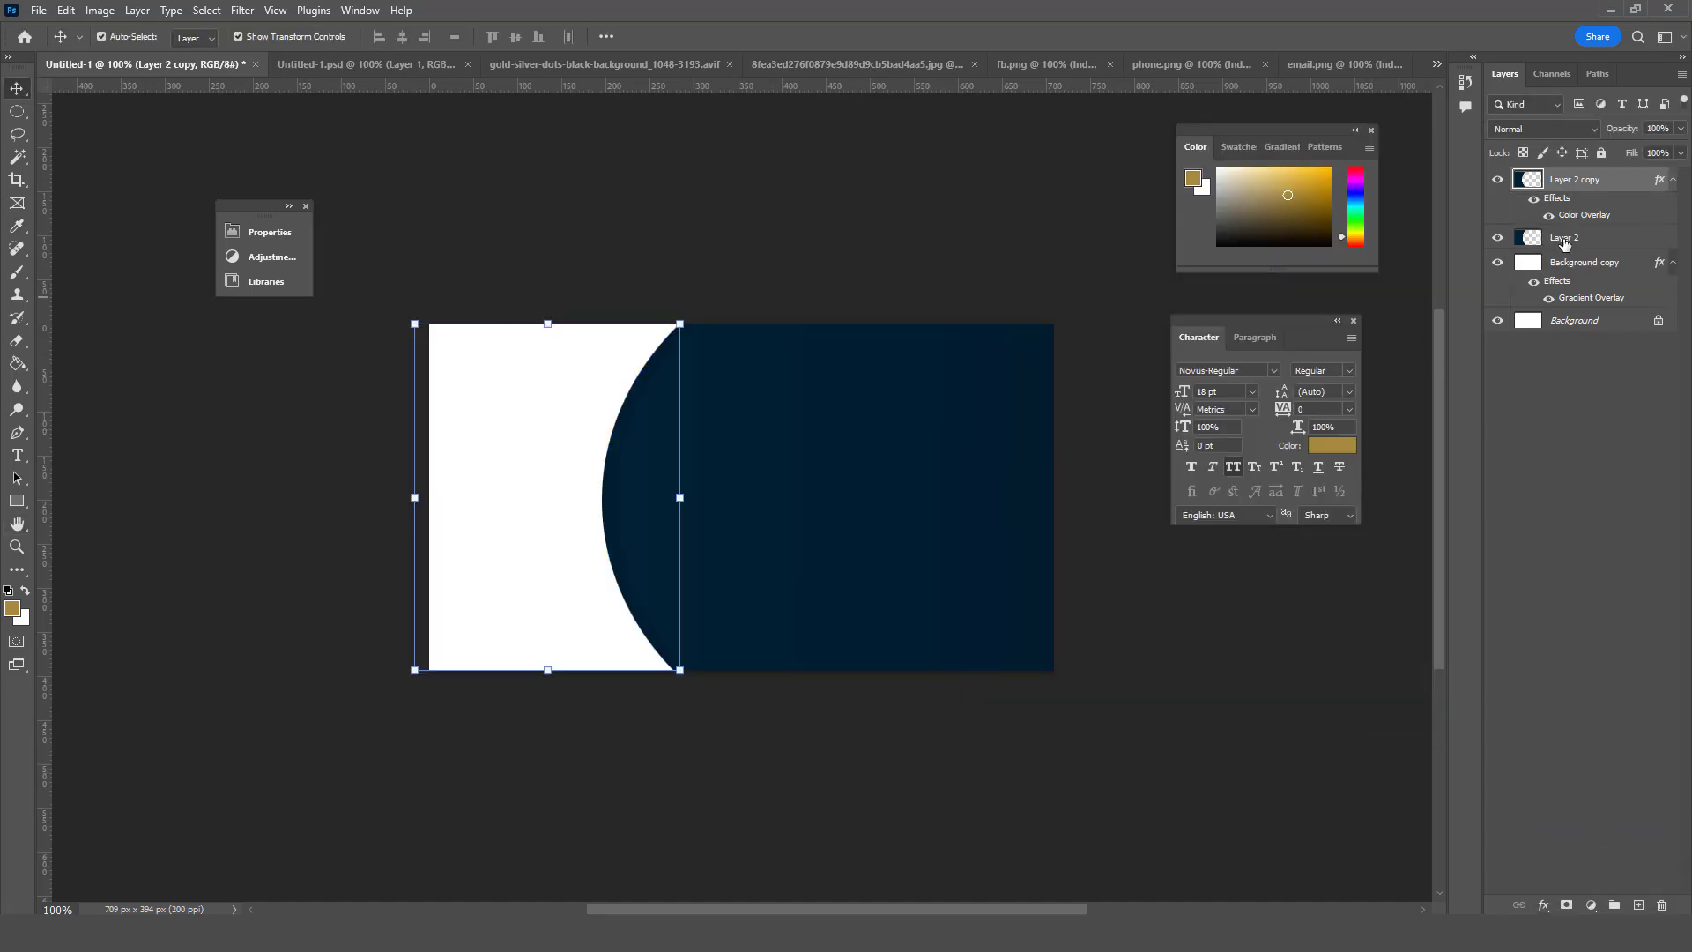
# - Hide Background copy and nudge the white copy left to reveal a thick navy arc
pyautogui.click(1564, 241)
pyautogui.click(1497, 263)
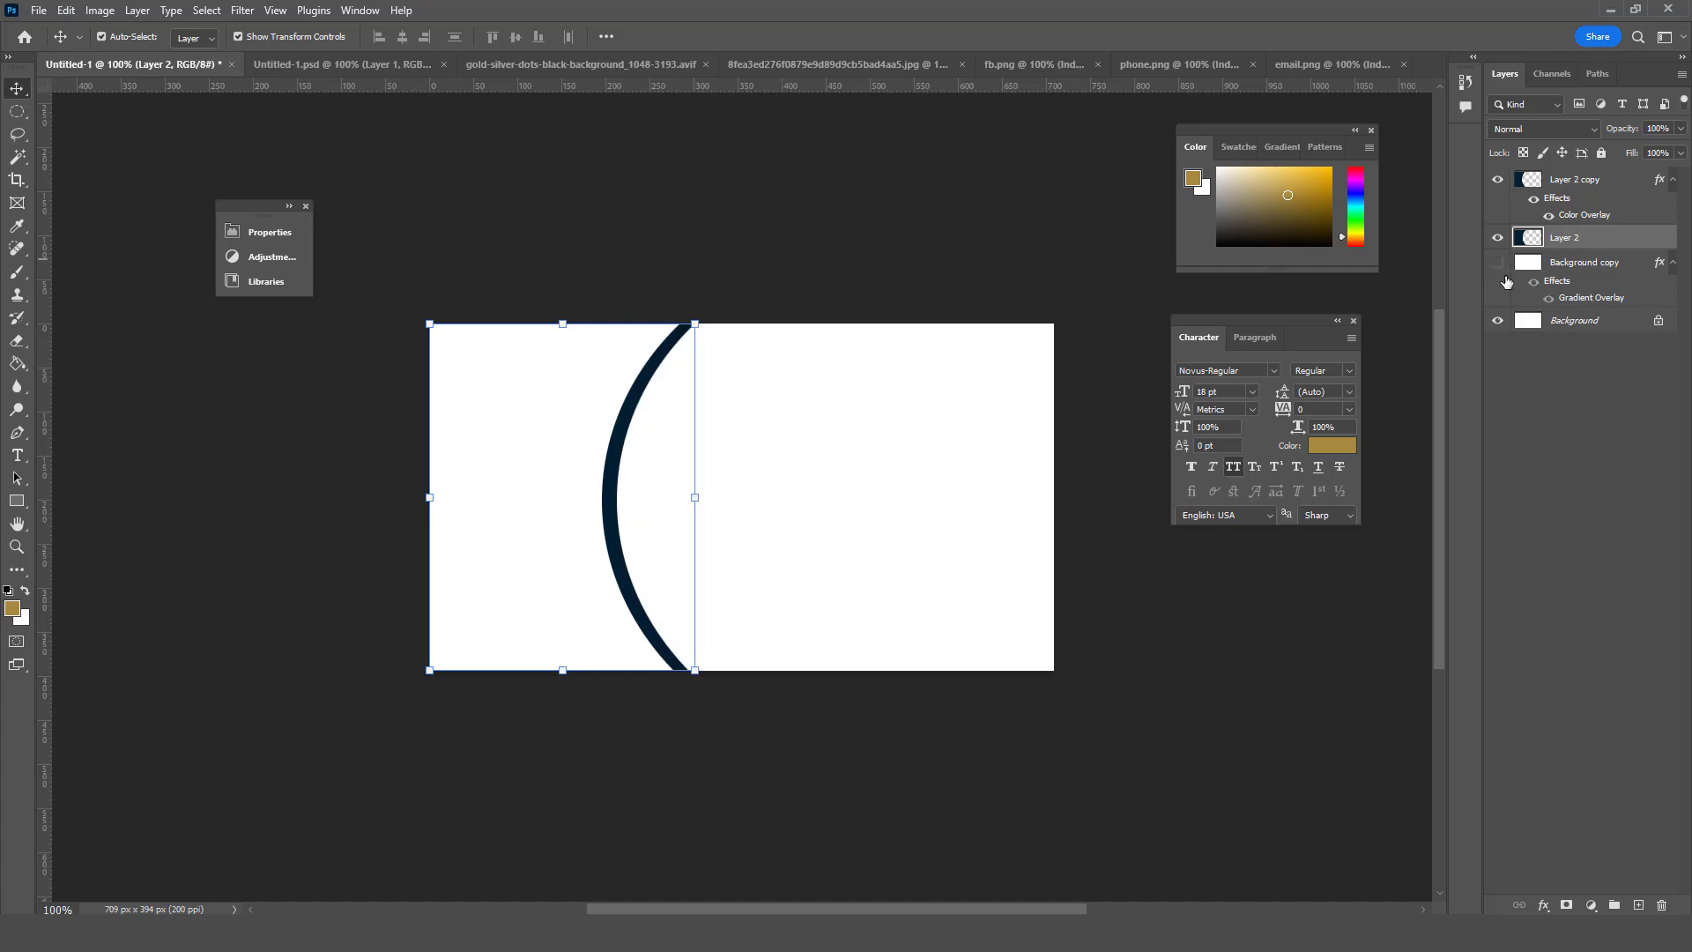
pyautogui.click(554, 520)
pyautogui.press('Left')
pyautogui.press('Left')
pyautogui.press('Left')
pyautogui.press('Left')
pyautogui.press('Left')
pyautogui.press('Left')
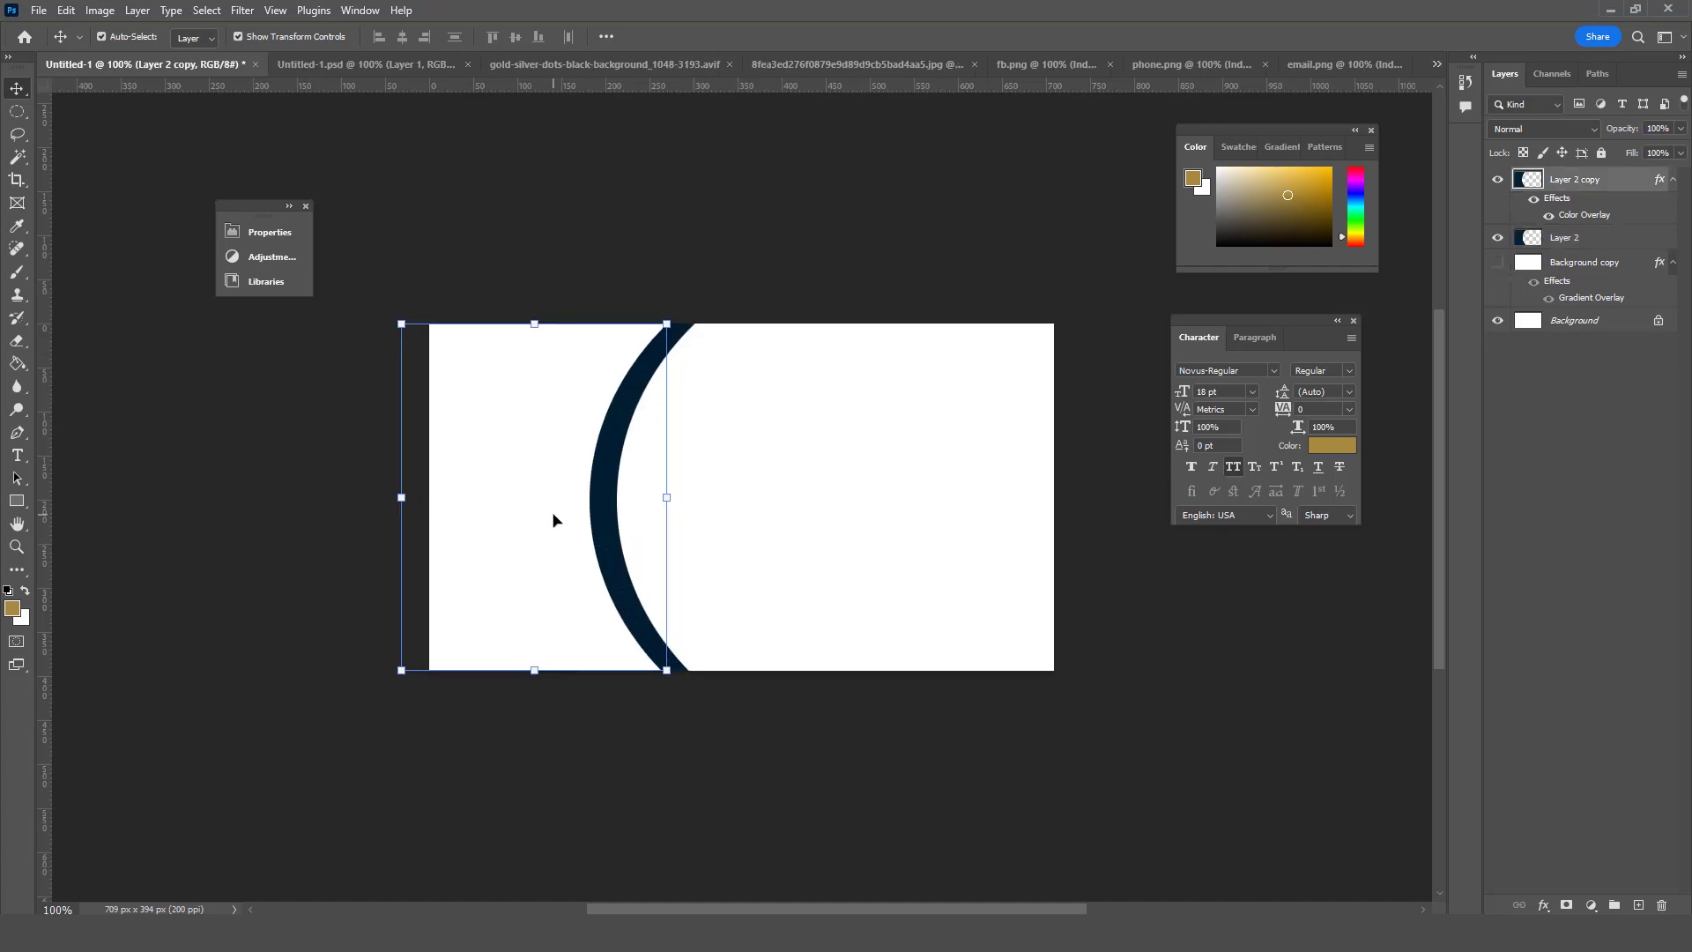
pyautogui.press('Left')
pyautogui.press('Left')
pyautogui.press('Left')
pyautogui.press('Left')
pyautogui.press('Left')
pyautogui.press('Left')
pyautogui.press('Left')
pyautogui.press('Left')
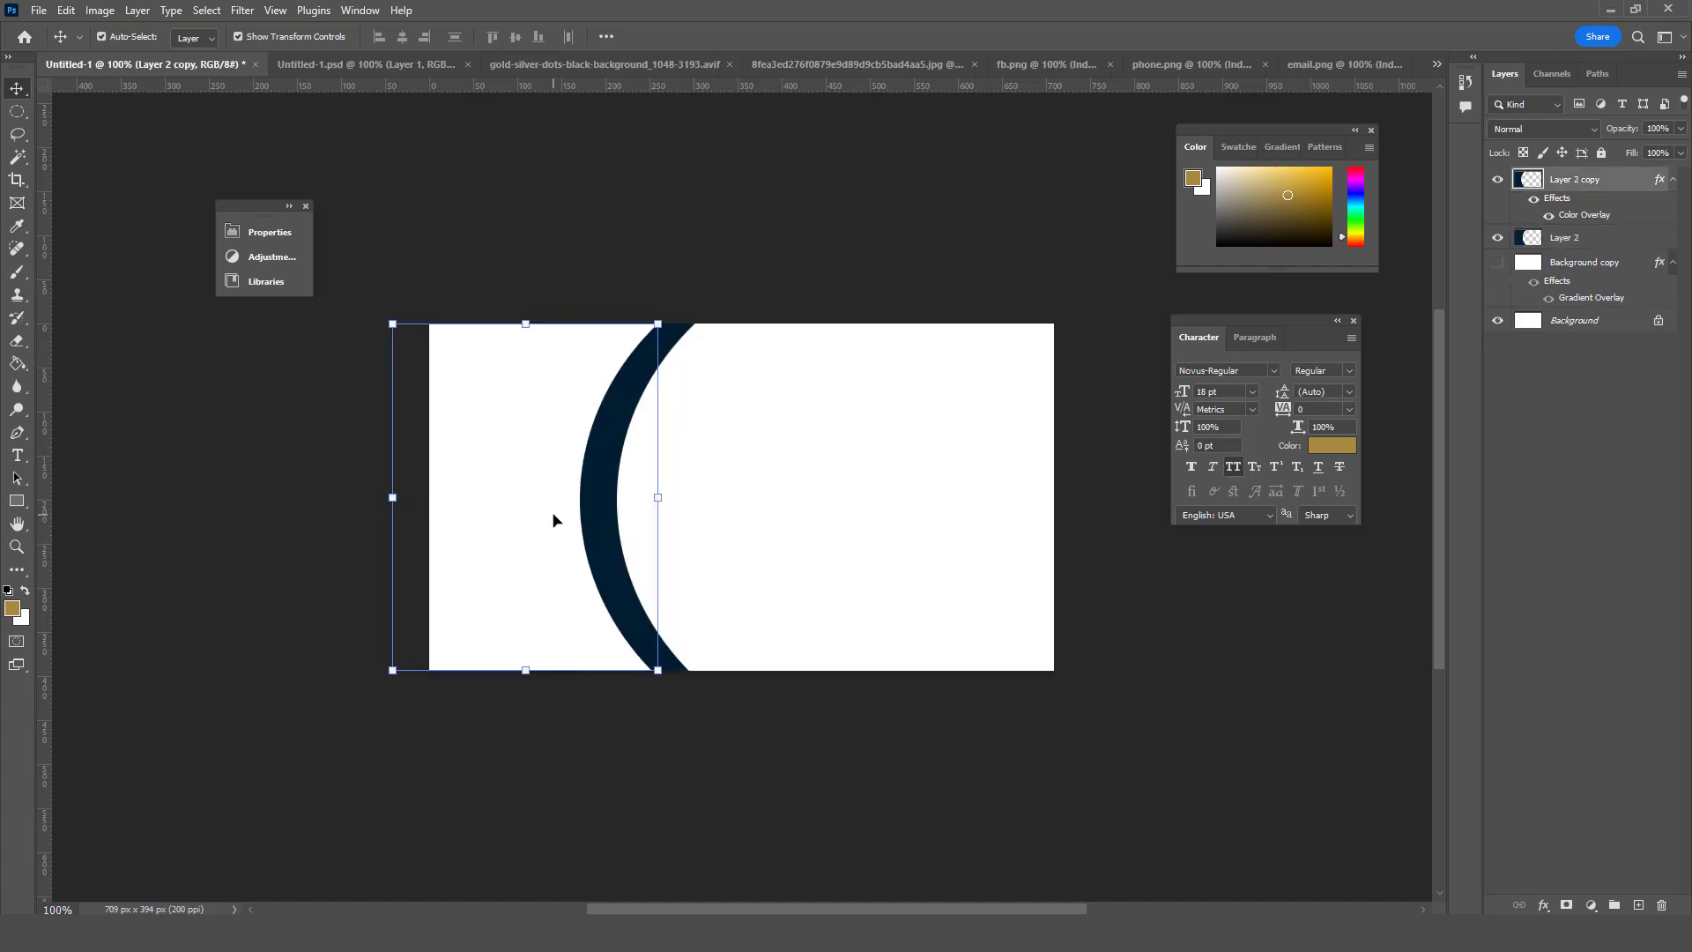
pyautogui.press('Left')
pyautogui.press('Left')
pyautogui.press('Left')
pyautogui.press('Left')
pyautogui.press('Left')
pyautogui.press('Left')
pyautogui.press('Left')
pyautogui.press('Left')
pyautogui.press('Left')
pyautogui.click(764, 263)
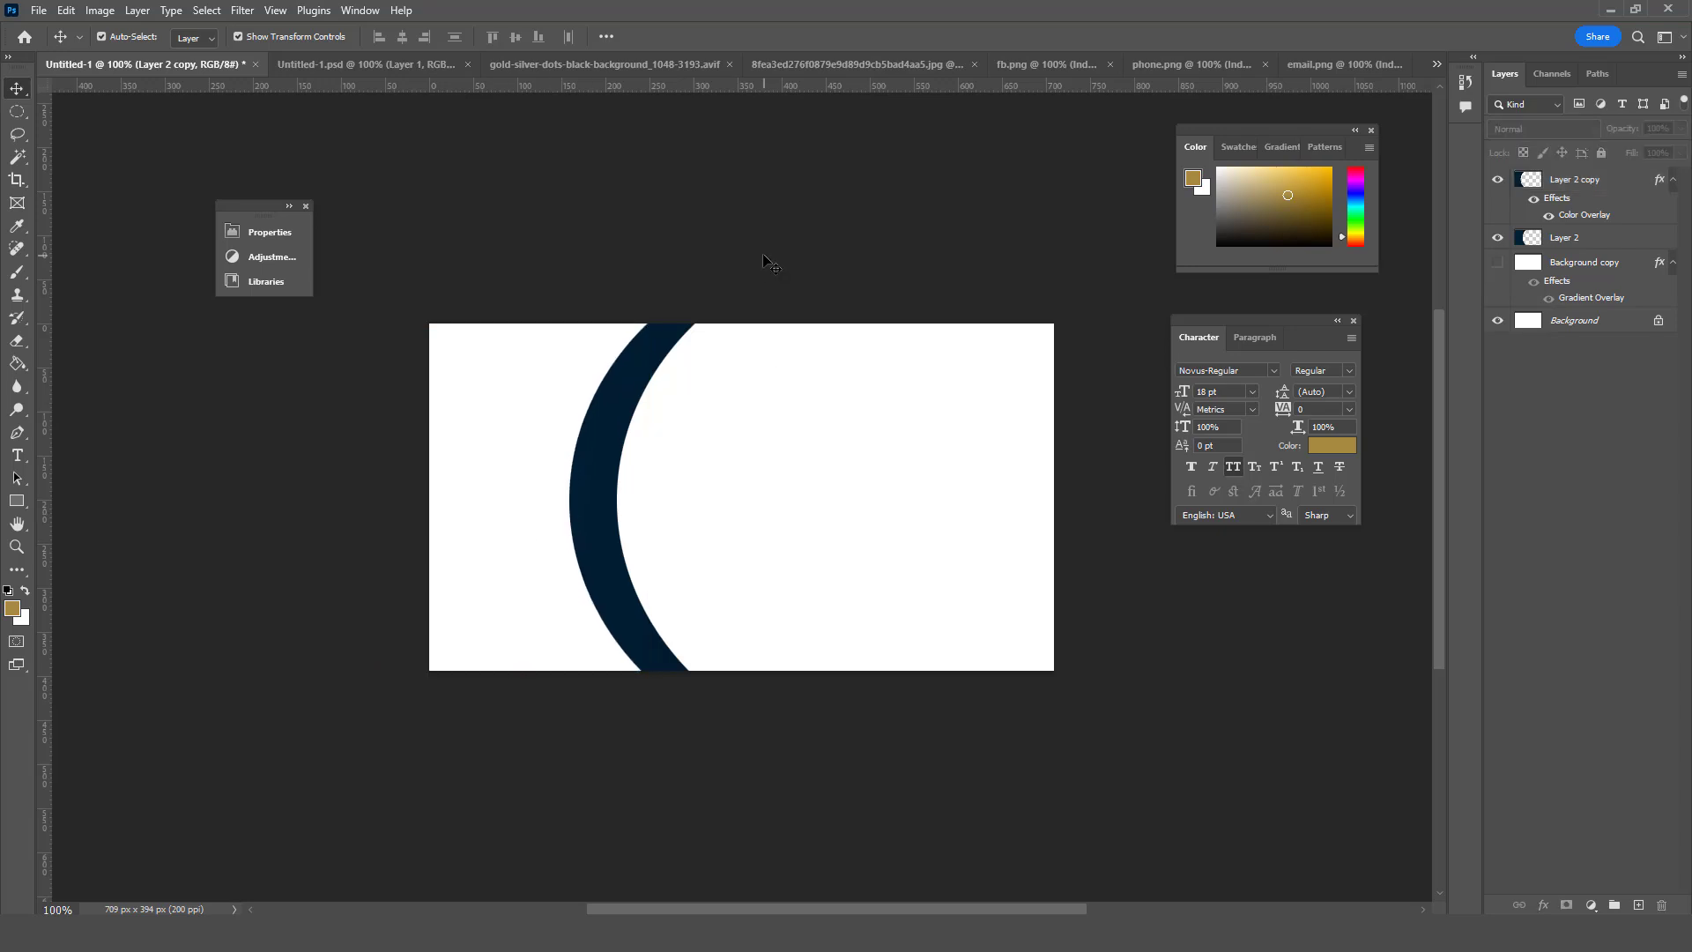
pyautogui.click(652, 363)
pyautogui.click(785, 381)
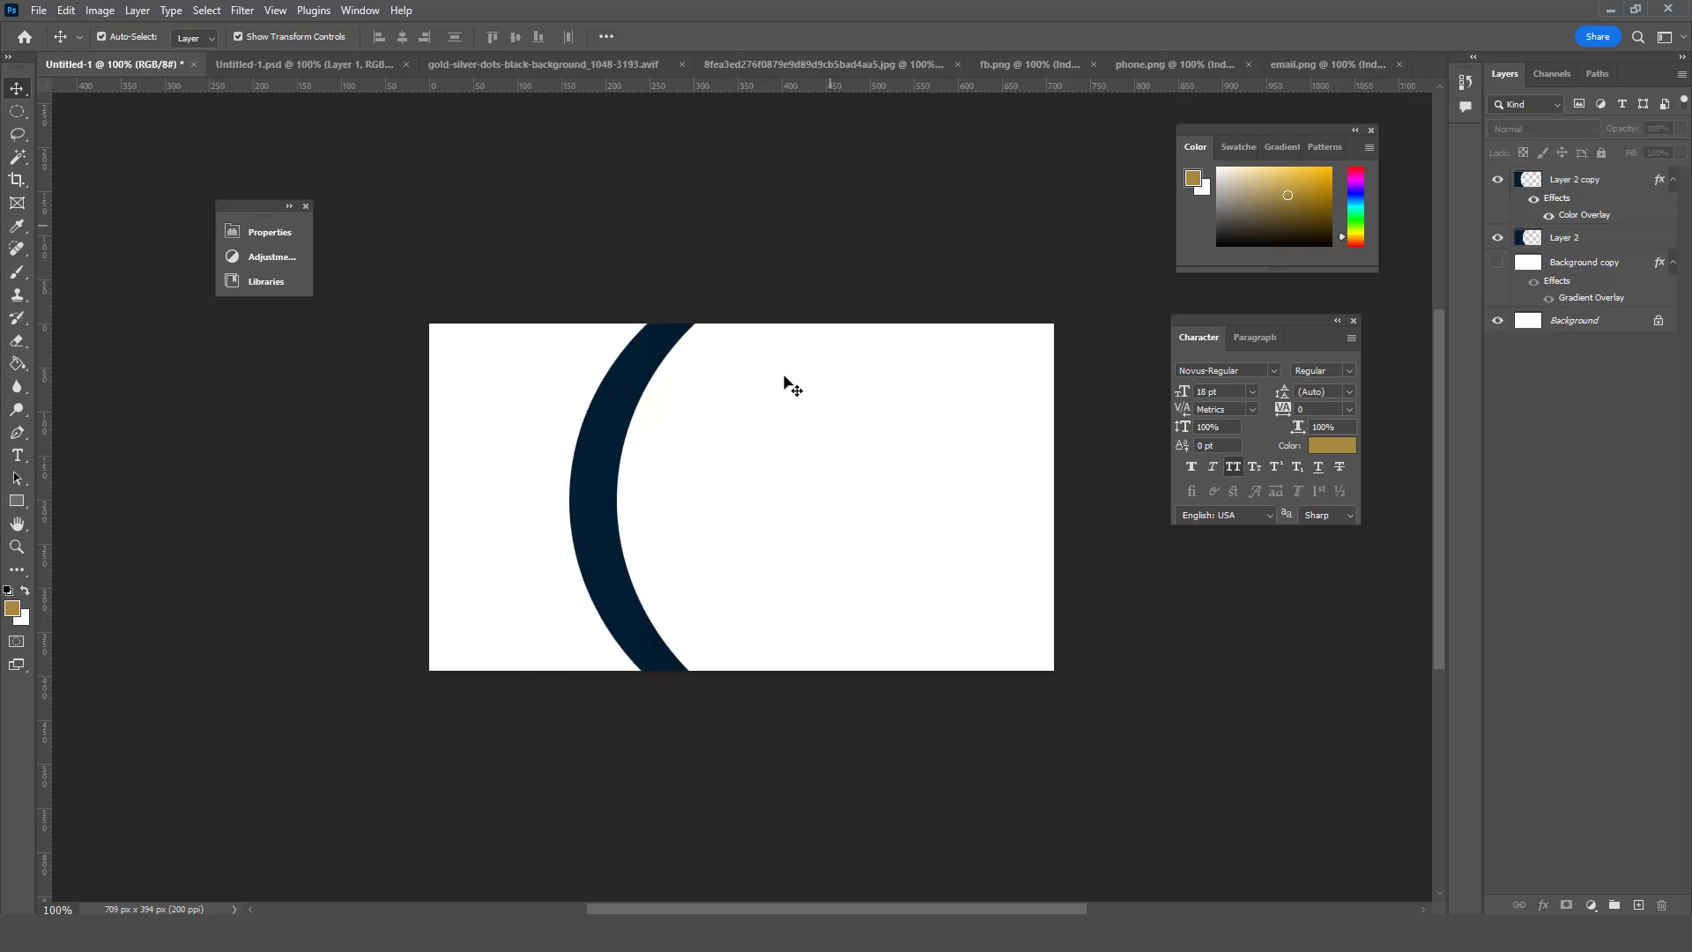
pyautogui.click(626, 491)
# - Drag the gold-silver dots image into the business card and centre it
pyautogui.click(506, 65)
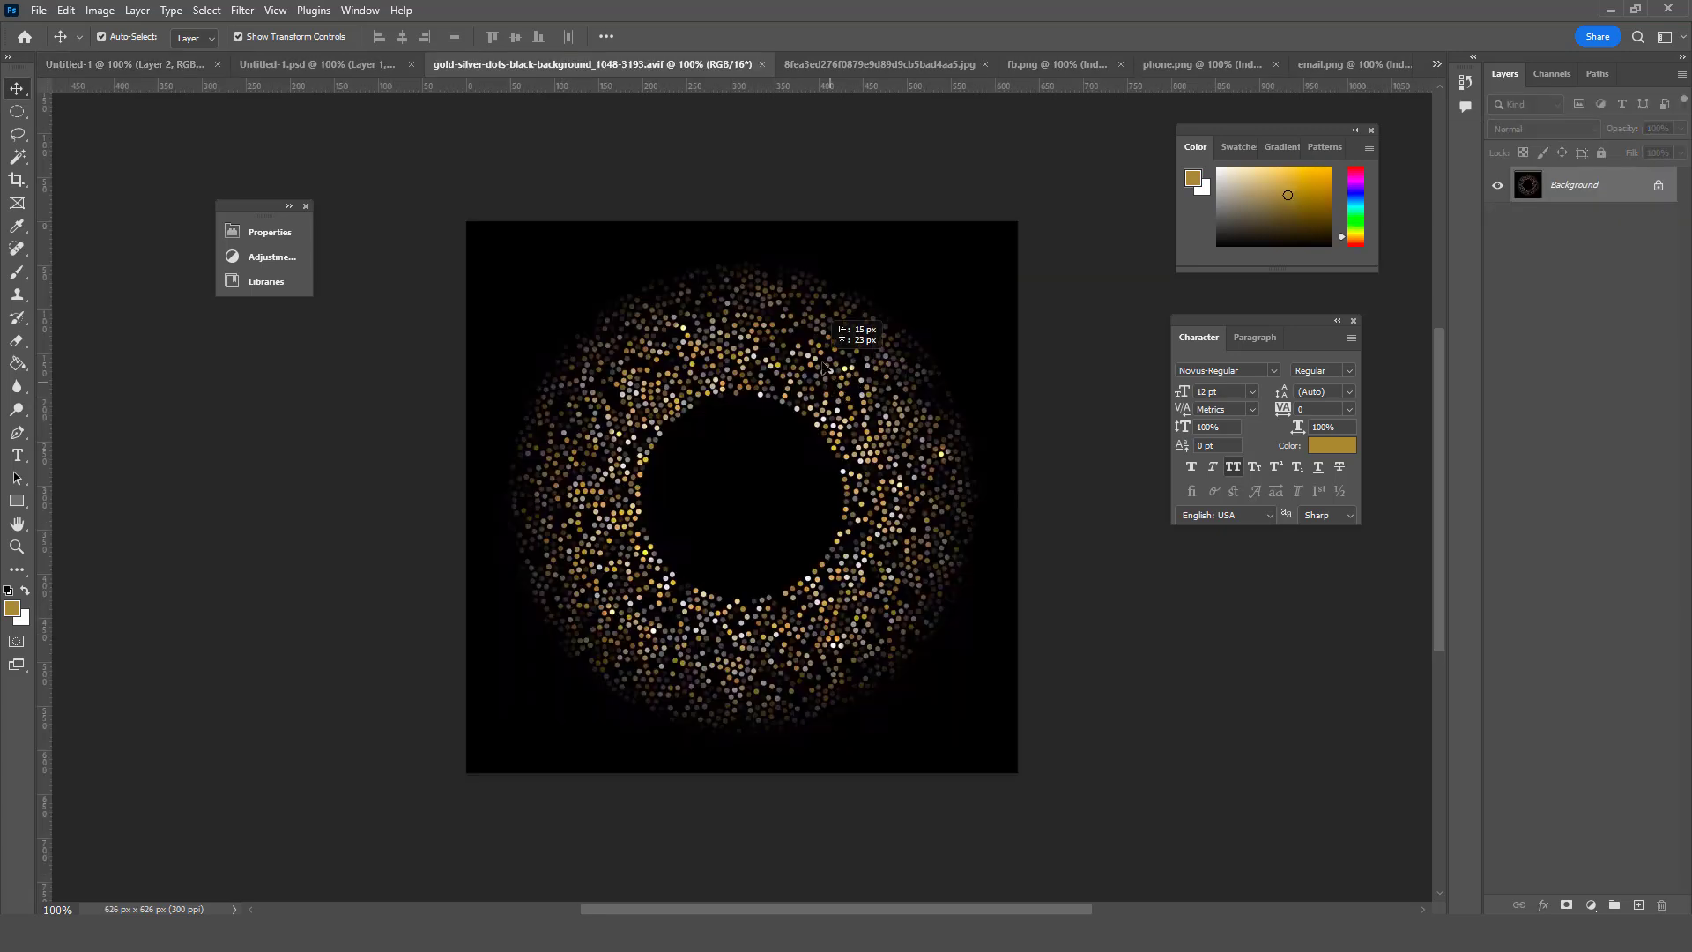
pyautogui.press('Escape')
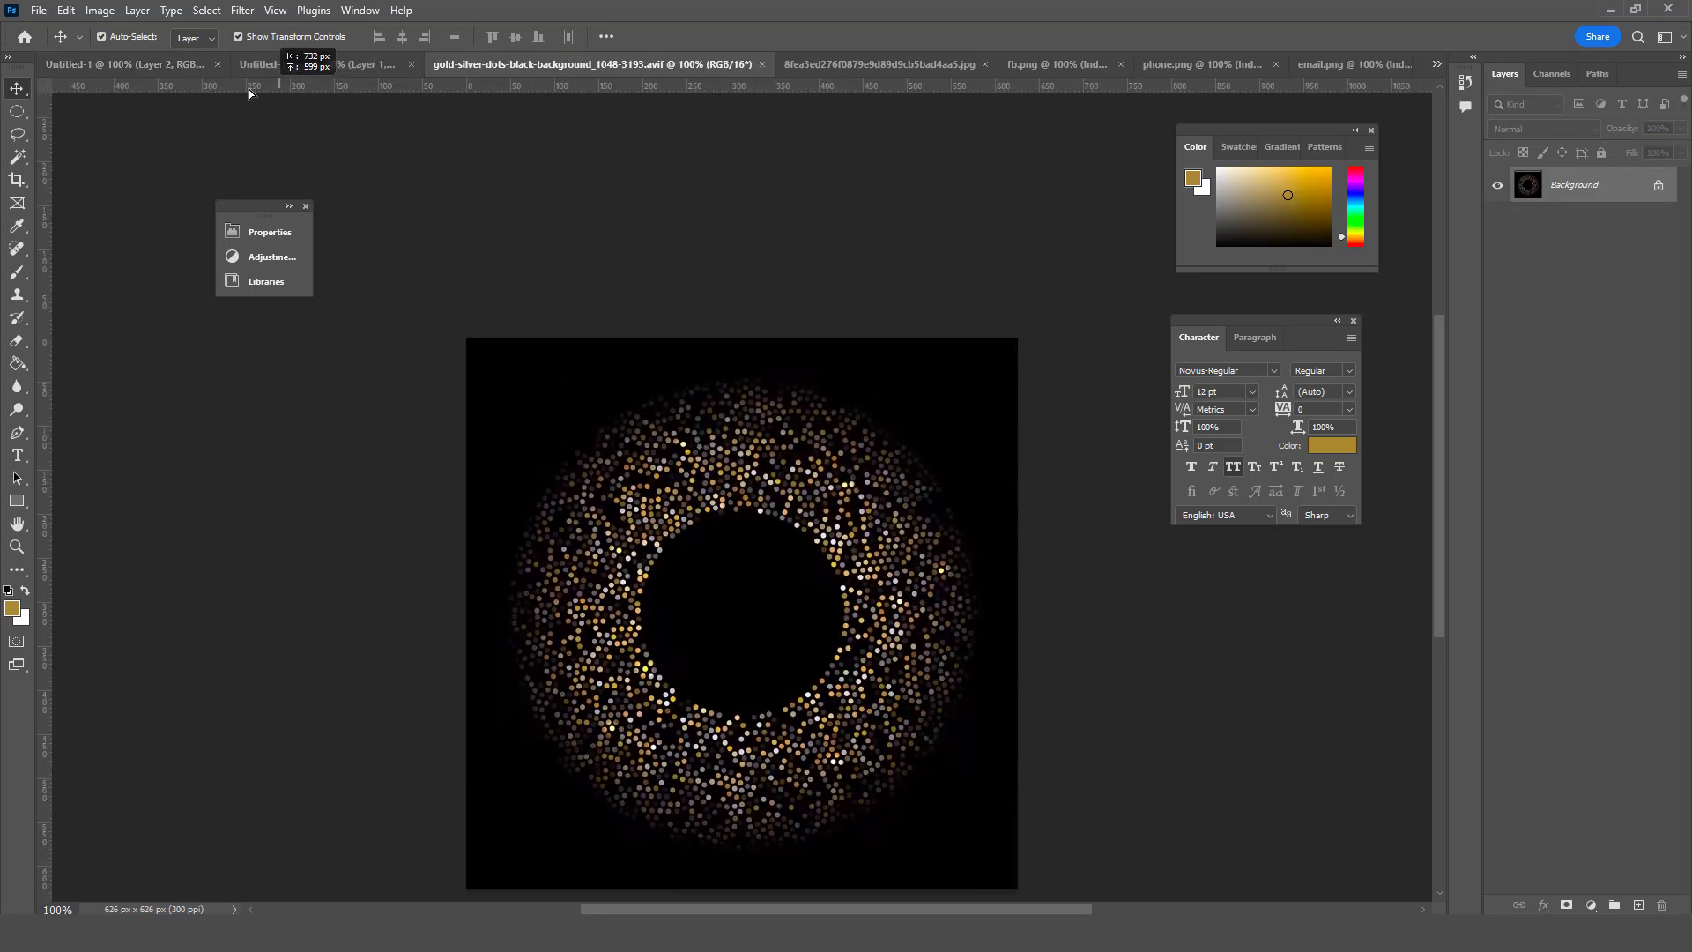
pyautogui.click(173, 66)
pyautogui.moveTo(672, 481); pyautogui.dragTo(669, 480)
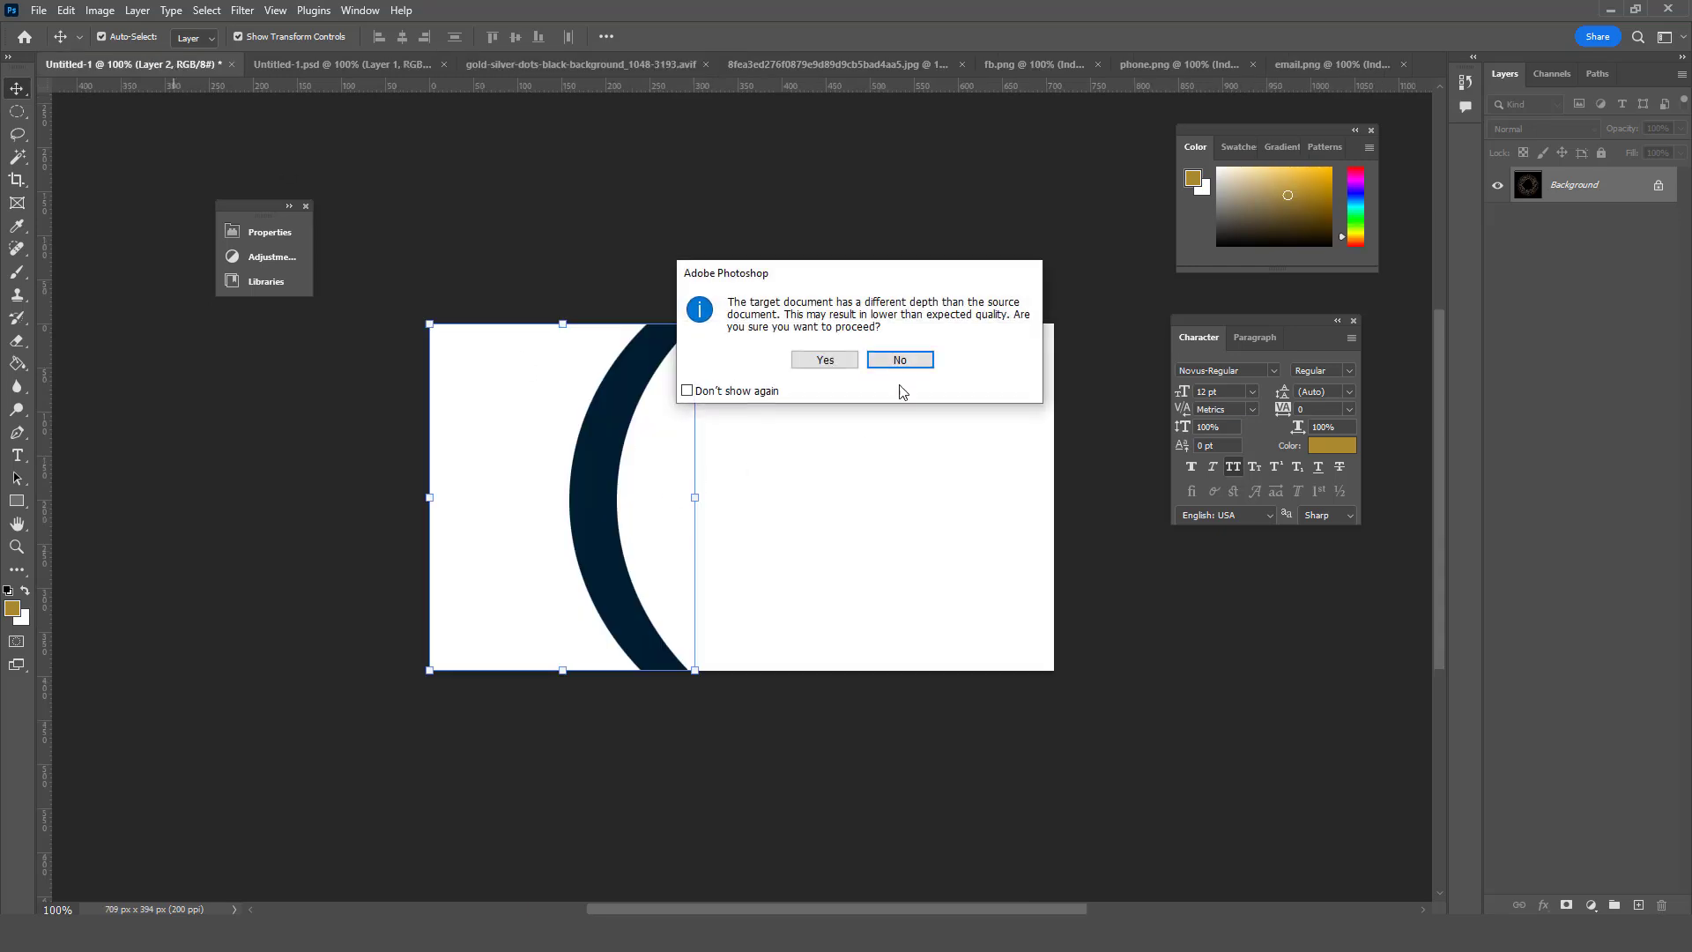
pyautogui.click(827, 364)
pyautogui.moveTo(779, 490); pyautogui.dragTo(890, 505)
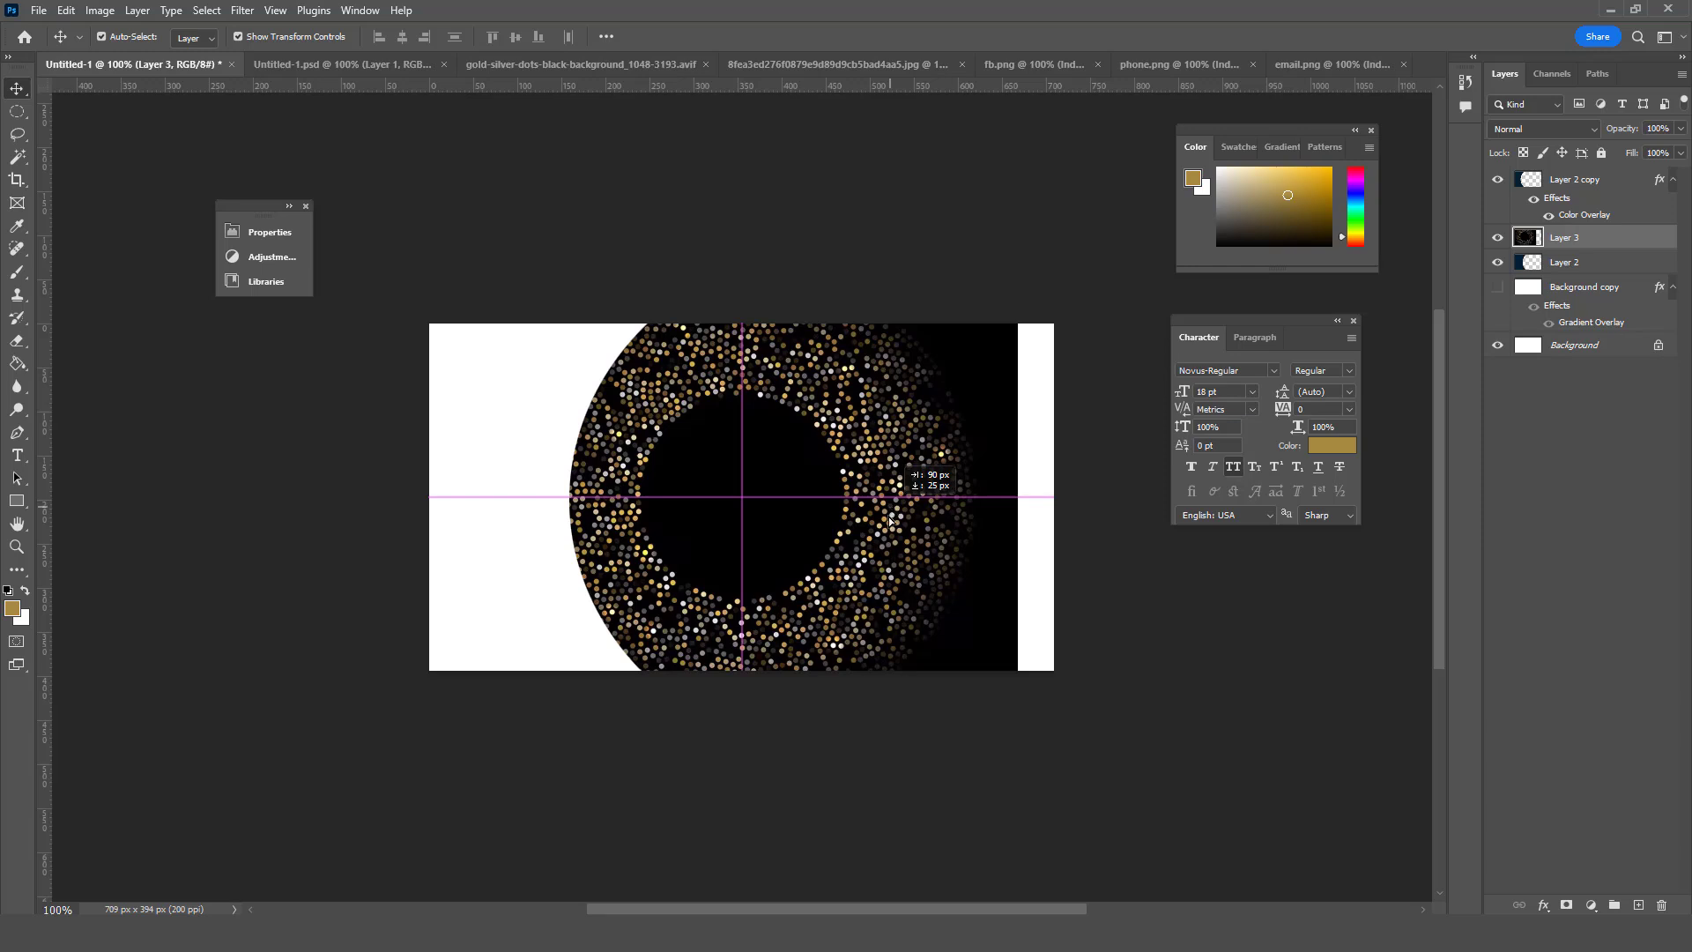
pyautogui.moveTo(890, 506); pyautogui.dragTo(888, 511)
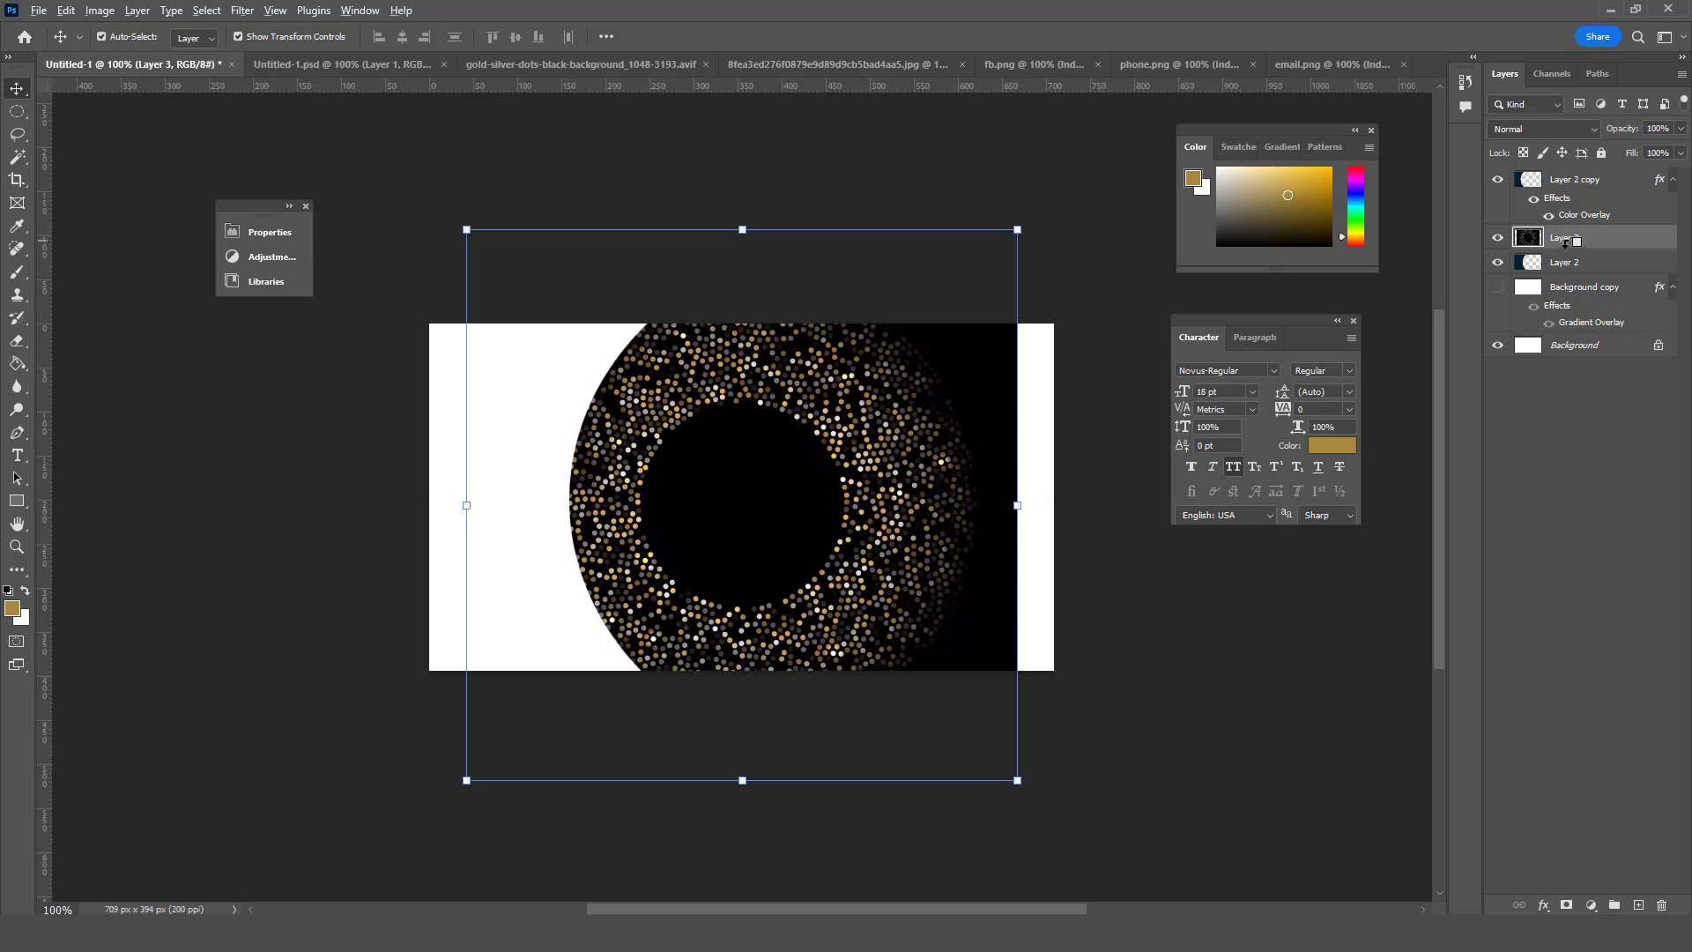
# - Clip the dots layer (Layer 3) to the arc, show the navy background, and adjust its position
pyautogui.keyDown('alt'); pyautogui.click(1564, 240); pyautogui.keyUp('alt')
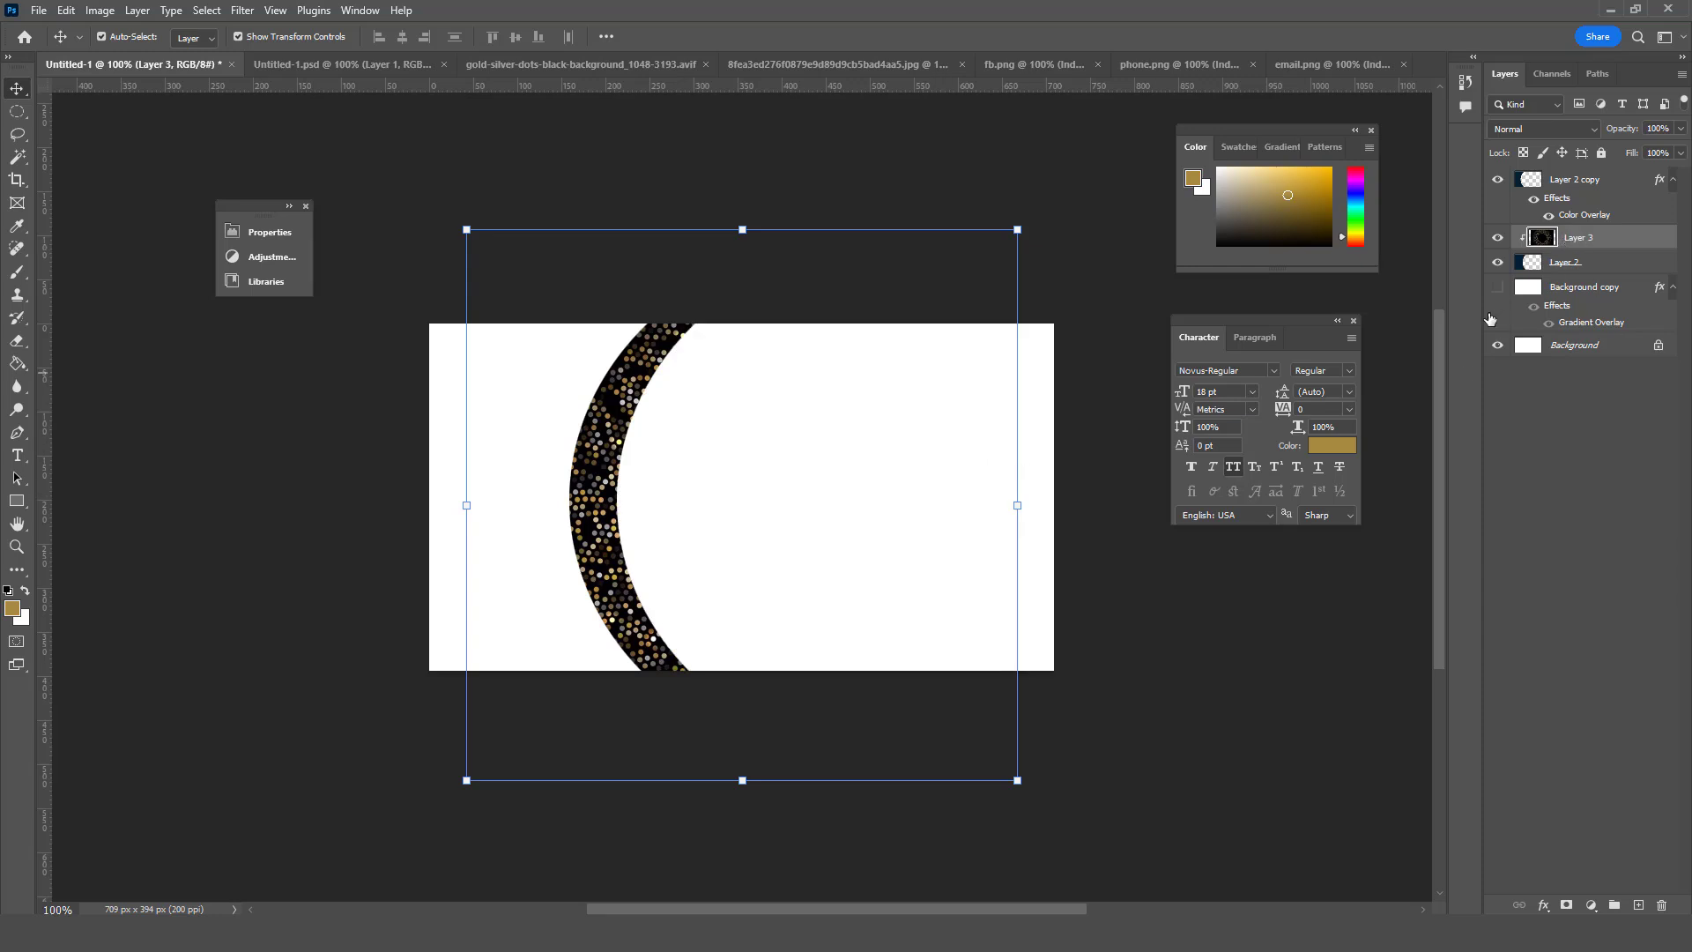
pyautogui.click(1497, 288)
pyautogui.click(553, 474)
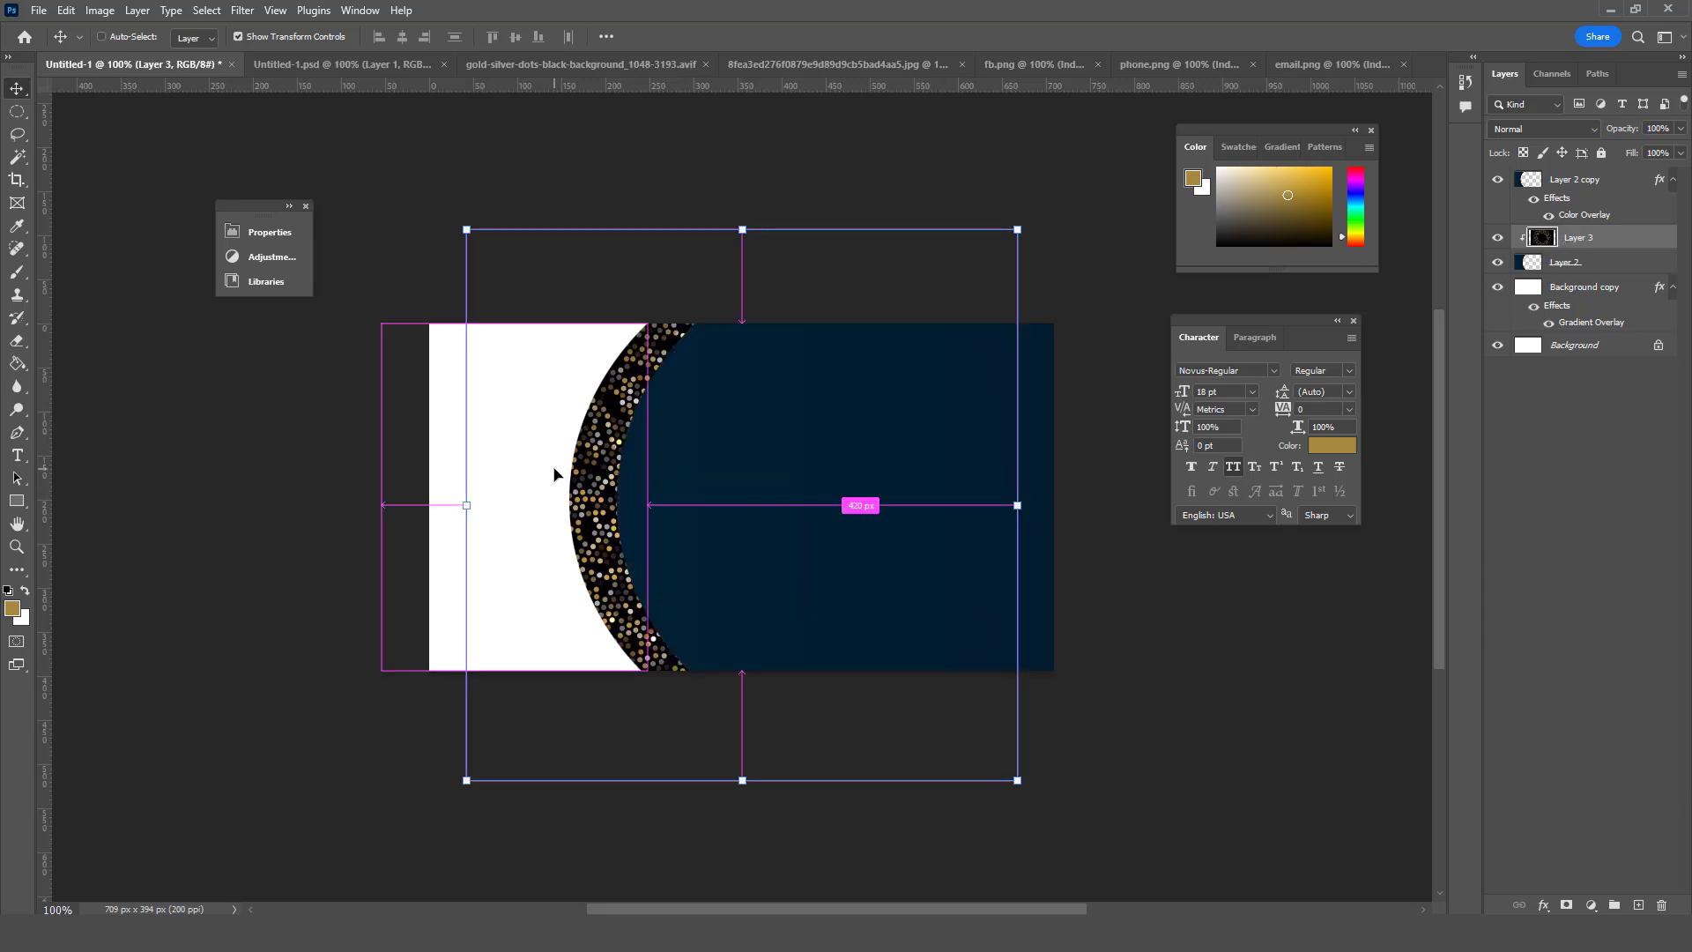
pyautogui.moveTo(614, 407); pyautogui.dragTo(604, 412)
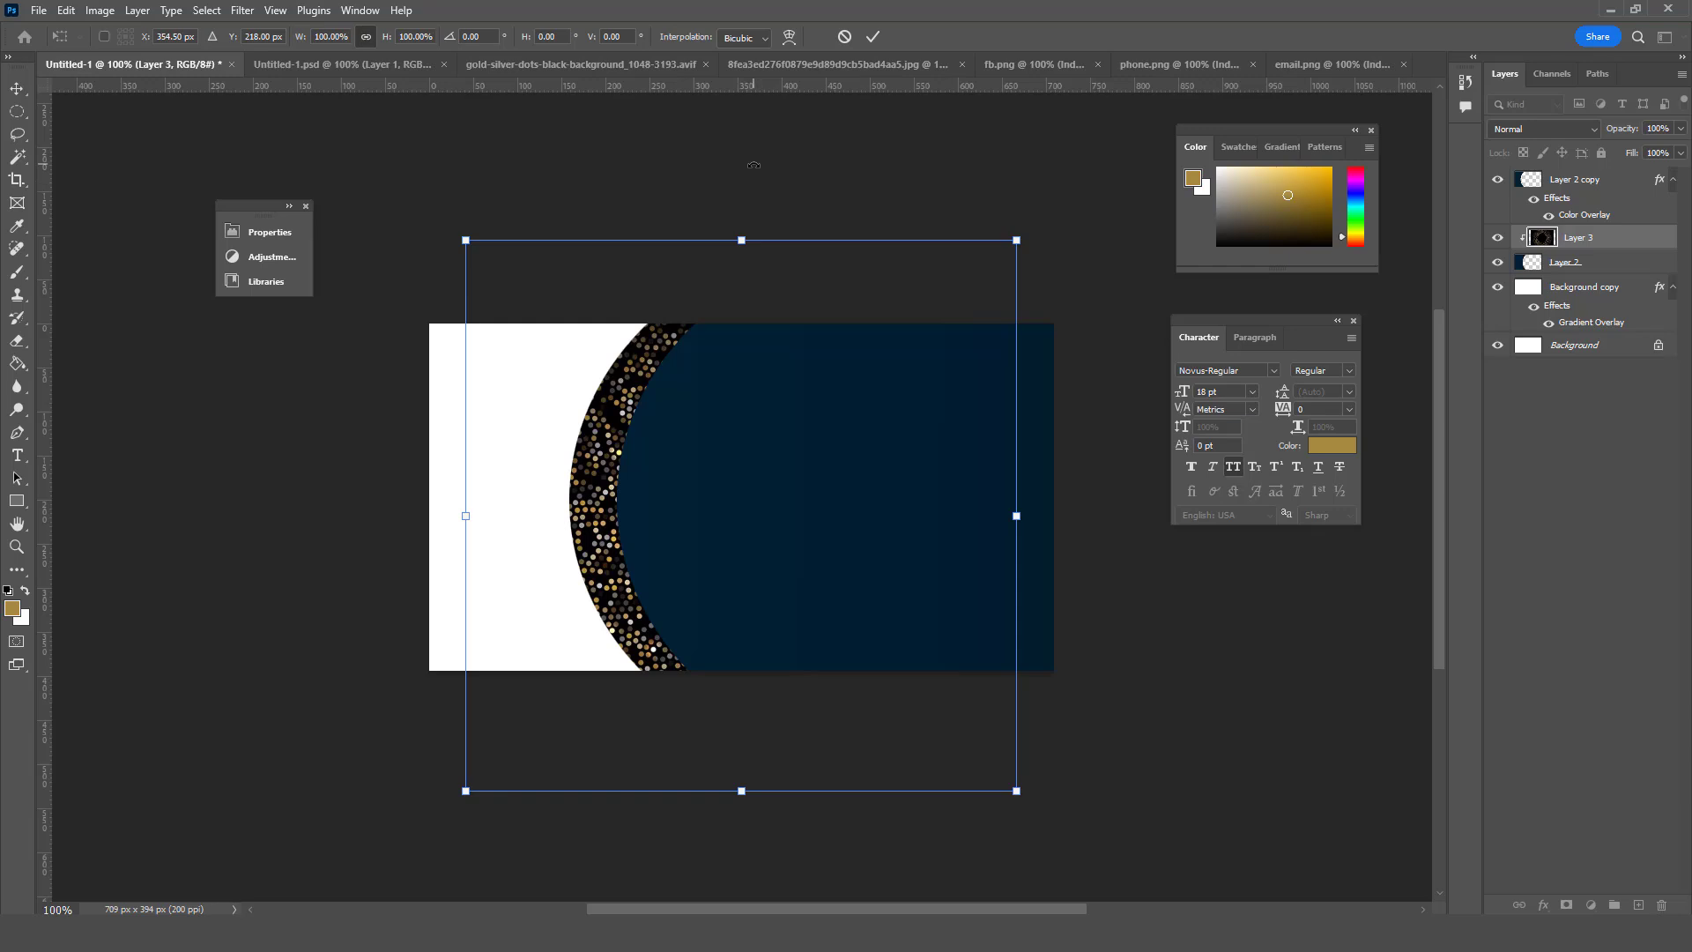
pyautogui.press('Return')
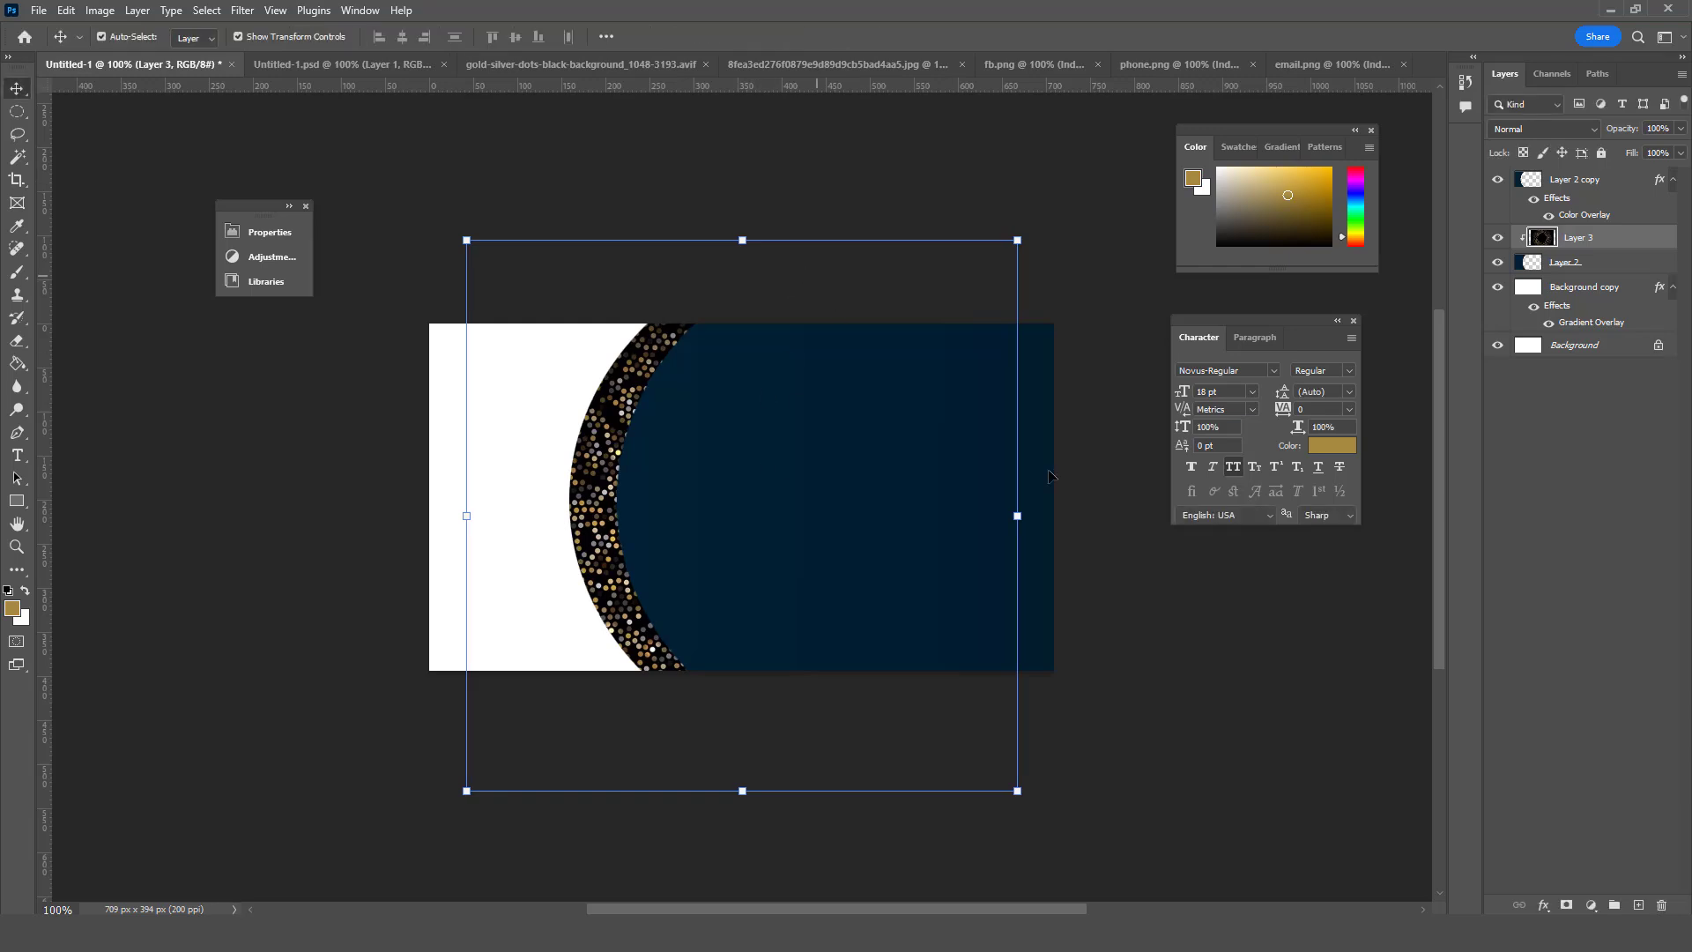
pyautogui.click(854, 187)
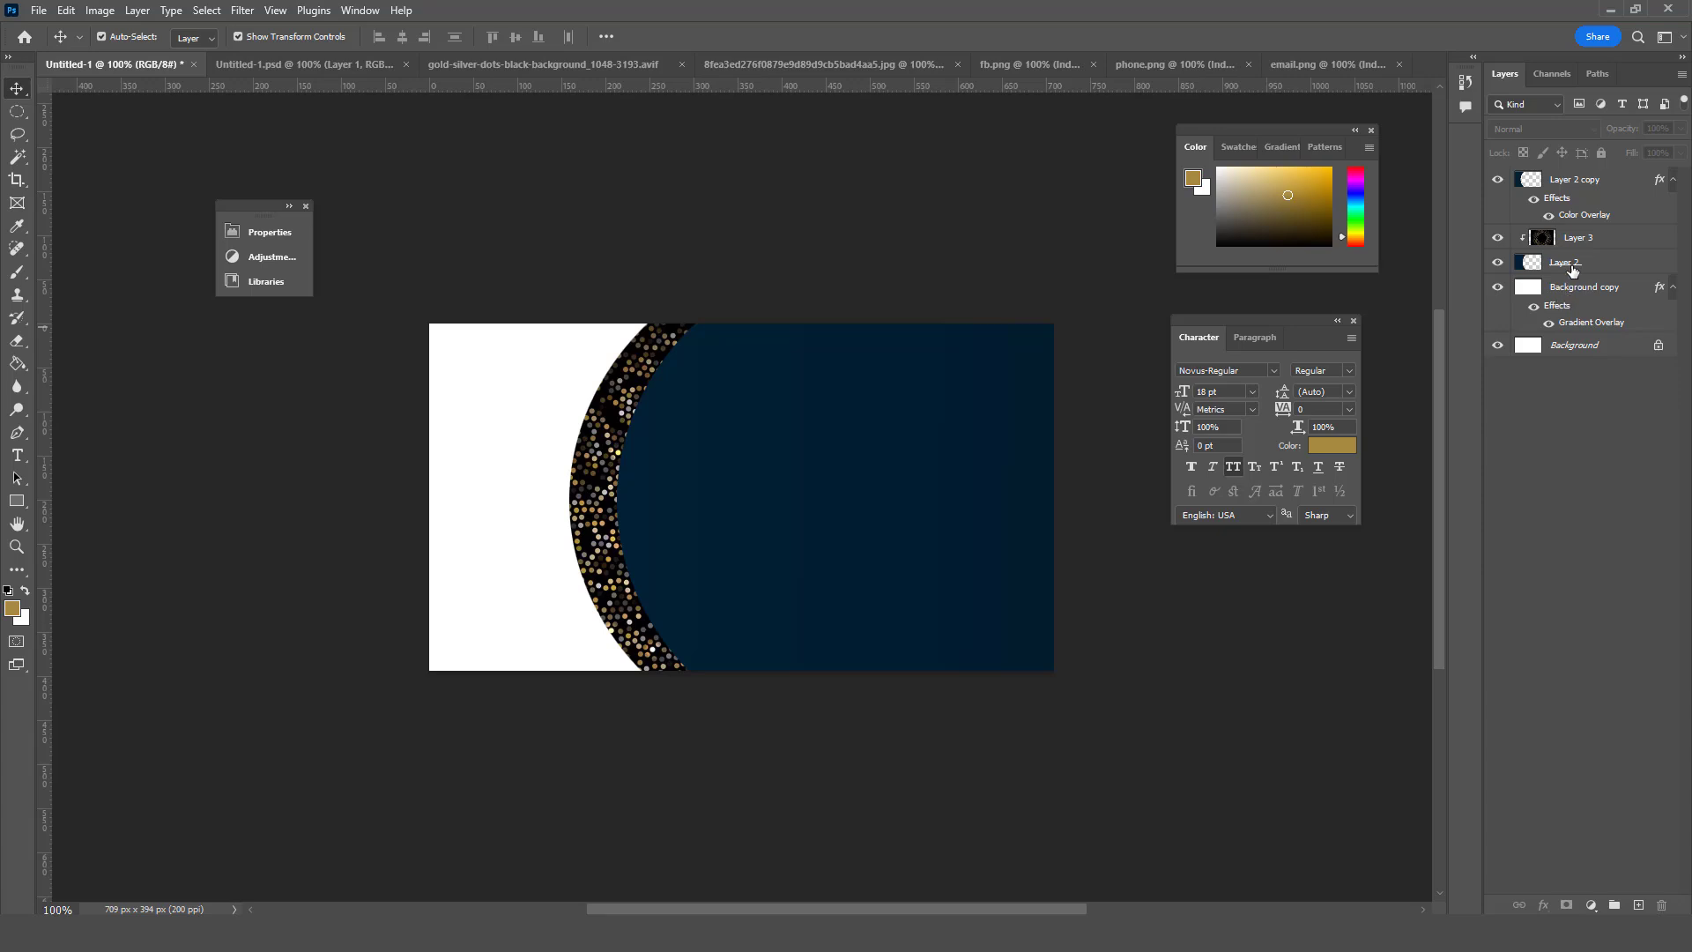
# - Load the arc as a selection and fill it dark navy on a new Layer 4
pyautogui.click(1572, 268)
pyautogui.keyDown('ctrl'); pyautogui.click(1529, 263); pyautogui.keyUp('ctrl')
pyautogui.keyDown('ctrl'); pyautogui.click(1637, 905); pyautogui.keyUp('ctrl')
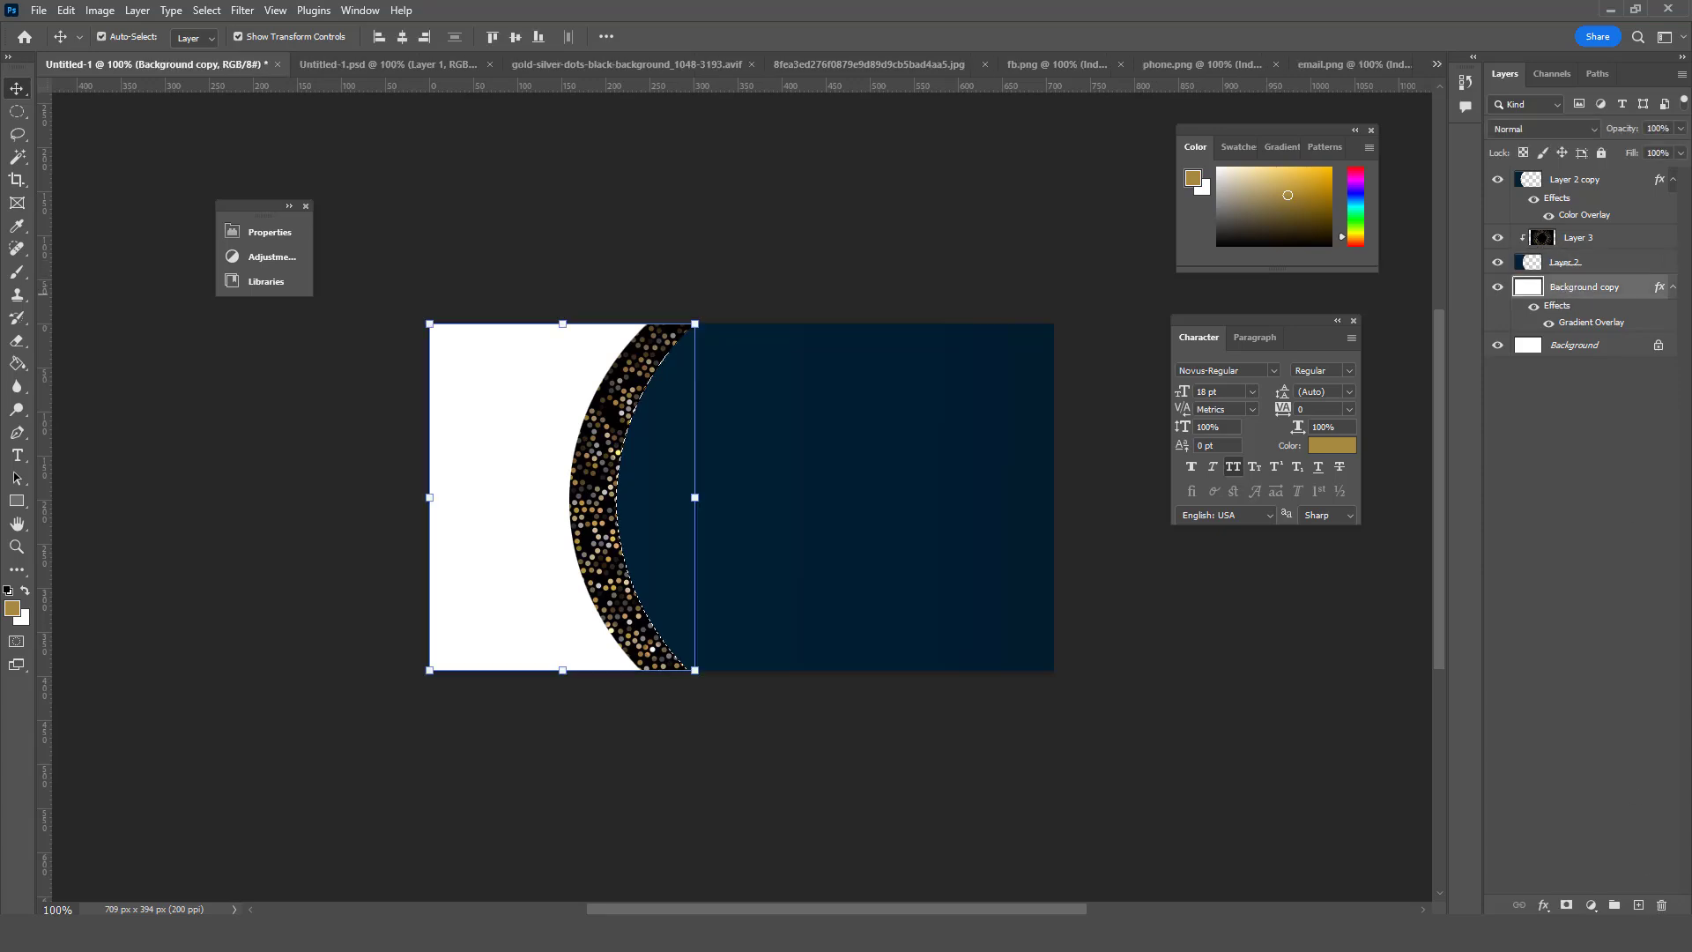
pyautogui.click(17, 364)
pyautogui.keyDown('alt'); pyautogui.click(816, 524); pyautogui.keyUp('alt')
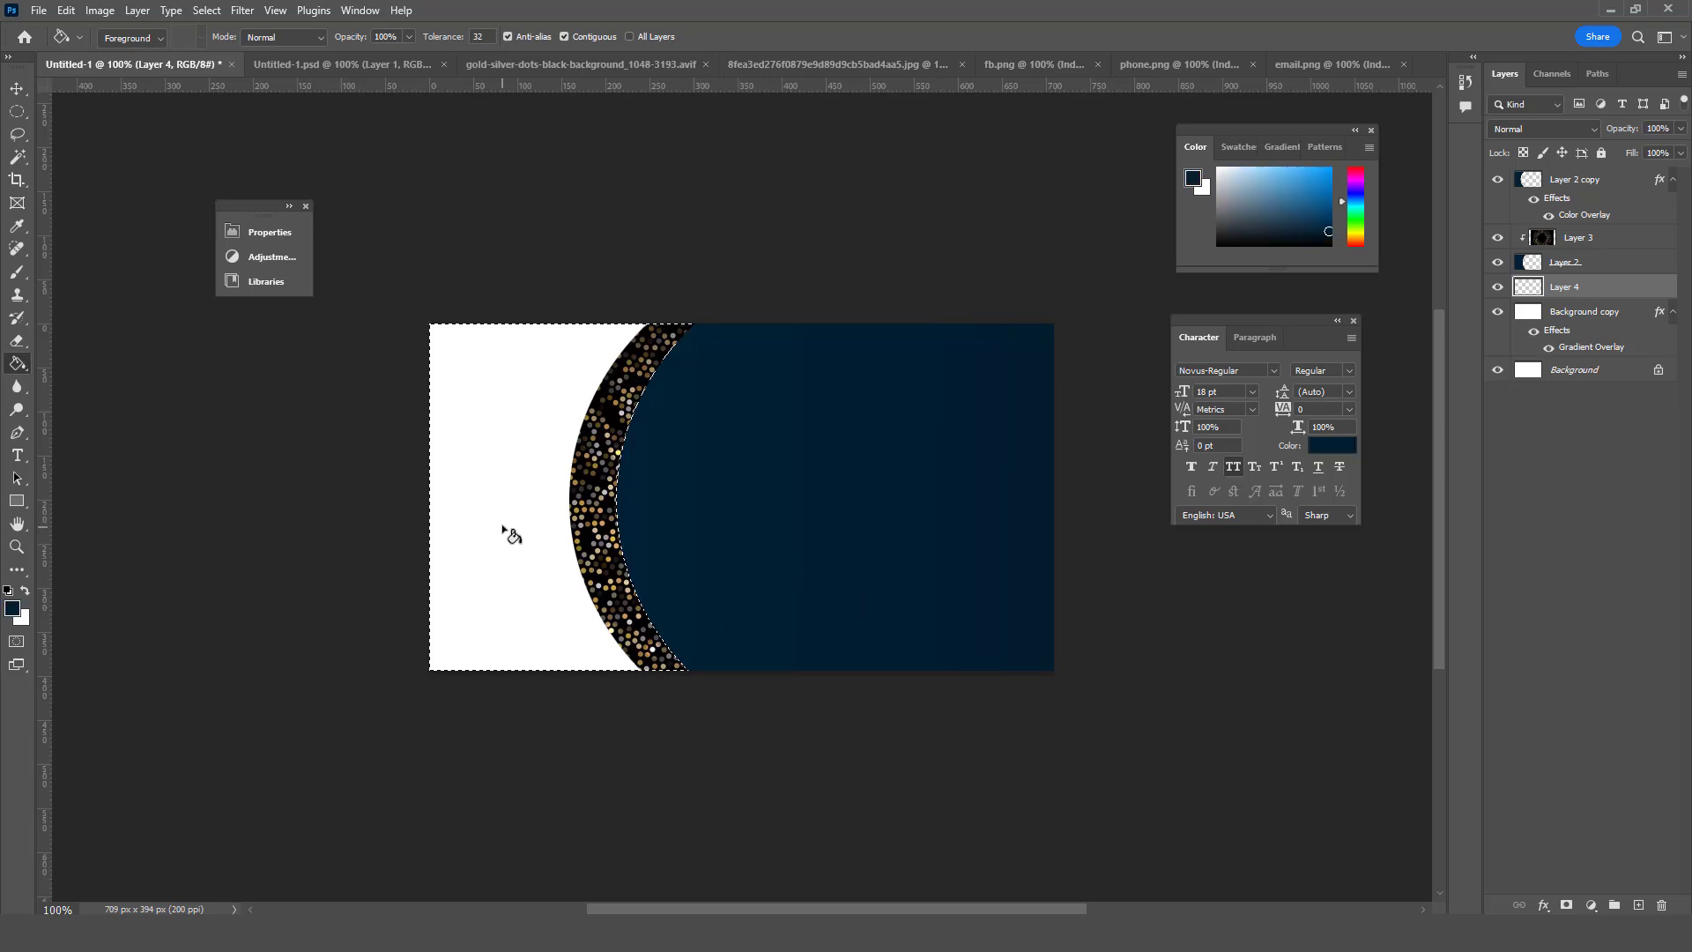
pyautogui.click(607, 496)
# - Gaussian-blur Layer 4 and shift the blurred navy shape slightly right
pyautogui.click(237, 11)
pyautogui.click(493, 286)
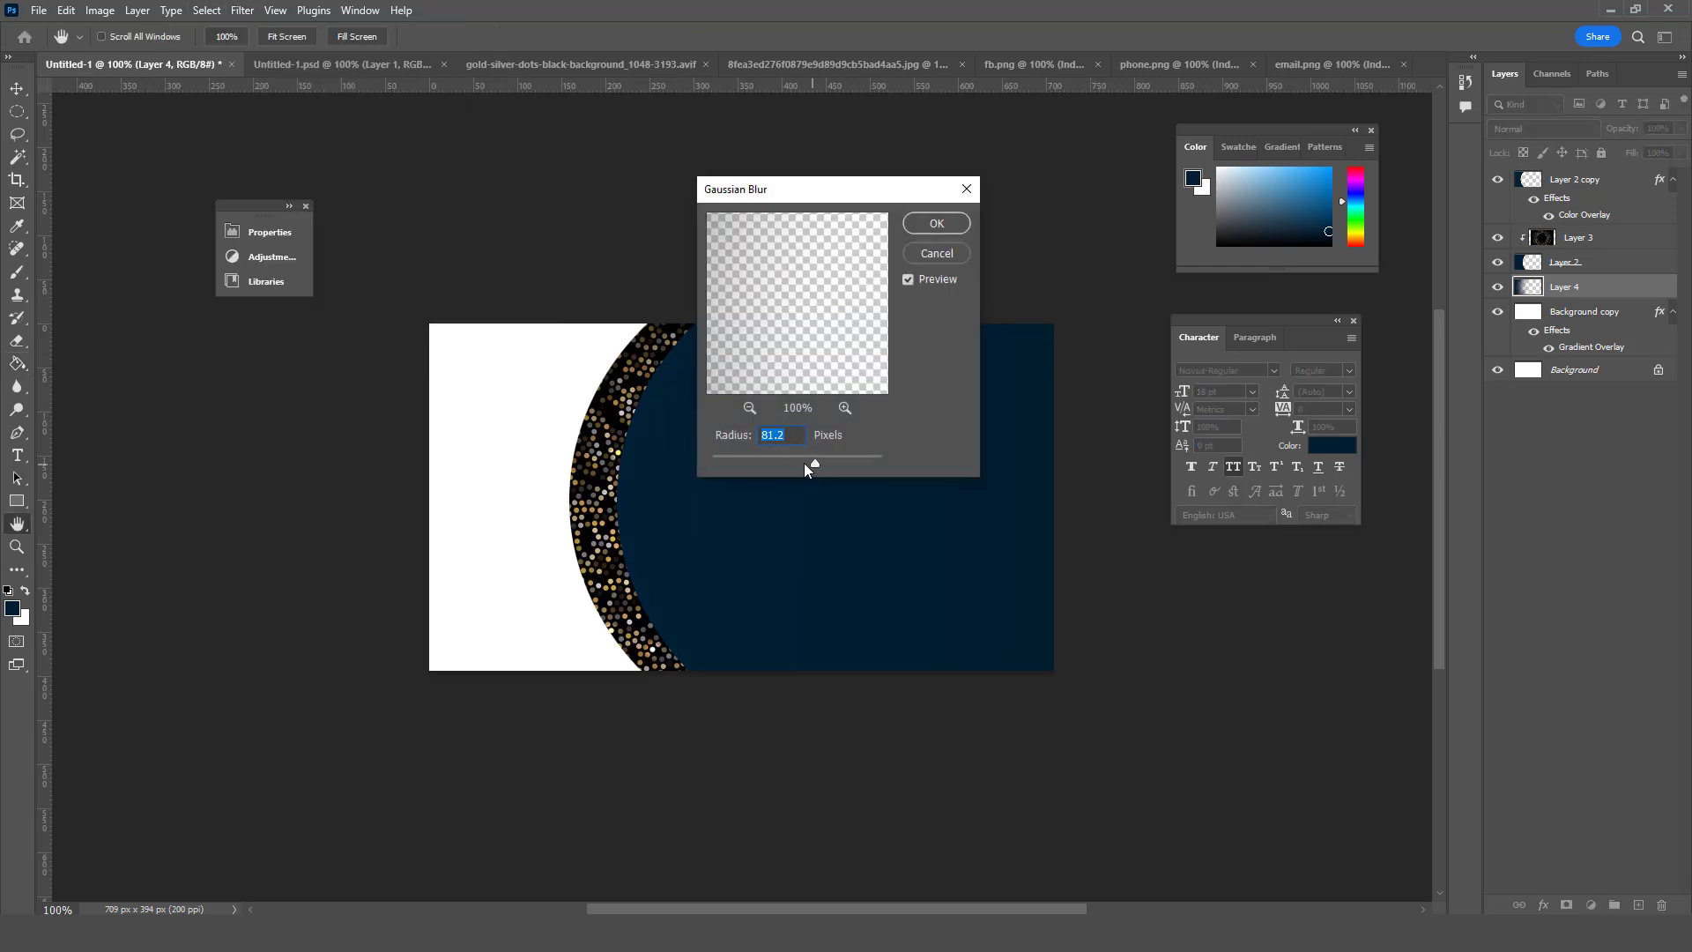
pyautogui.press('Return')
pyautogui.hotkey('ctrl', 't')
pyautogui.moveTo(562, 494); pyautogui.dragTo(598, 494)
pyautogui.press('Return')
pyautogui.press('g')
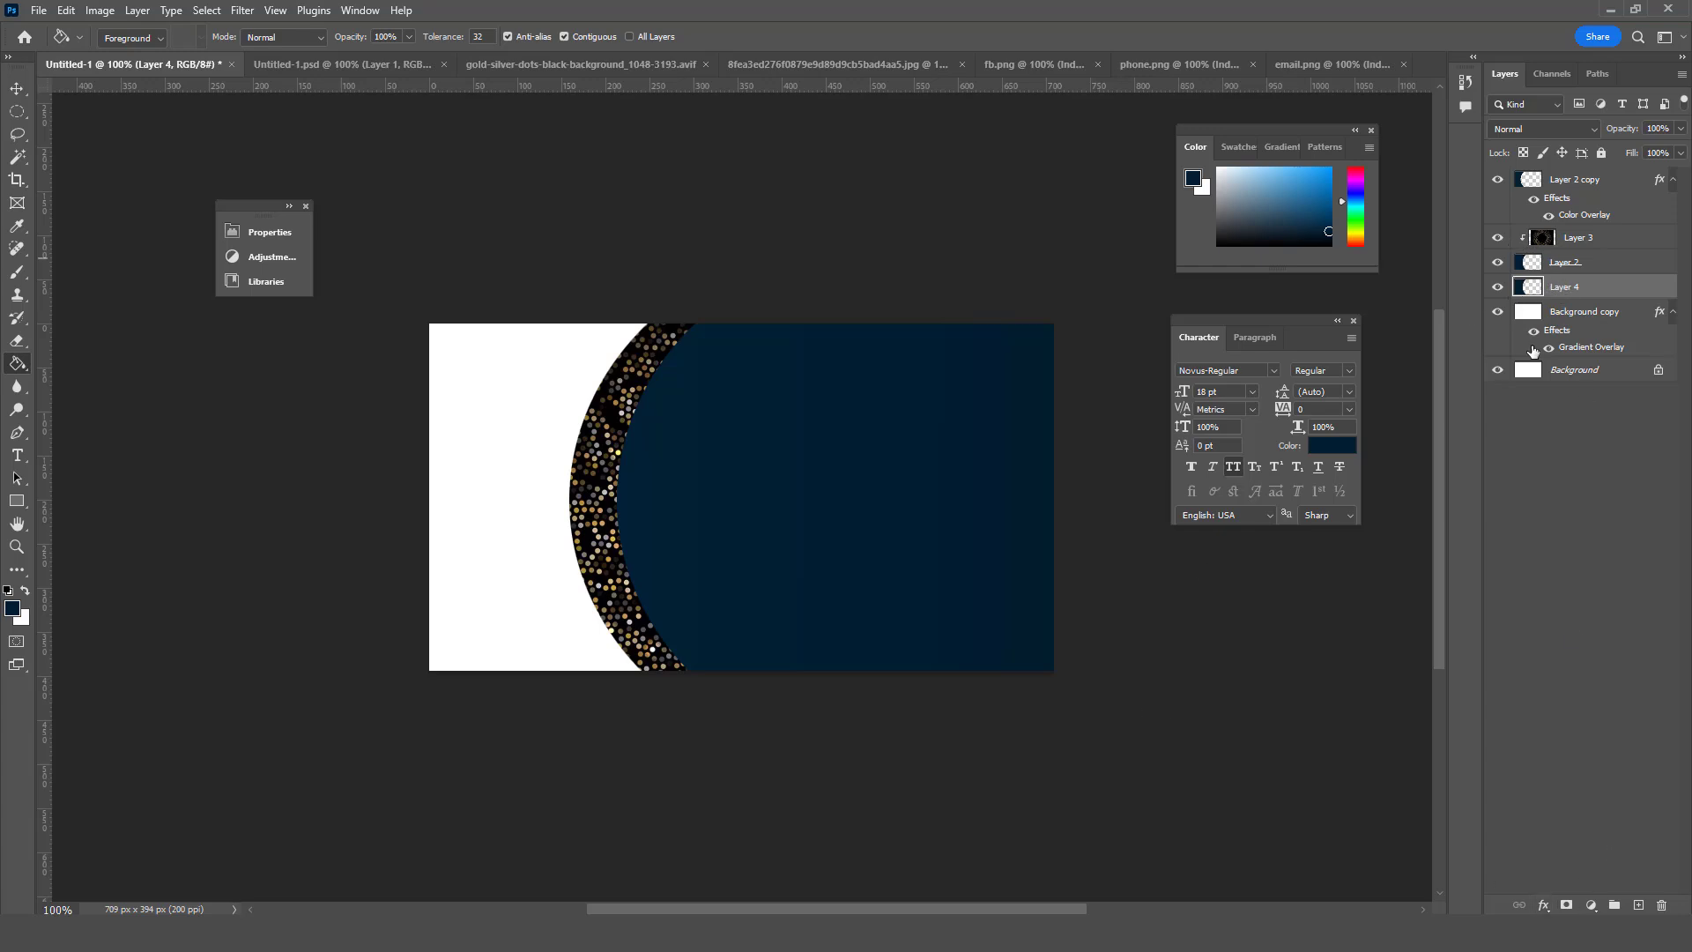
pyautogui.press('v')
pyautogui.hotkey('ctrl', '+')
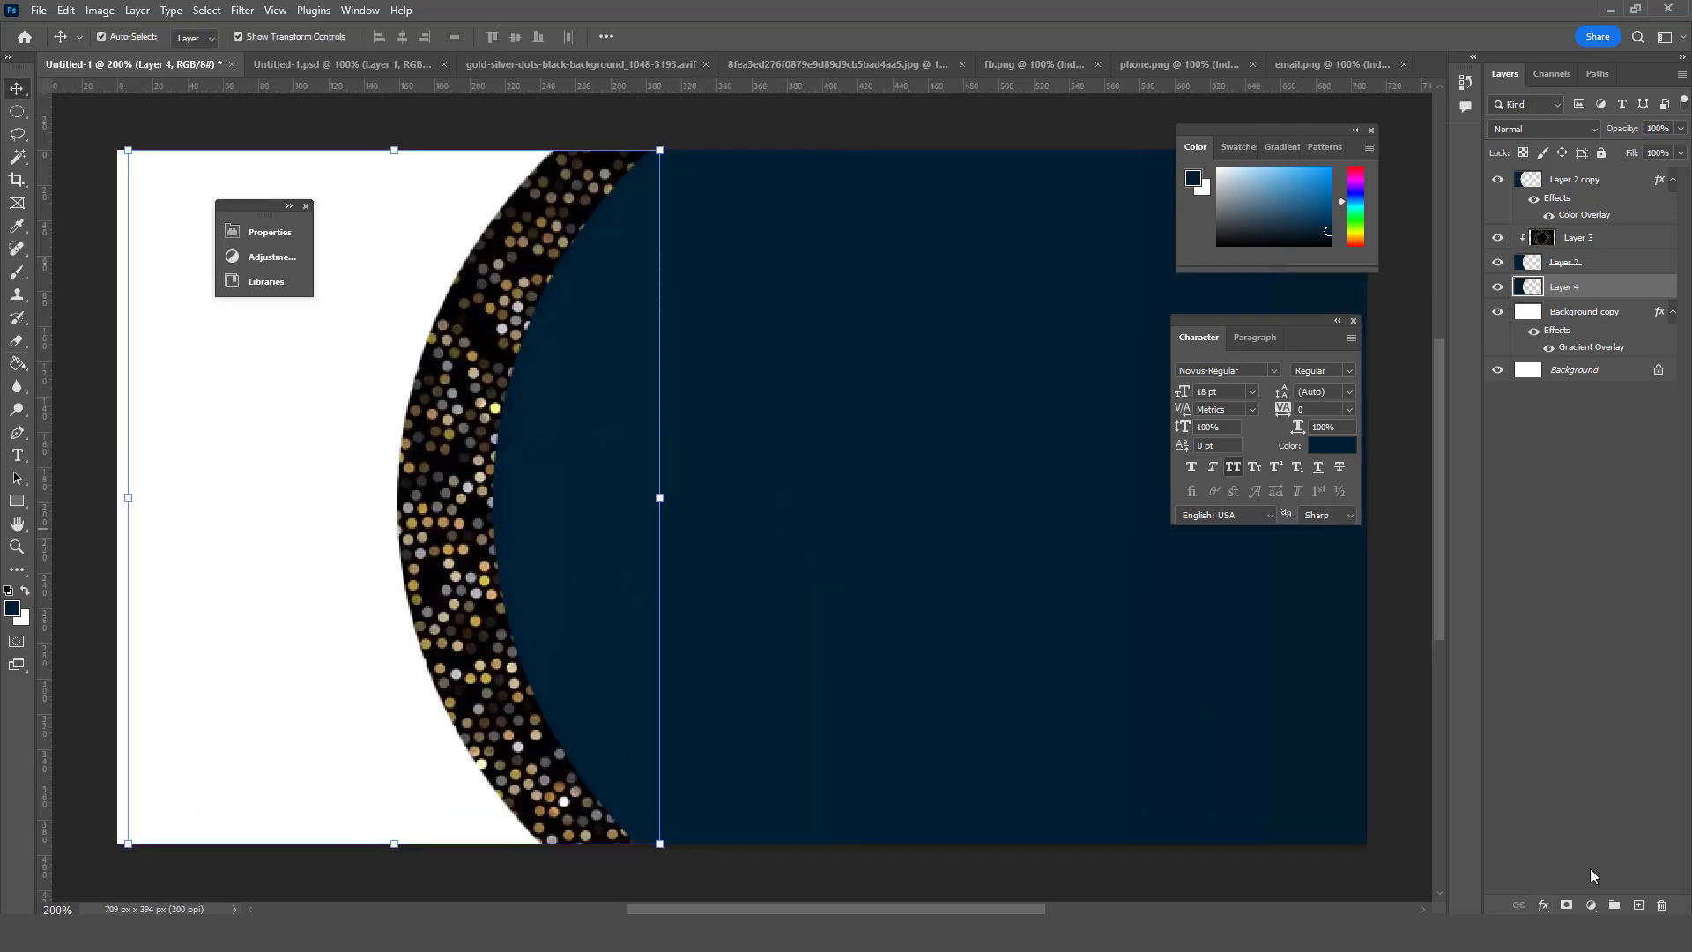
# - Try a dark Color Overlay on Layer 4, then undo it
pyautogui.click(1543, 905)
pyautogui.click(1600, 842)
pyautogui.click(1148, 235)
pyautogui.click(1389, 427)
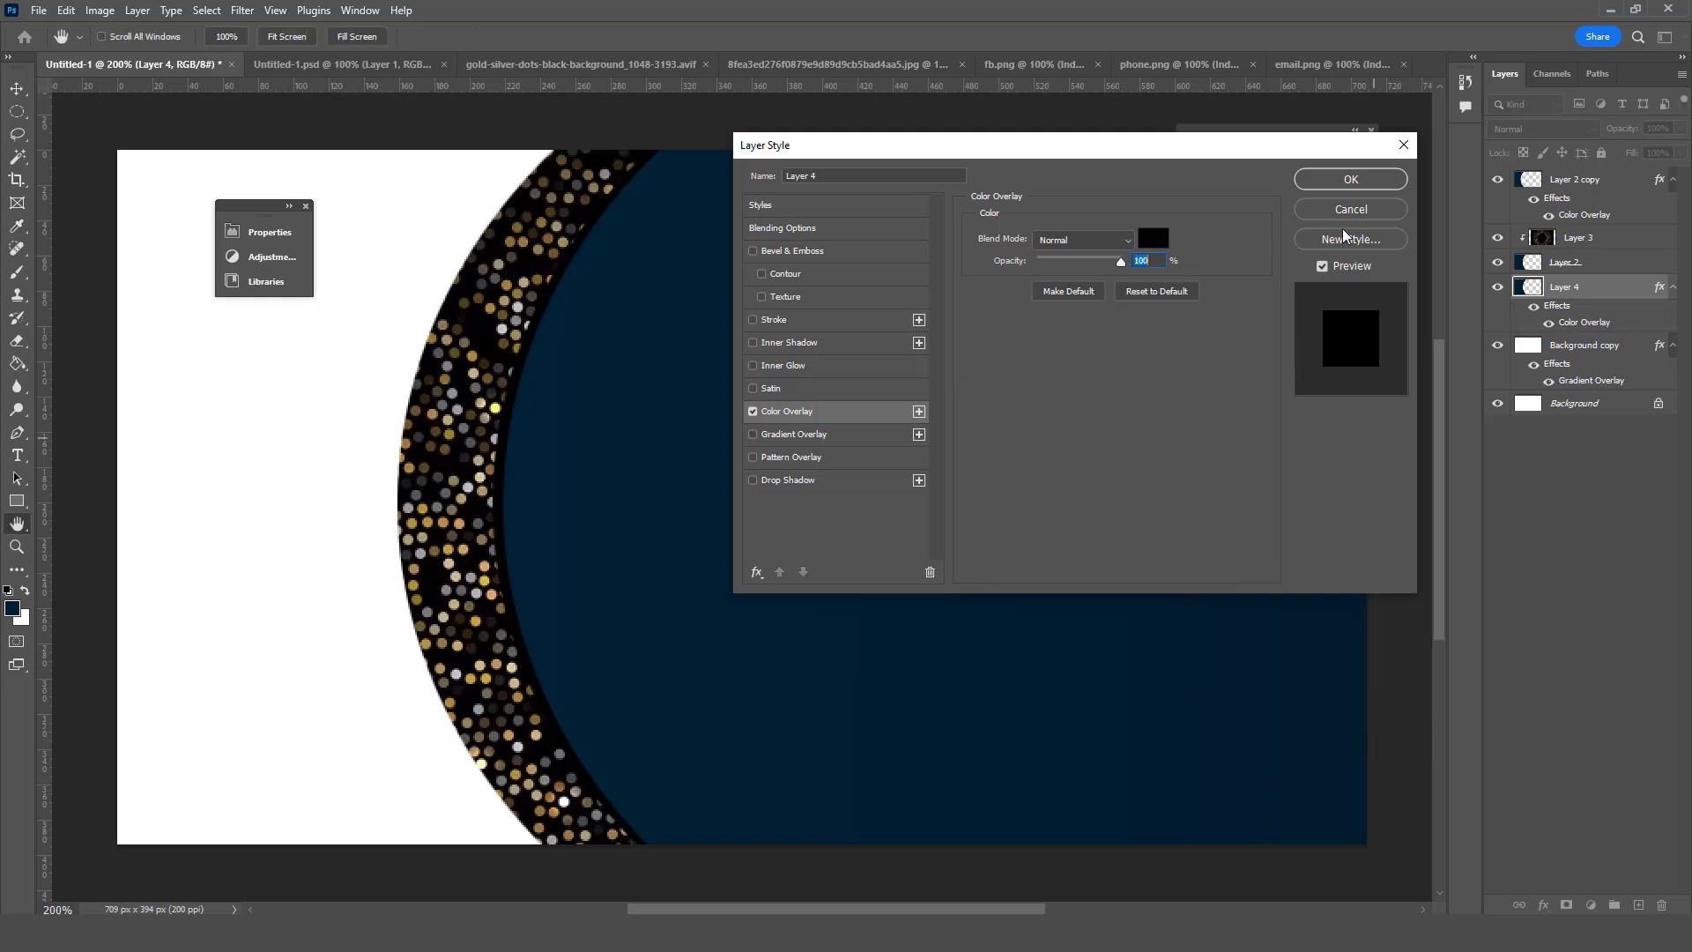
pyautogui.click(1348, 177)
pyautogui.hotkey('ctrl', 'z')
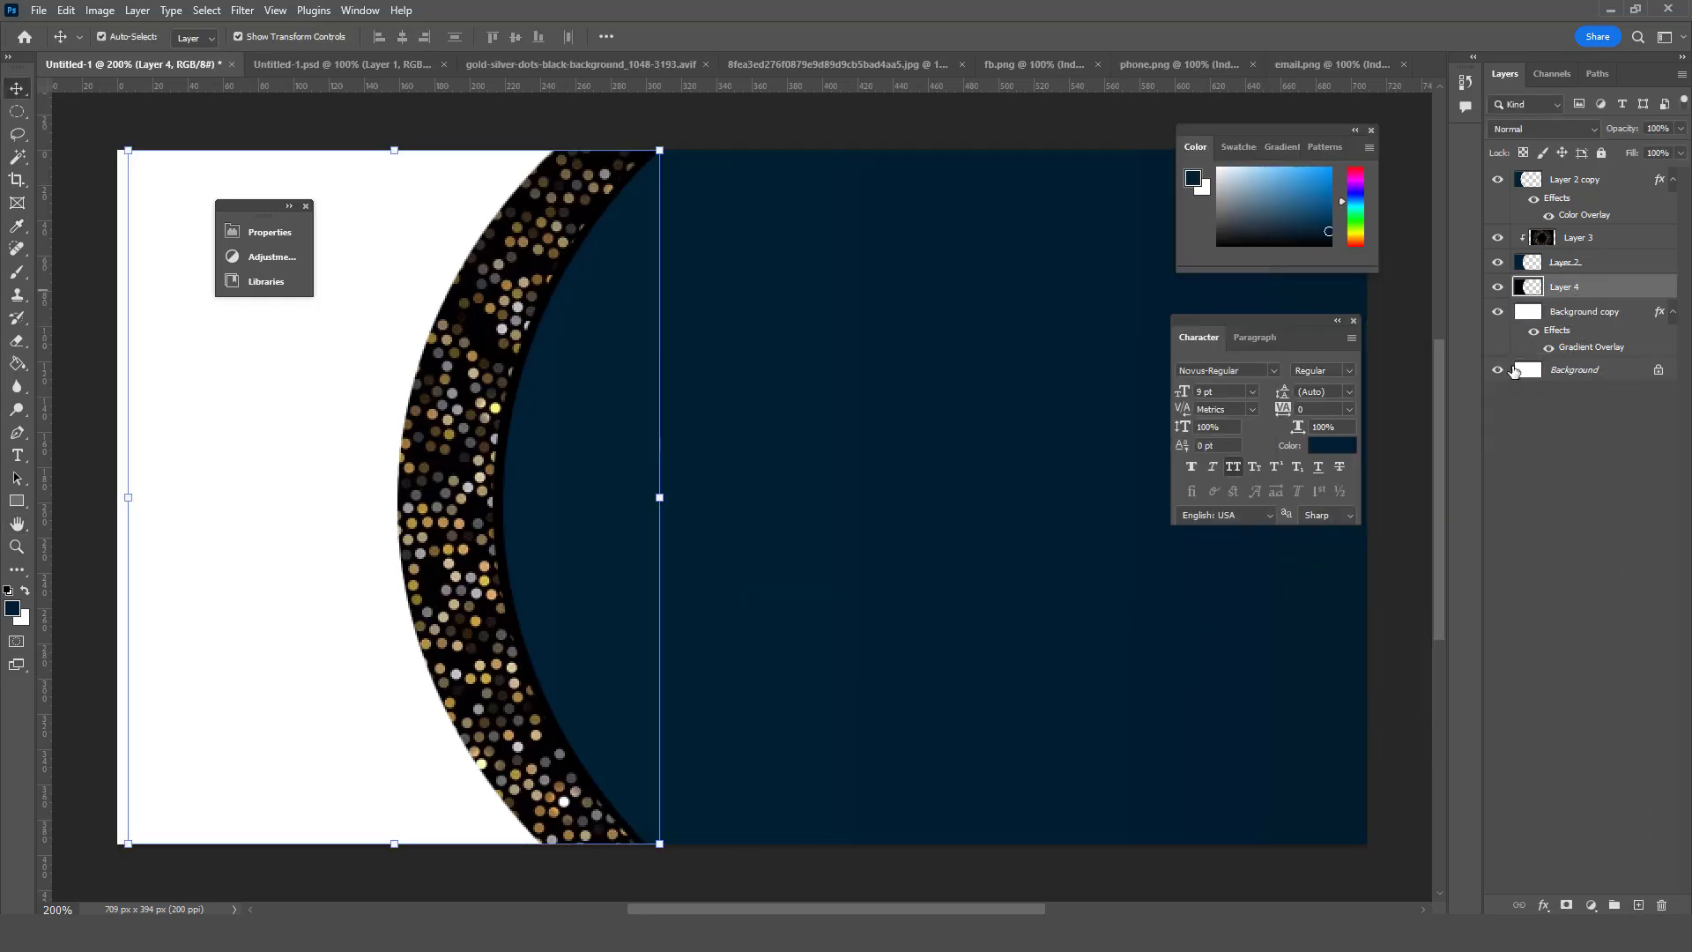
# - Blur Layer 4 with about 15 px radius, set it to Multiply at 55% opacity
pyautogui.click(242, 10)
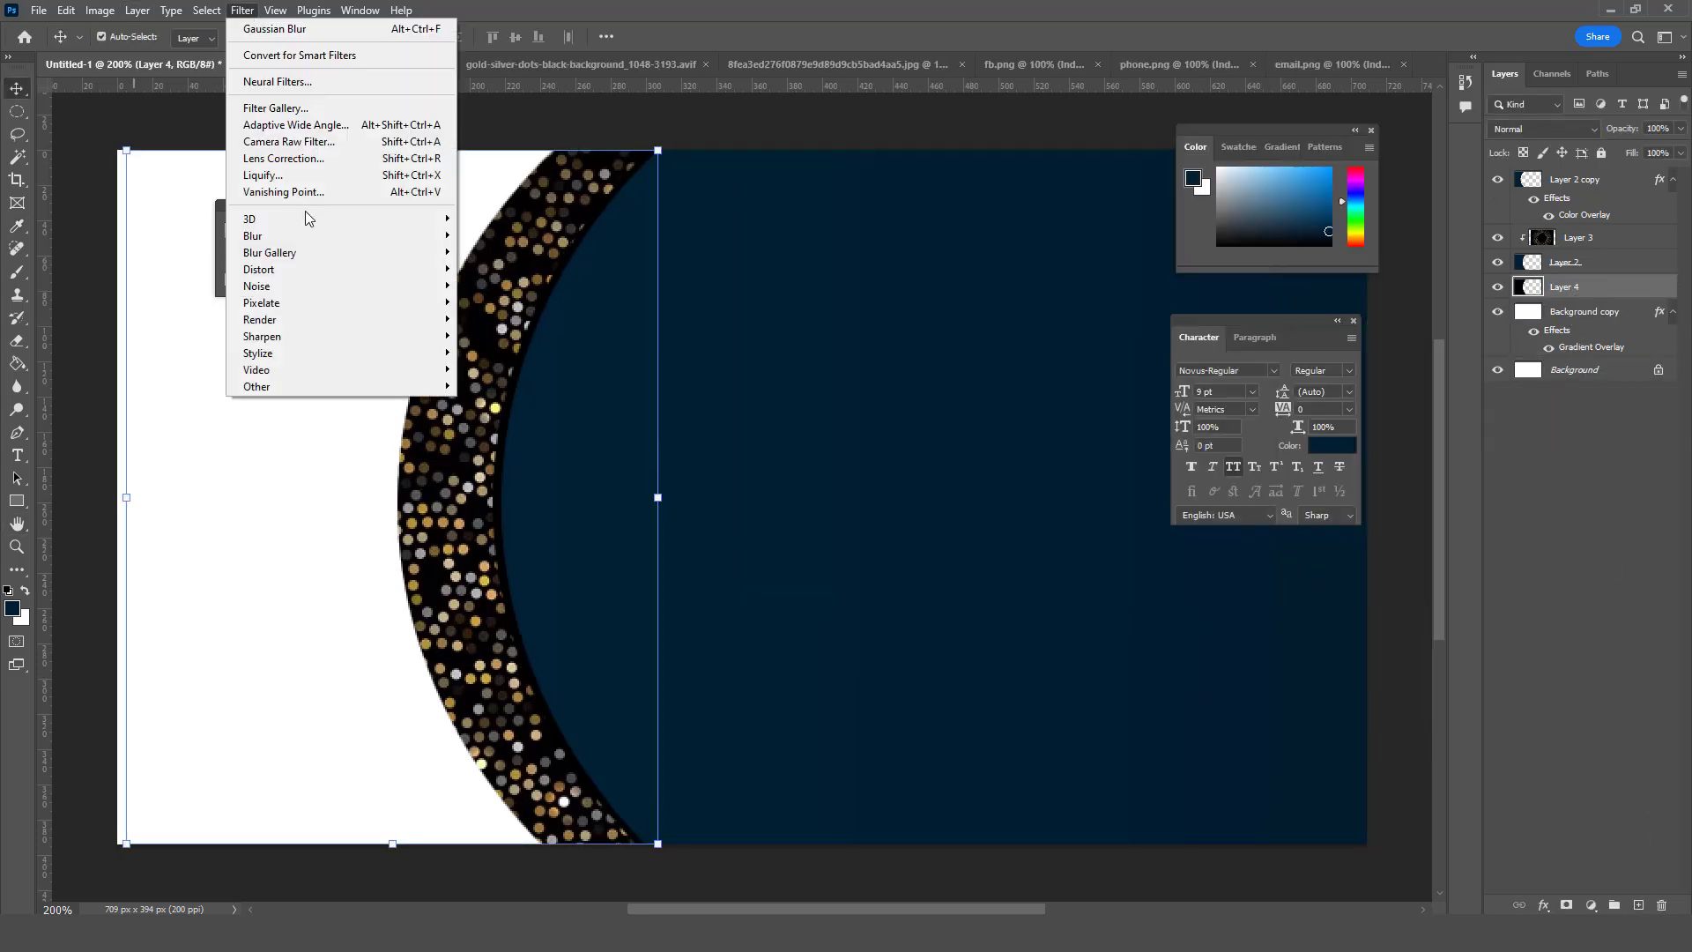
pyautogui.click(473, 301)
pyautogui.moveTo(800, 467); pyautogui.dragTo(777, 462)
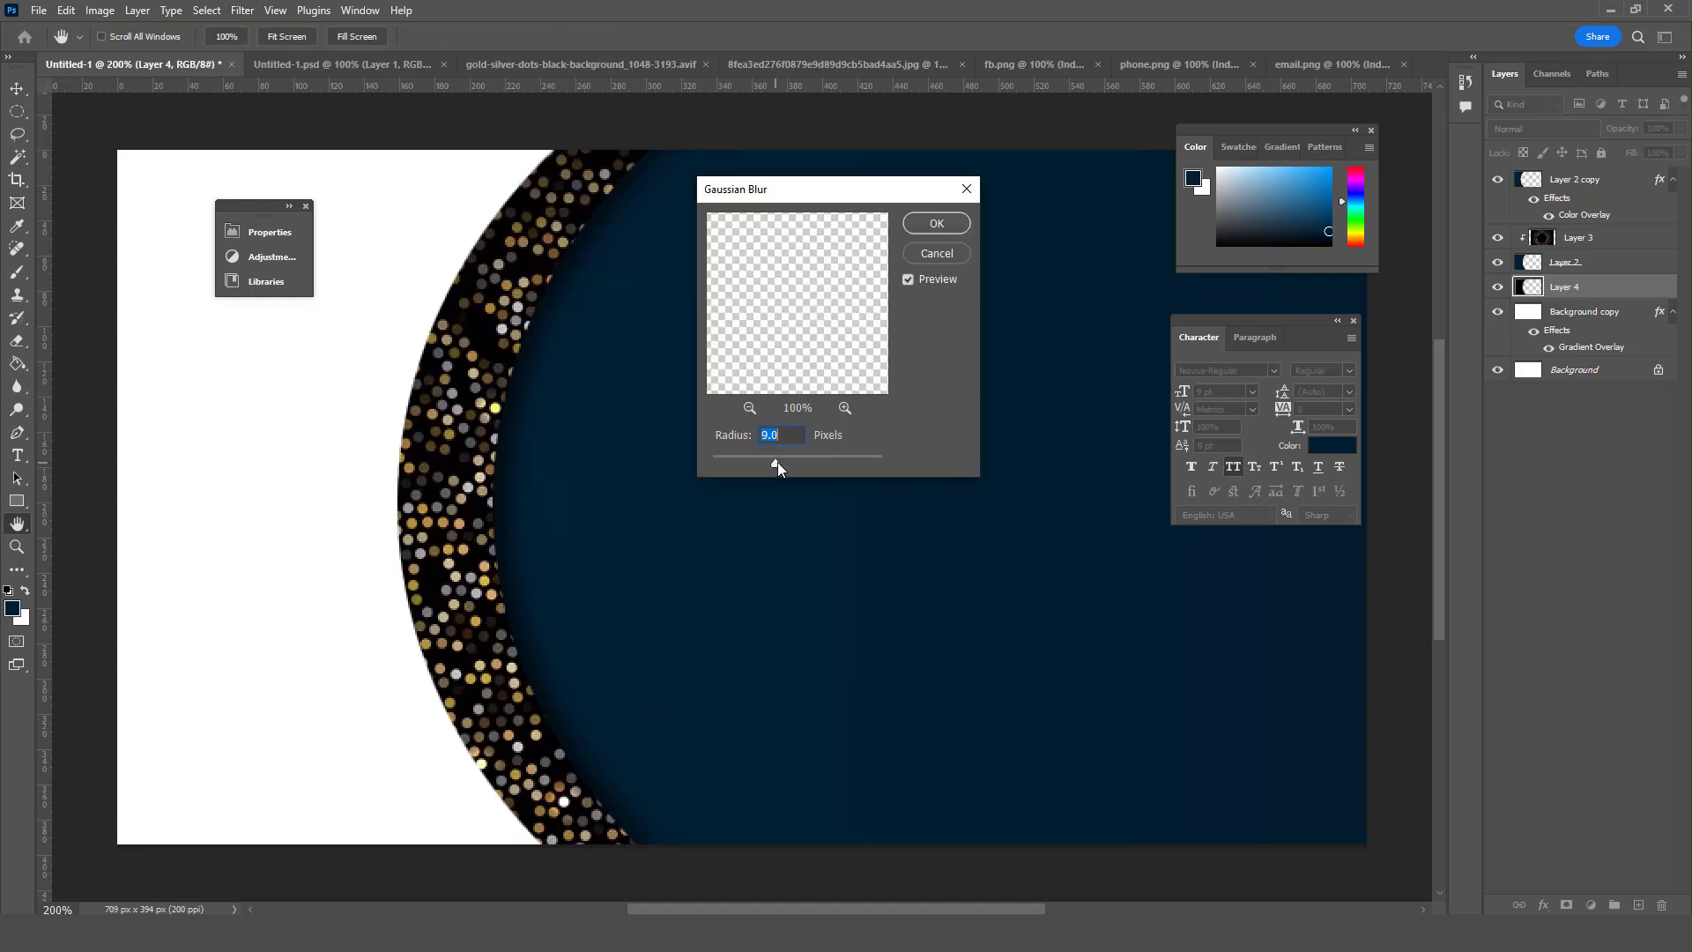
pyautogui.click(916, 231)
pyautogui.click(1529, 130)
pyautogui.click(1511, 204)
pyautogui.click(1681, 128)
pyautogui.moveTo(1681, 148); pyautogui.dragTo(1643, 152)
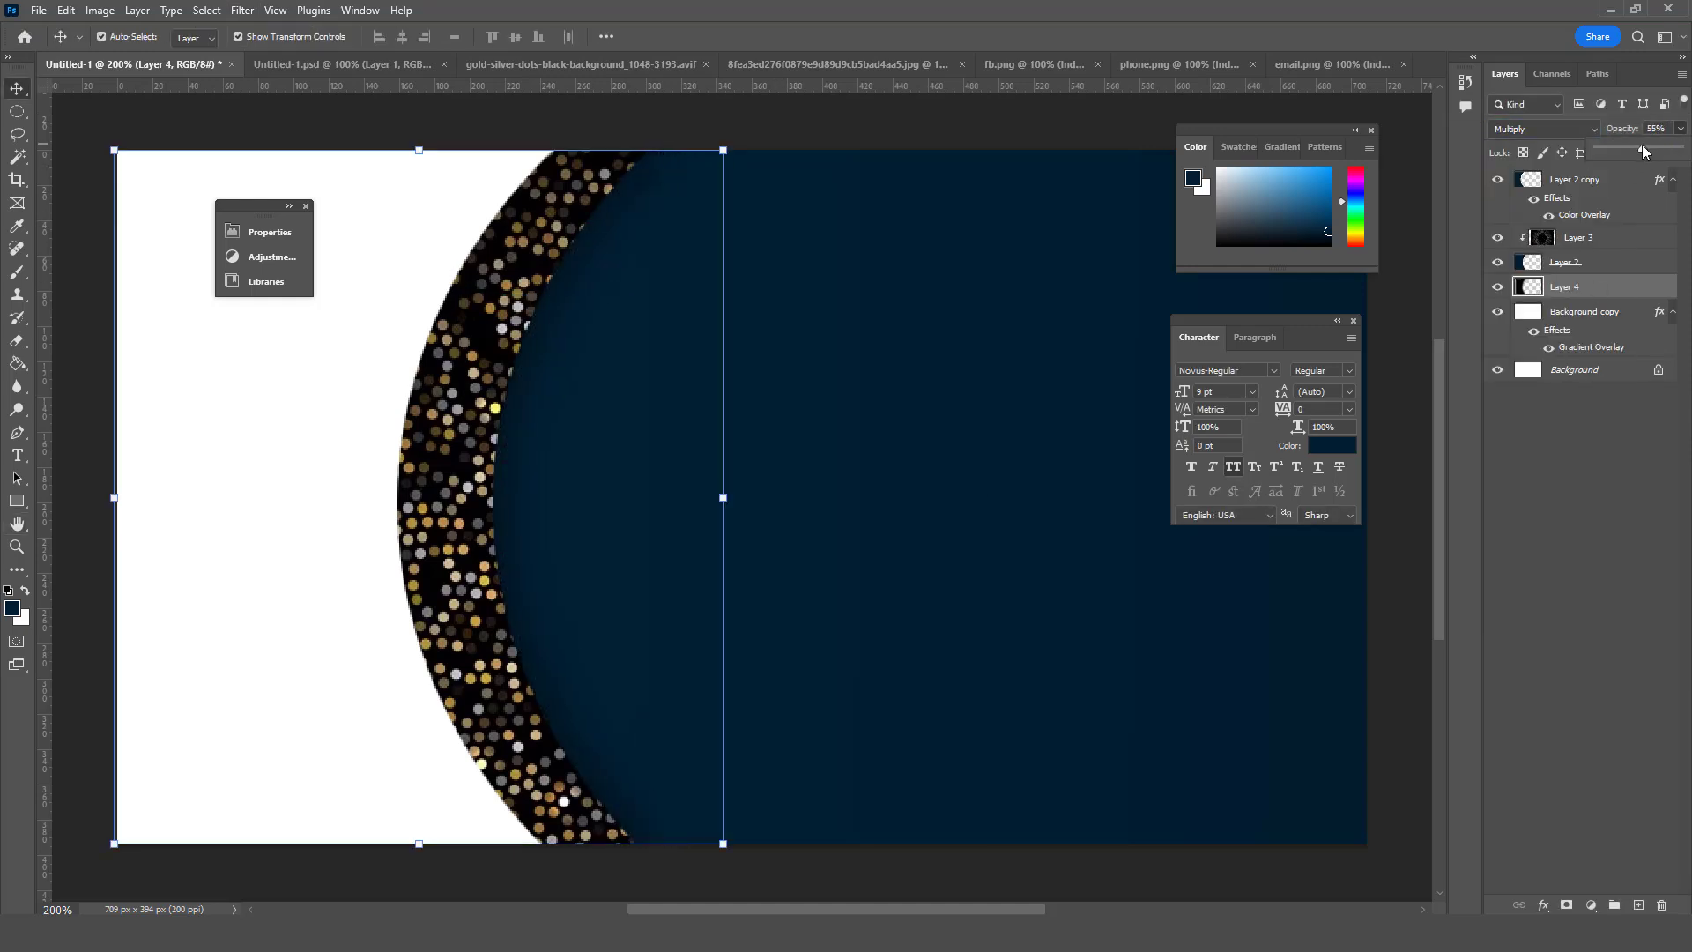
# - Reset the view to 100% and close the gold-dots image without saving
pyautogui.click(942, 477)
pyautogui.hotkey('ctrl', '-')
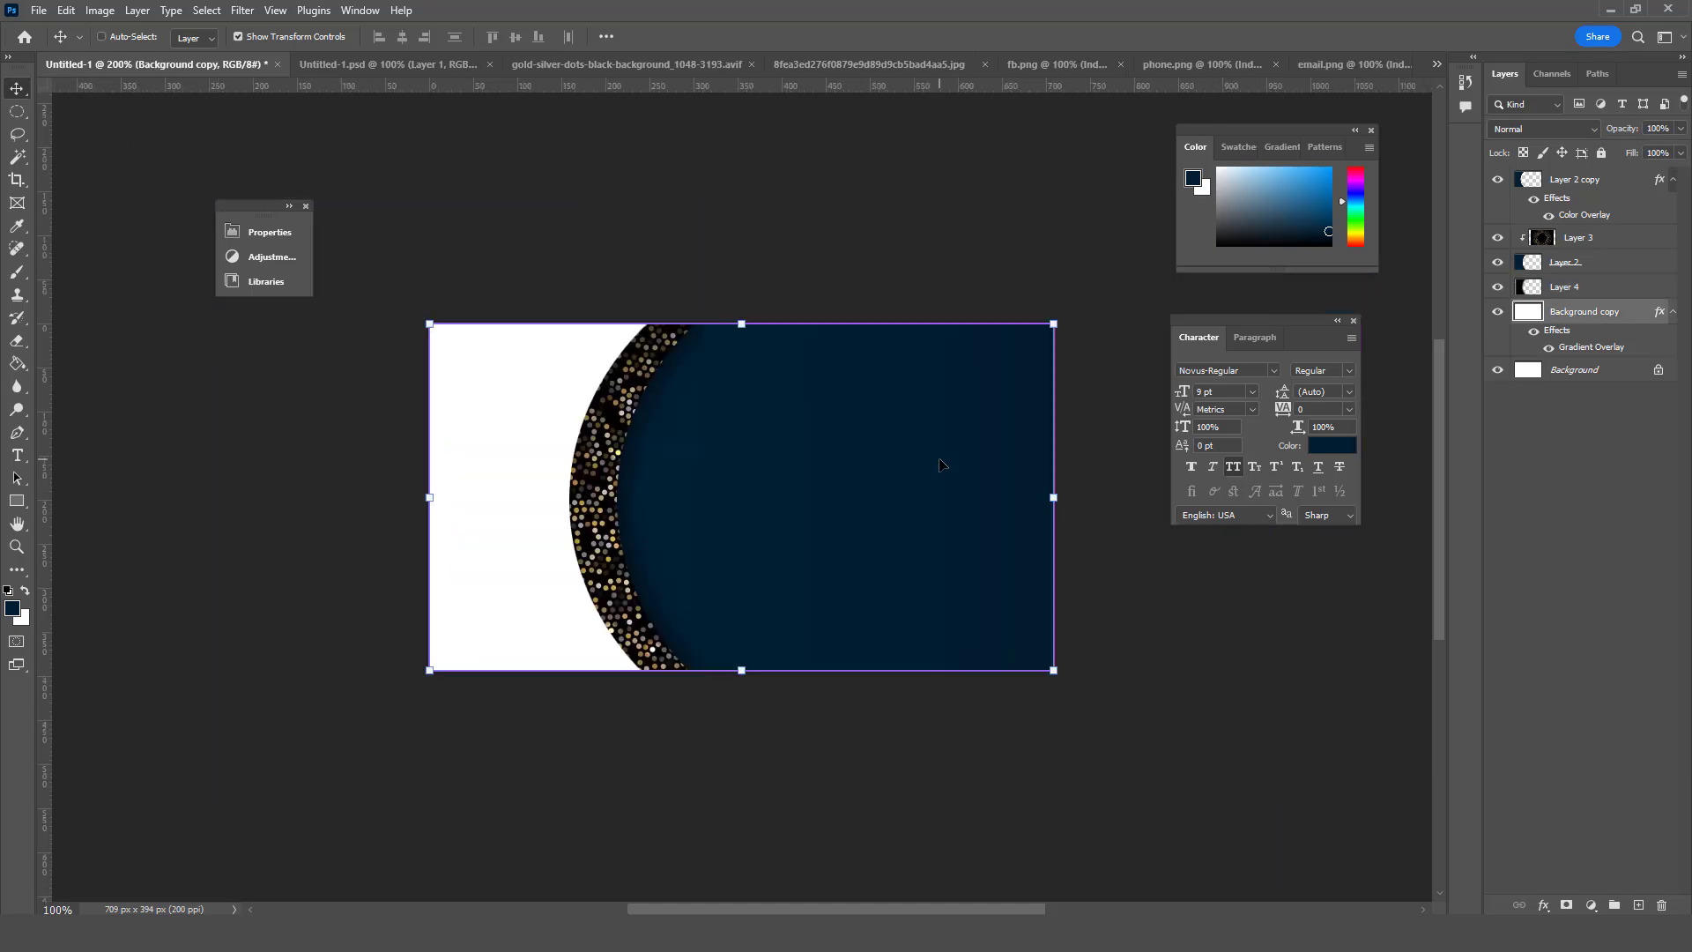
pyautogui.hotkey('ctrl', '-')
pyautogui.click(514, 200)
pyautogui.hotkey('ctrl', '+')
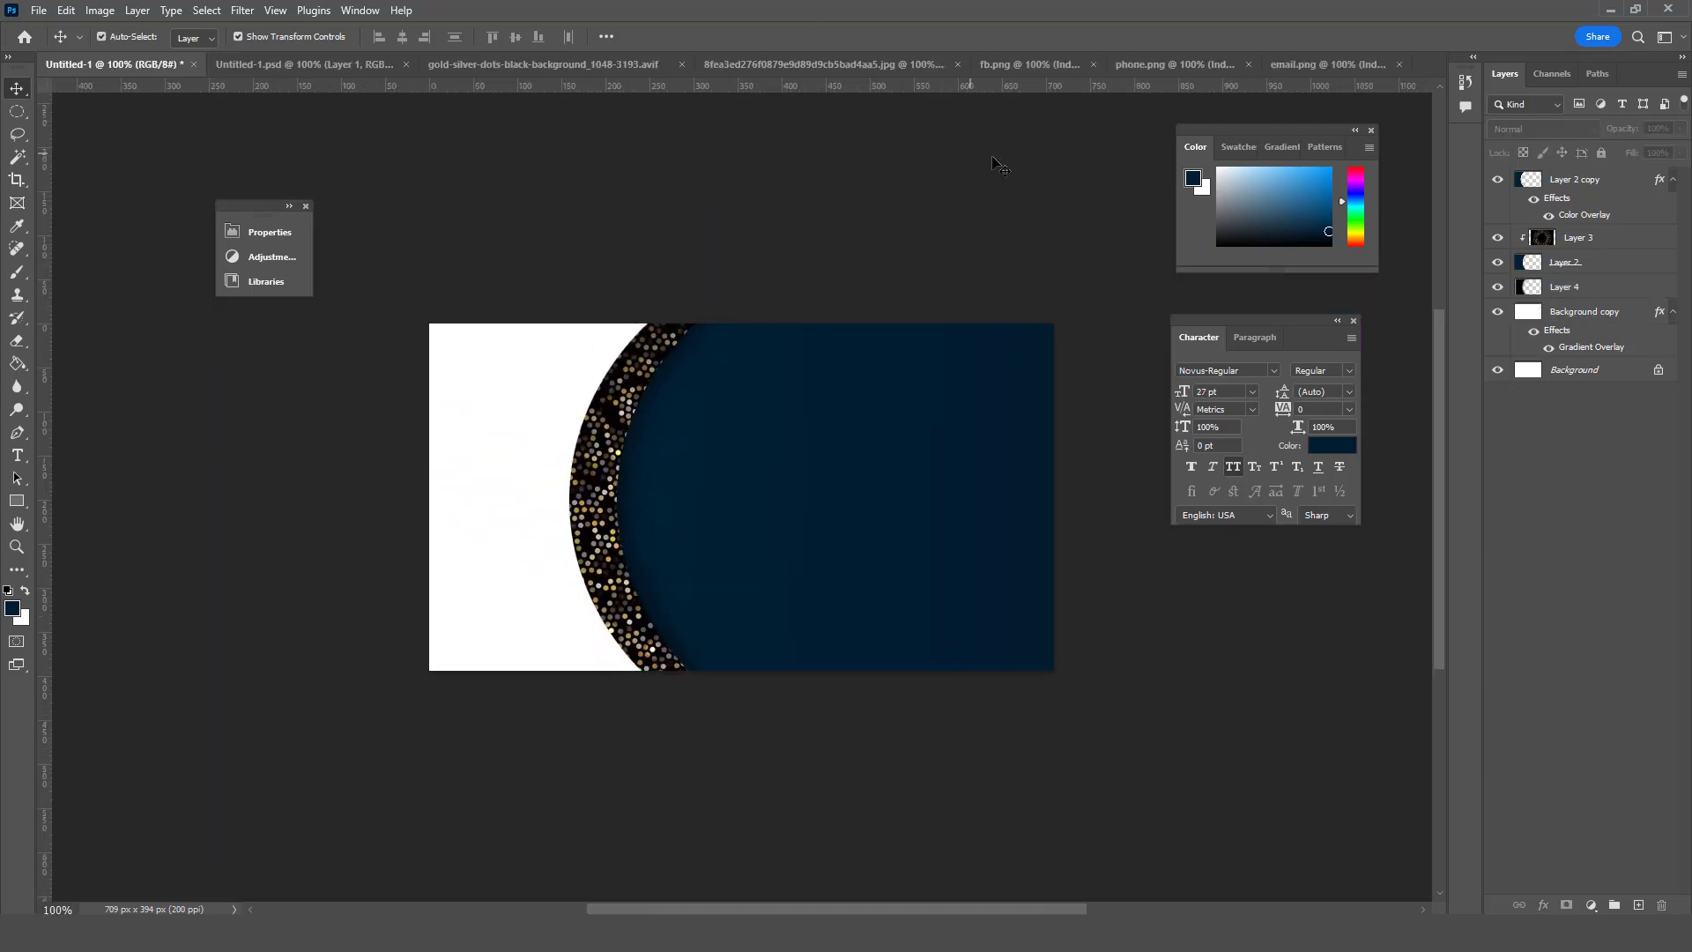
pyautogui.click(510, 64)
pyautogui.click(754, 64)
pyautogui.click(876, 343)
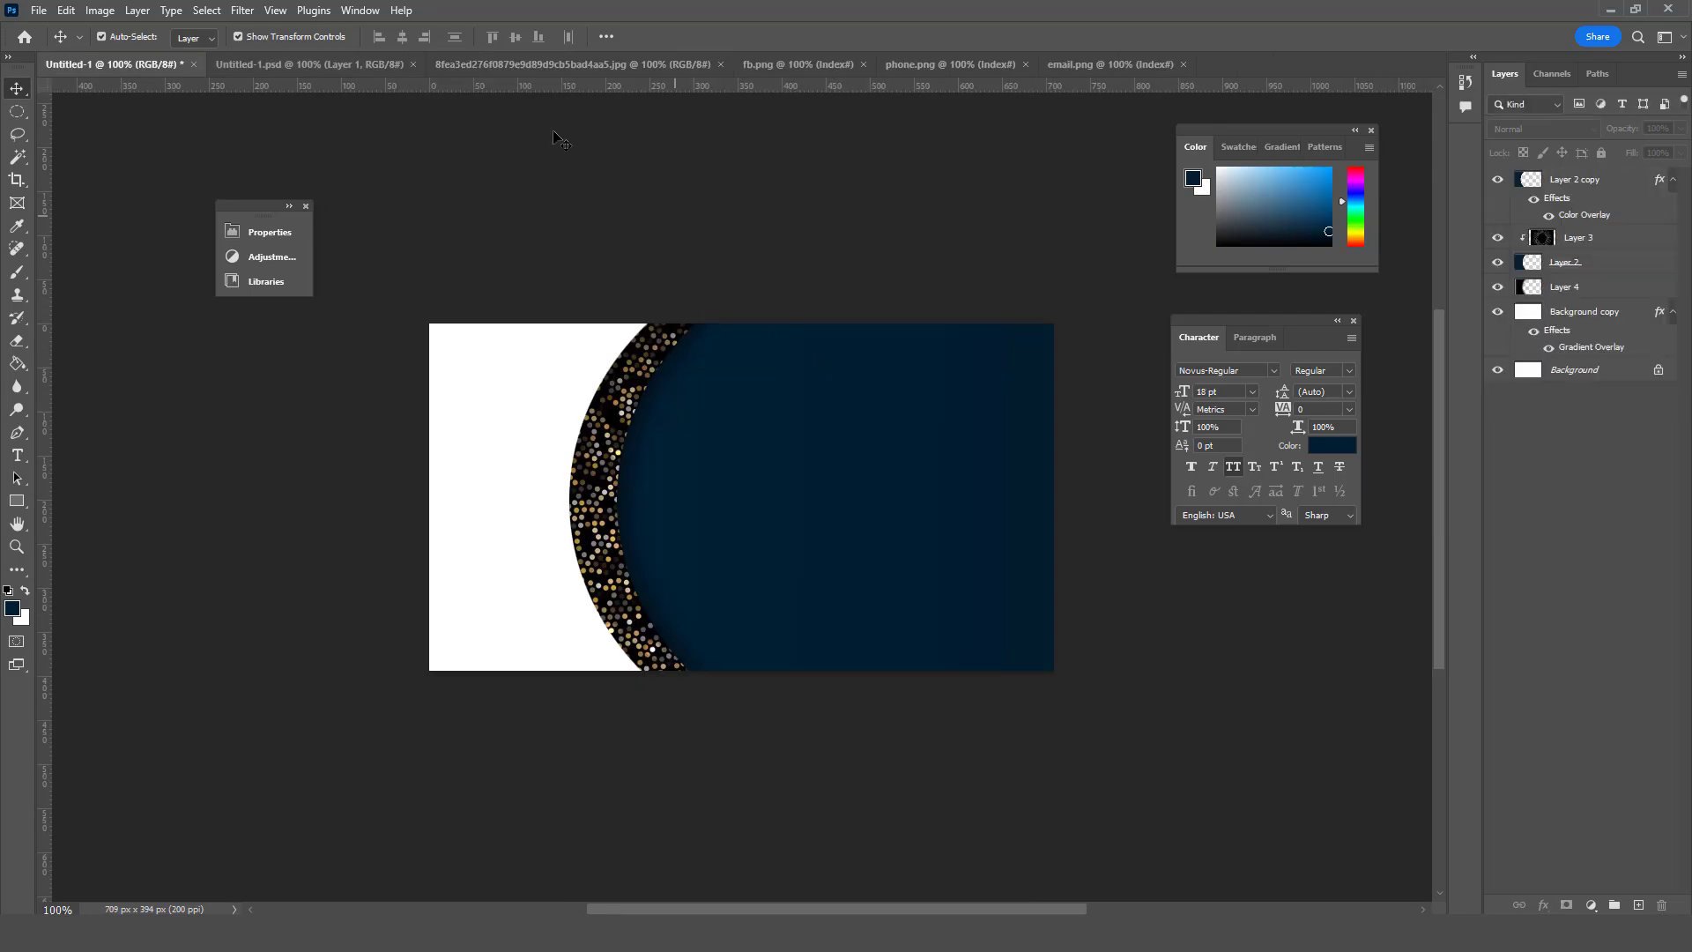
pyautogui.click(498, 65)
# - Bring the necklace photo into the card and clip it to the white Layer 2 copy
pyautogui.moveTo(863, 511); pyautogui.dragTo(514, 500)
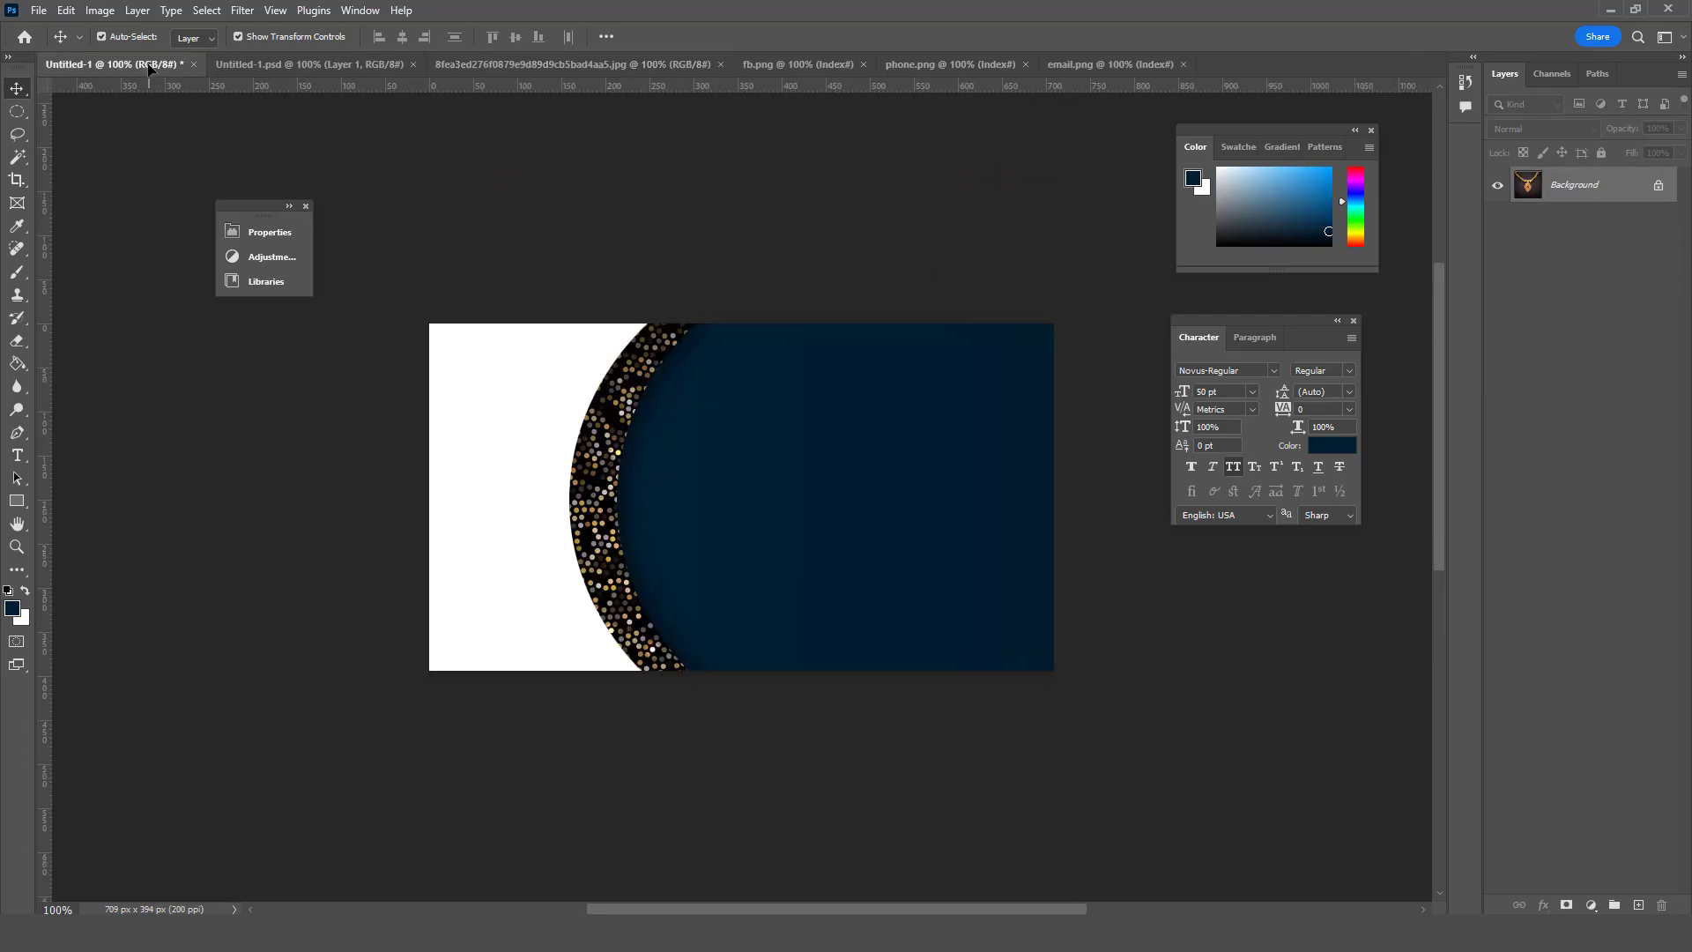
pyautogui.hotkey('ctrl', 'alt', 'g')
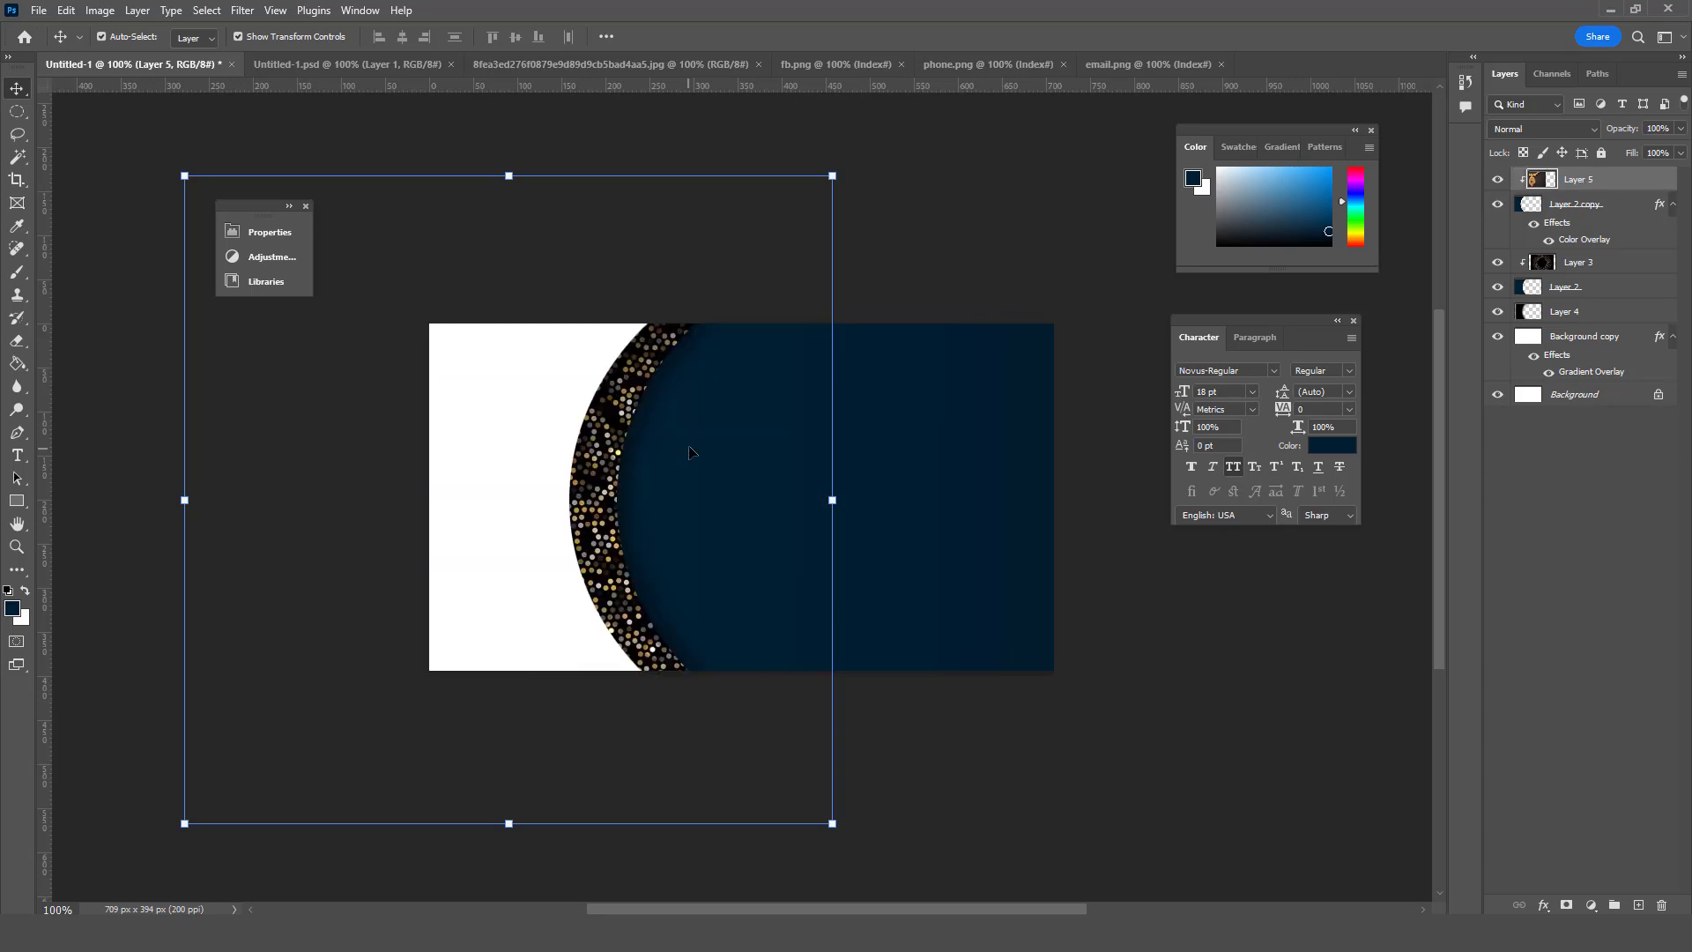
pyautogui.click(1550, 205)
pyautogui.click(1497, 179)
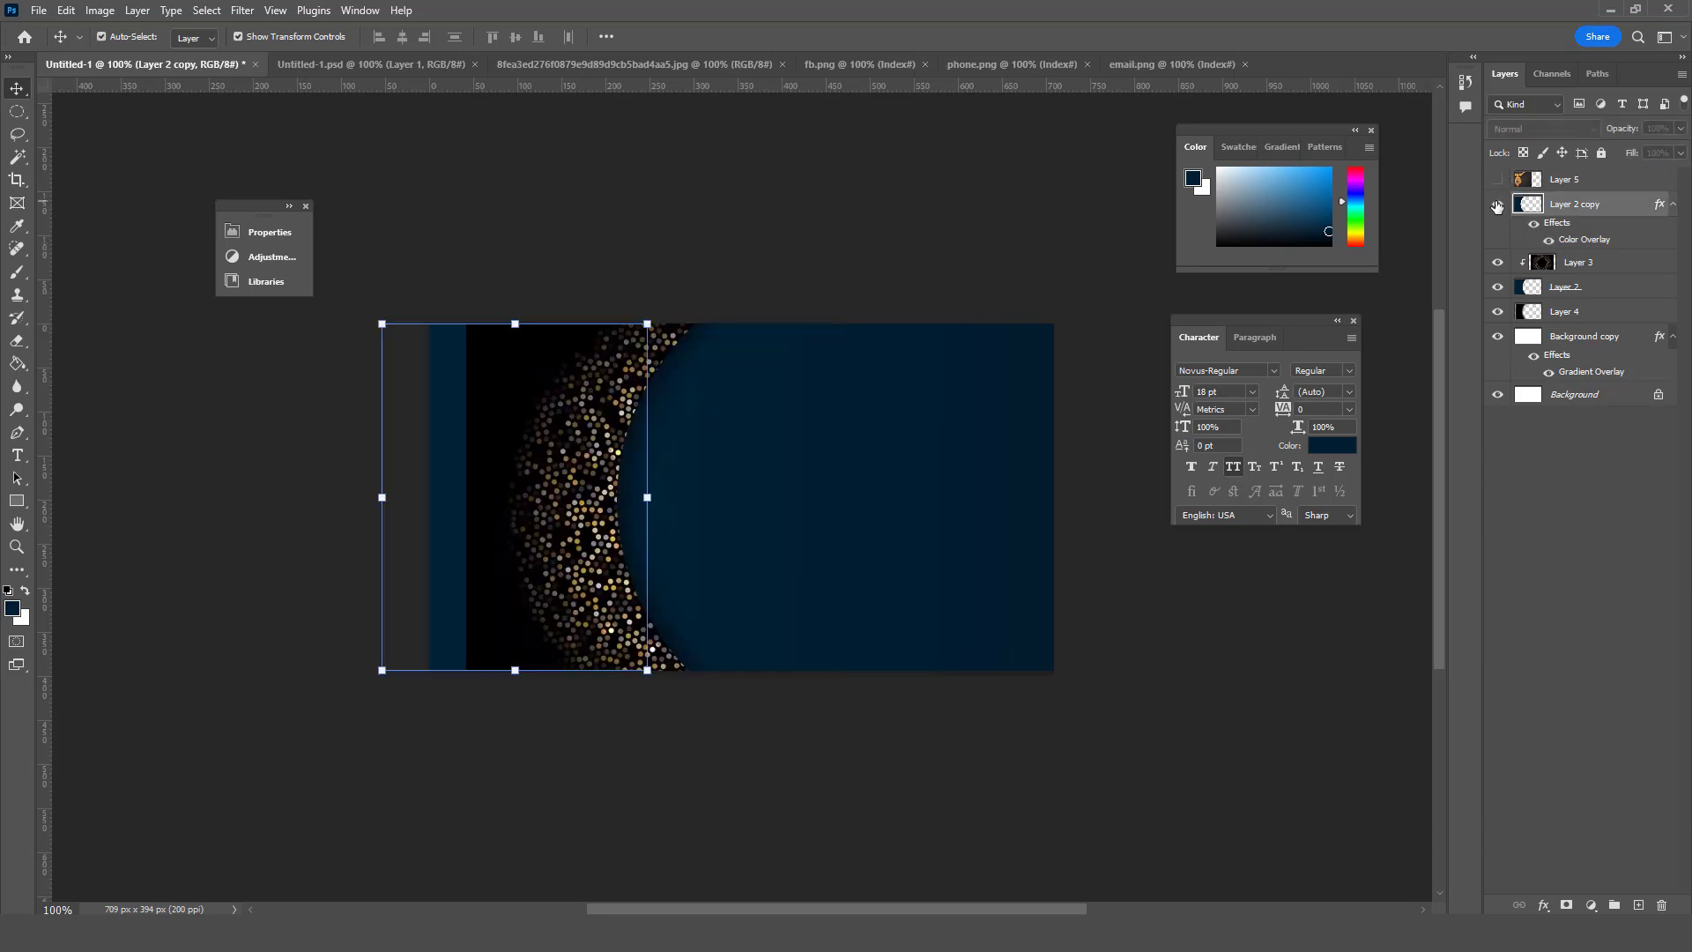
pyautogui.click(1586, 260)
pyautogui.click(1638, 905)
pyautogui.hotkey('ctrl', 'z')
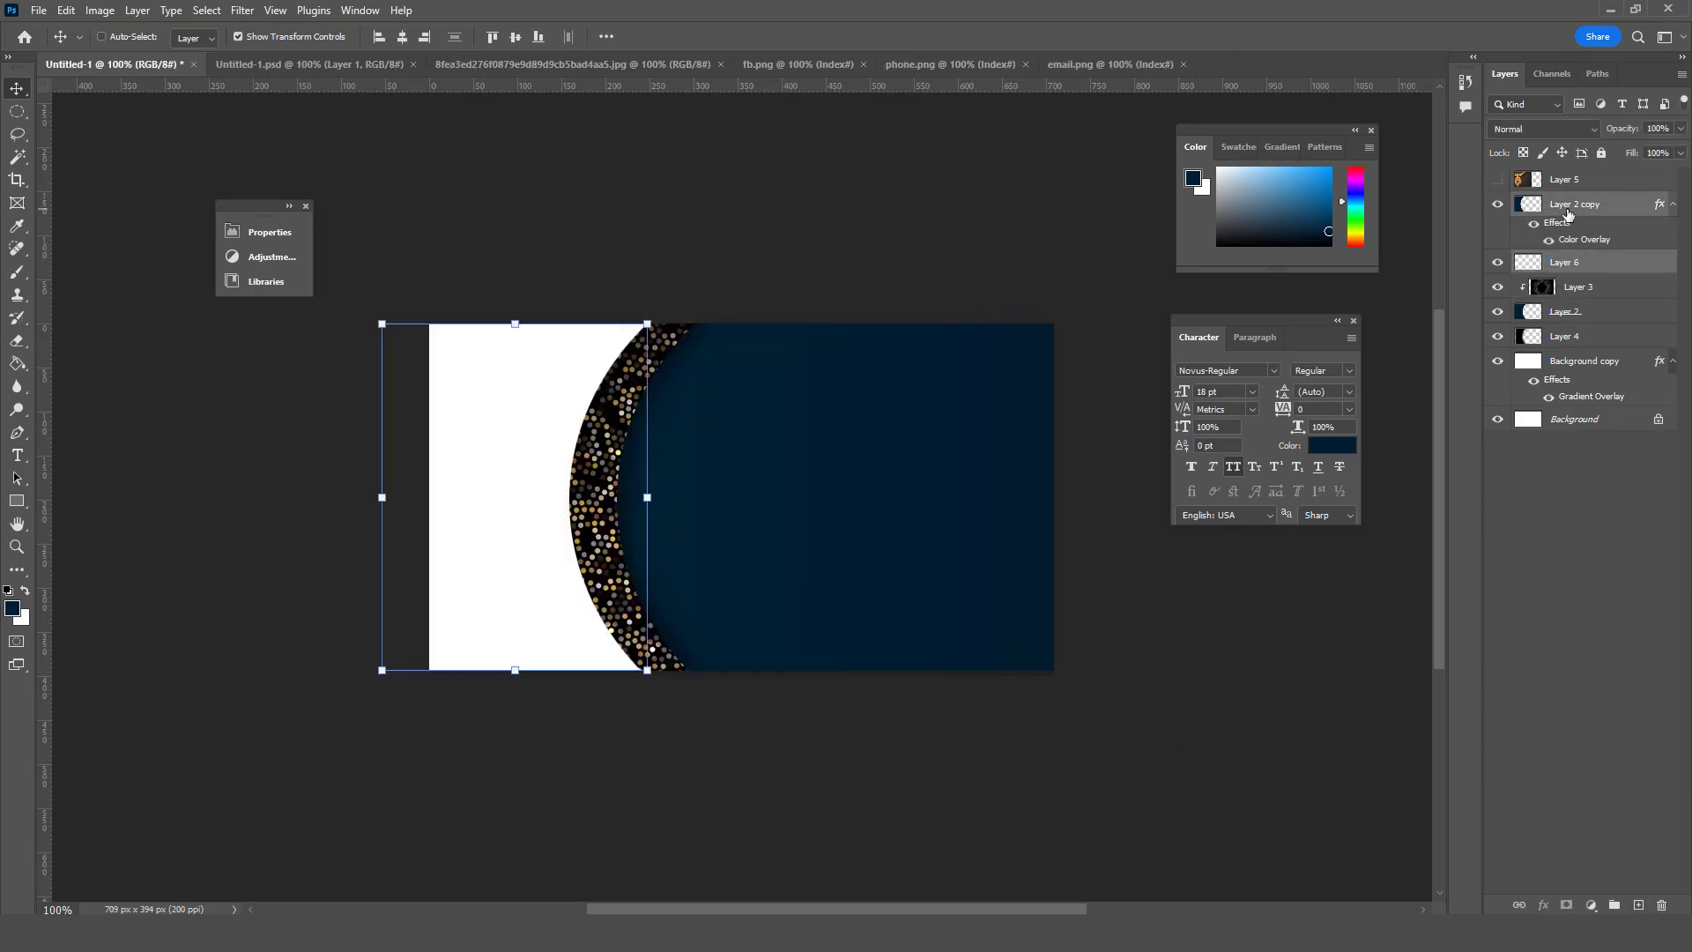
pyautogui.hotkey('ctrl', 'z')
pyautogui.hotkey('ctrl', 'z')
pyautogui.hotkey('ctrl', 'alt', 'g')
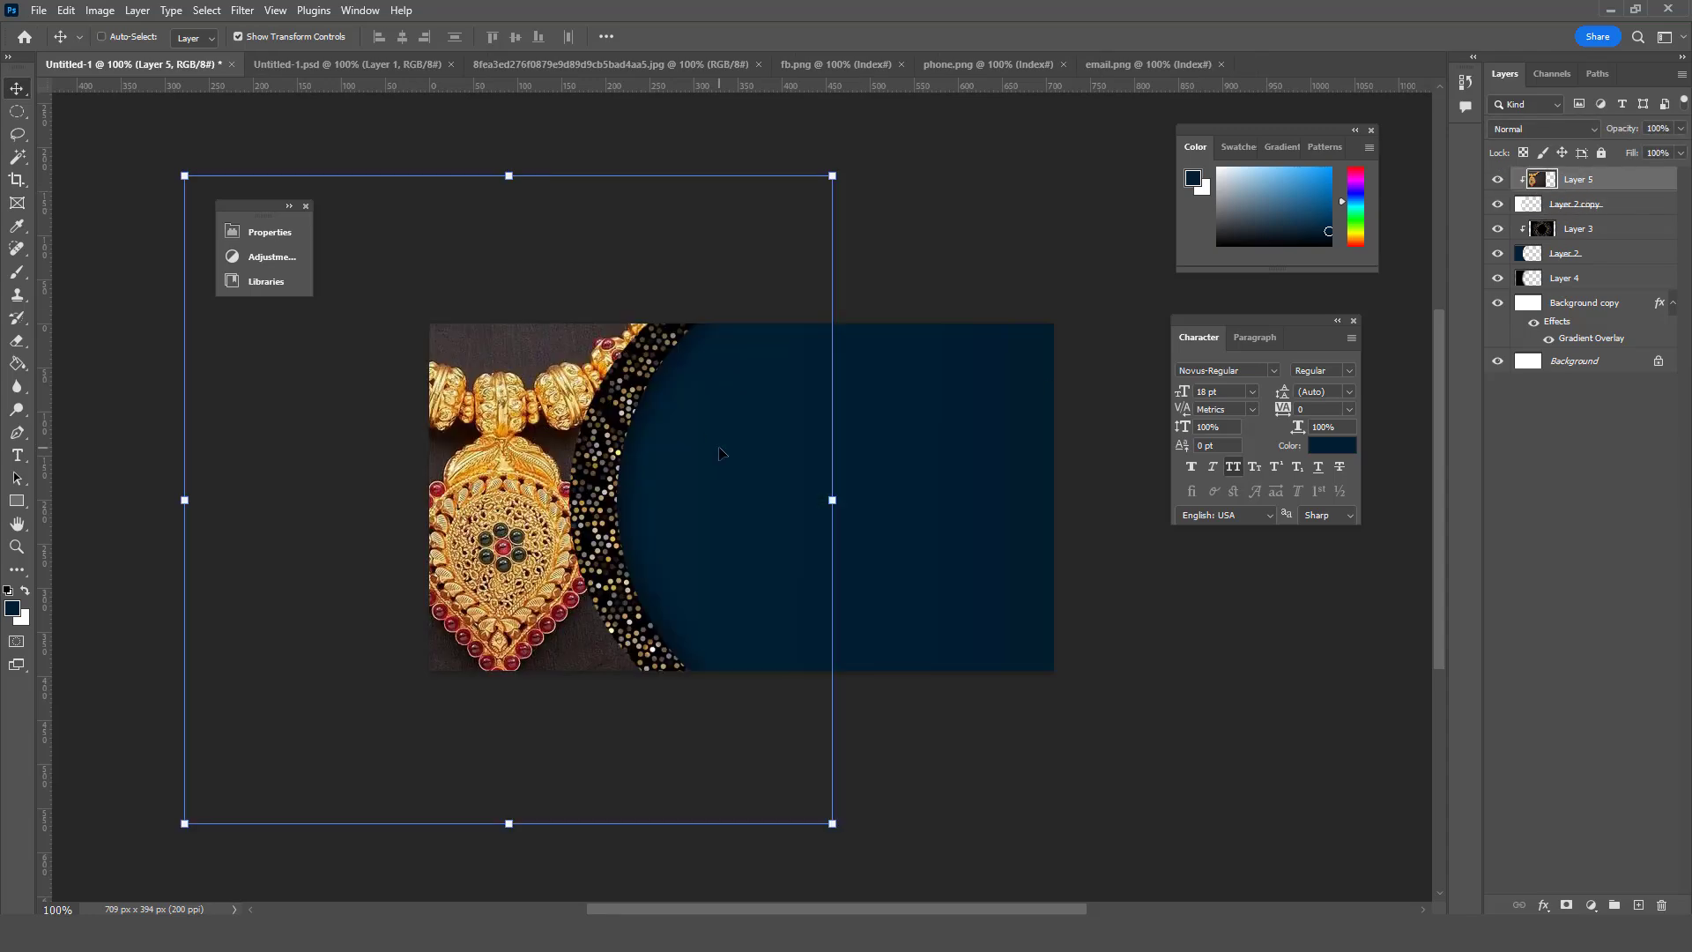
# - Scale the necklace photo to about 54% and zoom the card to 200%
pyautogui.moveTo(832, 176)
pyautogui.mouseDown()
pyautogui.moveTo(682, 324)
pyautogui.moveTo(679, 231)
pyautogui.moveTo(649, 267)
pyautogui.mouseUp()
pyautogui.moveTo(597, 328); pyautogui.dragTo(613, 344)
pyautogui.press('Escape')
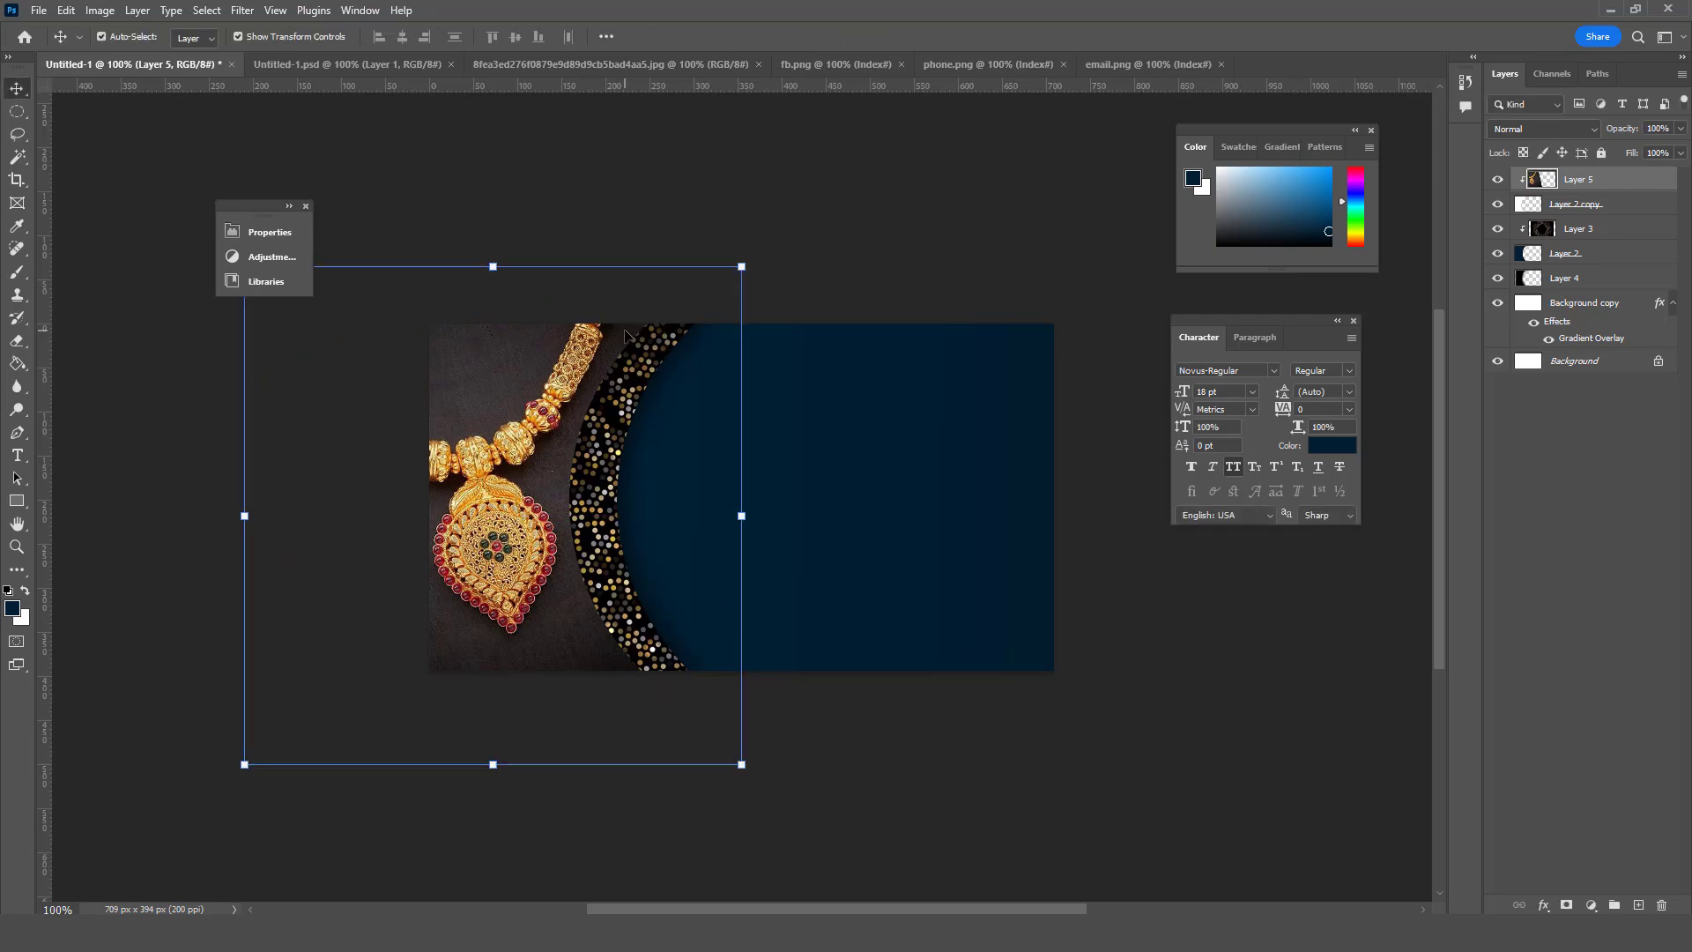
pyautogui.scroll(2, 742, 494)
pyautogui.scroll(-2, 639, 495)
pyautogui.hotkey('ctrl', '+')
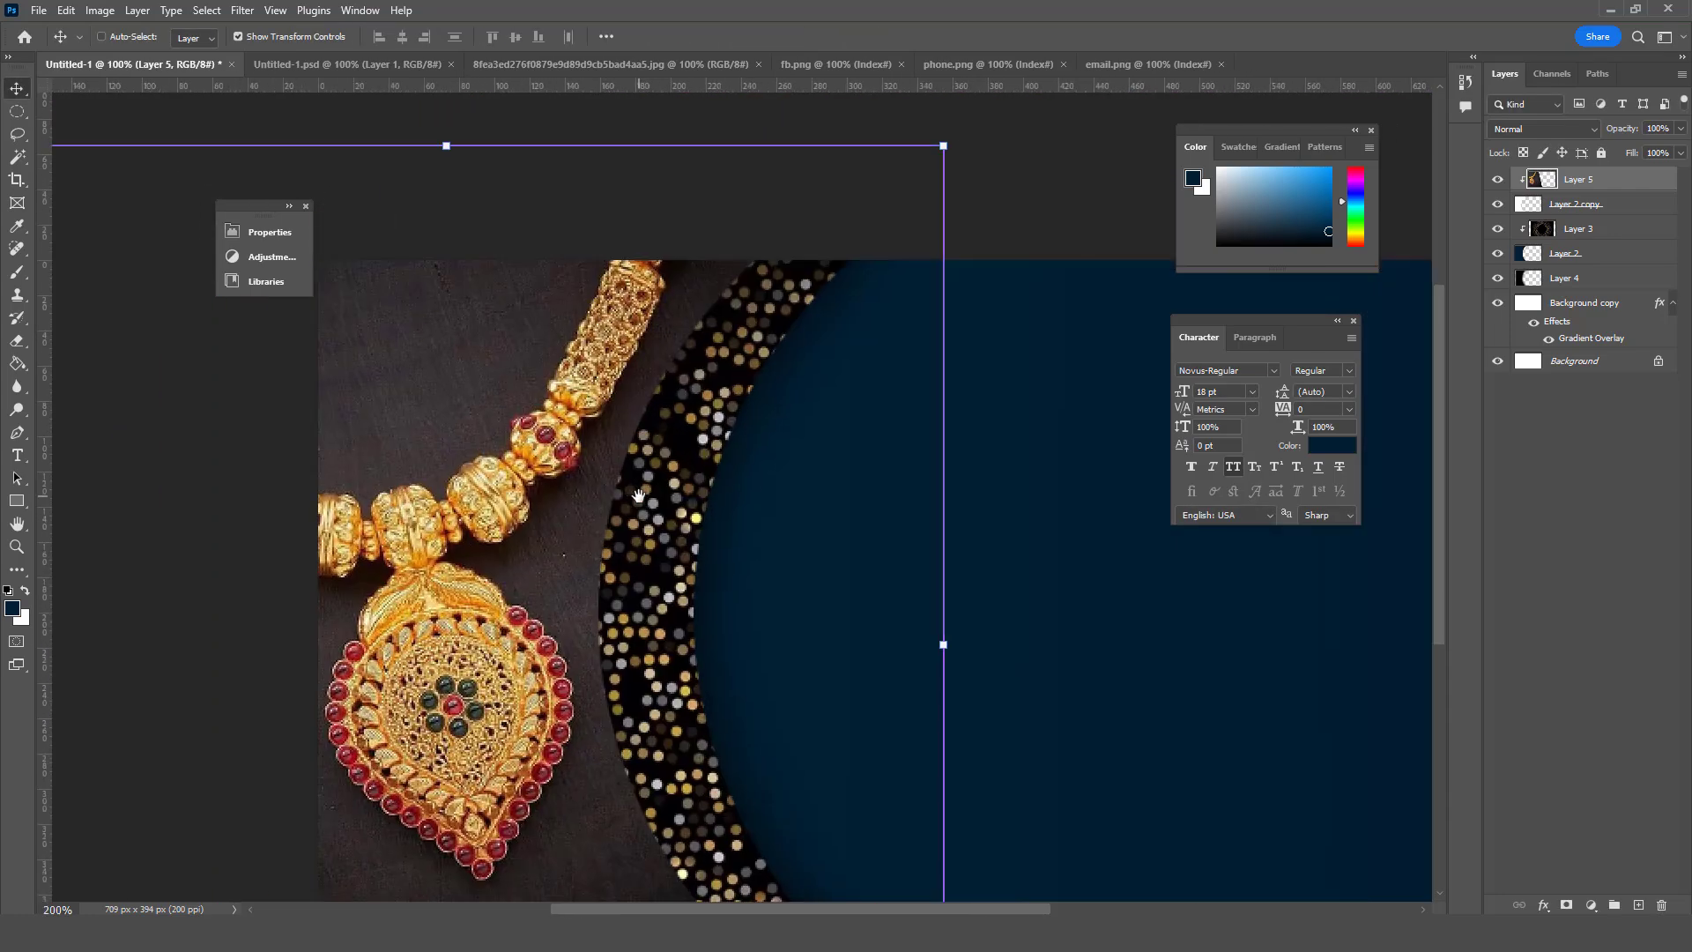
# - Load the dotted ring shape as a selection, create Layer 6, and zoom back to 100%
pyautogui.keyDown('ctrl'); pyautogui.click(1527, 205); pyautogui.keyUp('ctrl')
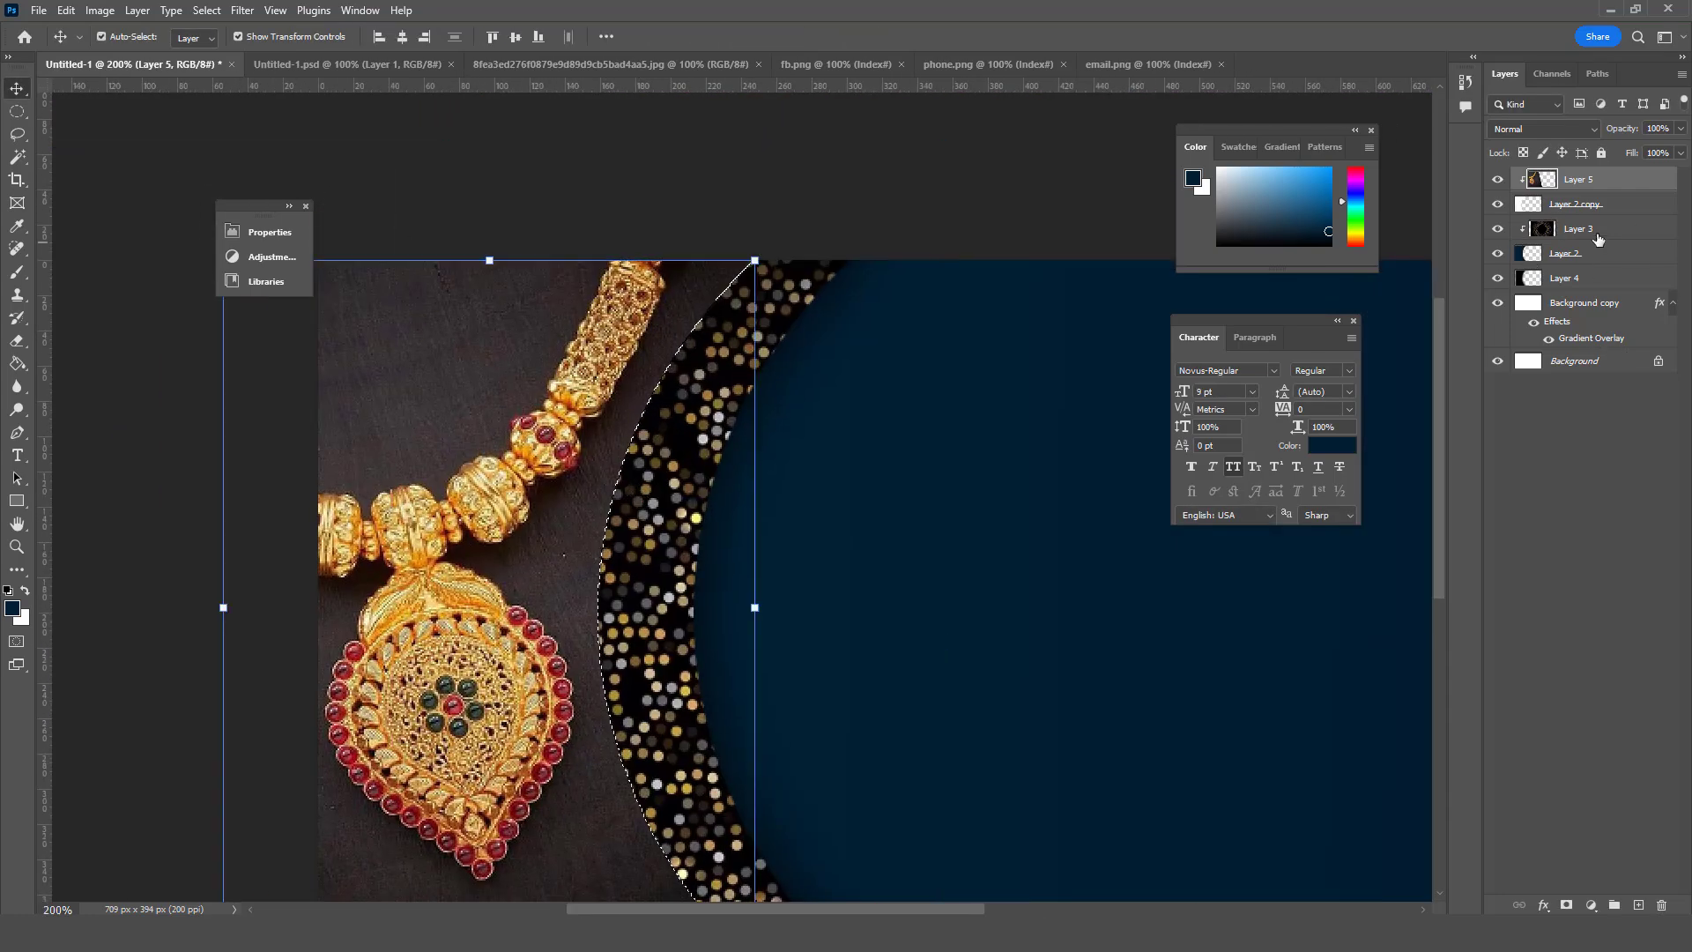
pyautogui.click(1577, 228)
pyautogui.click(1638, 905)
pyautogui.click(17, 363)
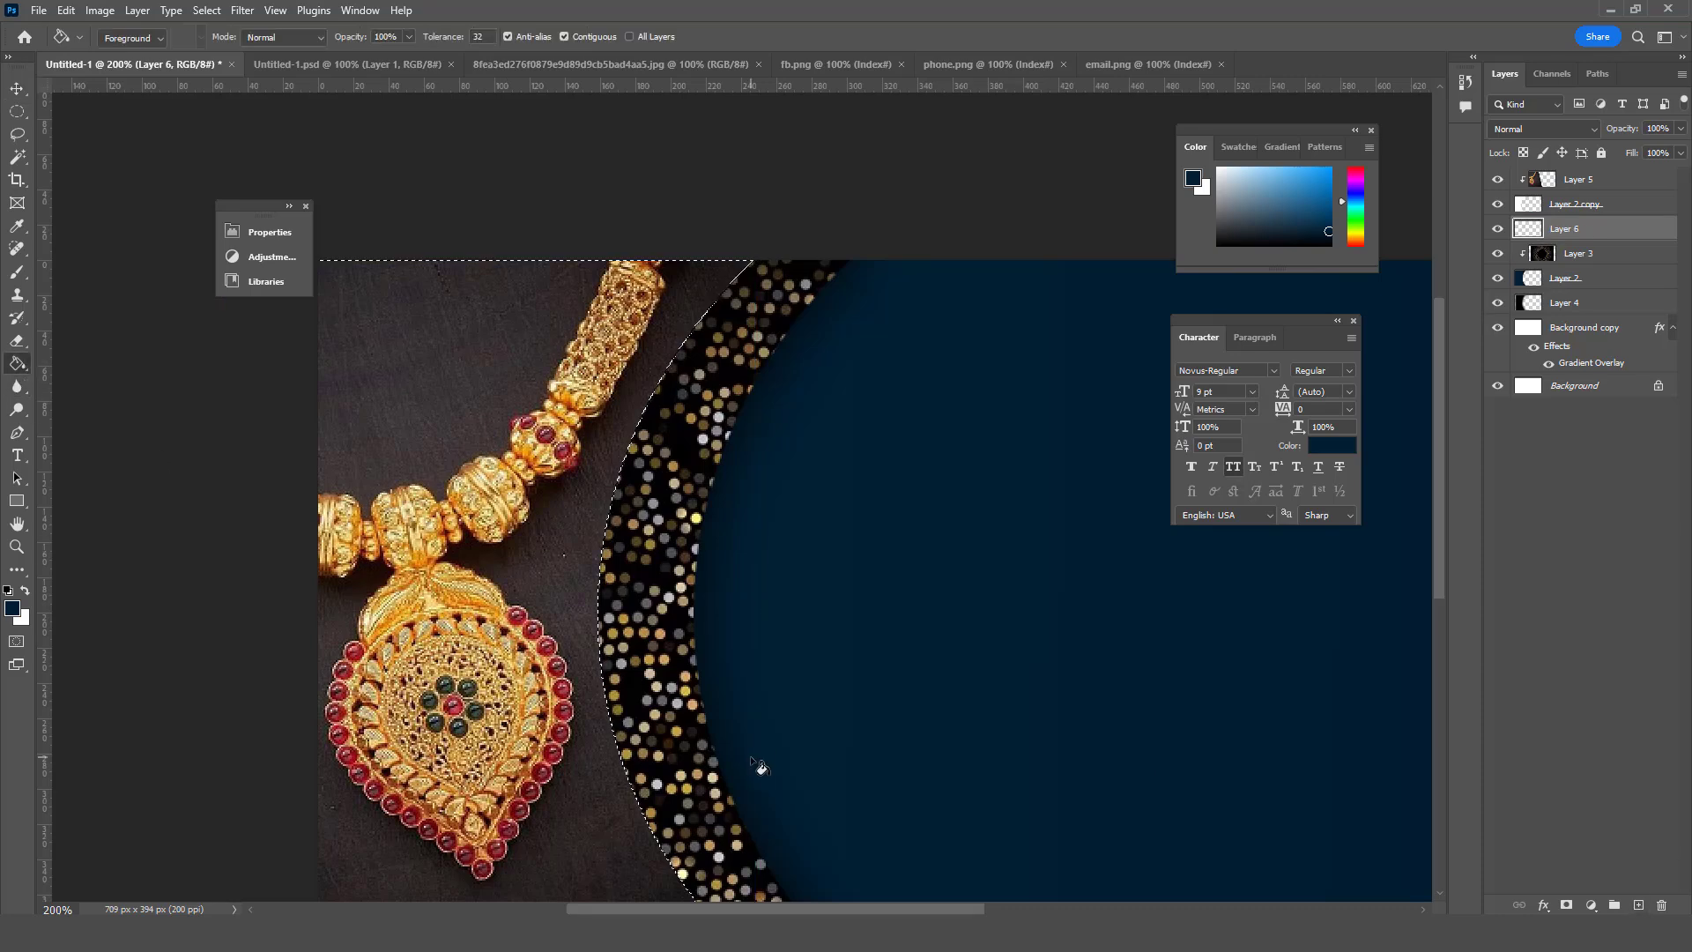
pyautogui.press('v')
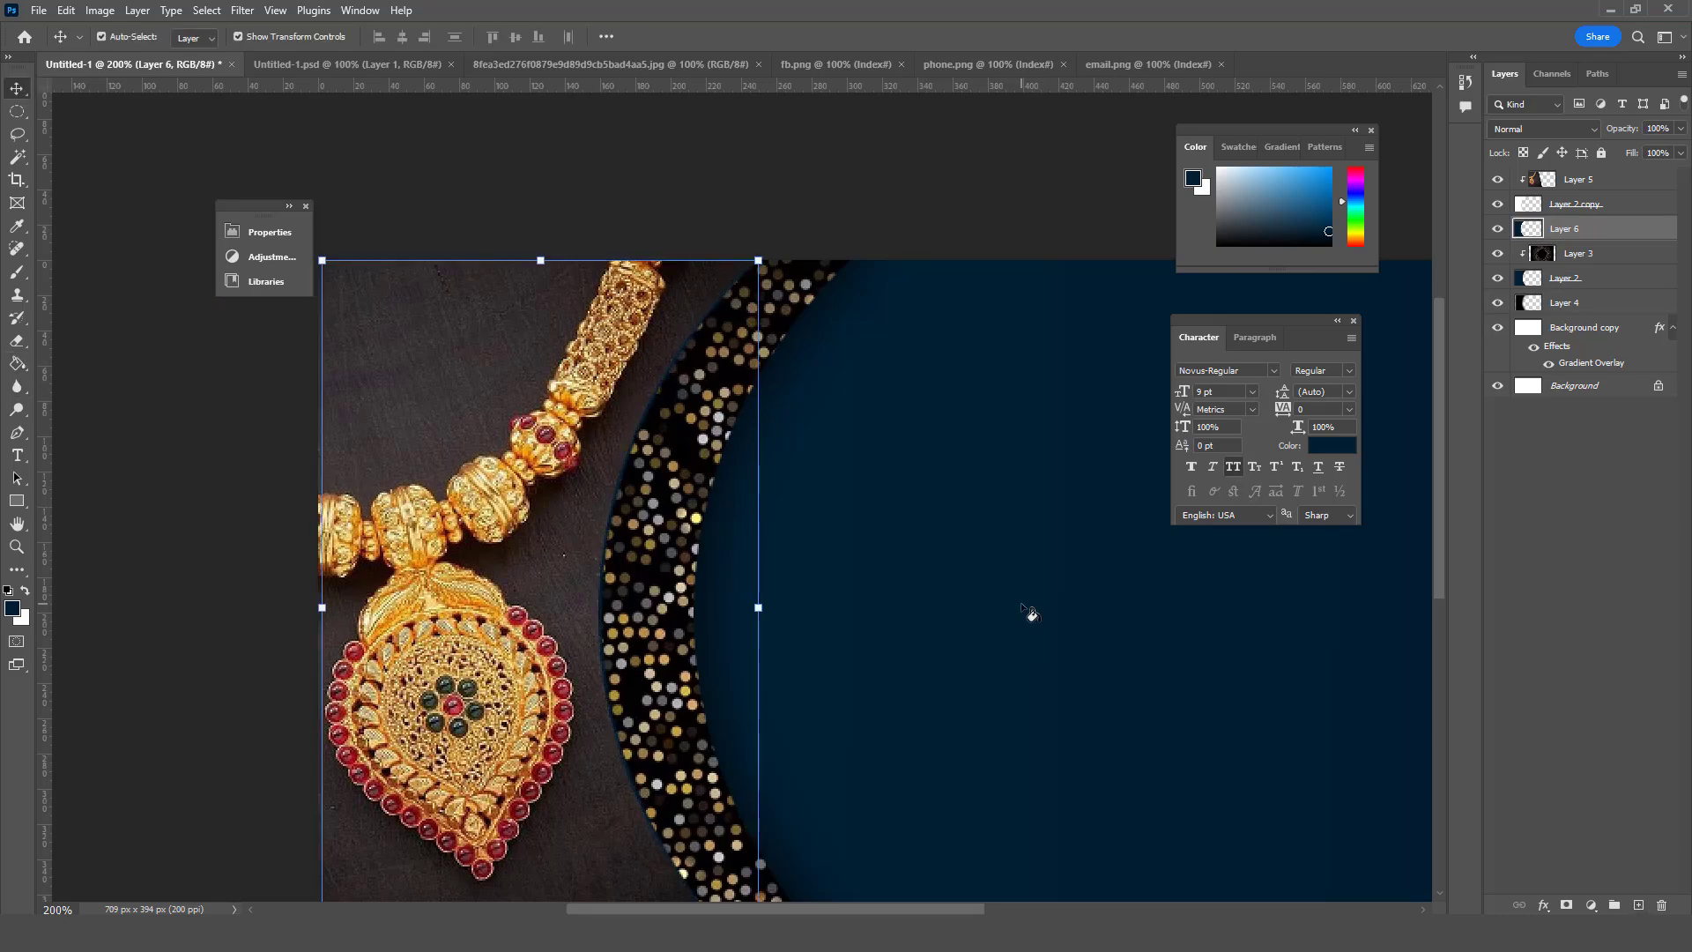
pyautogui.hotkey('ctrl', '-')
# - Start a Gradient Overlay on Layer 6, then cancel it
pyautogui.click(1542, 905)
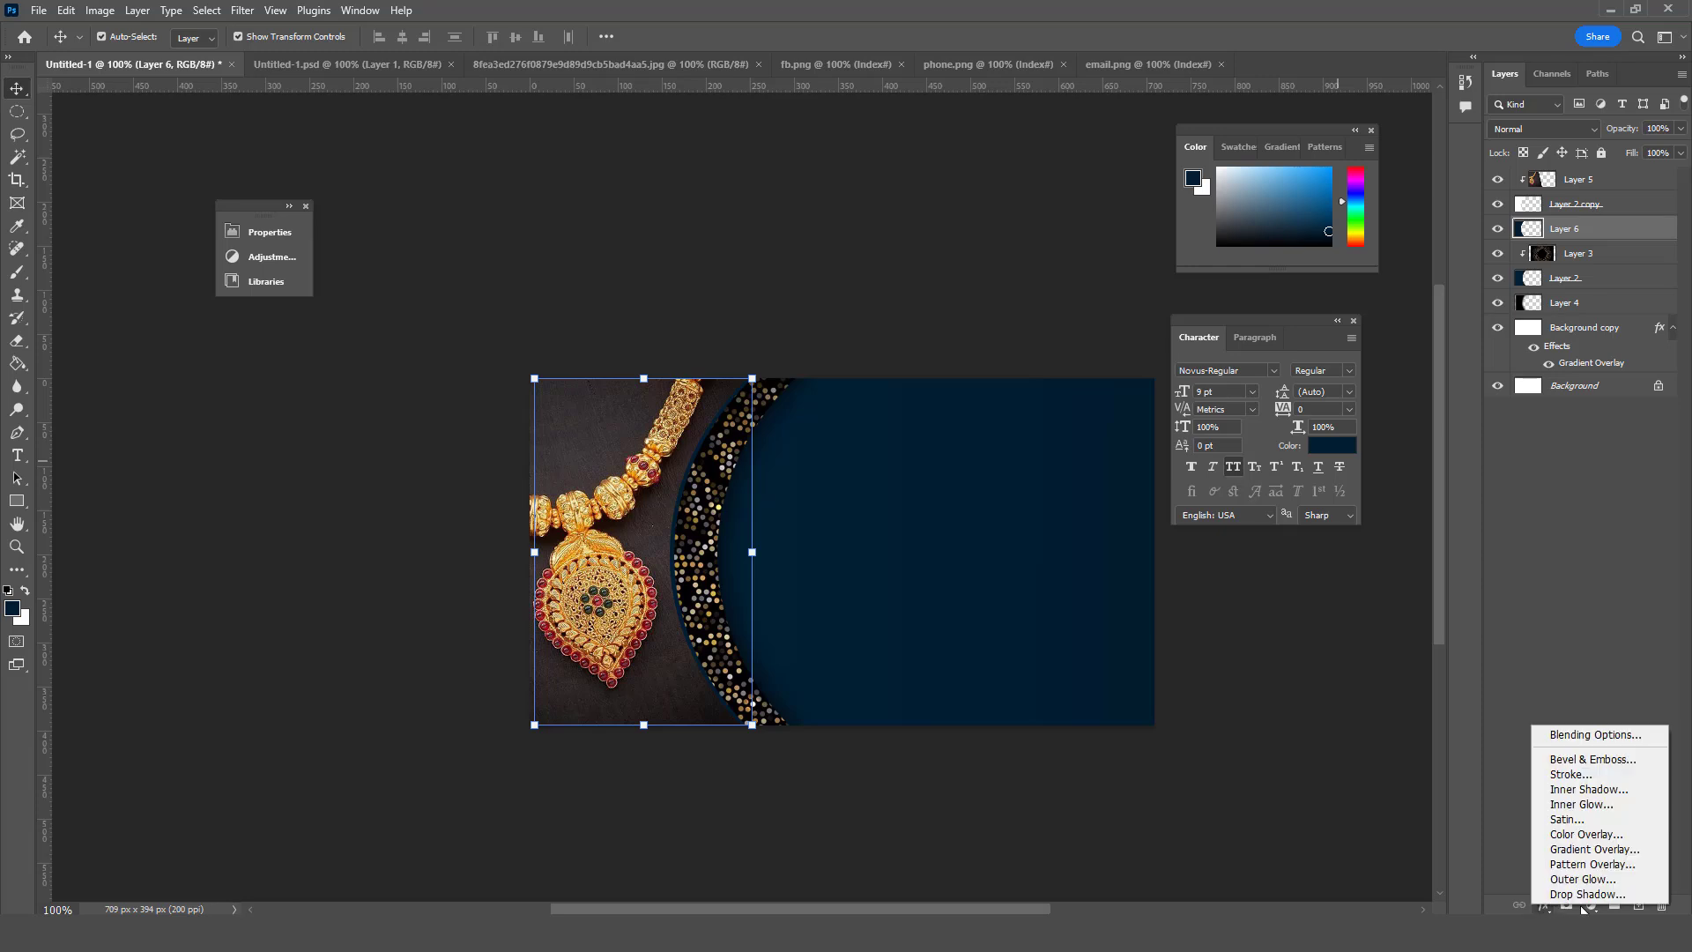
pyautogui.click(1577, 850)
pyautogui.click(1071, 277)
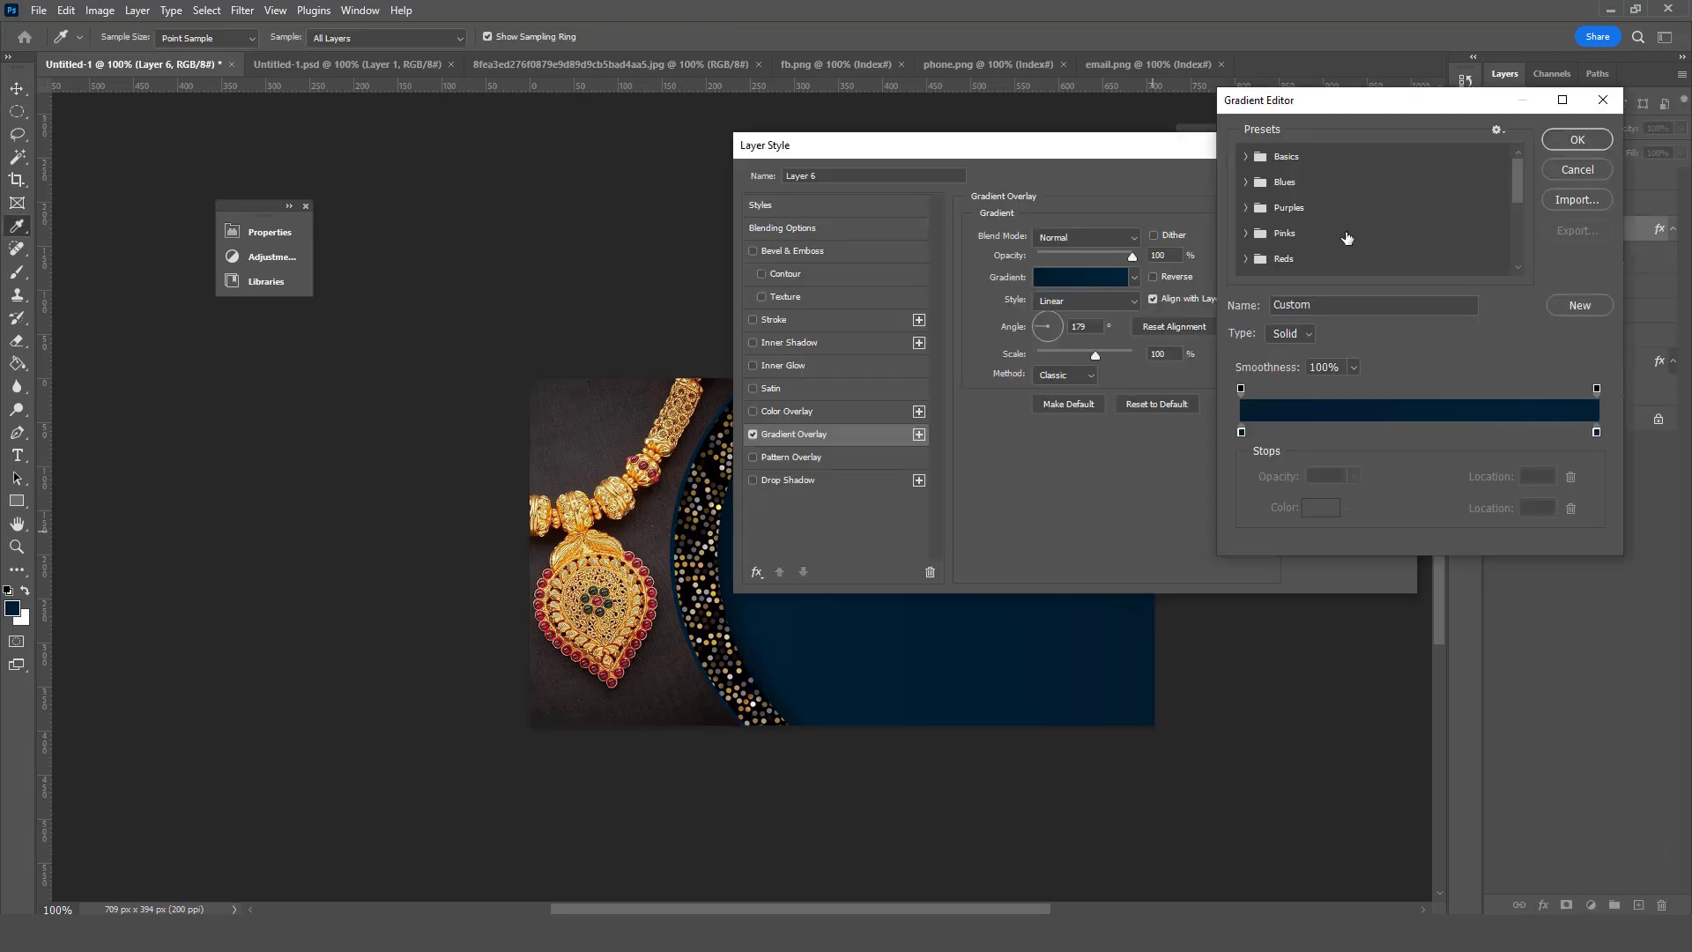
pyautogui.scroll(-1, 1348, 240)
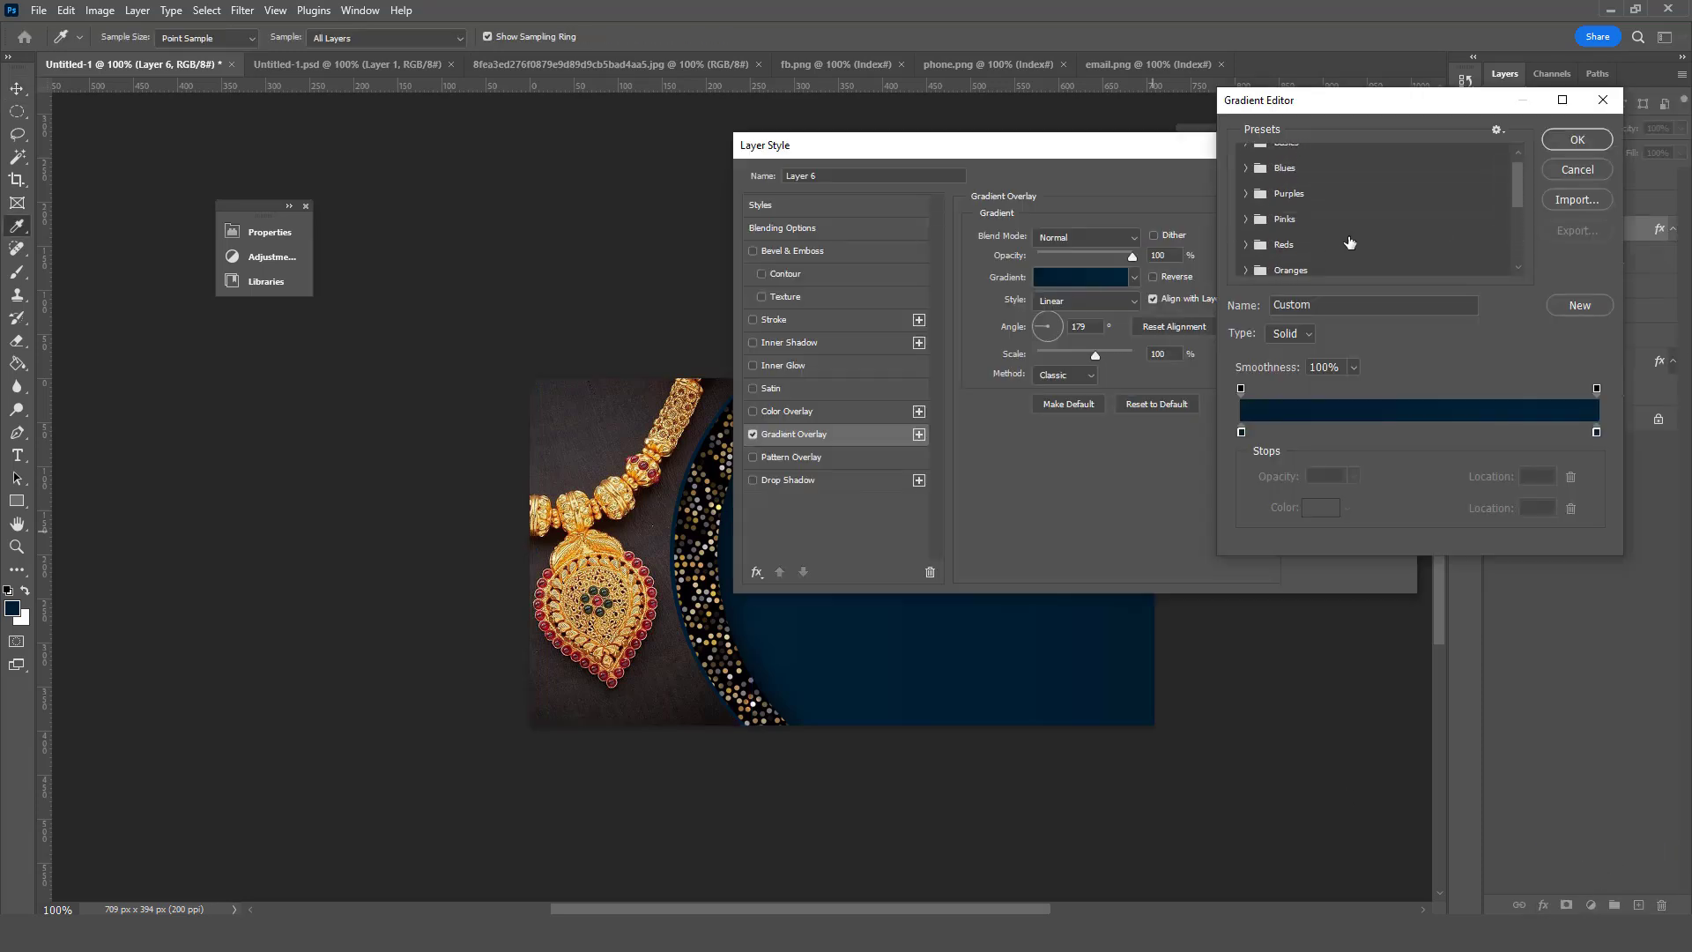
pyautogui.scroll(-2, 1348, 241)
pyautogui.scroll(-2, 1362, 248)
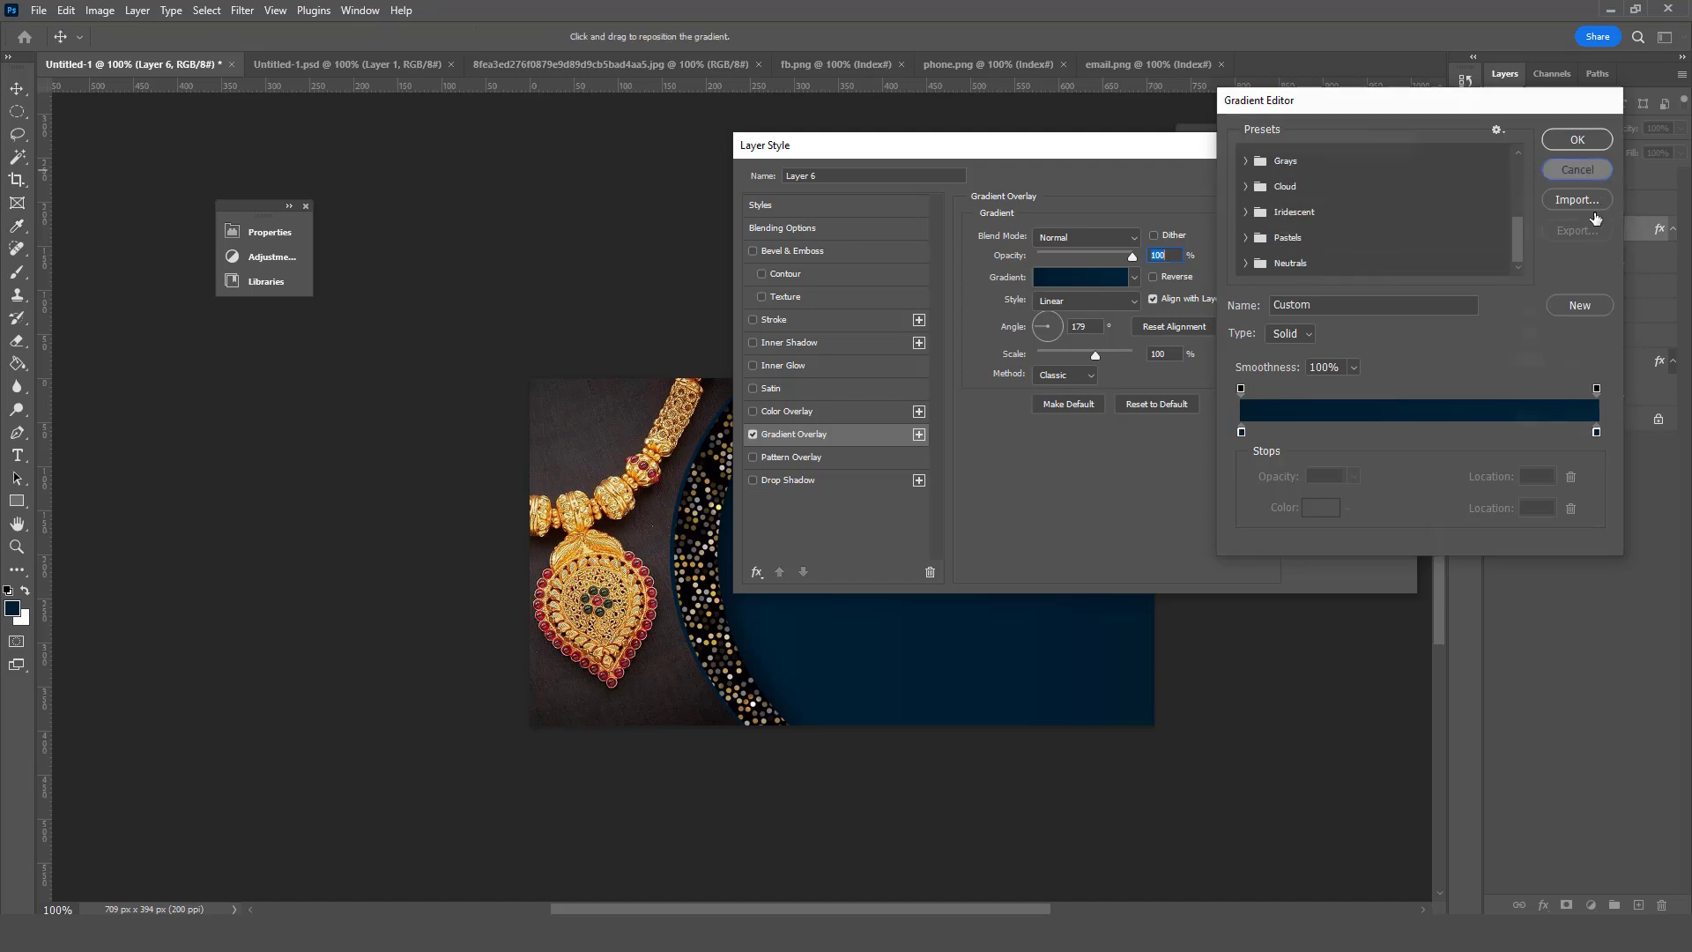
pyautogui.click(1577, 169)
pyautogui.click(1348, 211)
# - Open the Styles panel, placed beside the card and made taller
pyautogui.click(360, 11)
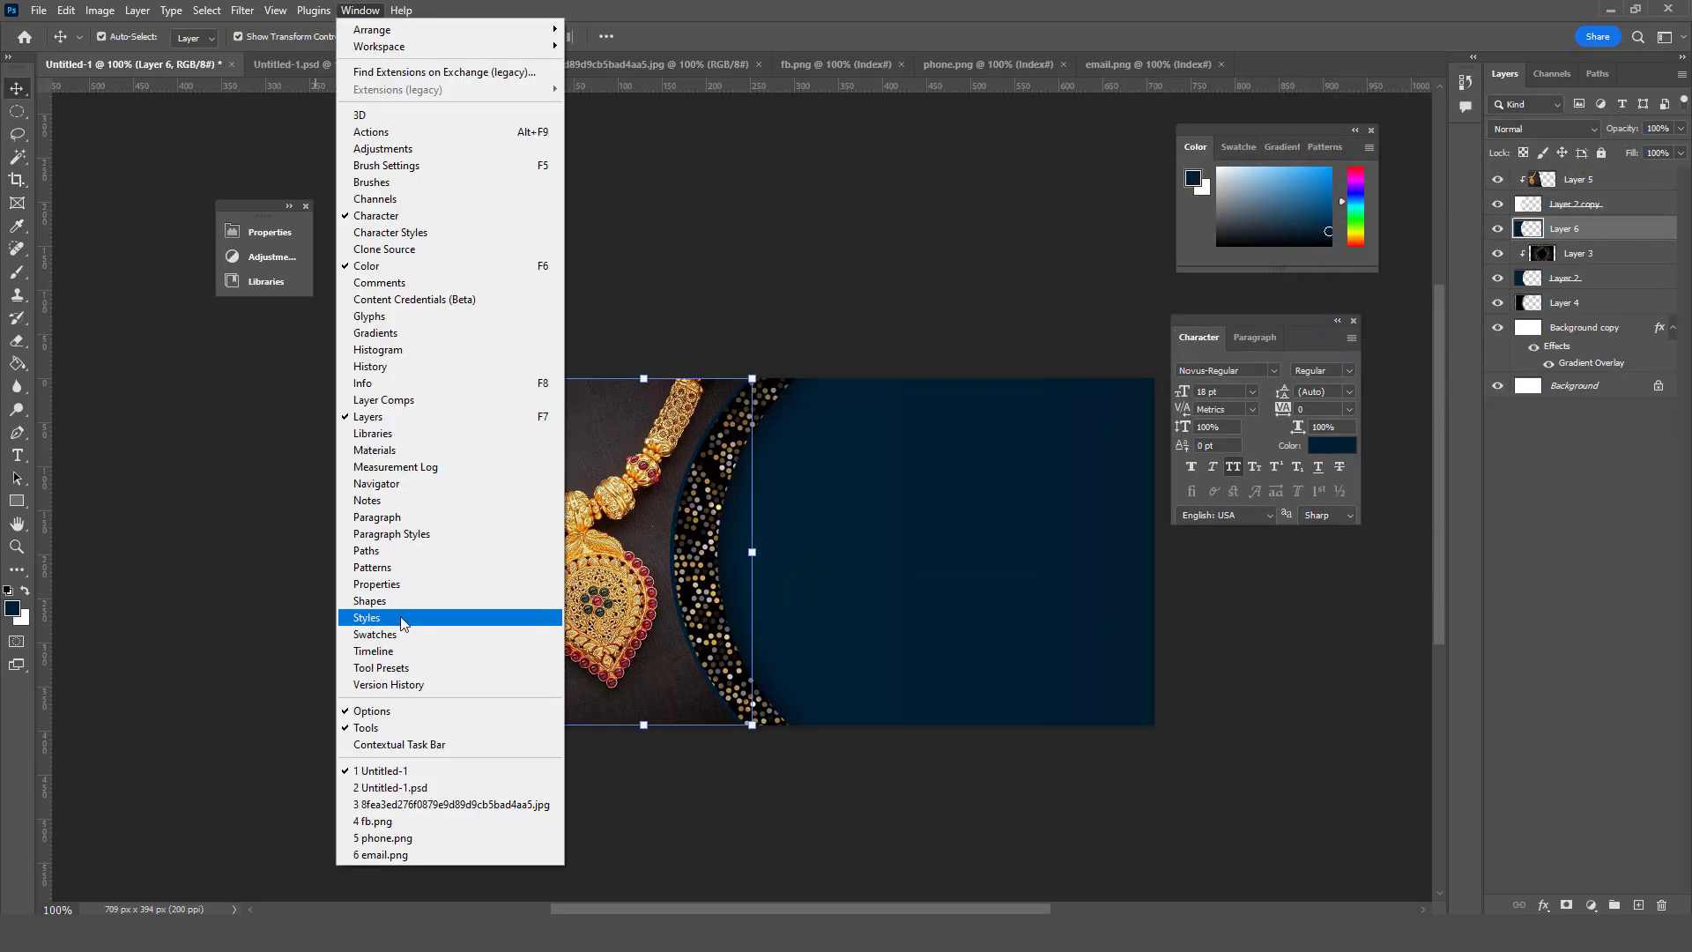
pyautogui.click(370, 616)
pyautogui.moveTo(1260, 143); pyautogui.dragTo(985, 177)
pyautogui.moveTo(1040, 412); pyautogui.dragTo(1026, 667)
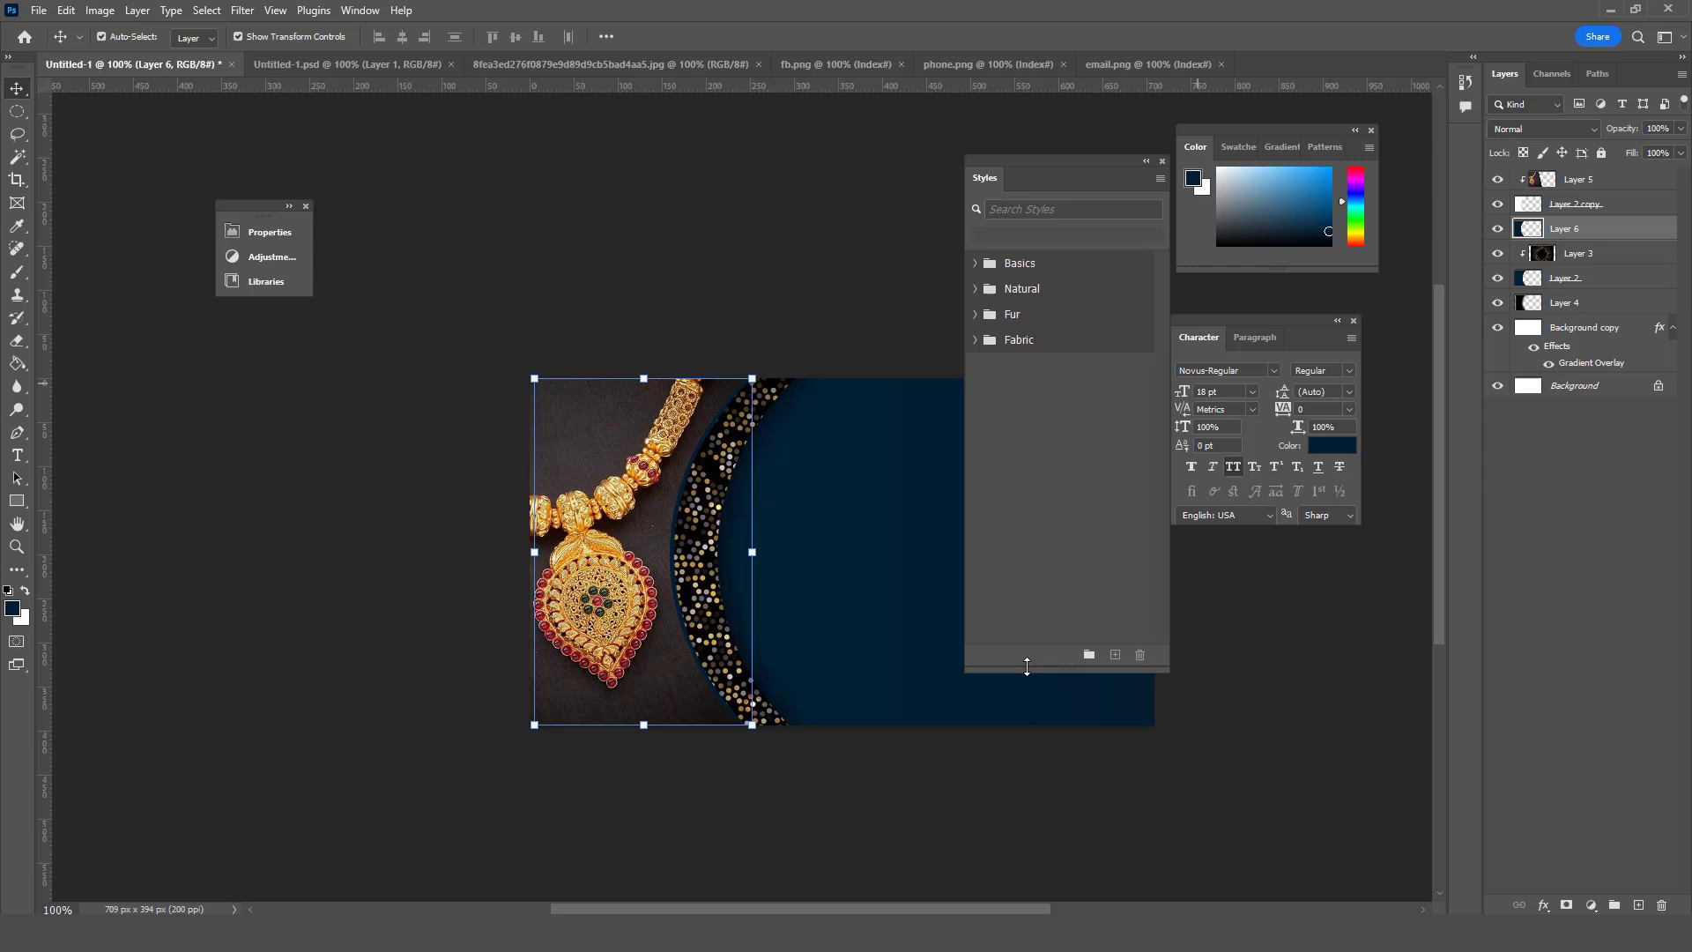
pyautogui.click(1159, 180)
pyautogui.click(990, 346)
# - Apply a Natural style from the Styles panel to Layer 6
pyautogui.click(1067, 378)
pyautogui.click(975, 288)
pyautogui.click(1117, 449)
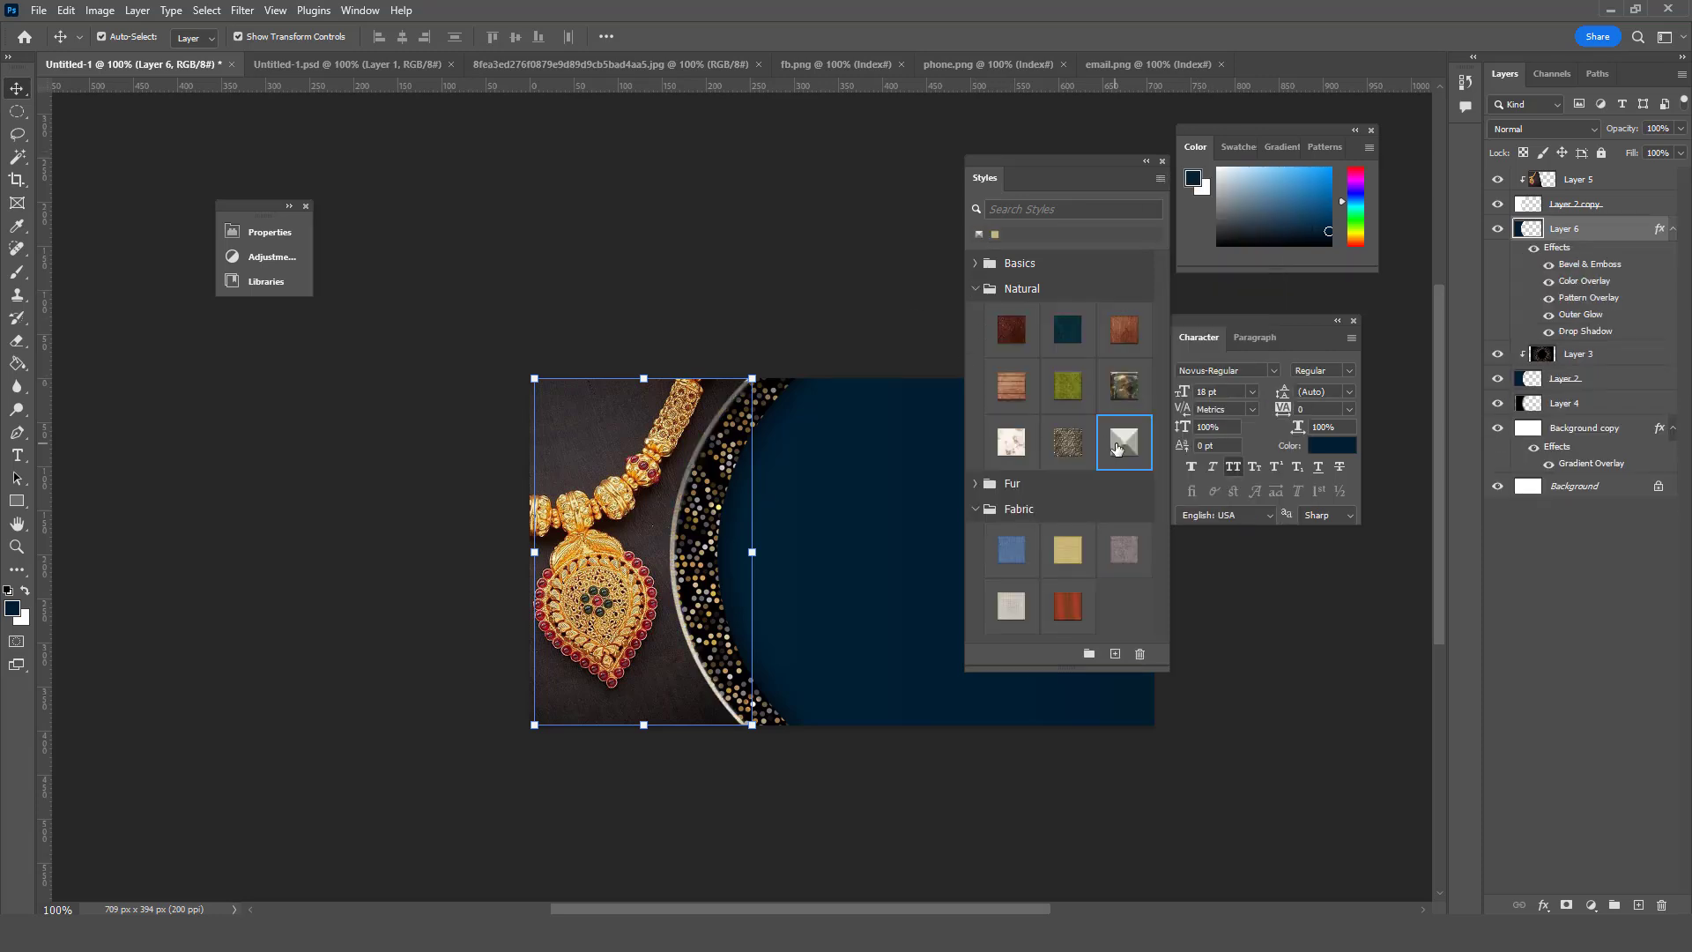
pyautogui.click(1145, 163)
pyautogui.click(1543, 905)
# - Open the Gradient Overlay's gradient editor and try the Blue_24 and Blue_19 presets
pyautogui.click(1586, 875)
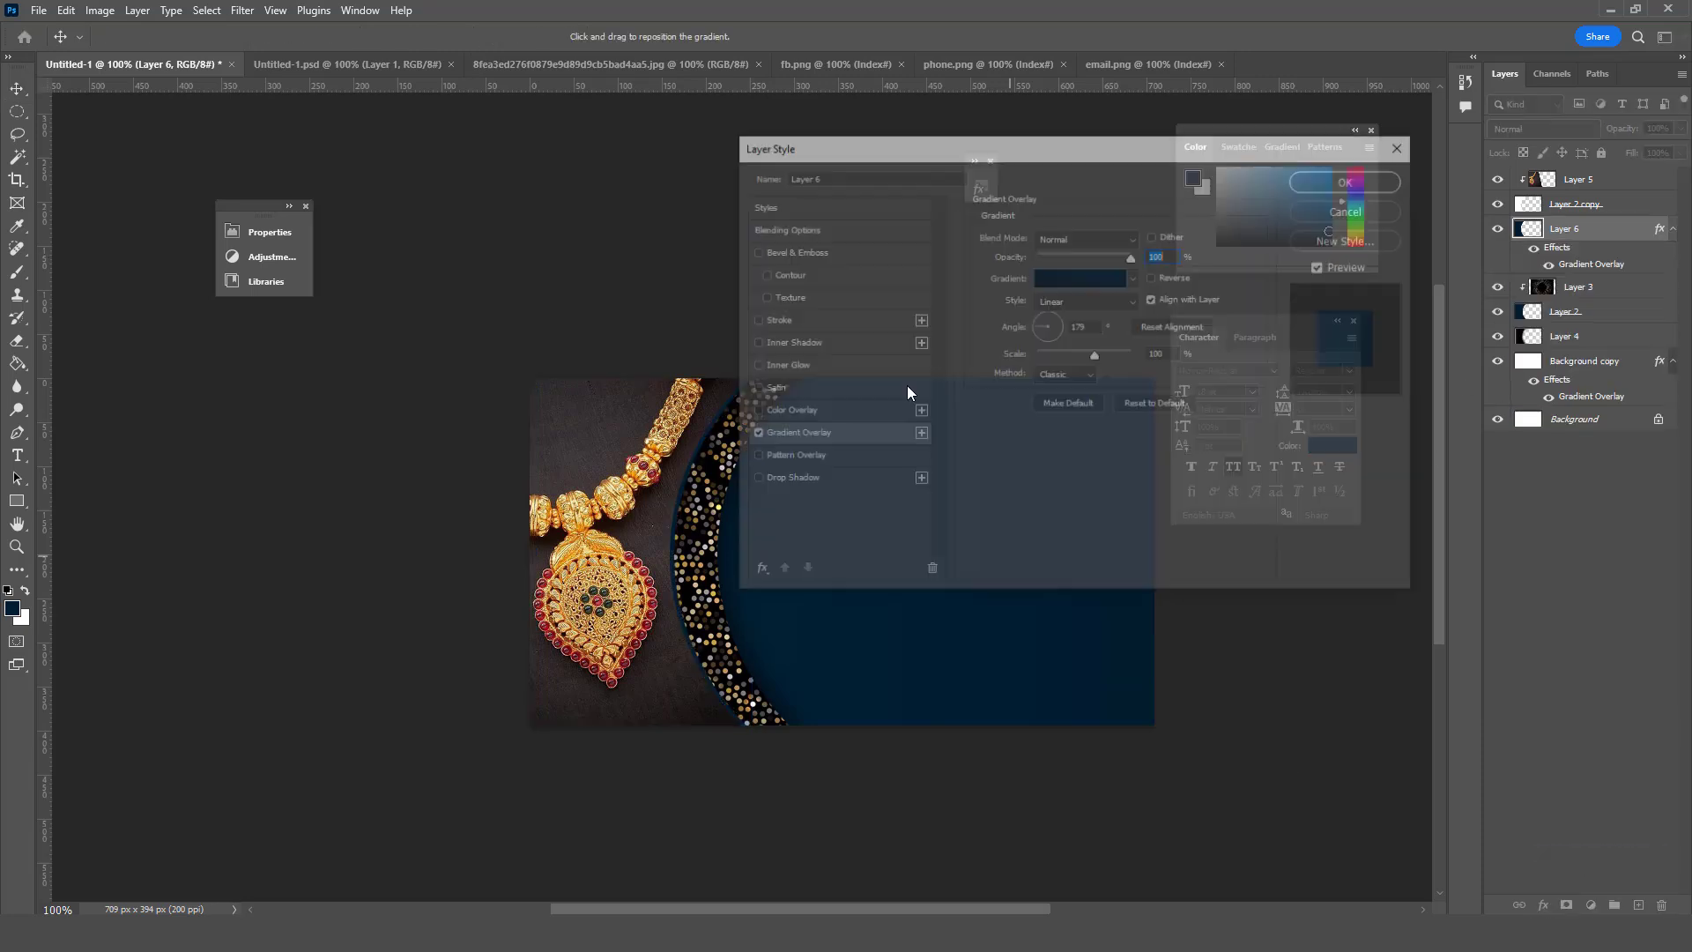
pyautogui.click(1080, 277)
pyautogui.scroll(-2, 1384, 212)
pyautogui.scroll(-2, 1383, 220)
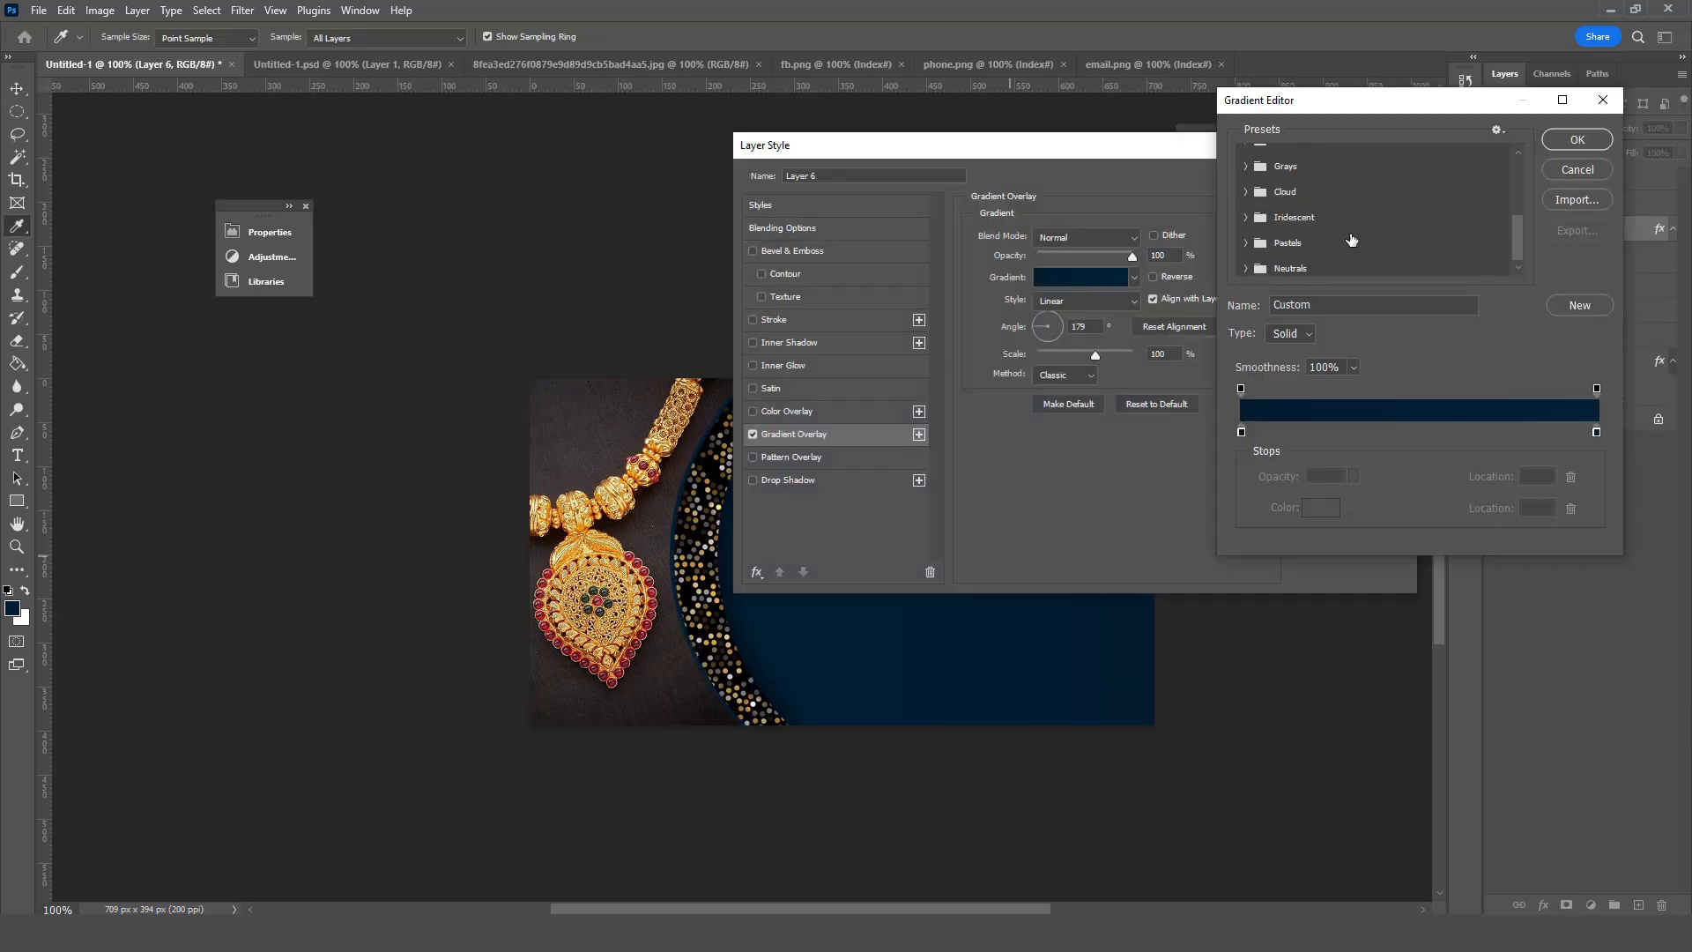
pyautogui.scroll(-2, 1382, 229)
pyautogui.scroll(6, 1379, 240)
pyautogui.click(1245, 156)
pyautogui.click(1245, 212)
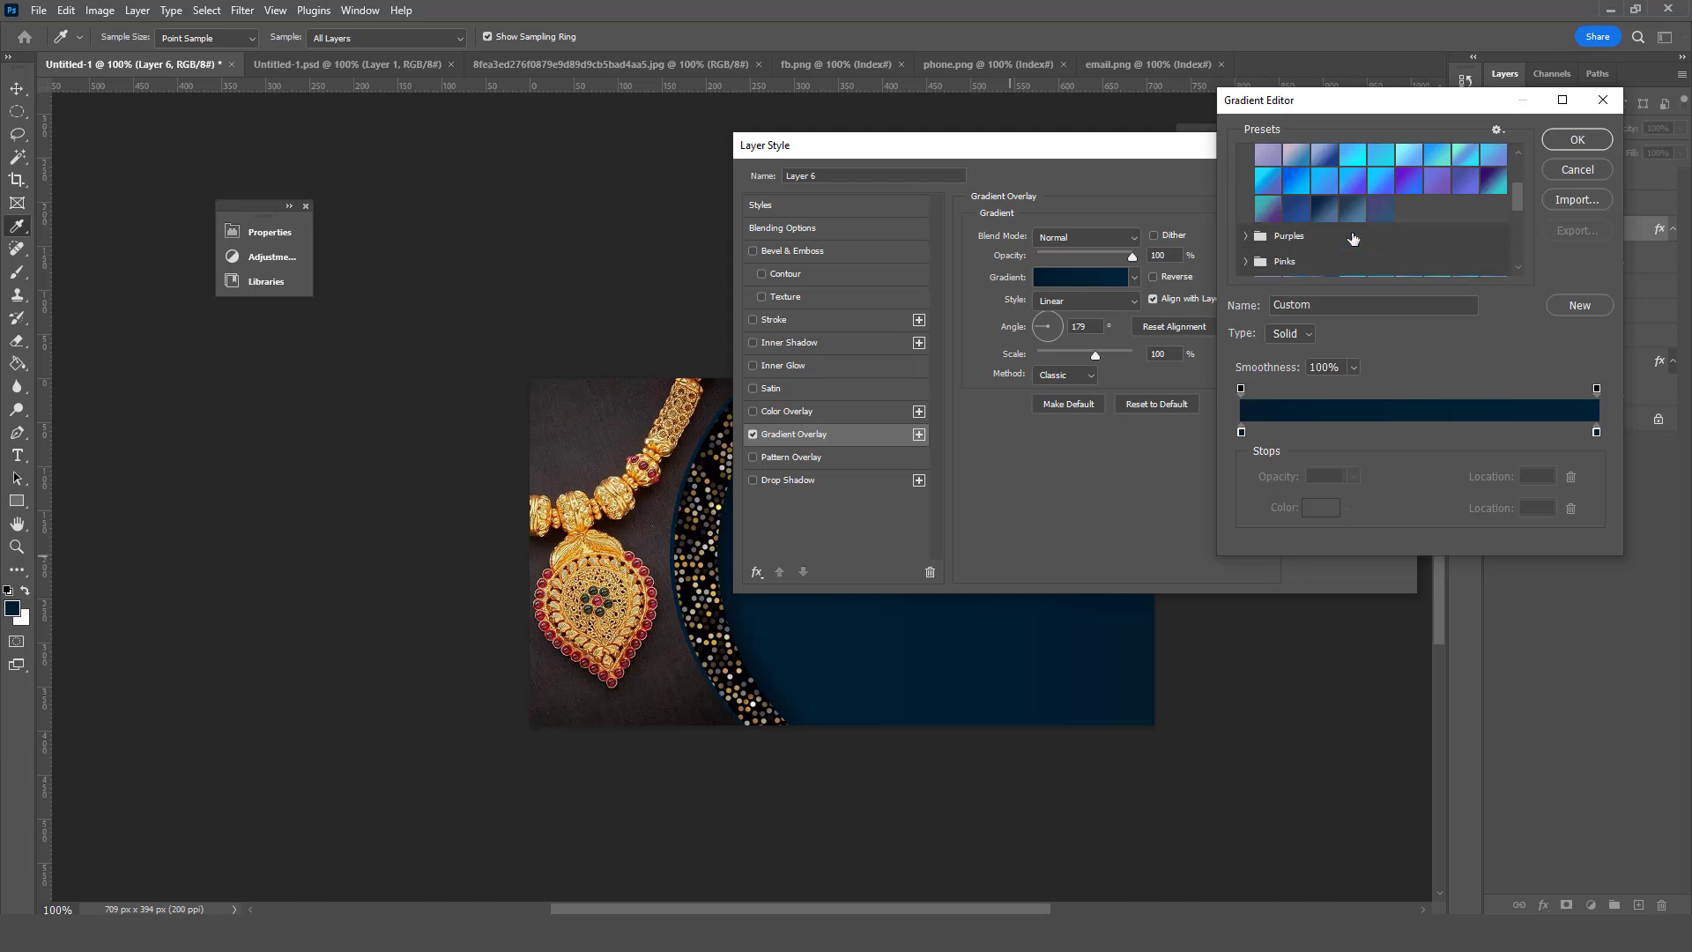
pyautogui.click(1408, 205)
pyautogui.click(1269, 210)
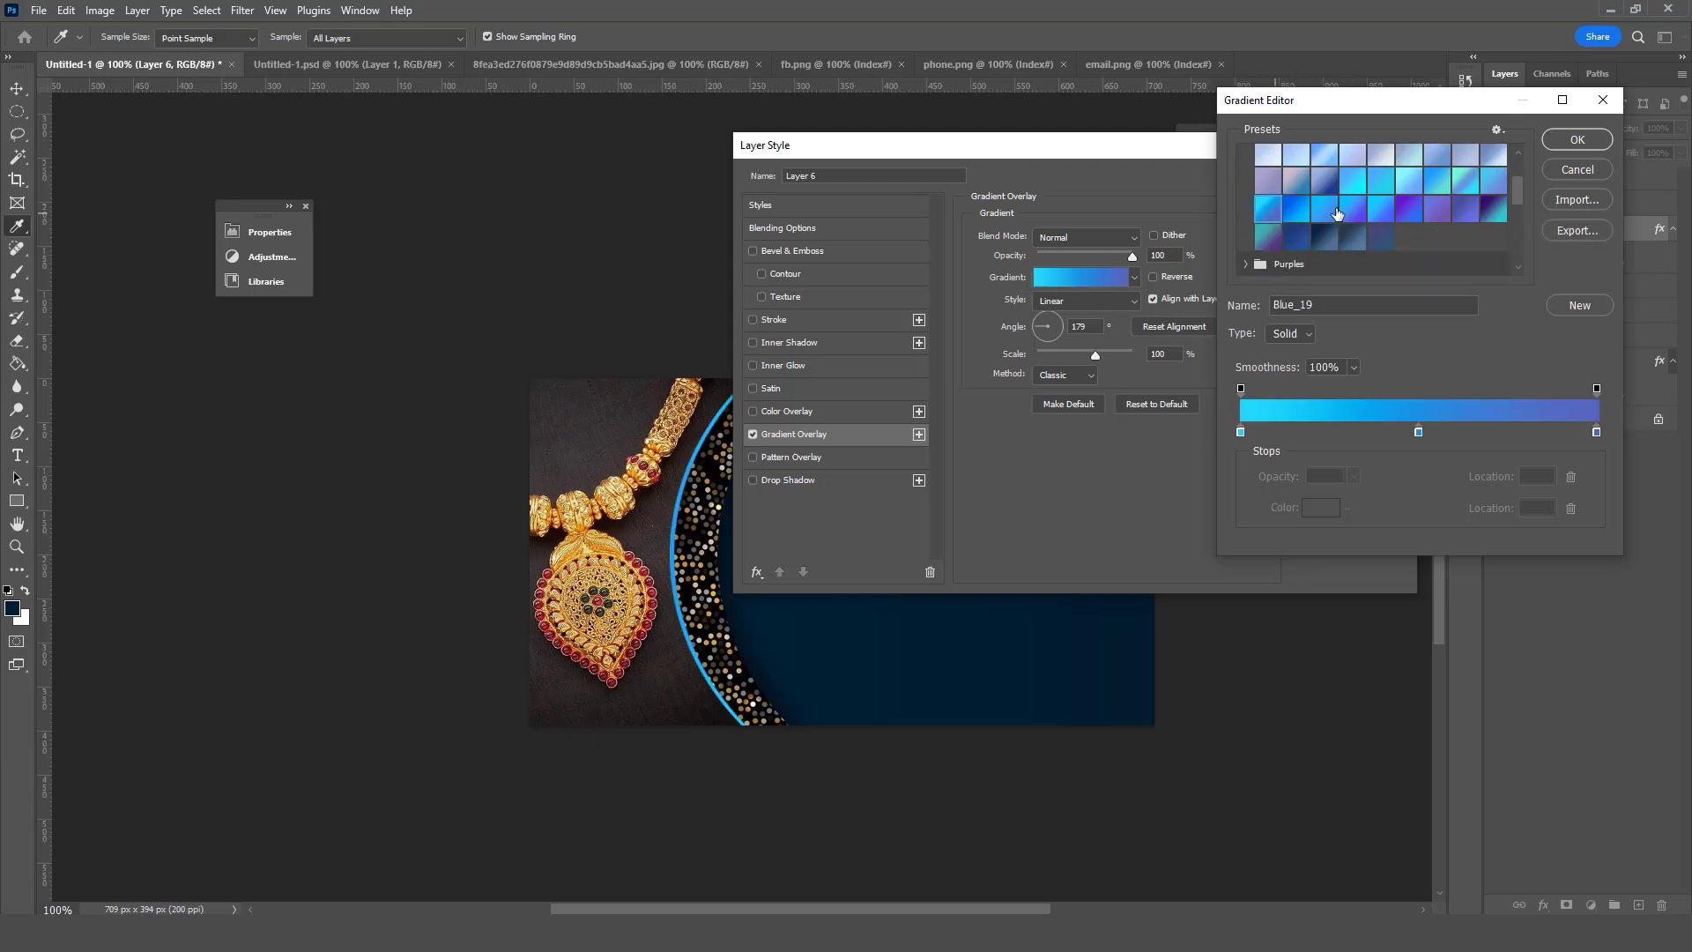
# - Switch the arc's gradient to the yellow-to-red Orange_10 preset
pyautogui.scroll(-3, 1336, 214)
pyautogui.scroll(-2, 1322, 211)
pyautogui.click(1245, 199)
pyautogui.click(1381, 226)
pyautogui.click(1266, 255)
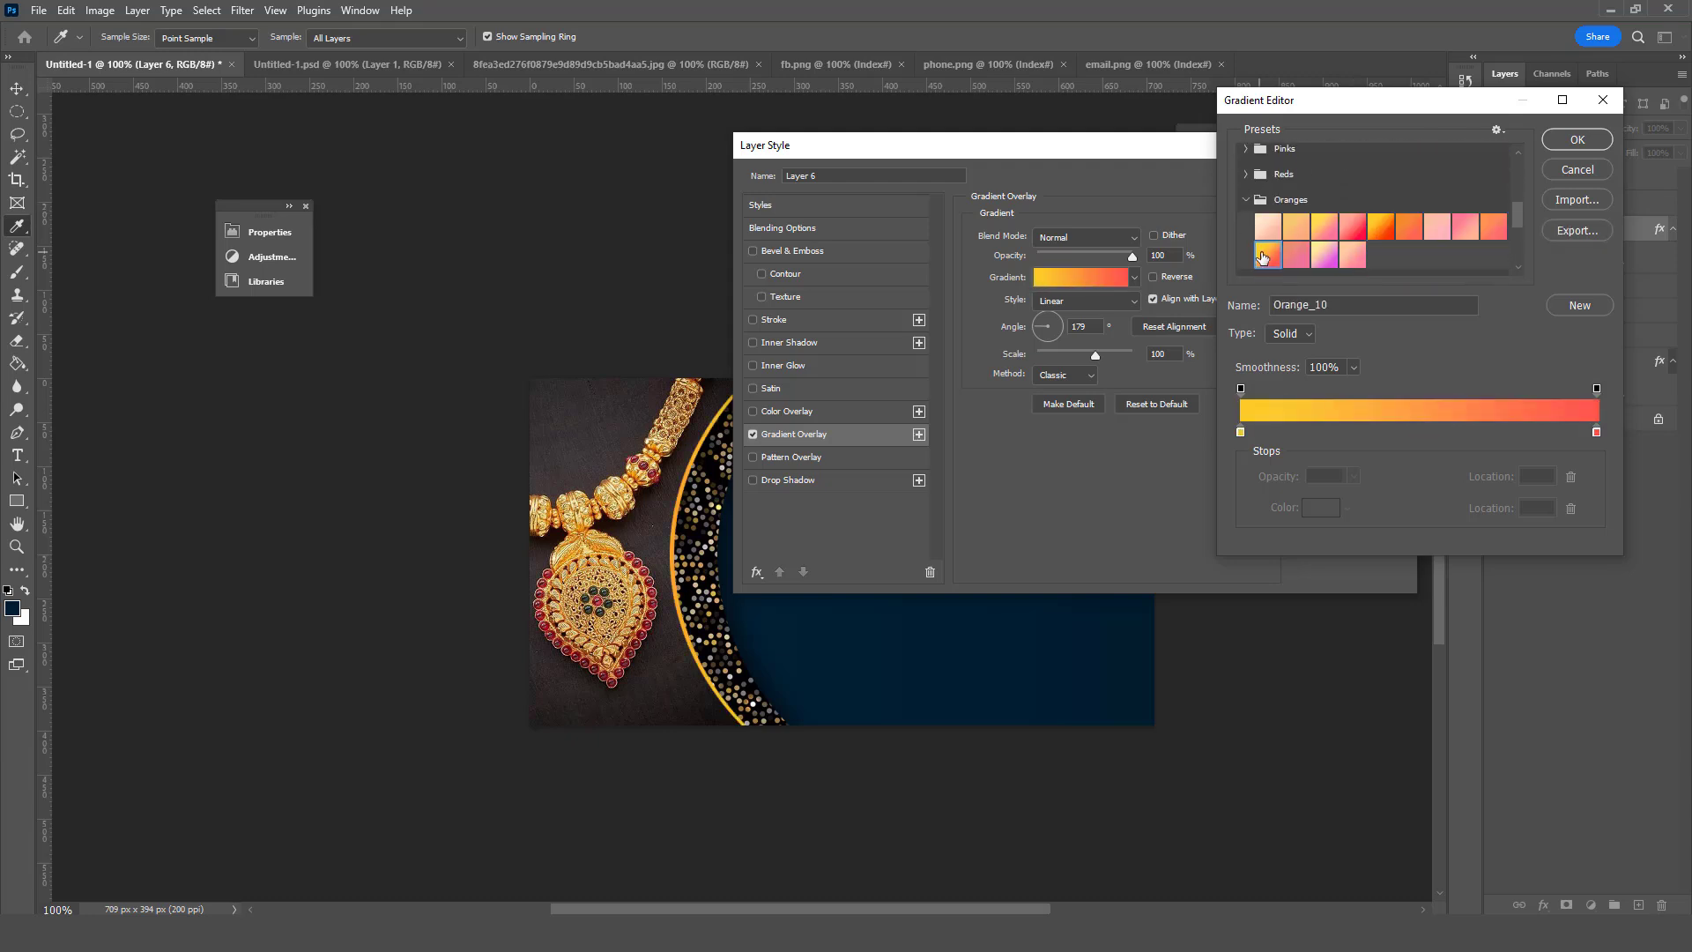
# - Widen the yellow, add a gold c18d00 stop at the far left, and add Layer 7
pyautogui.moveTo(1240, 431); pyautogui.dragTo(1409, 431)
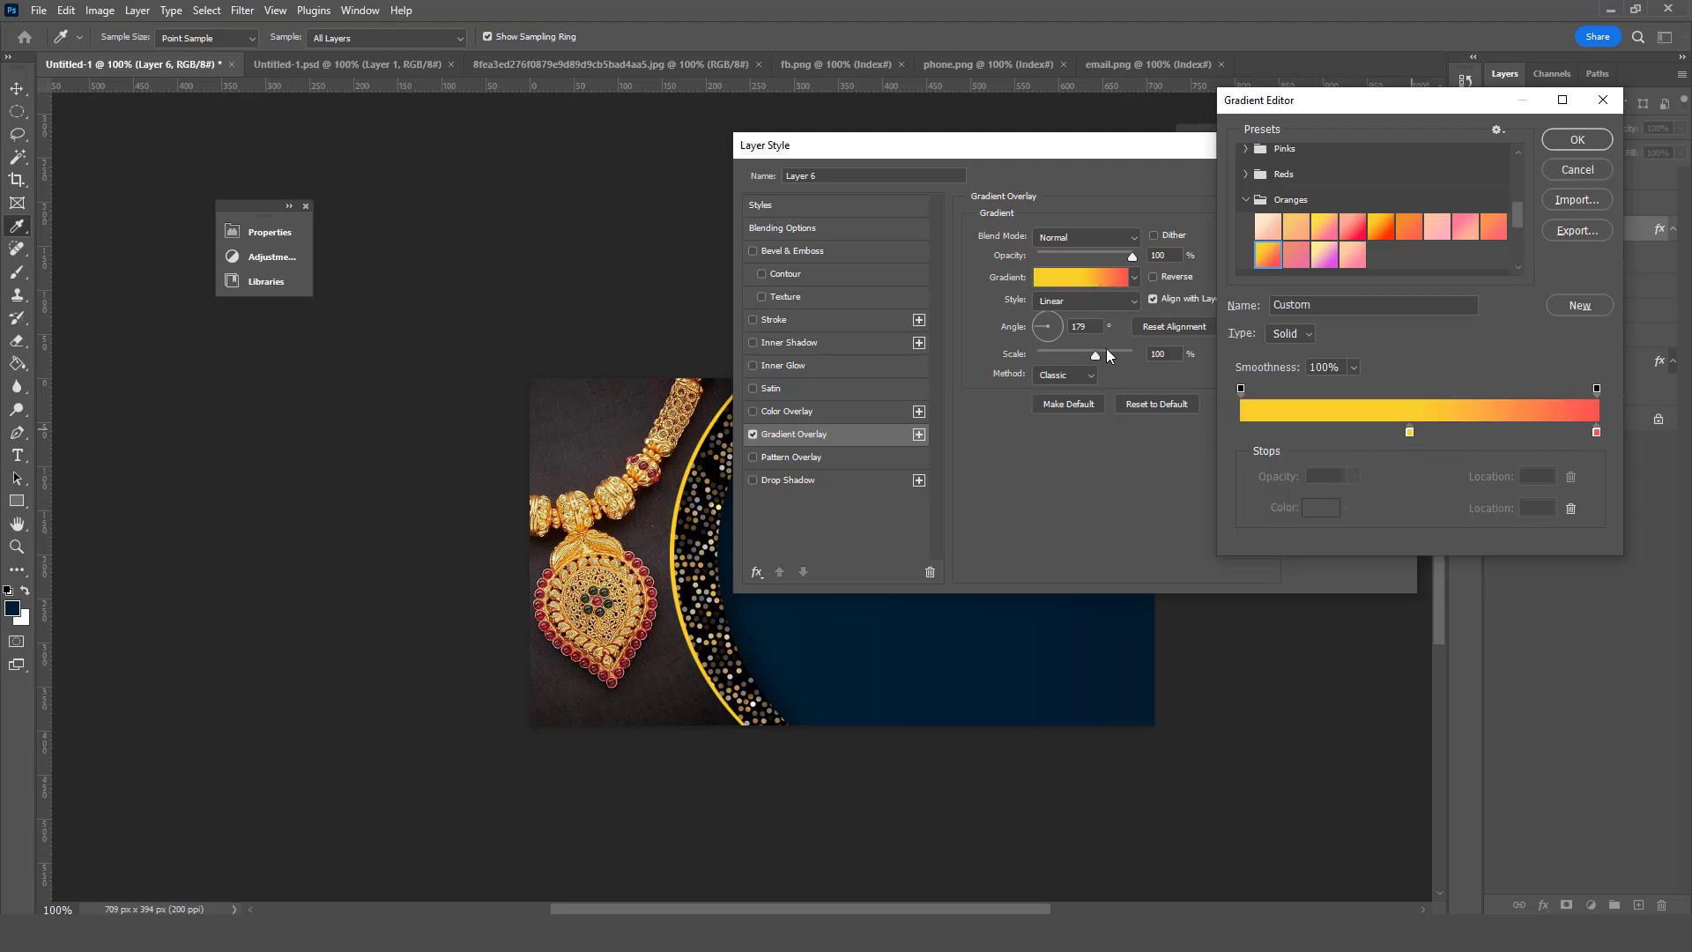
pyautogui.click(1251, 428)
pyautogui.moveTo(1251, 432); pyautogui.dragTo(1241, 431)
pyautogui.doubleClick(1241, 432)
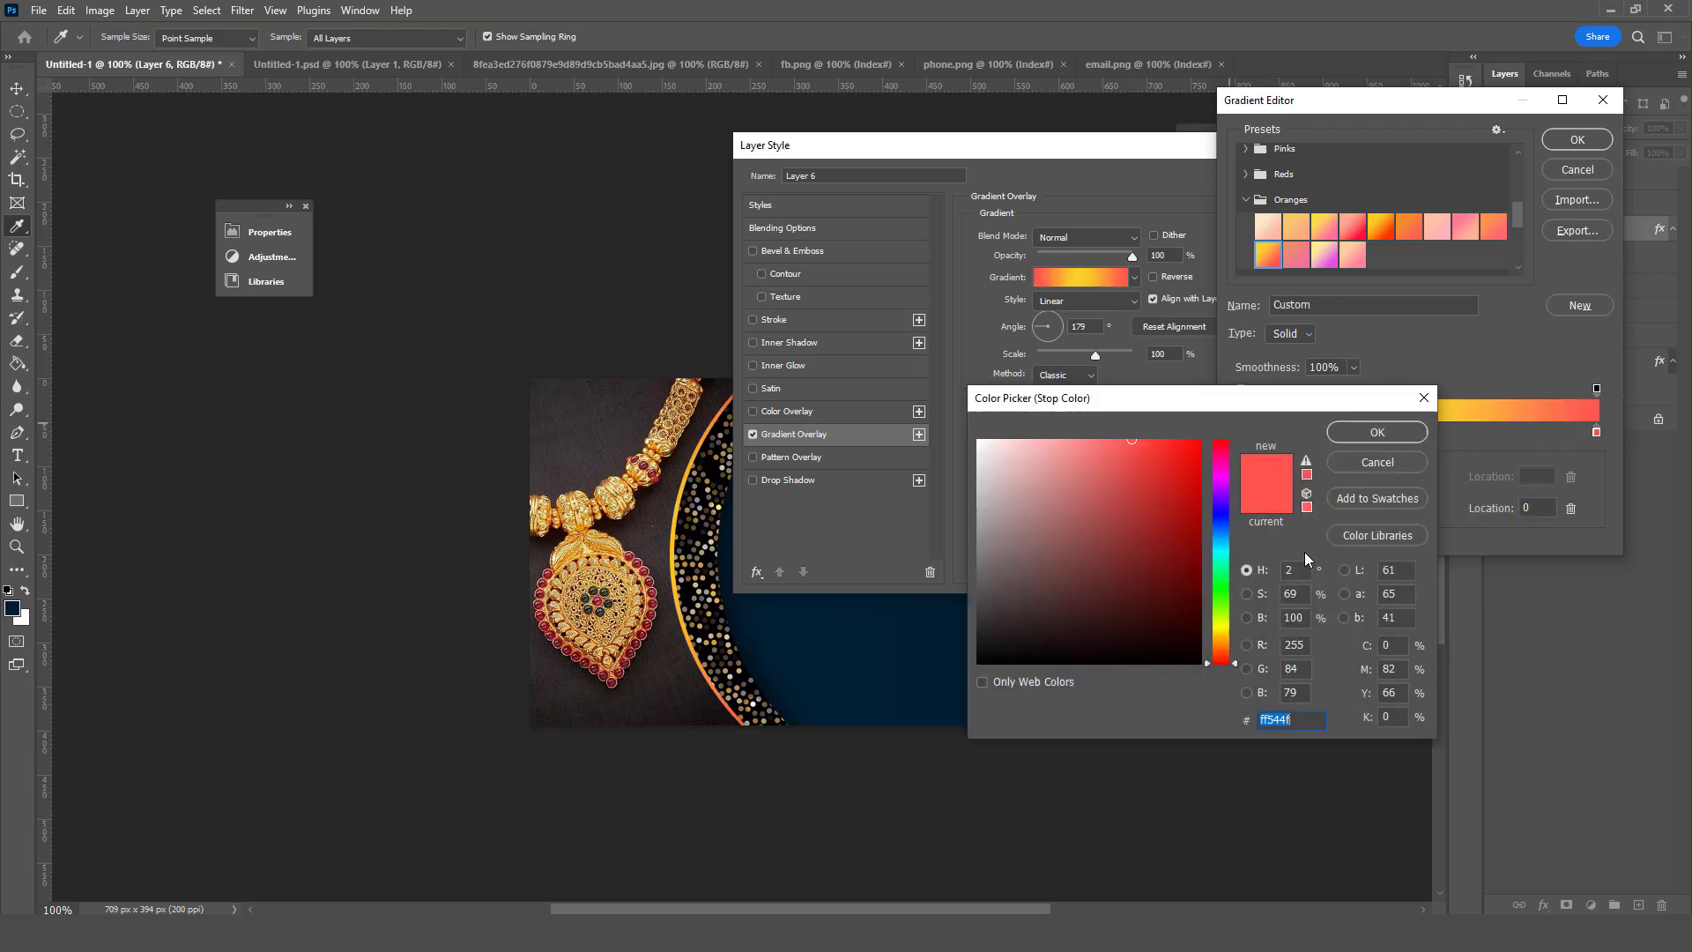
pyautogui.click(1221, 636)
pyautogui.click(1200, 493)
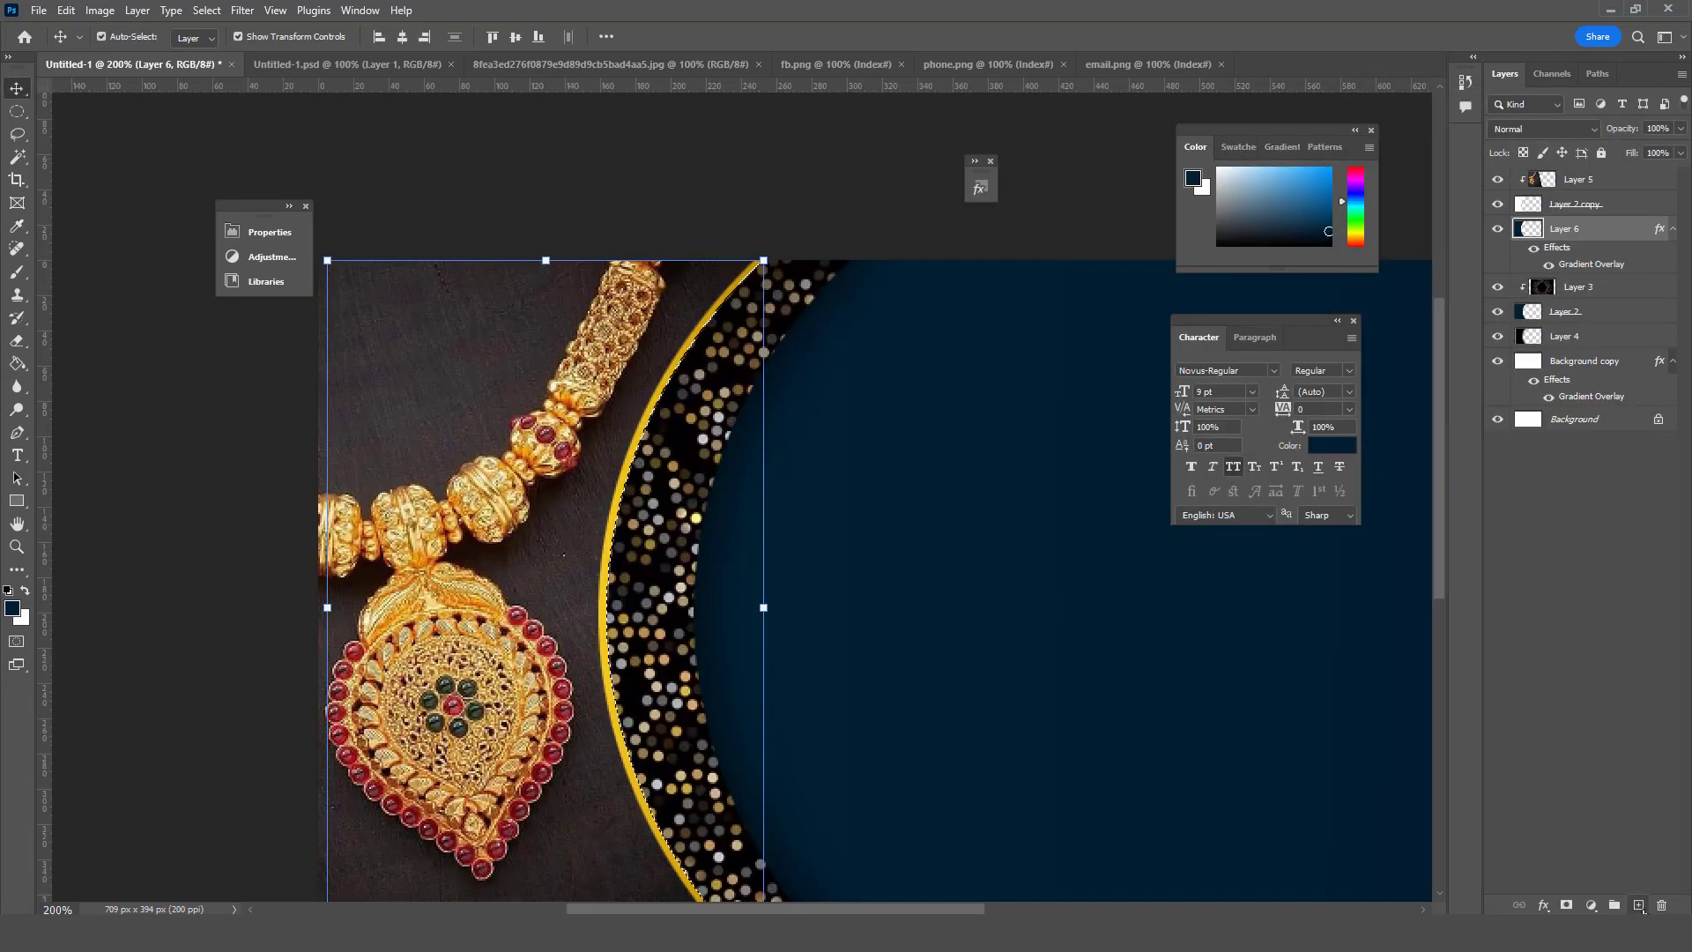
pyautogui.click(1639, 906)
# - Set up a 150 px brush with white as the painting colour
pyautogui.press('b')
pyautogui.keyDown('ctrl'); pyautogui.click(1528, 253); pyautogui.keyUp('ctrl')
pyautogui.rightClick(749, 388)
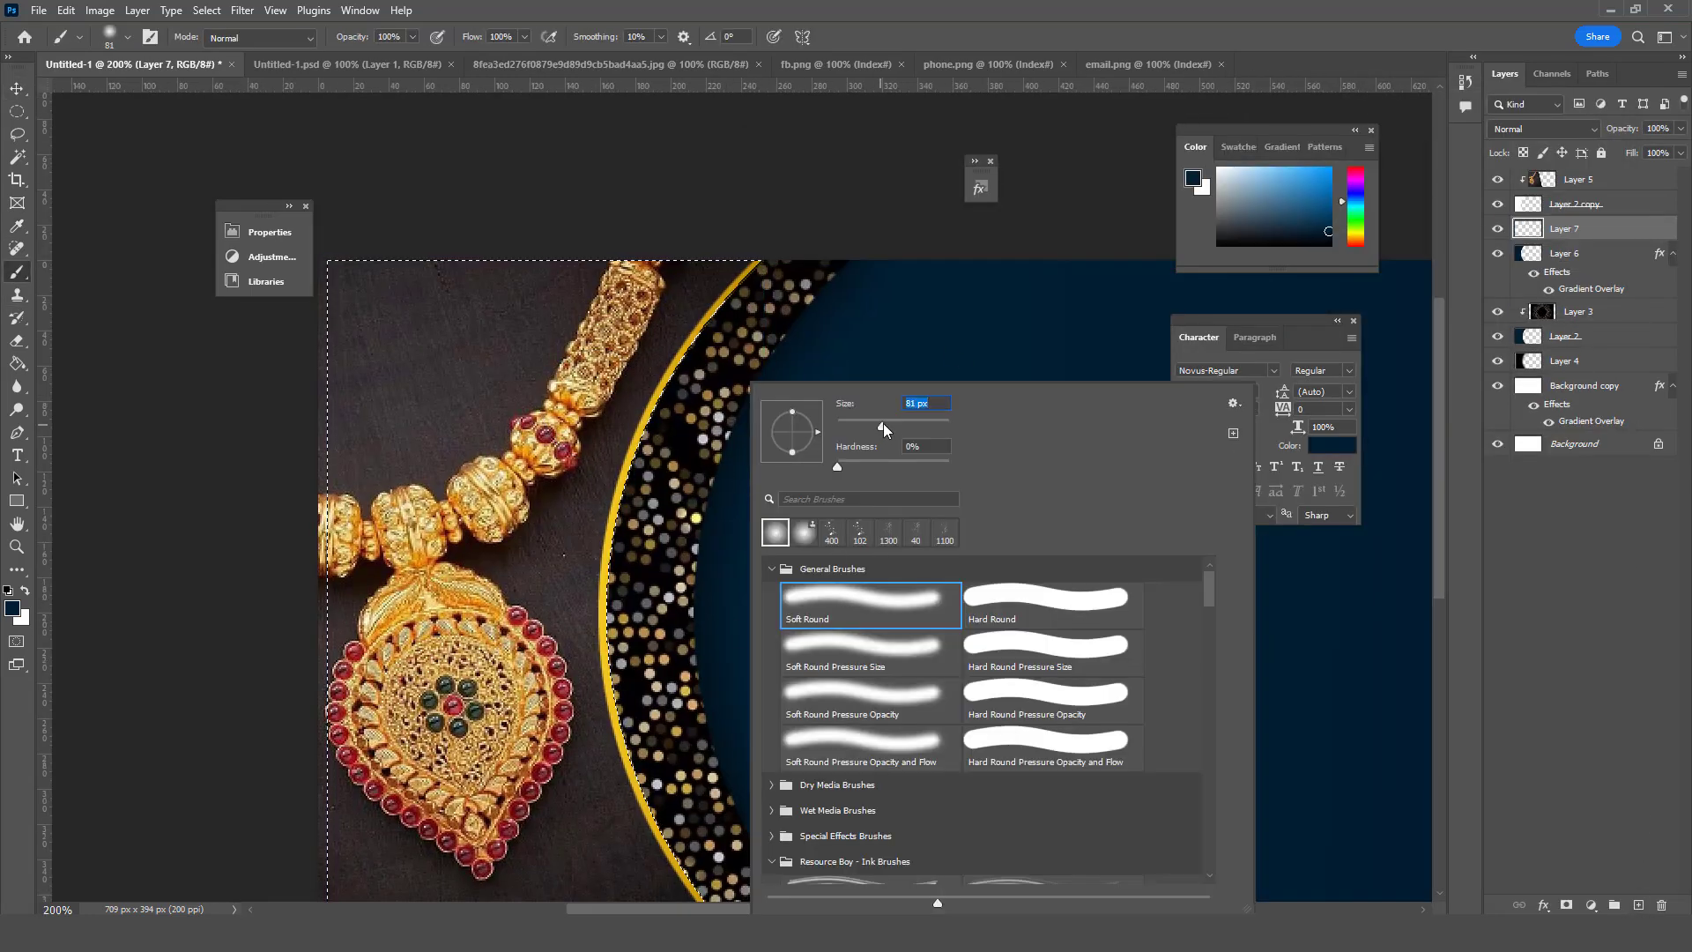
pyautogui.moveTo(883, 428); pyautogui.dragTo(900, 428)
pyautogui.press('Return')
pyautogui.click(12, 608)
pyautogui.click(1033, 433)
pyautogui.click(1445, 452)
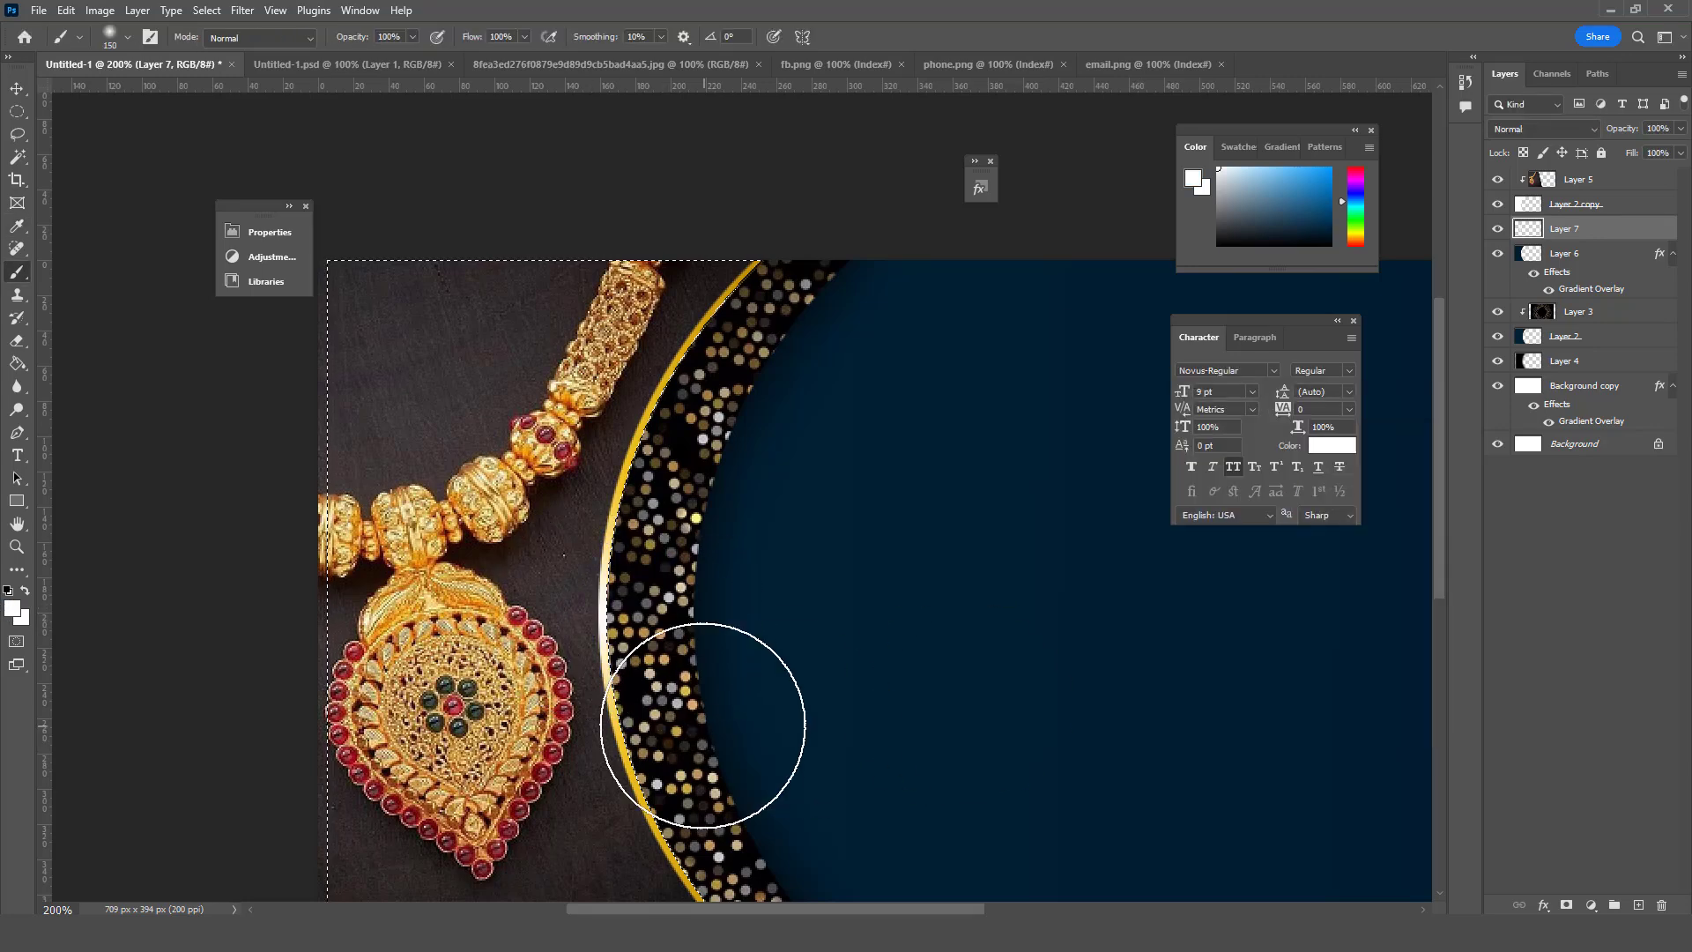
# - Deselect, set Layer 7 to Color Dodge blending, and check the whole card
pyautogui.scroll(-2, 969, 573)
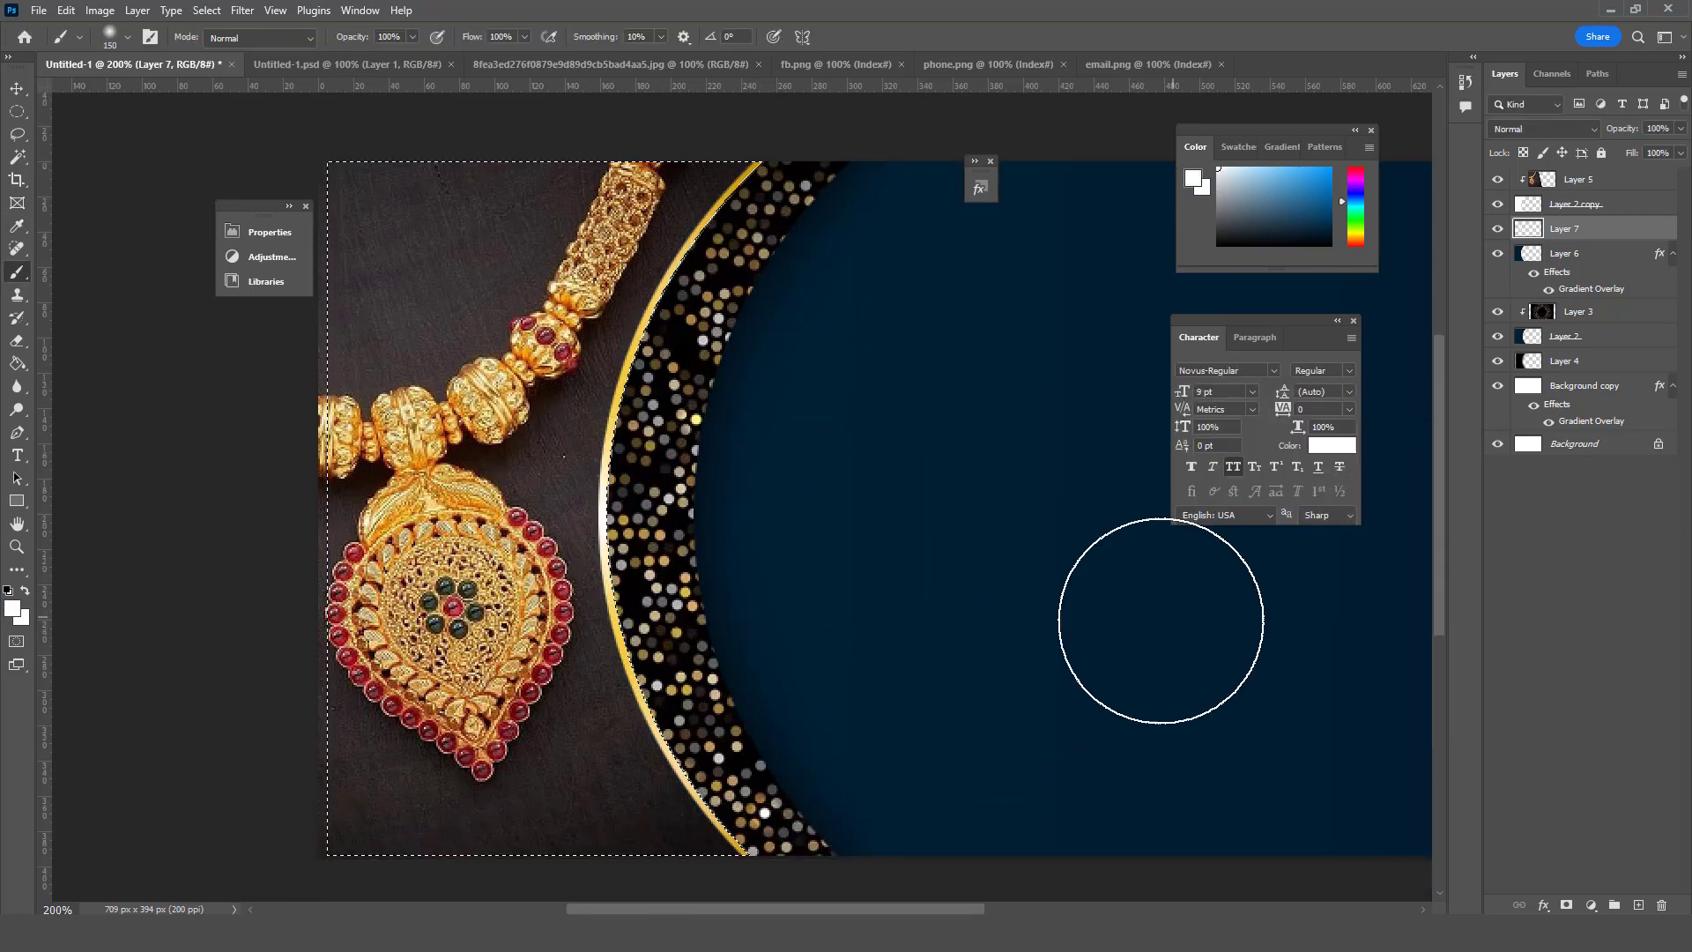
pyautogui.hotkey('ctrl', 'd')
pyautogui.press('v')
pyautogui.hotkey('alt', 'shift', 'd')
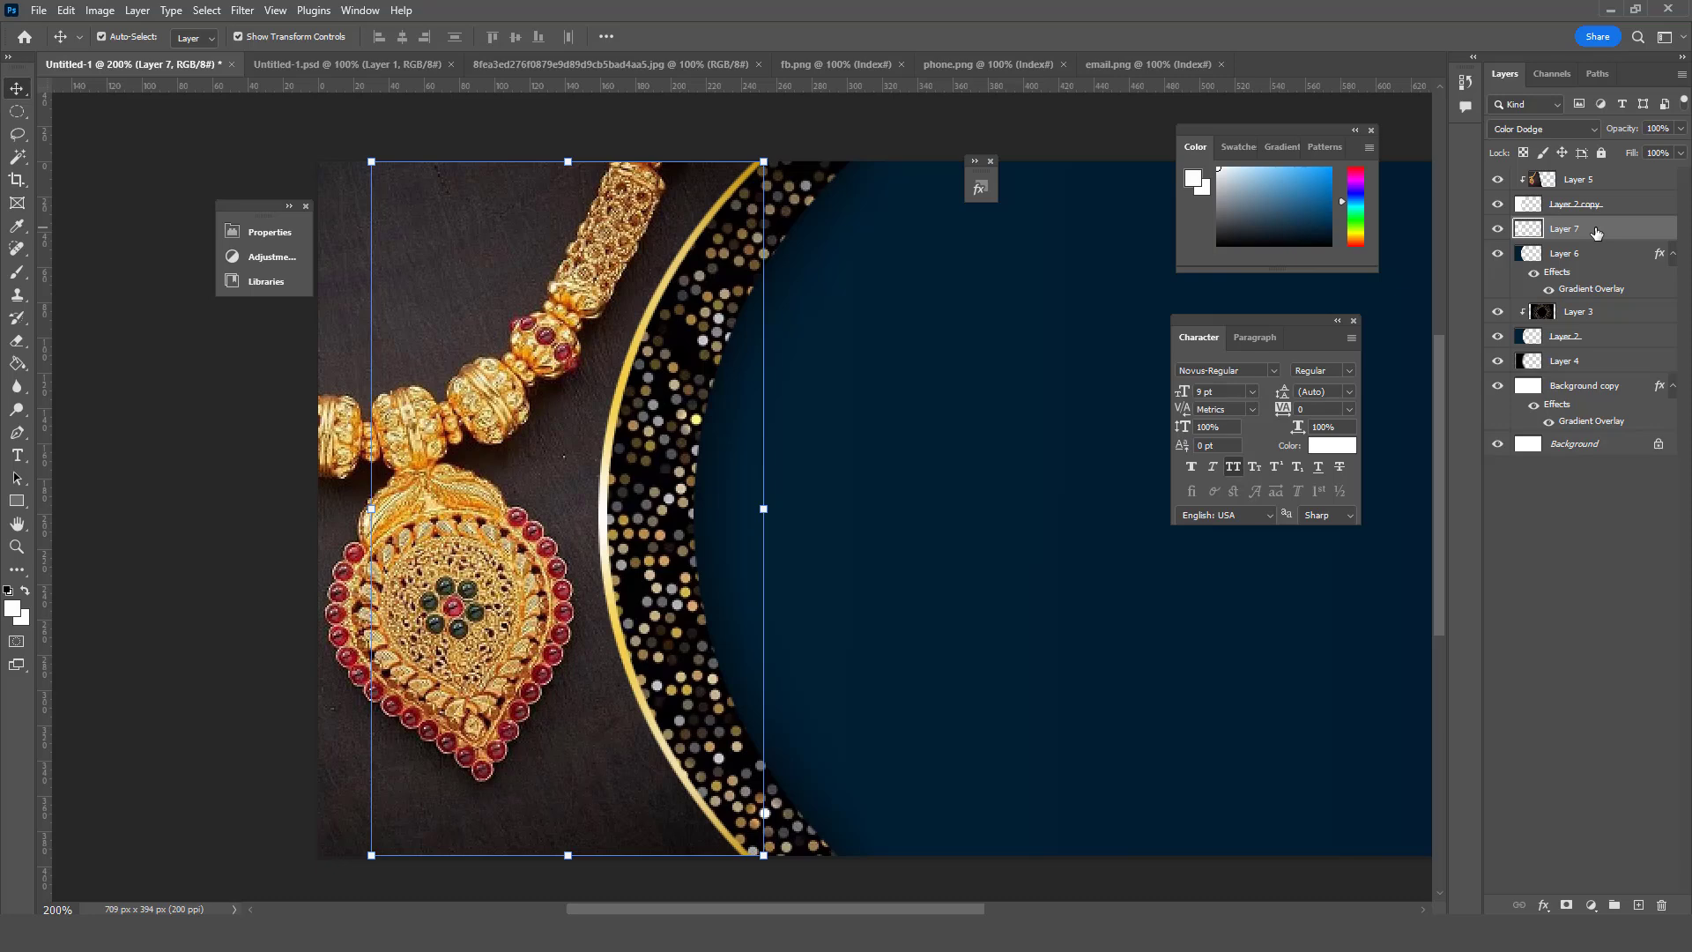
pyautogui.hotkey('ctrl', '-')
pyautogui.click(351, 593)
pyautogui.hotkey('ctrl', '+')
pyautogui.hotkey('ctrl', '-')
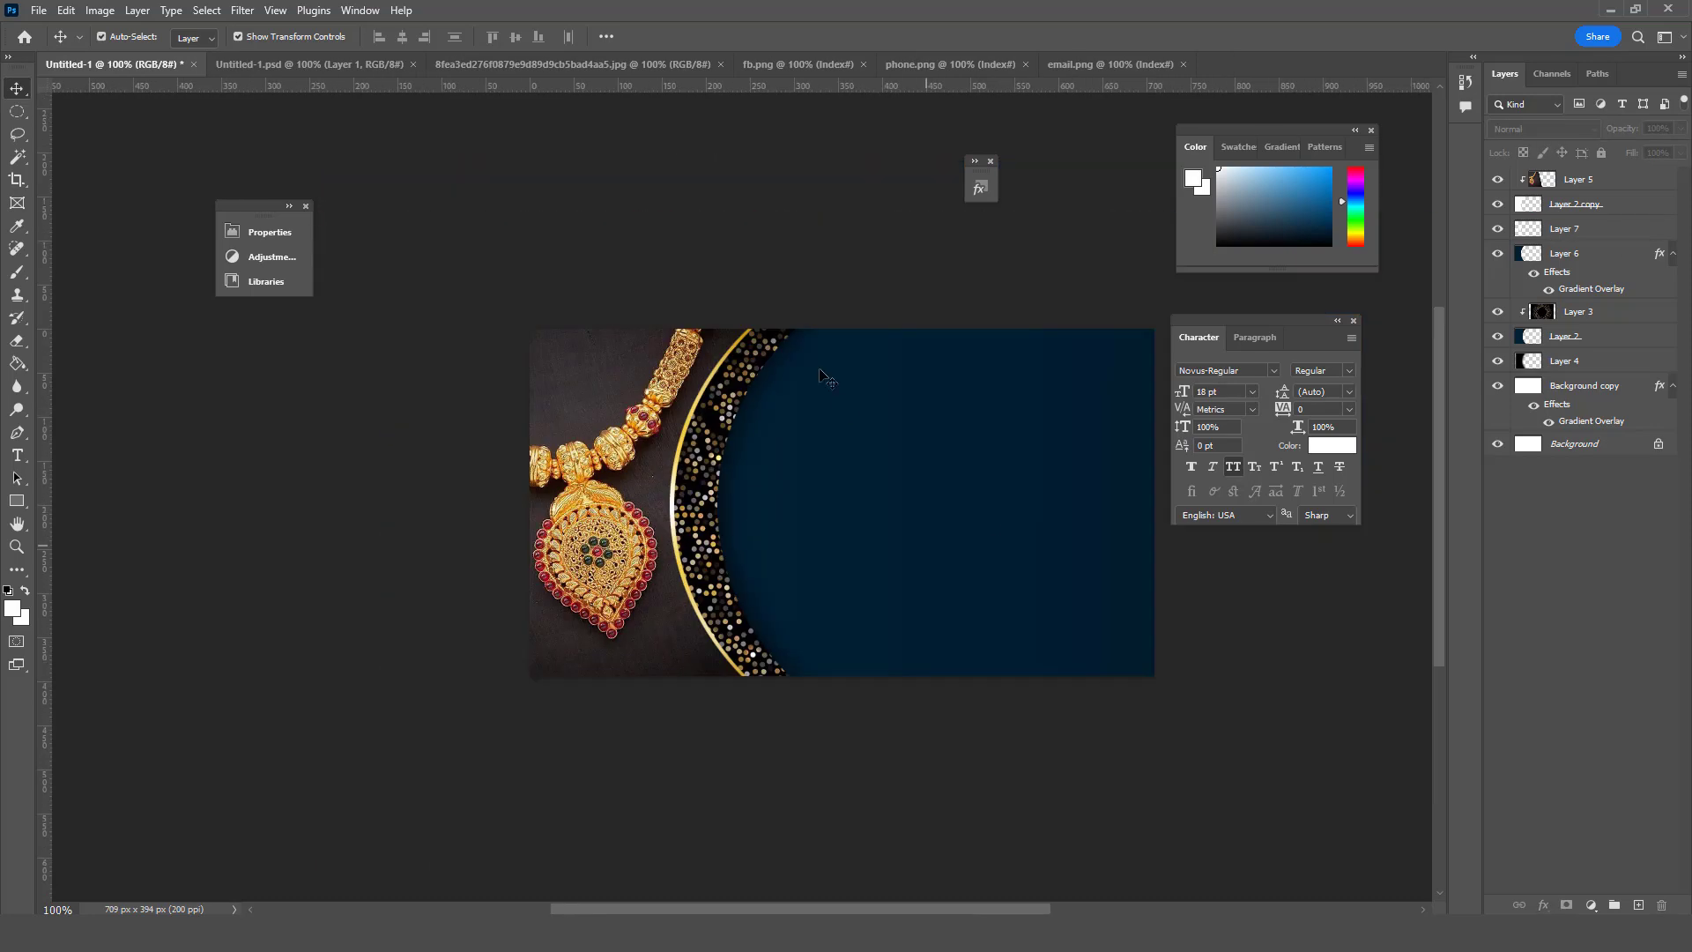
pyautogui.hotkey('ctrl', '+')
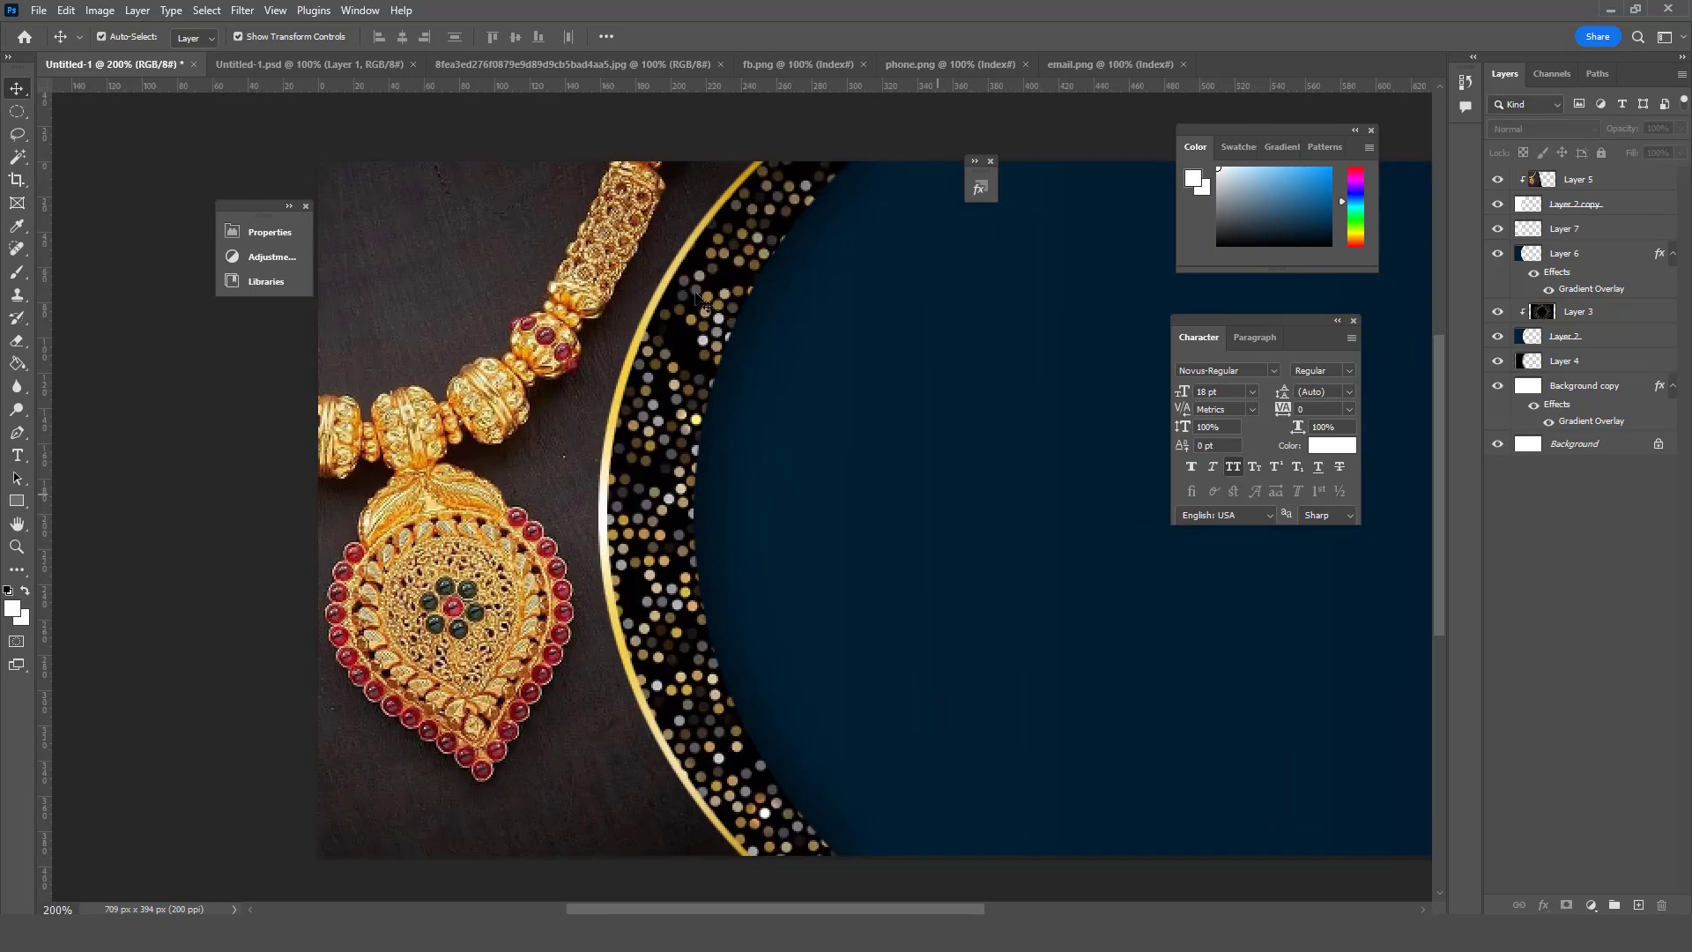
pyautogui.hotkey('ctrl', '-')
# - Add the title text 'KRISHNA JEWELLERY' near the top of the navy area
pyautogui.click(17, 455)
pyautogui.click(836, 412)
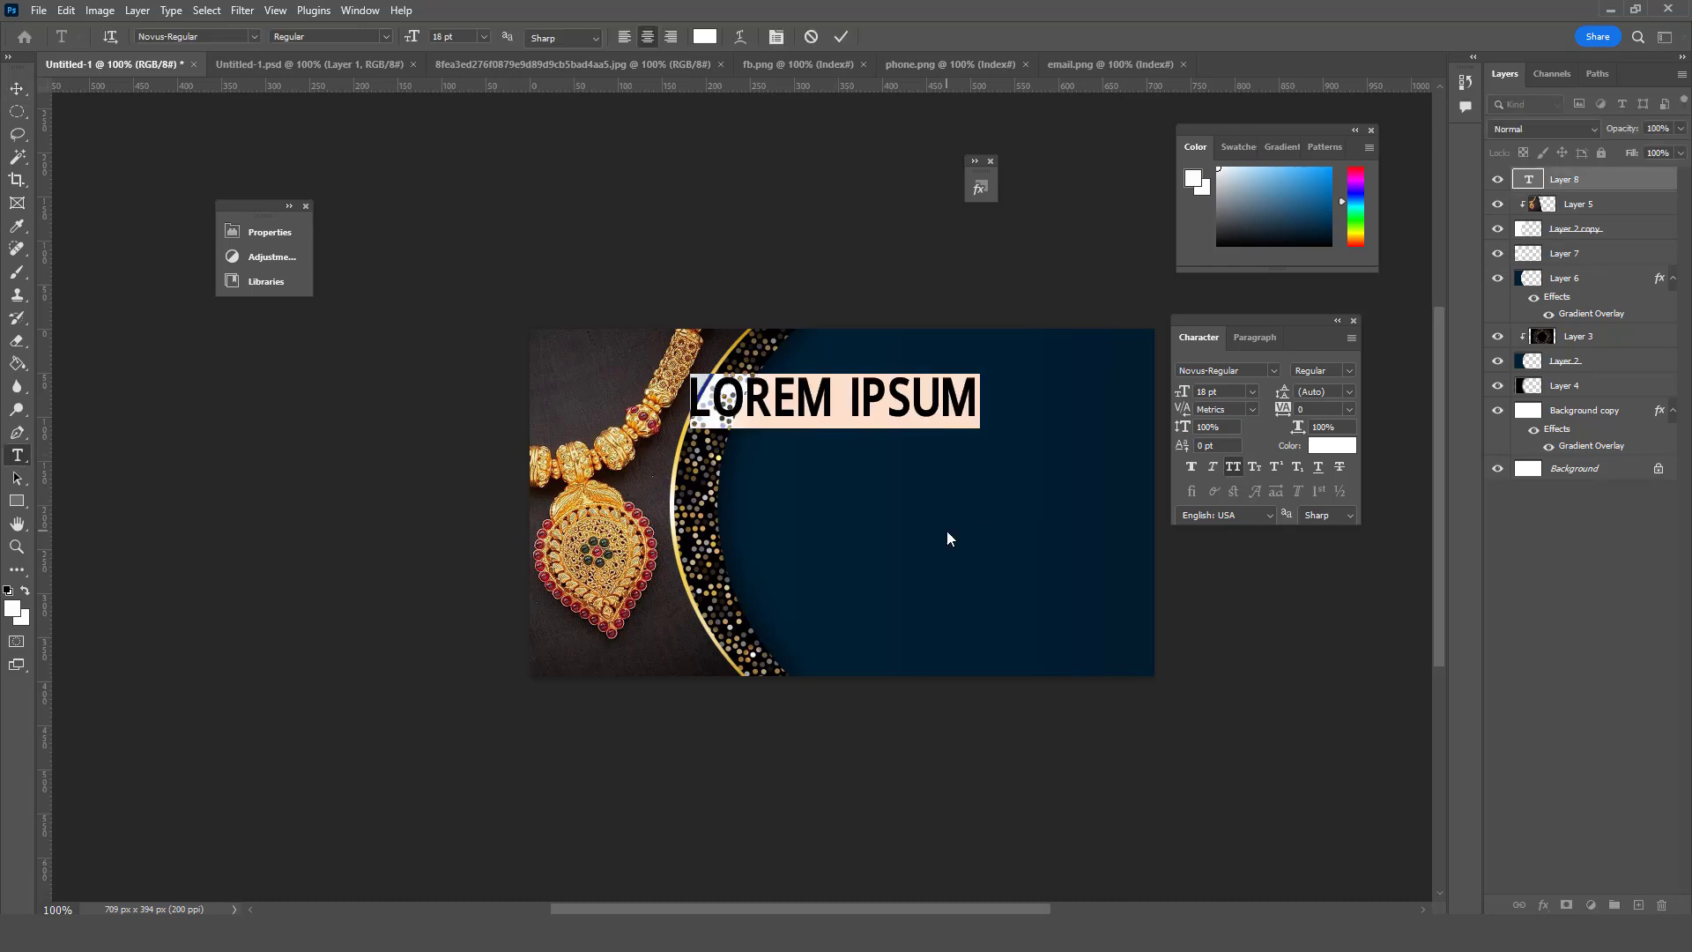
pyautogui.write('KRIS')
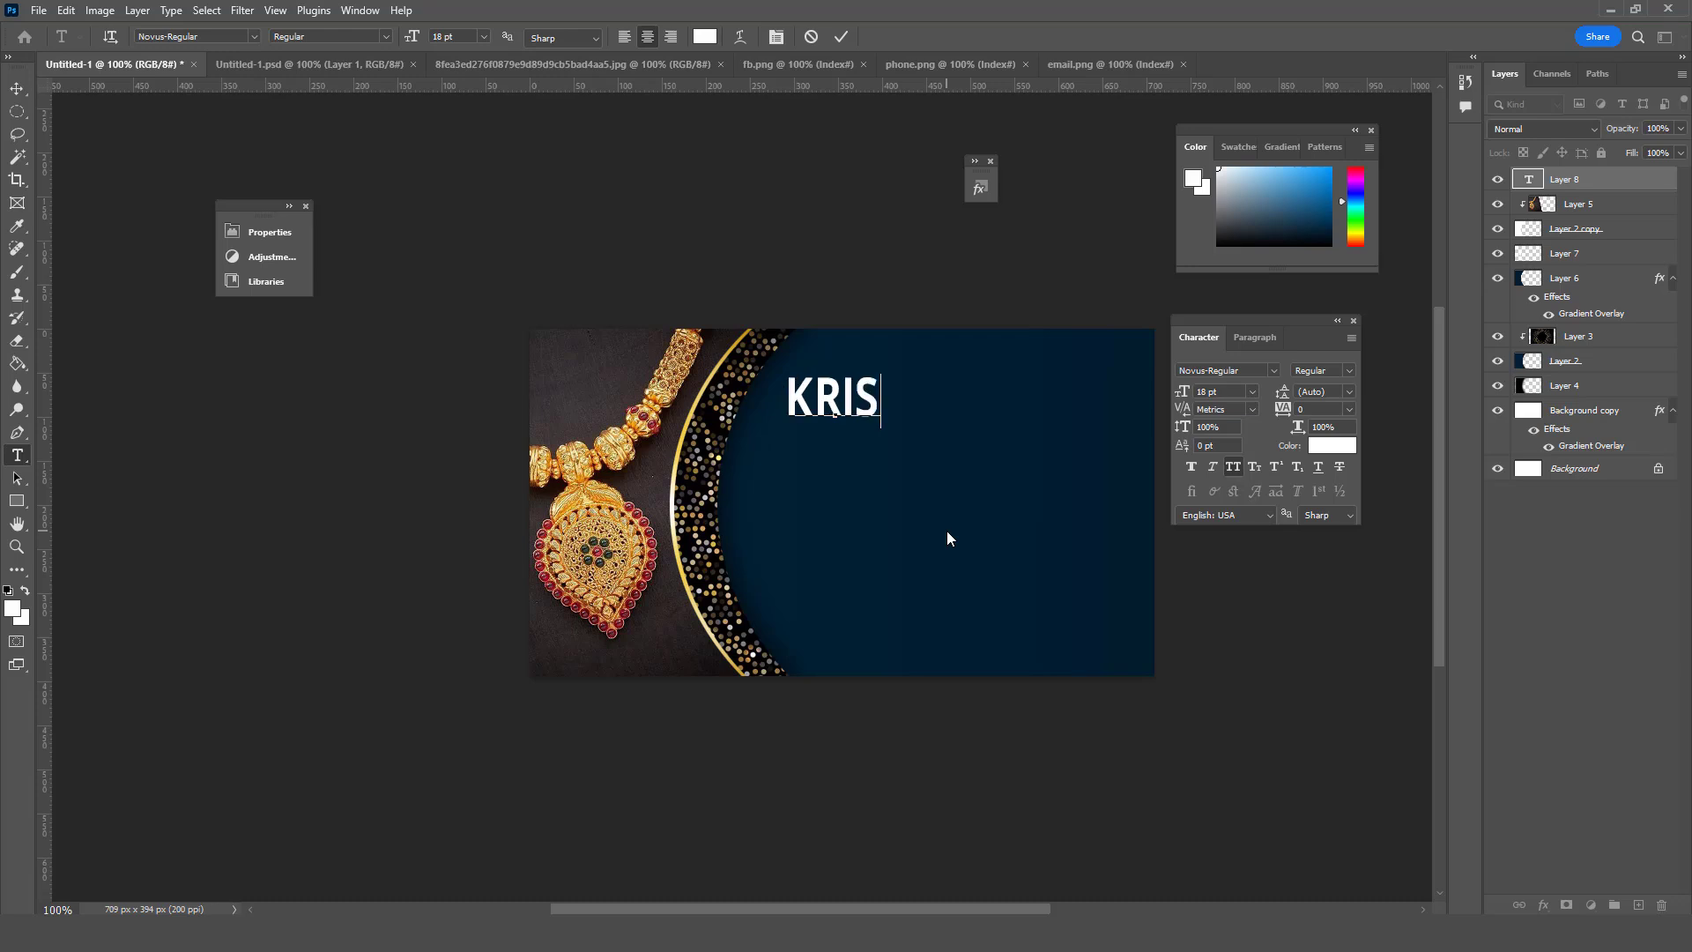
pyautogui.write('HNA ')
pyautogui.write('J')
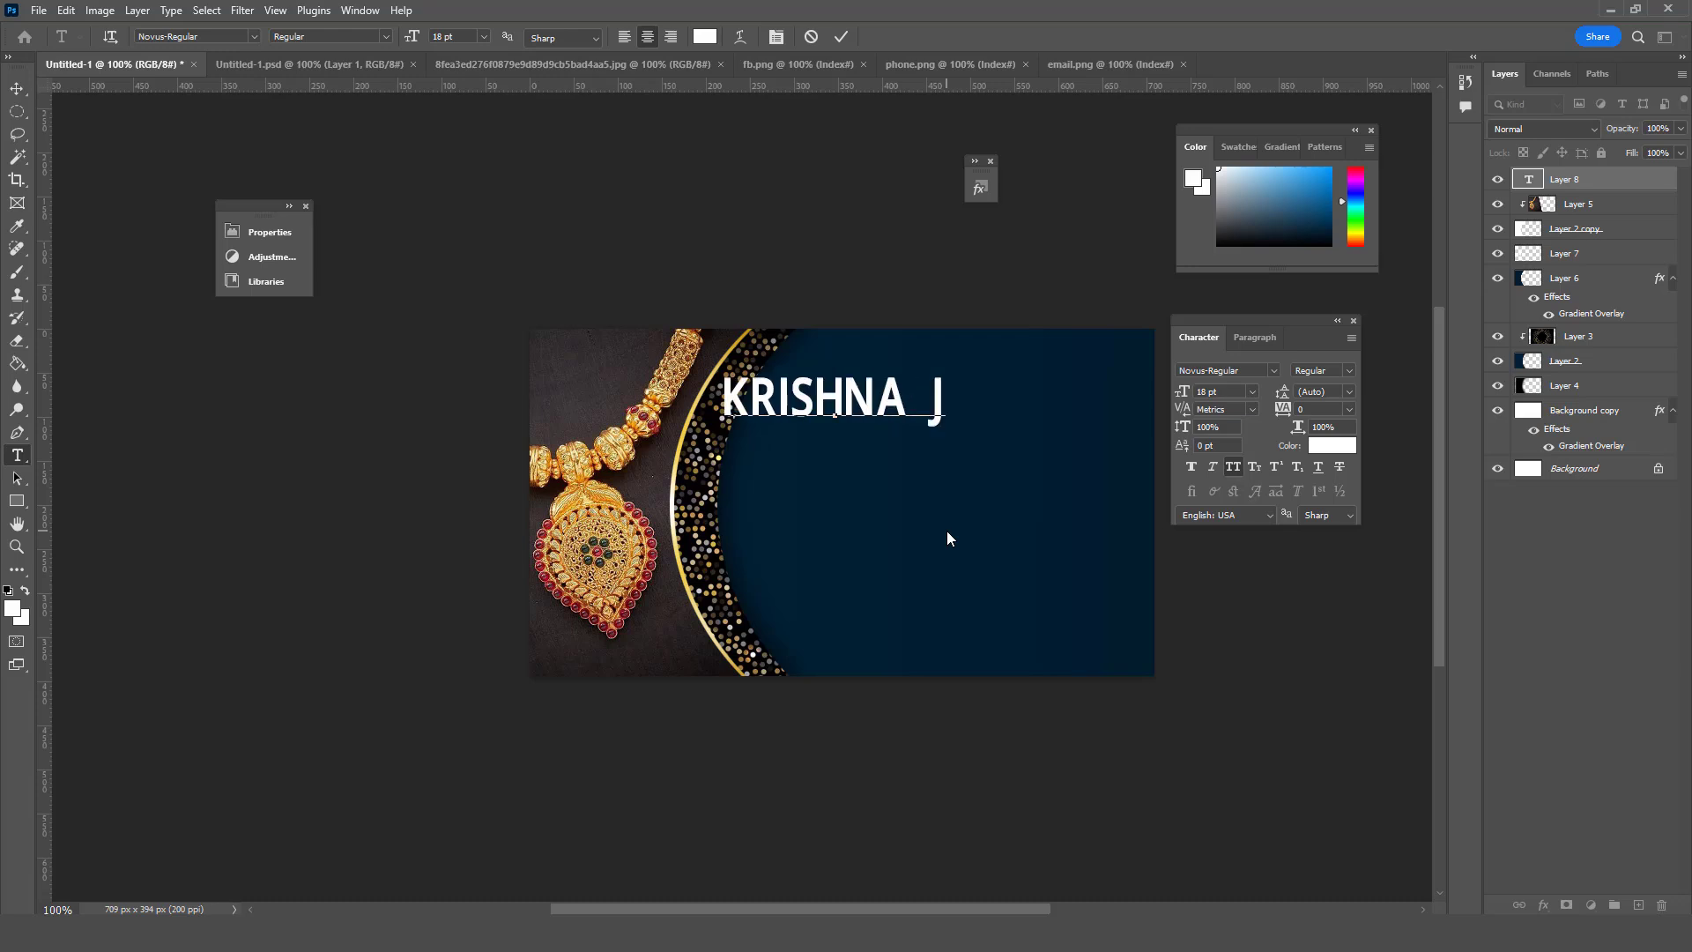
pyautogui.write('EWELLE')
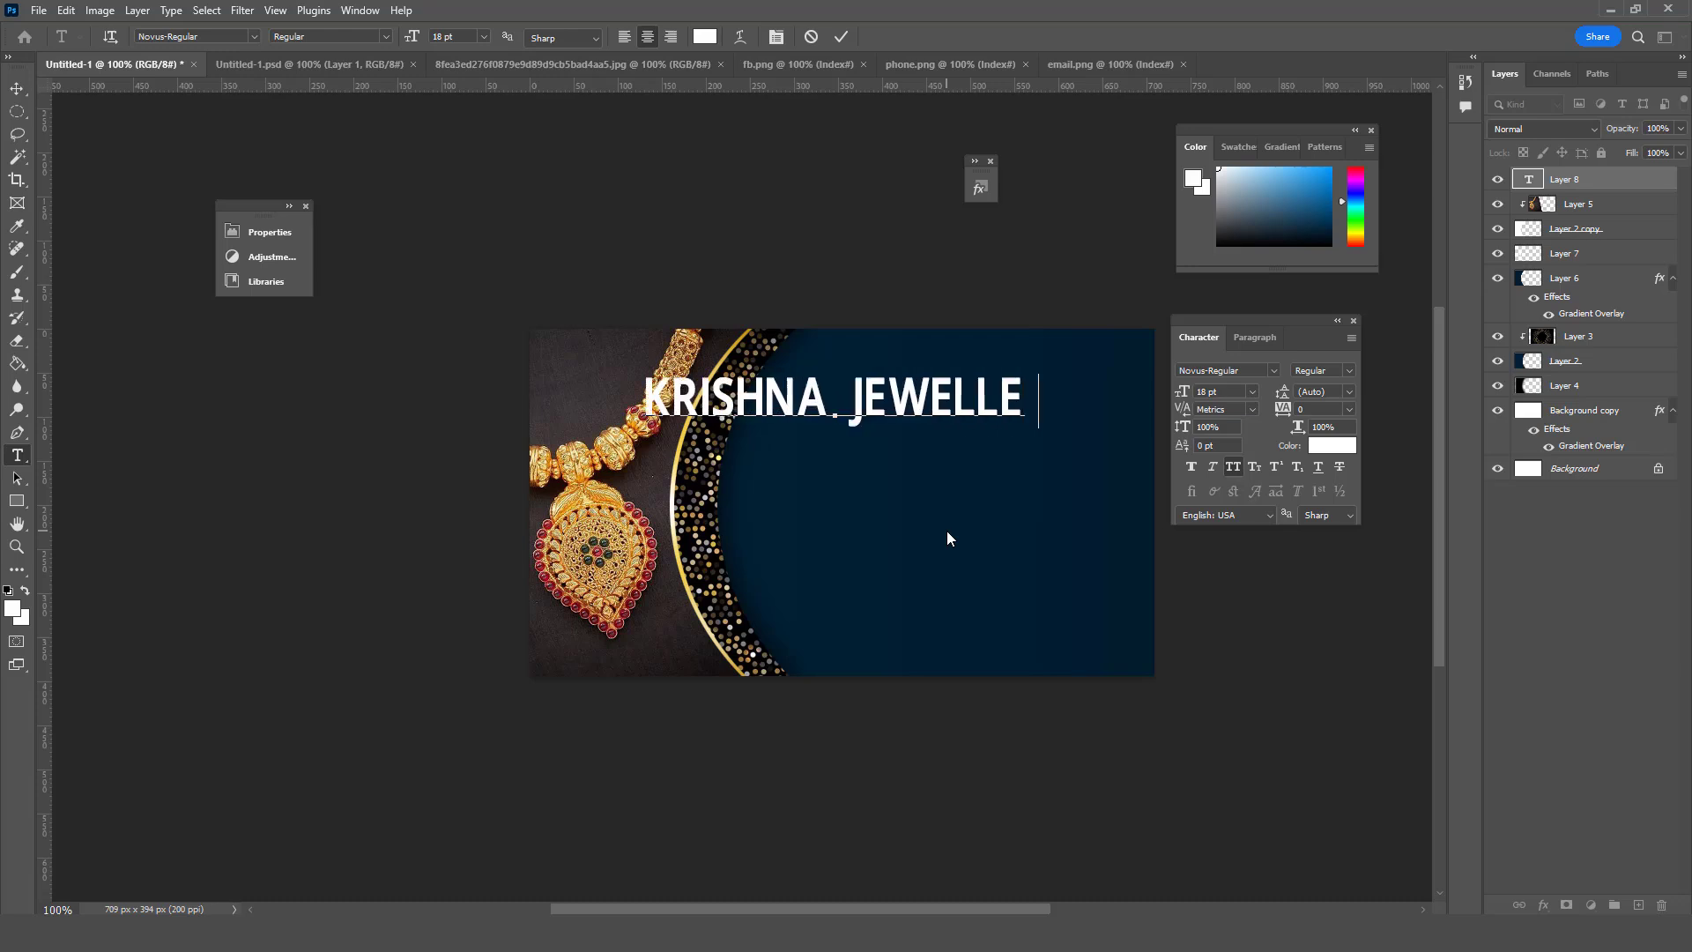
pyautogui.write('RT')
pyautogui.press('BackSpace')
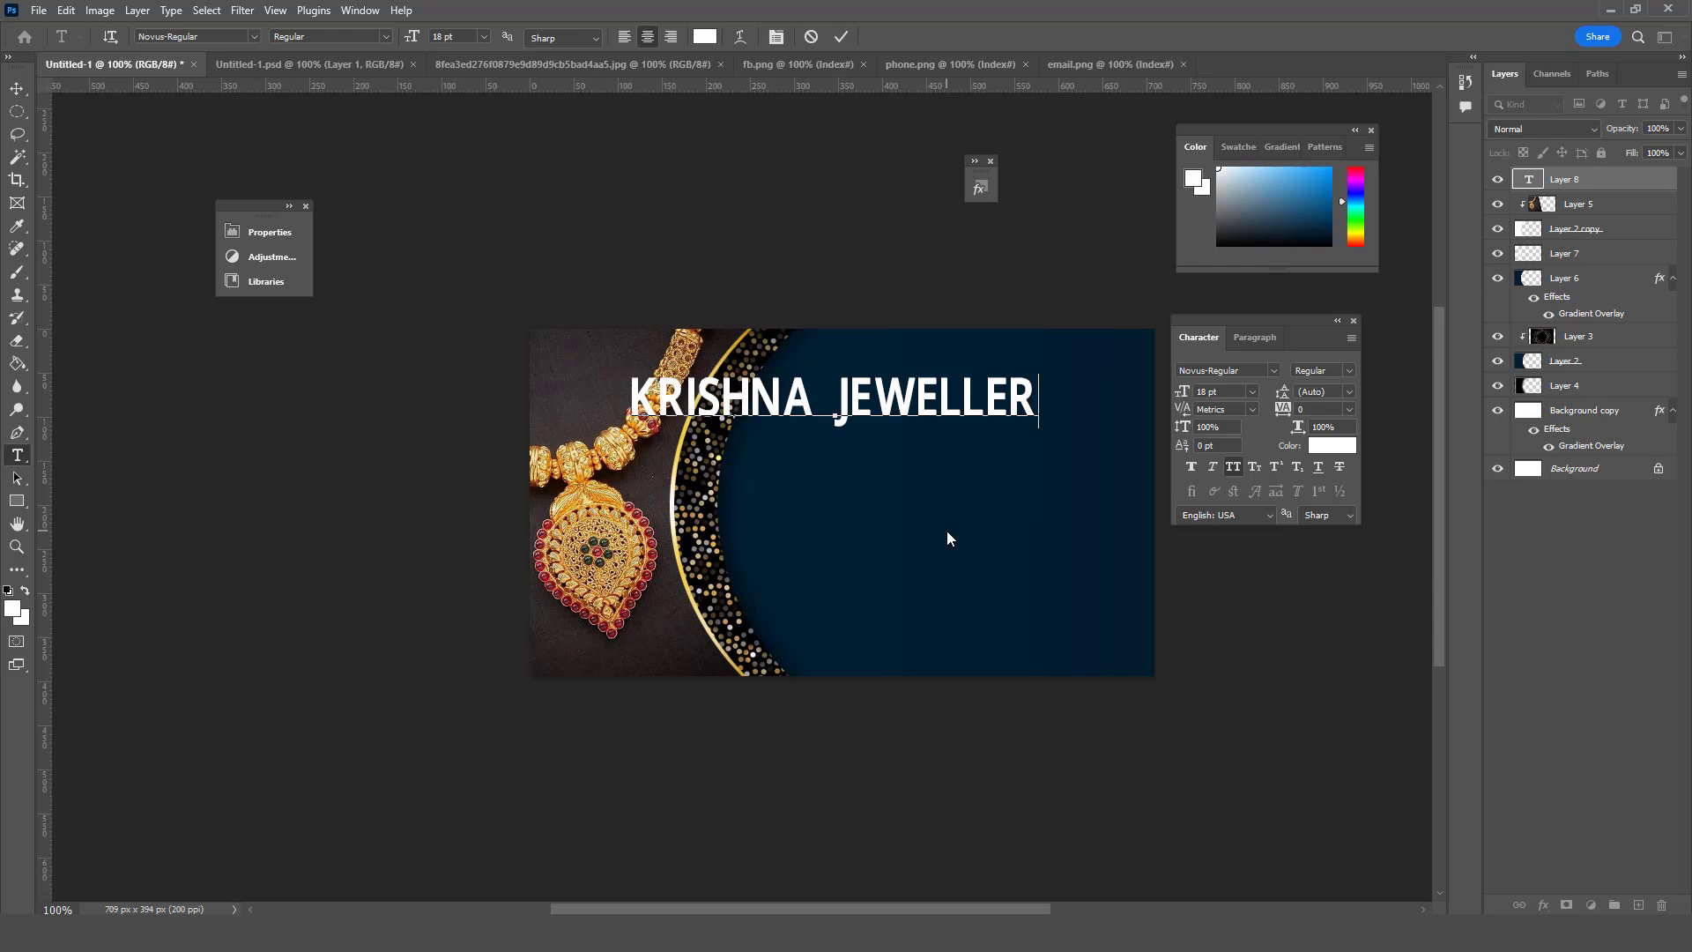
pyautogui.write('Y')
pyautogui.hotkey('ctrl', 'Return')
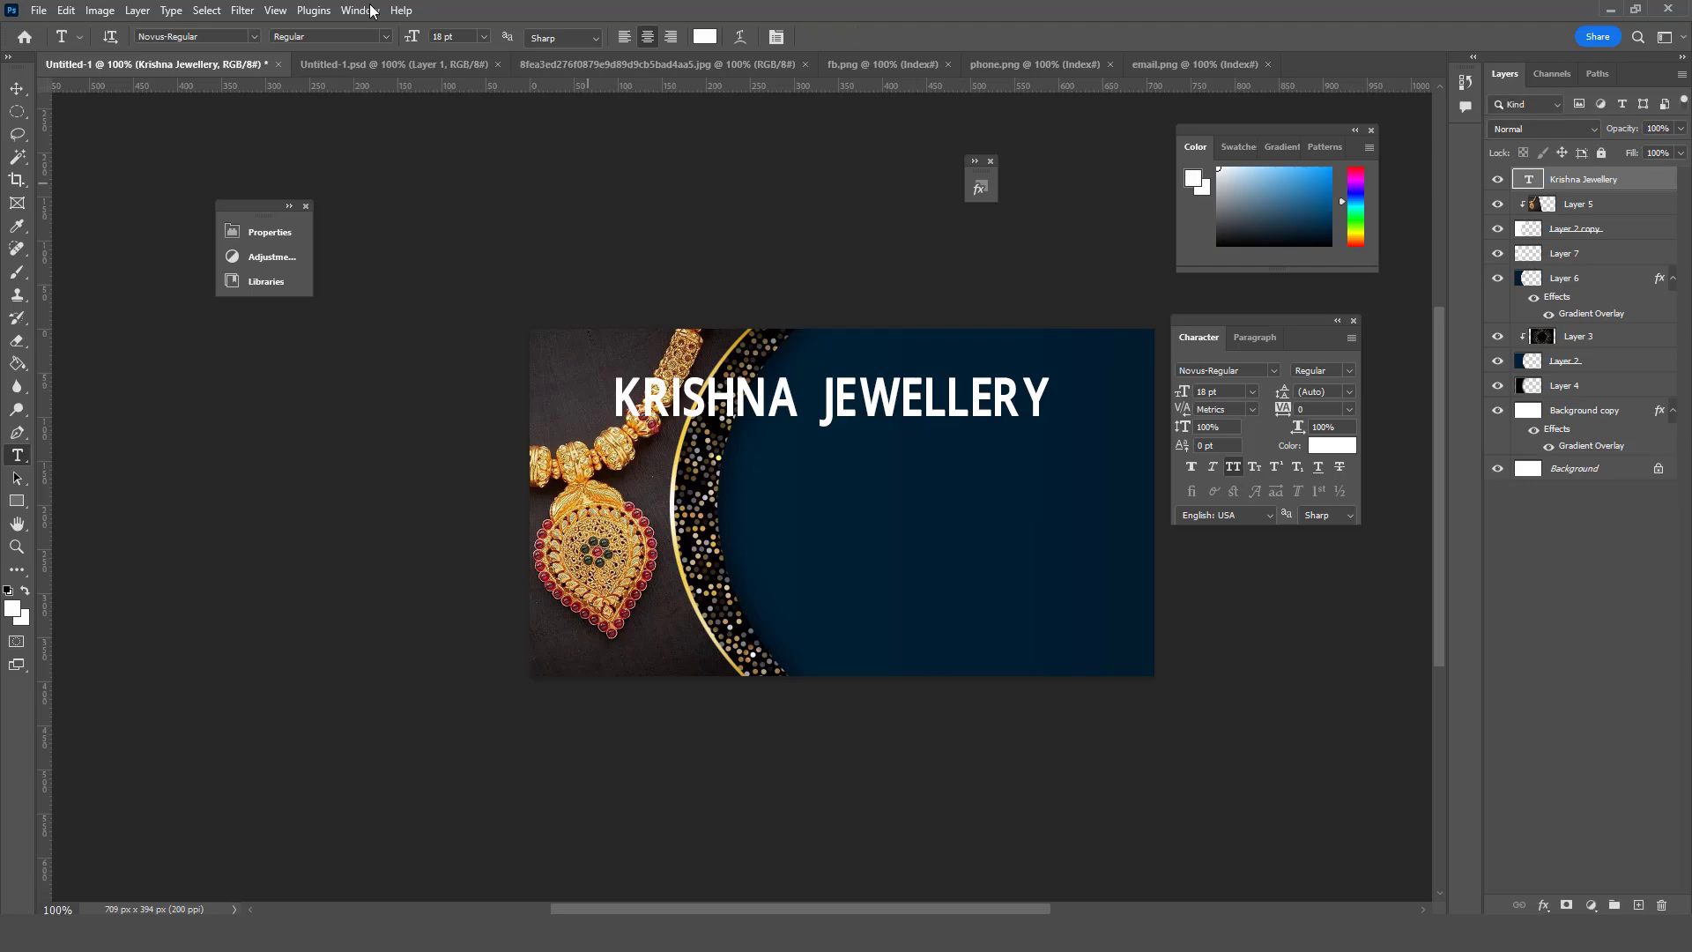
# - Set the title font to Rockabye and move it up and to the right
pyautogui.click(254, 36)
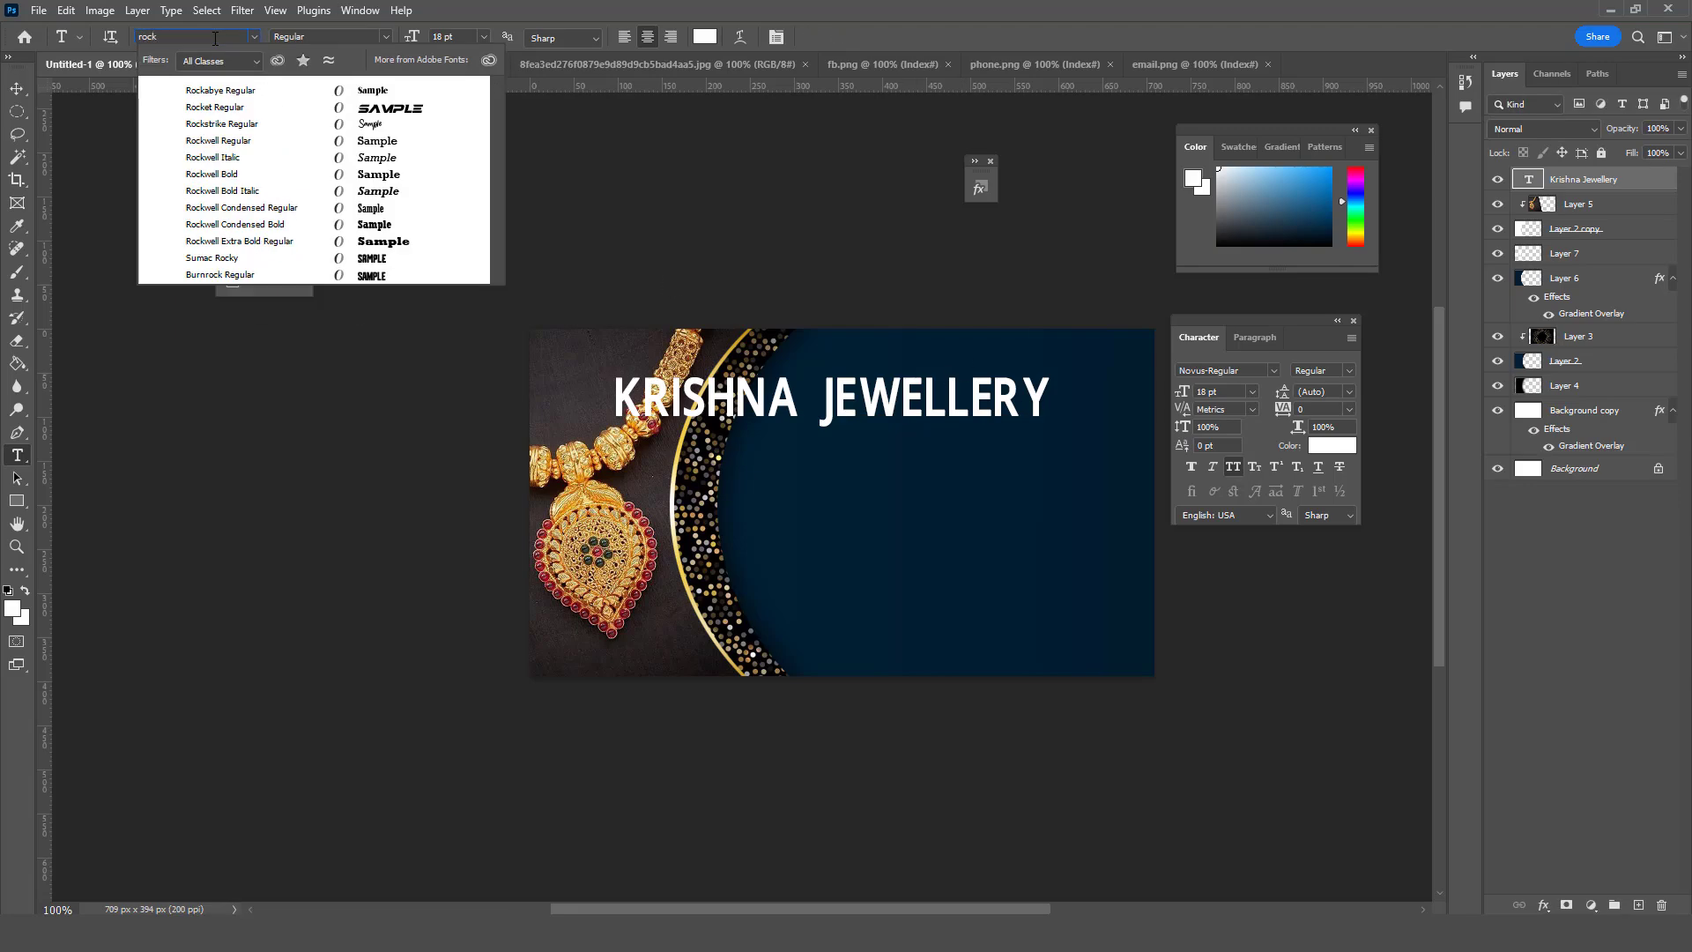
pyautogui.click(246, 215)
pyautogui.press('v')
pyautogui.moveTo(884, 414); pyautogui.dragTo(1003, 393)
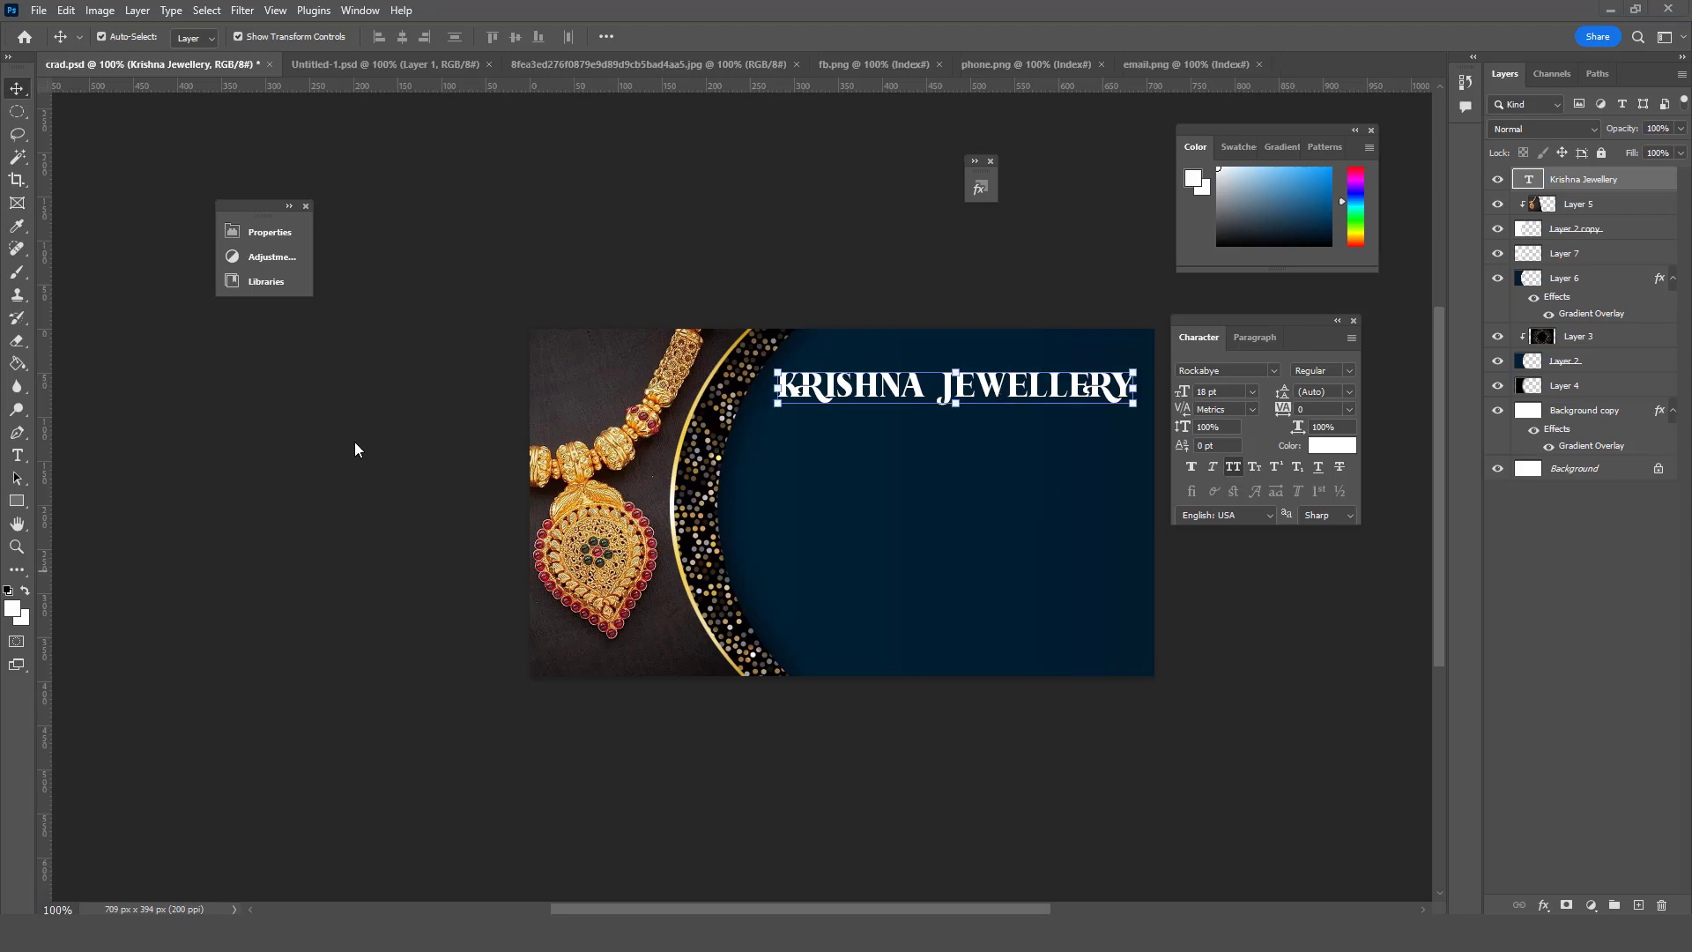
pyautogui.hotkey('ctrl', '+')
# - Open the Styles panel and expand the 80 Golden Styles By Softarea group
pyautogui.click(360, 10)
pyautogui.click(442, 617)
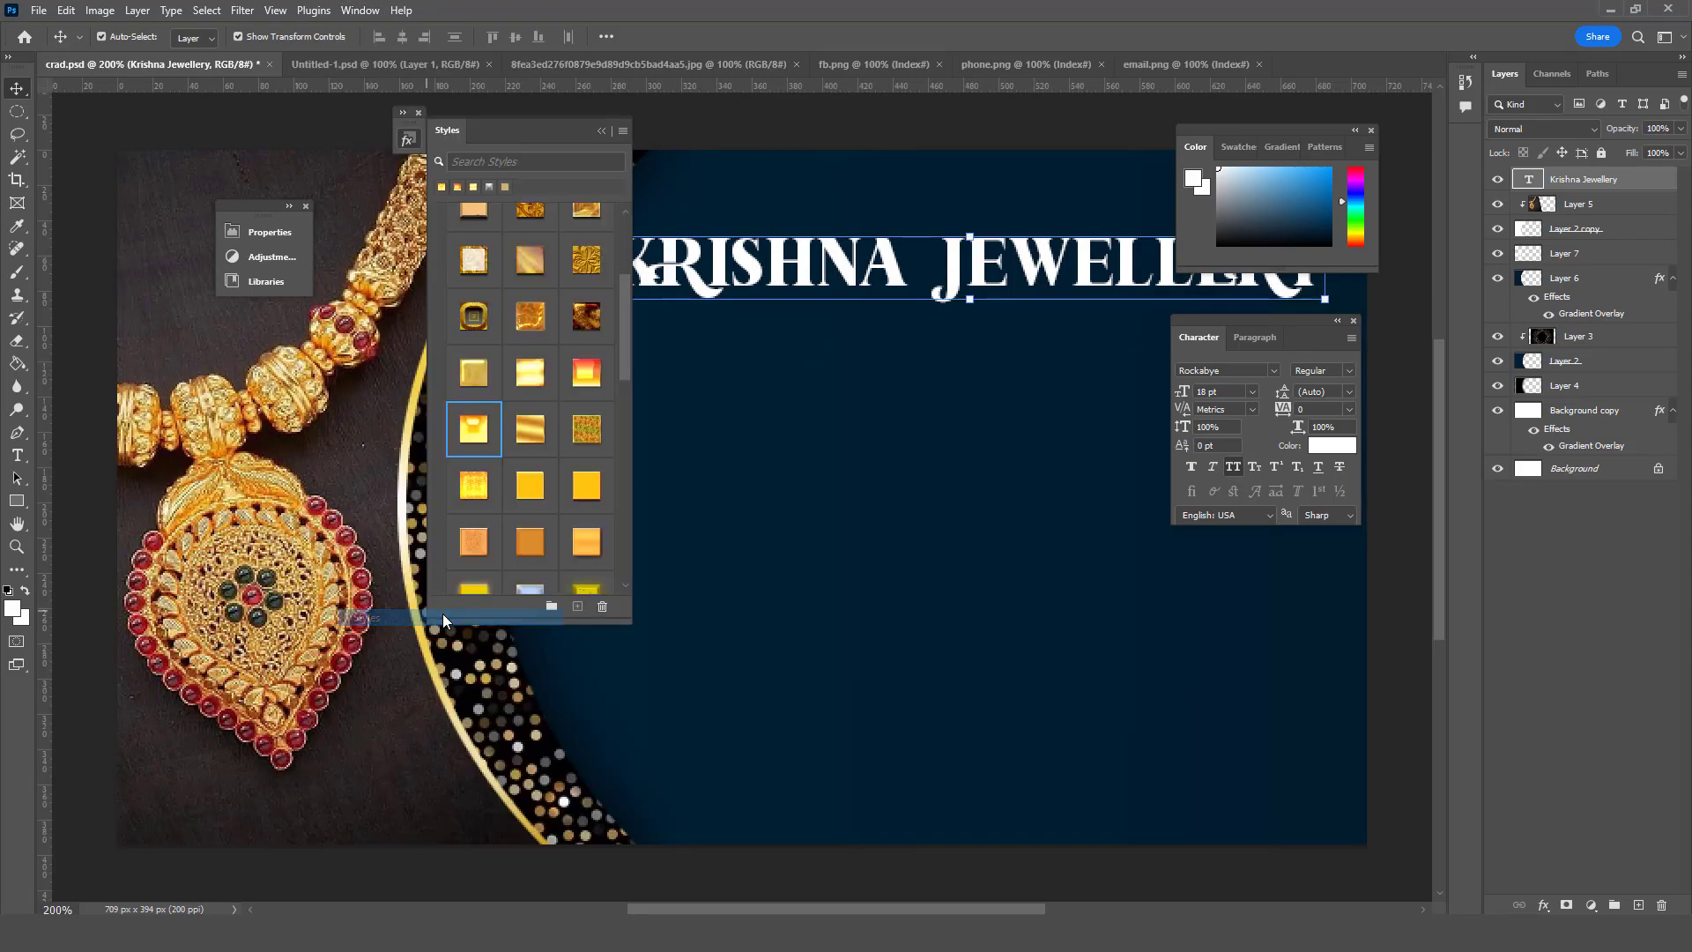
pyautogui.click(436, 217)
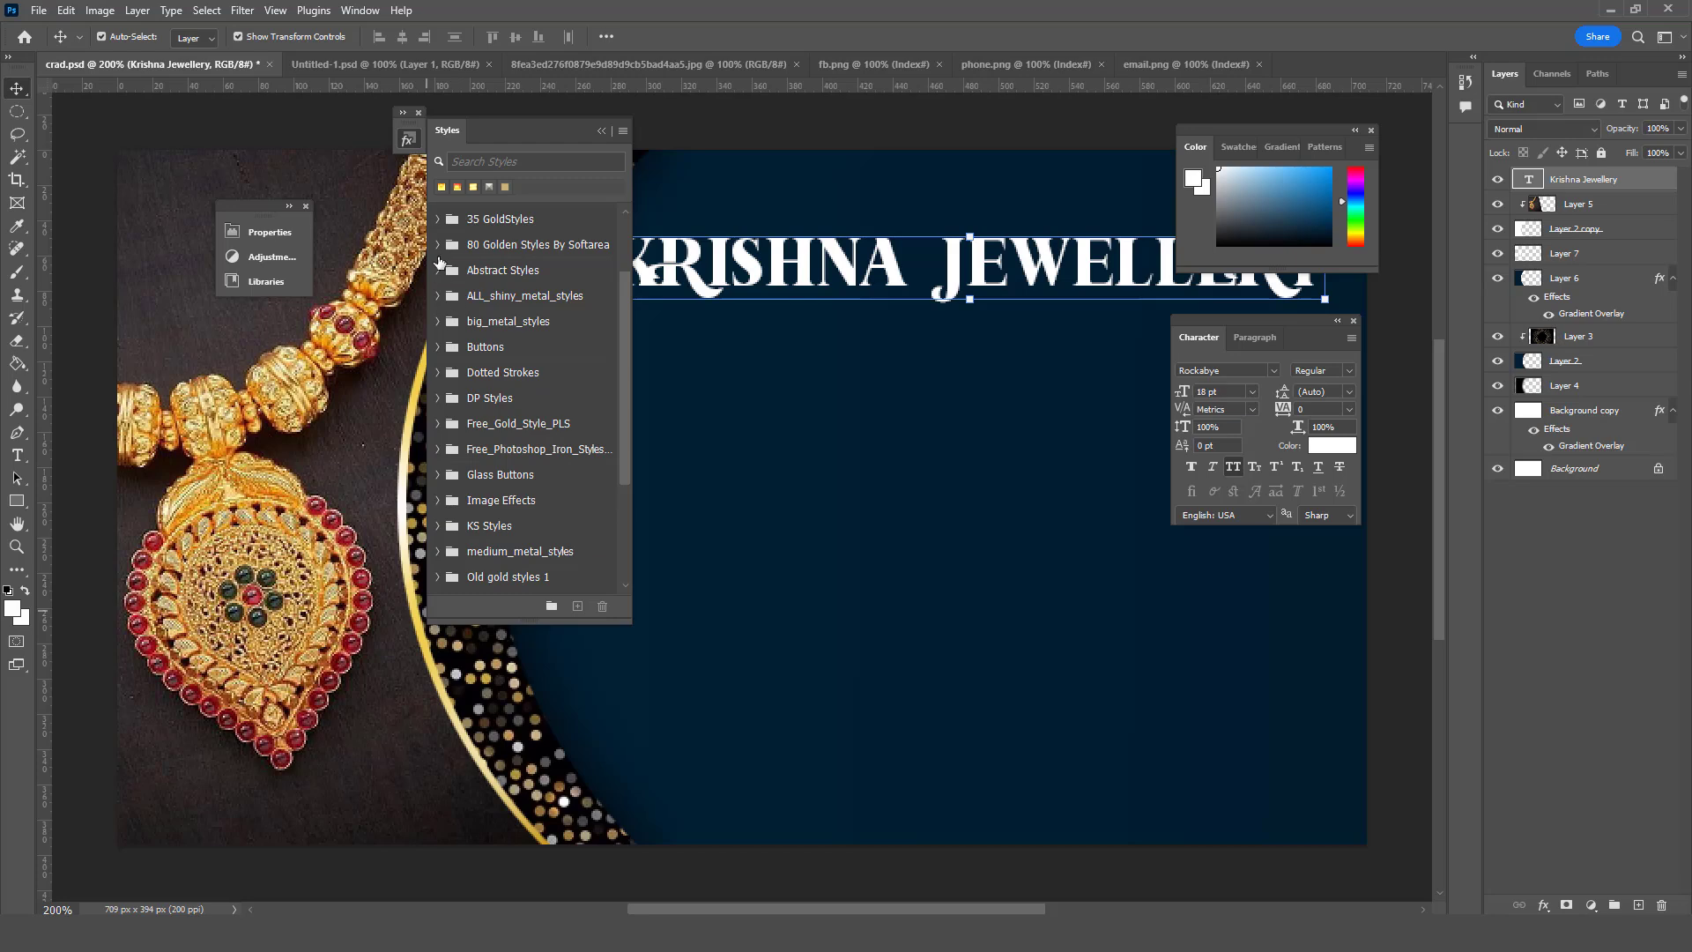
pyautogui.click(436, 244)
pyautogui.scroll(-2, 479, 406)
pyautogui.scroll(-2, 479, 406)
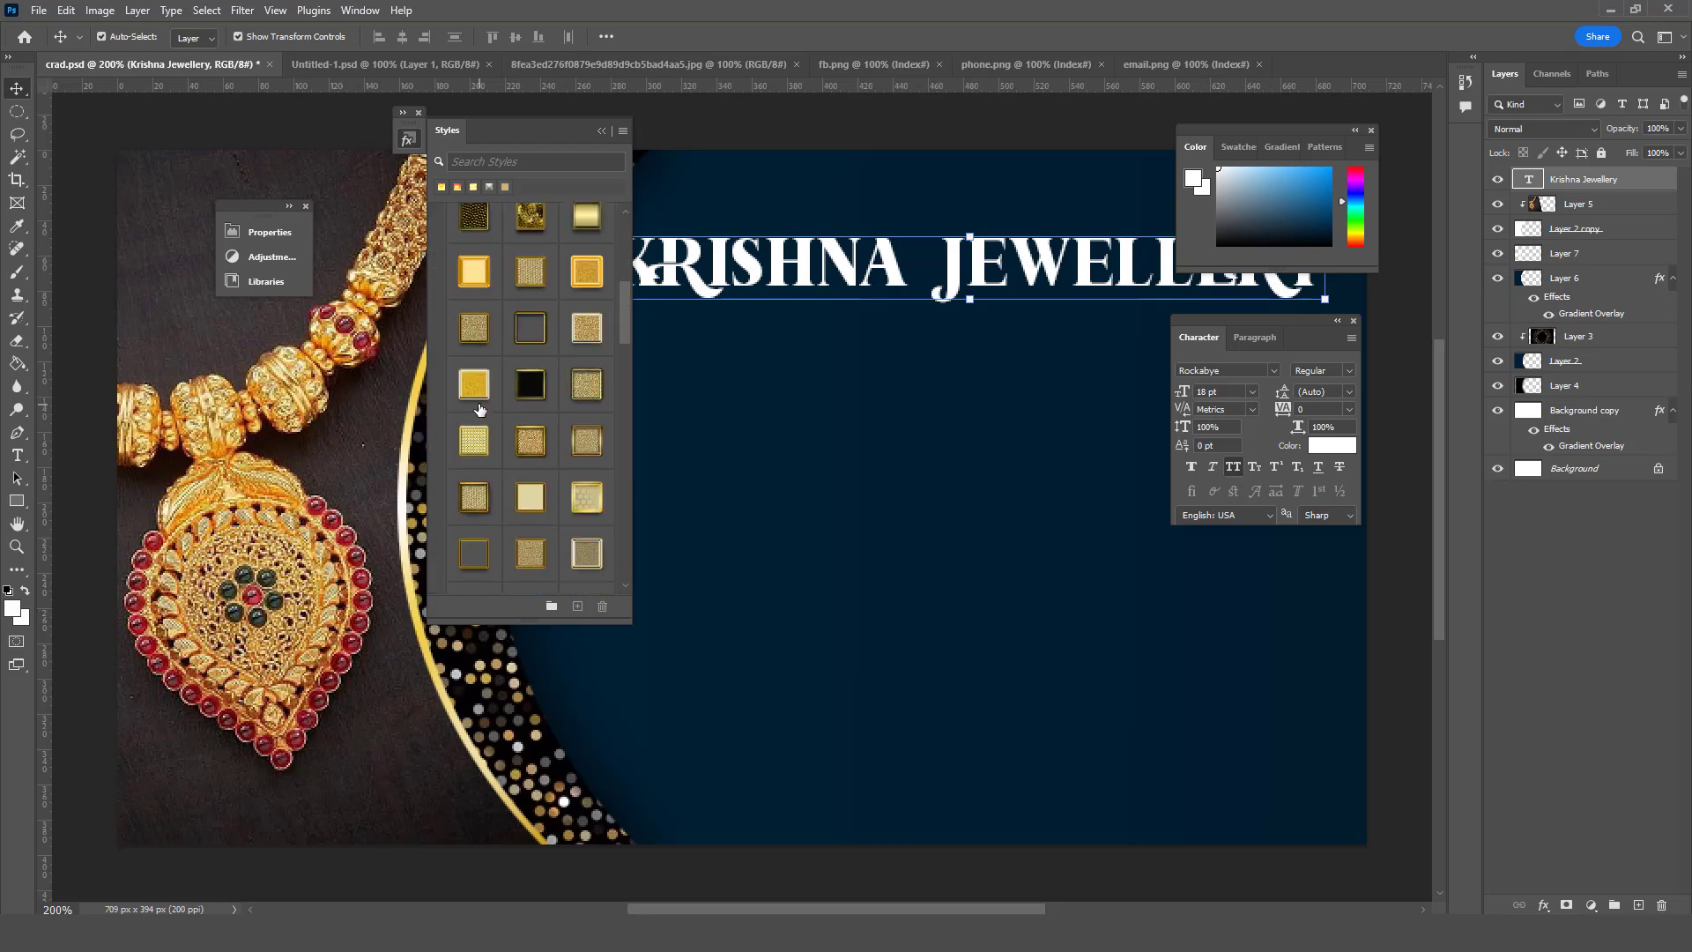
pyautogui.scroll(-2, 478, 406)
# - Apply the first gold style to the title and open its Layer Style settings
pyautogui.click(529, 559)
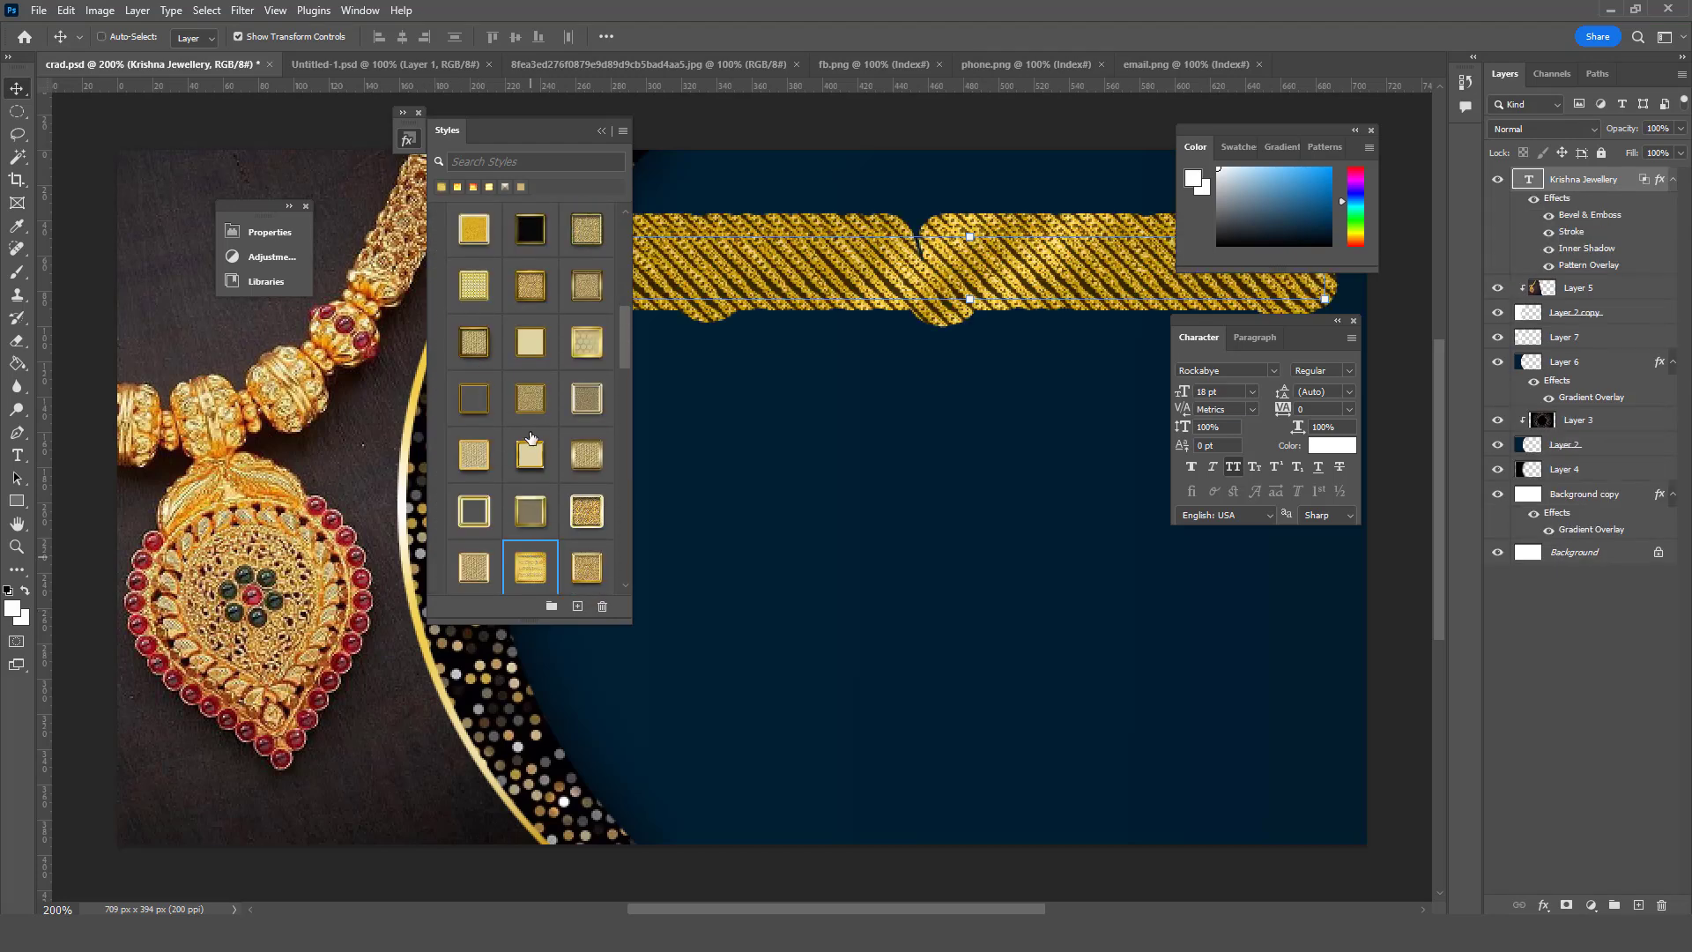
pyautogui.click(524, 336)
pyautogui.click(477, 229)
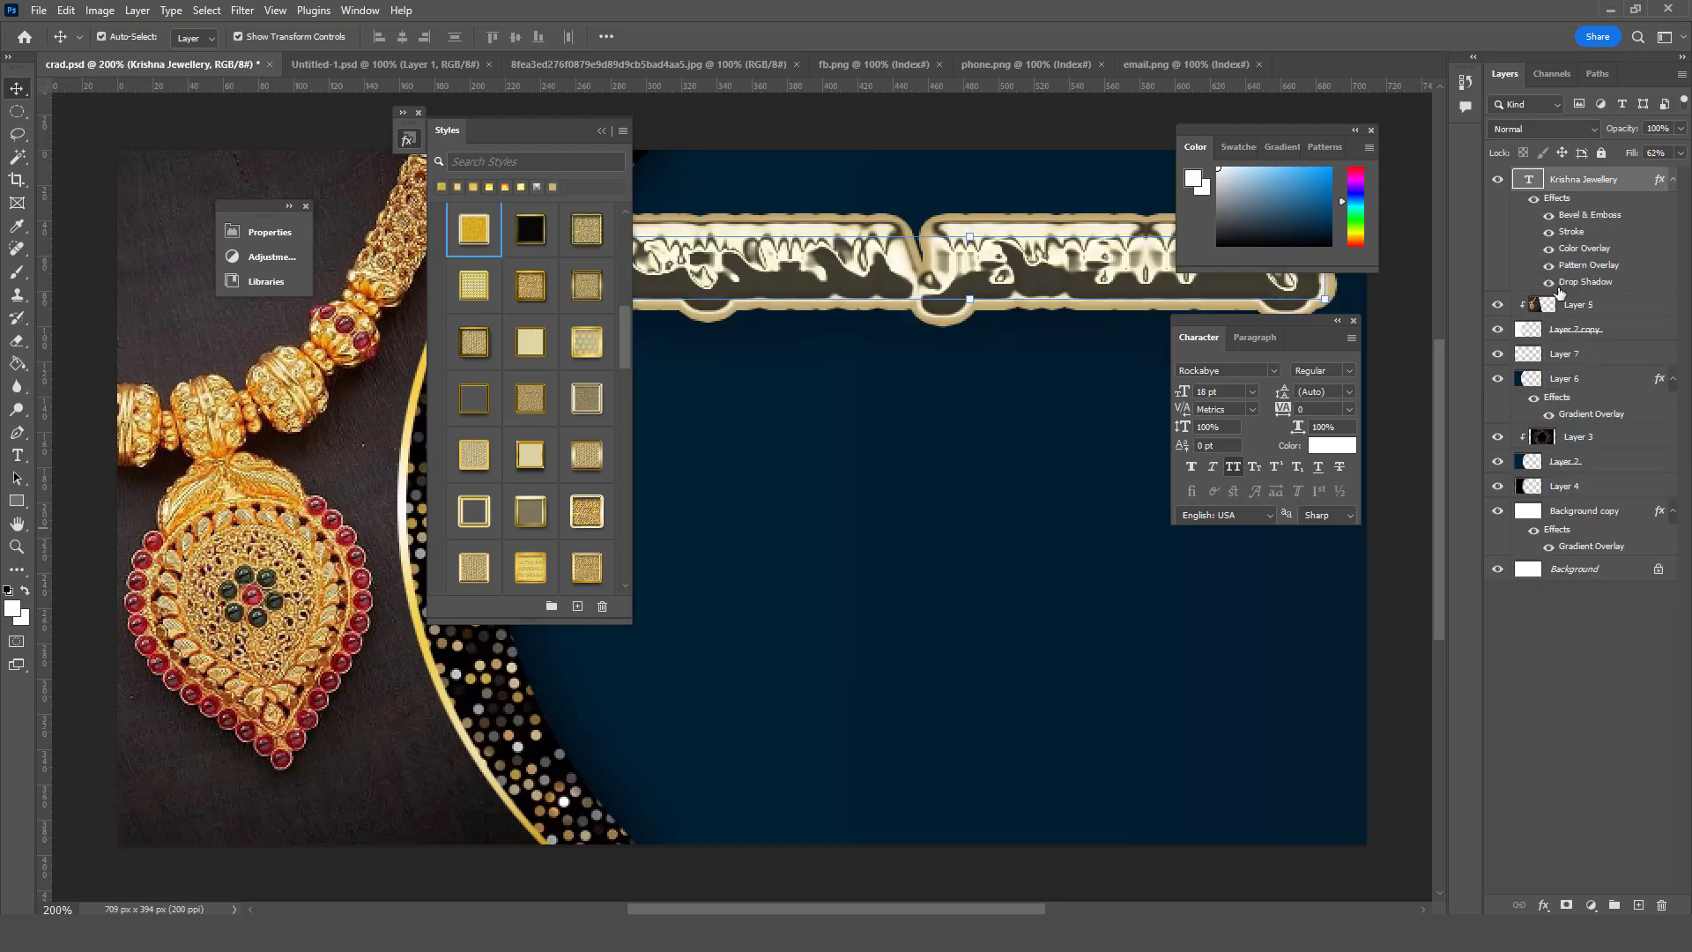
pyautogui.doubleClick(1571, 282)
pyautogui.click(1060, 256)
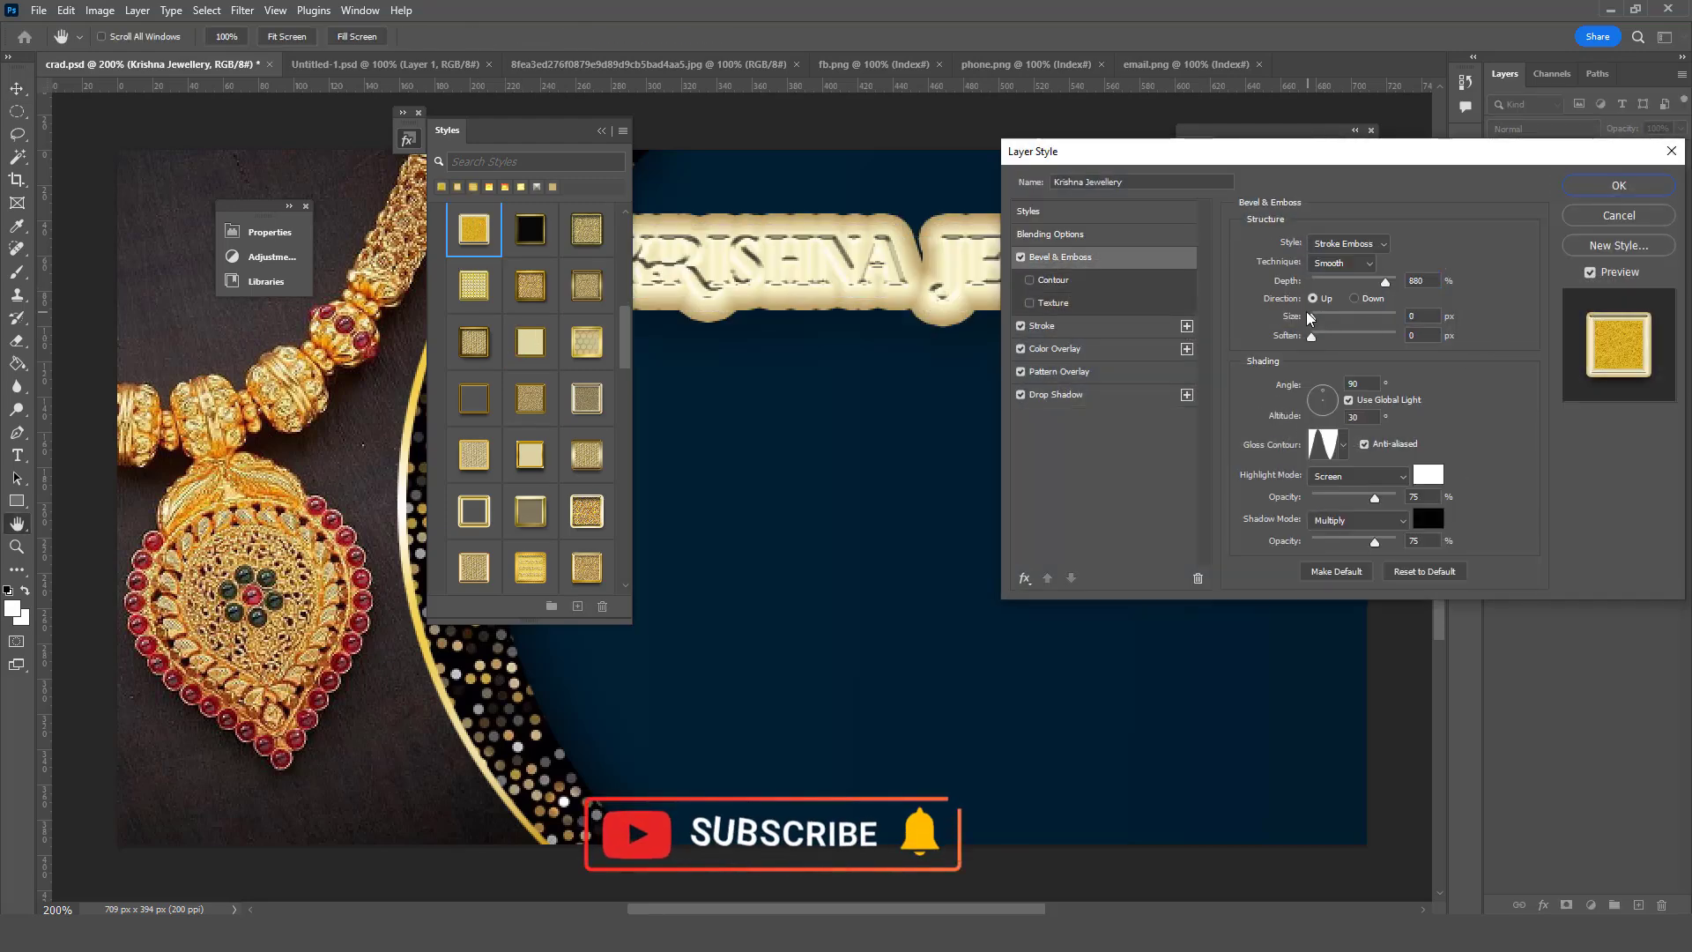
# - Thin the title's Stroke to about 2 px, set Bevel & Emboss depth to 95%, and apply
pyautogui.click(1042, 325)
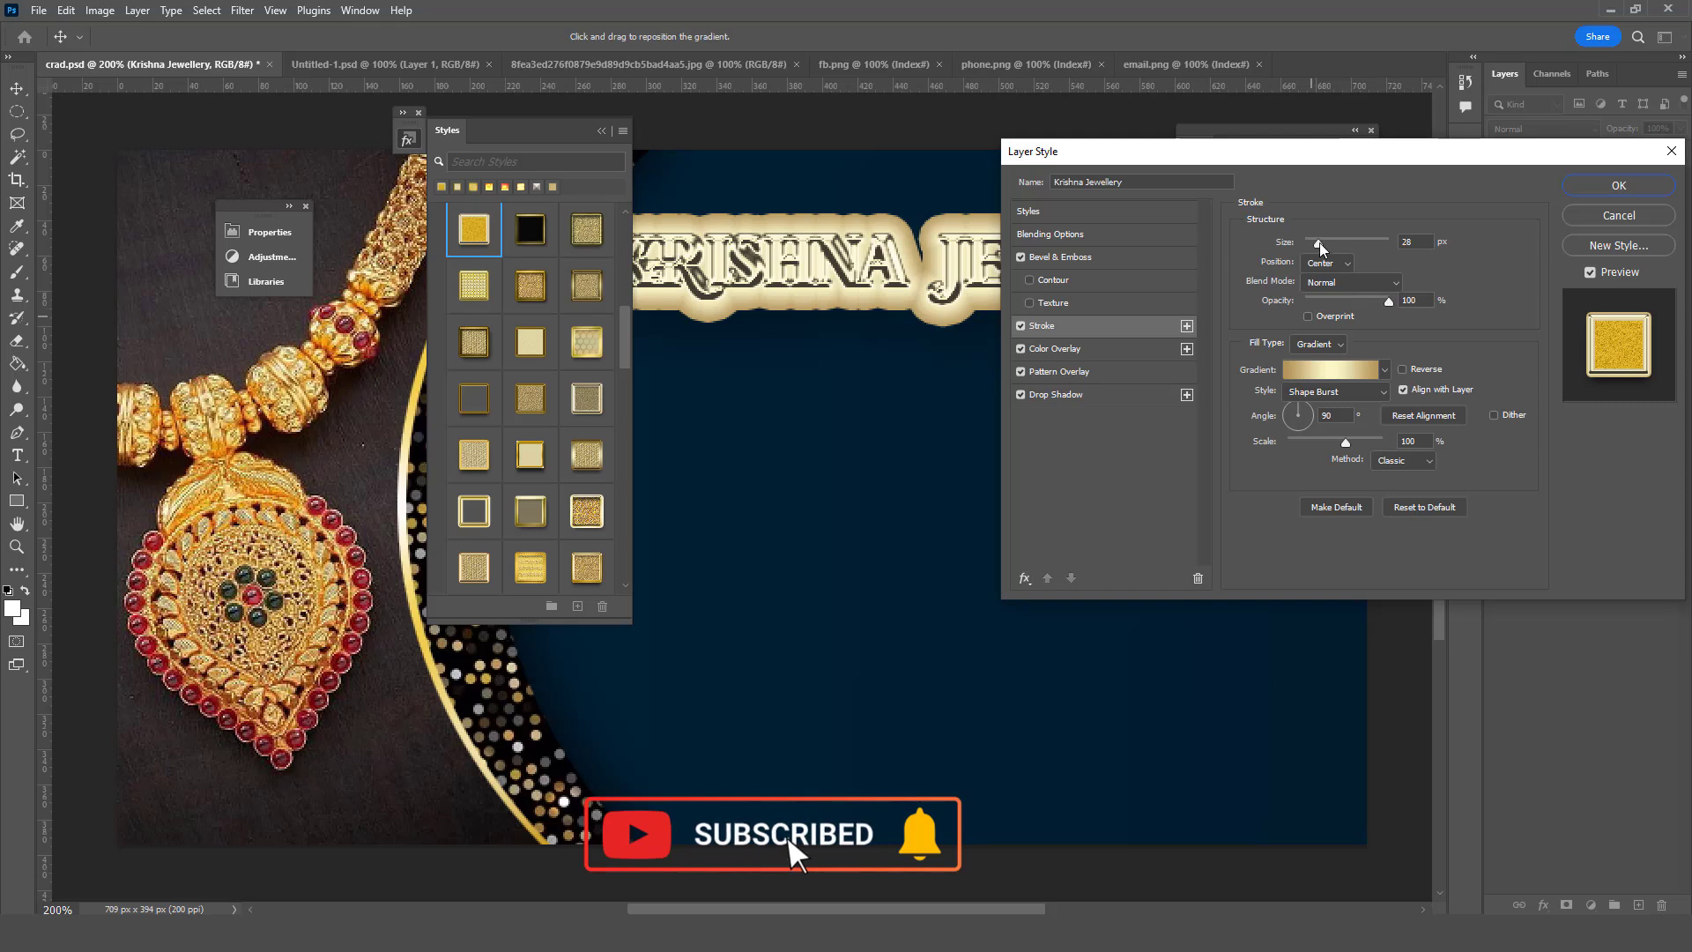
pyautogui.moveTo(1330, 241); pyautogui.dragTo(1312, 247)
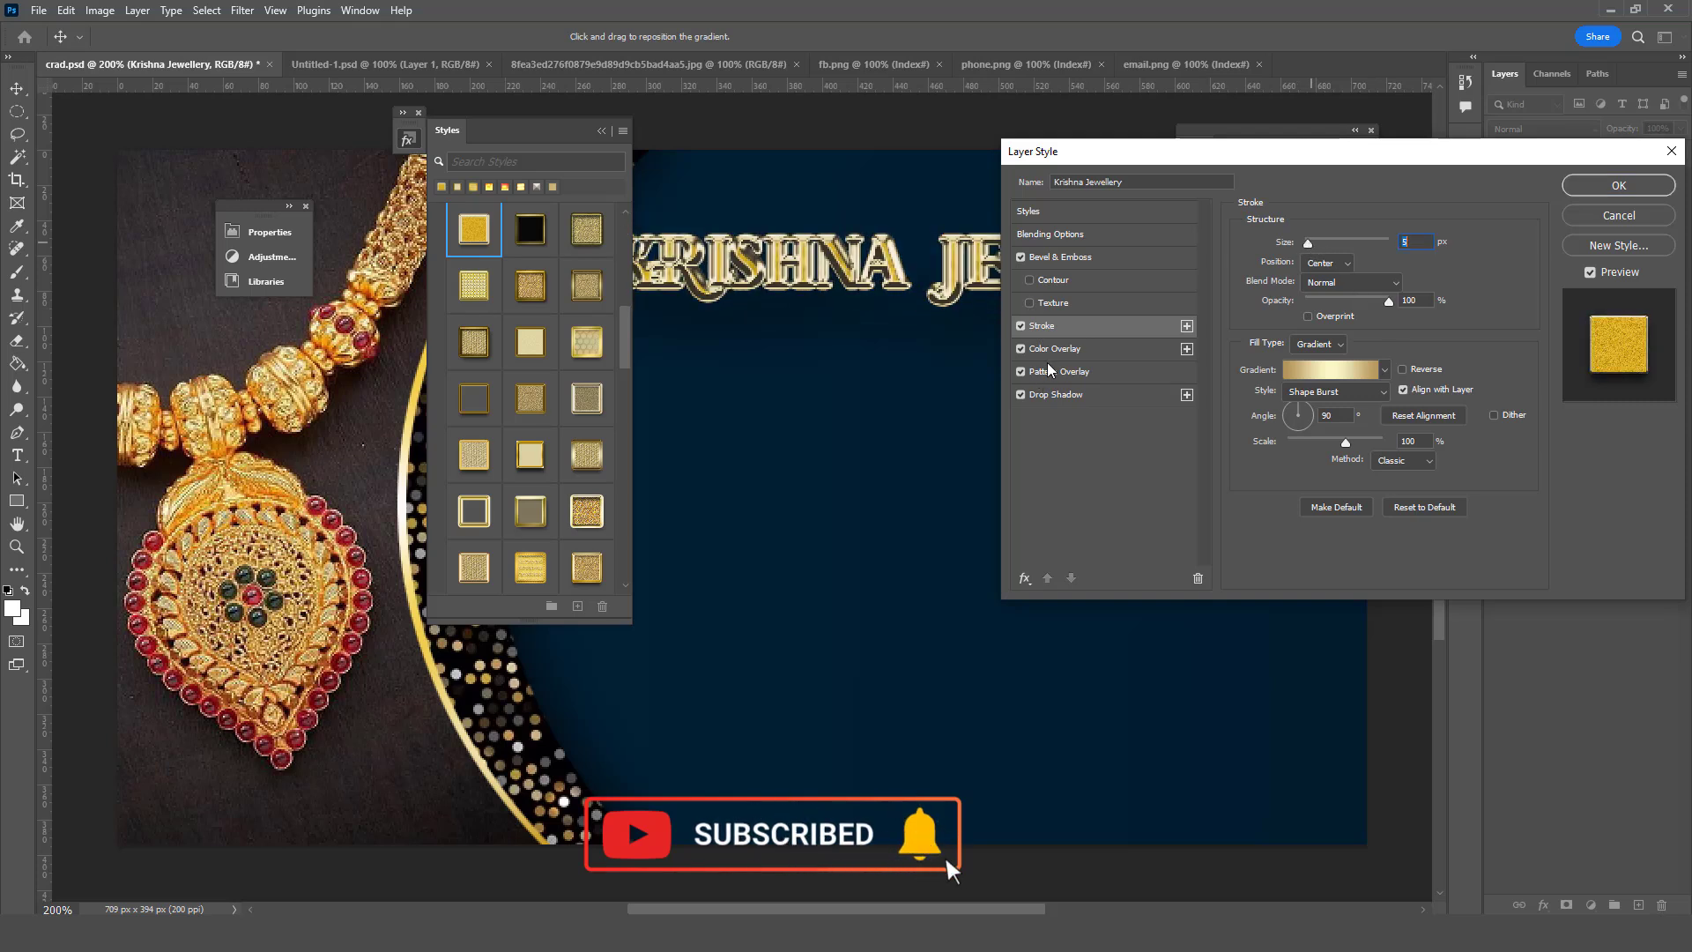
pyautogui.click(1051, 394)
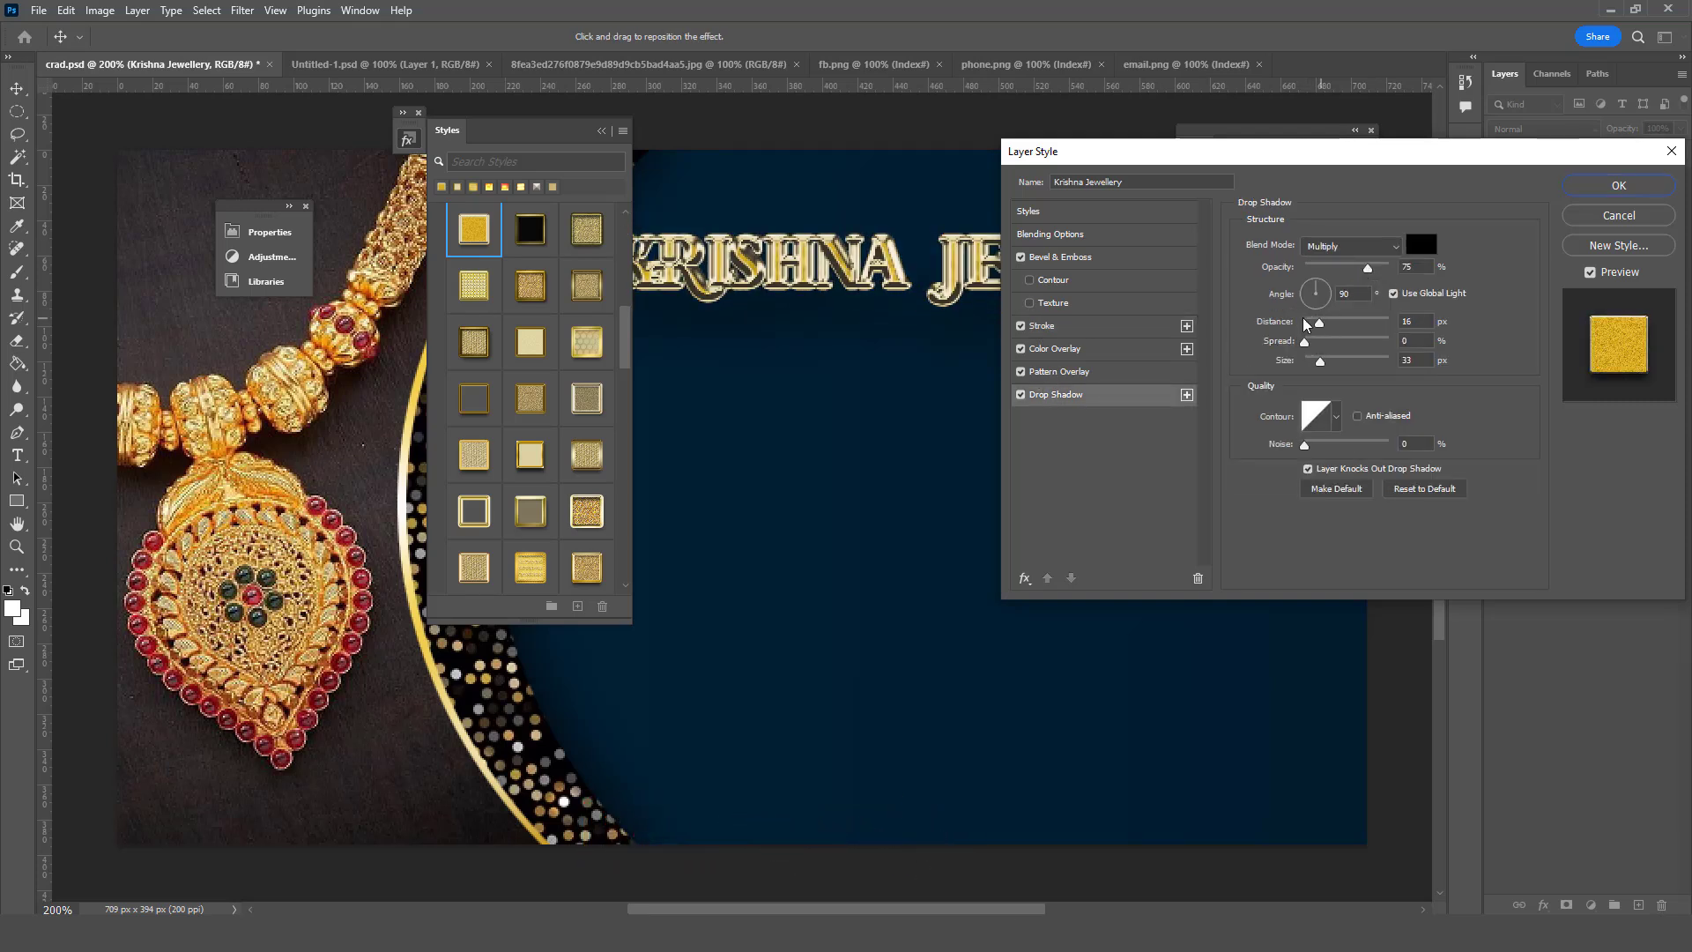
pyautogui.click(1042, 327)
pyautogui.moveTo(1310, 243); pyautogui.dragTo(1305, 245)
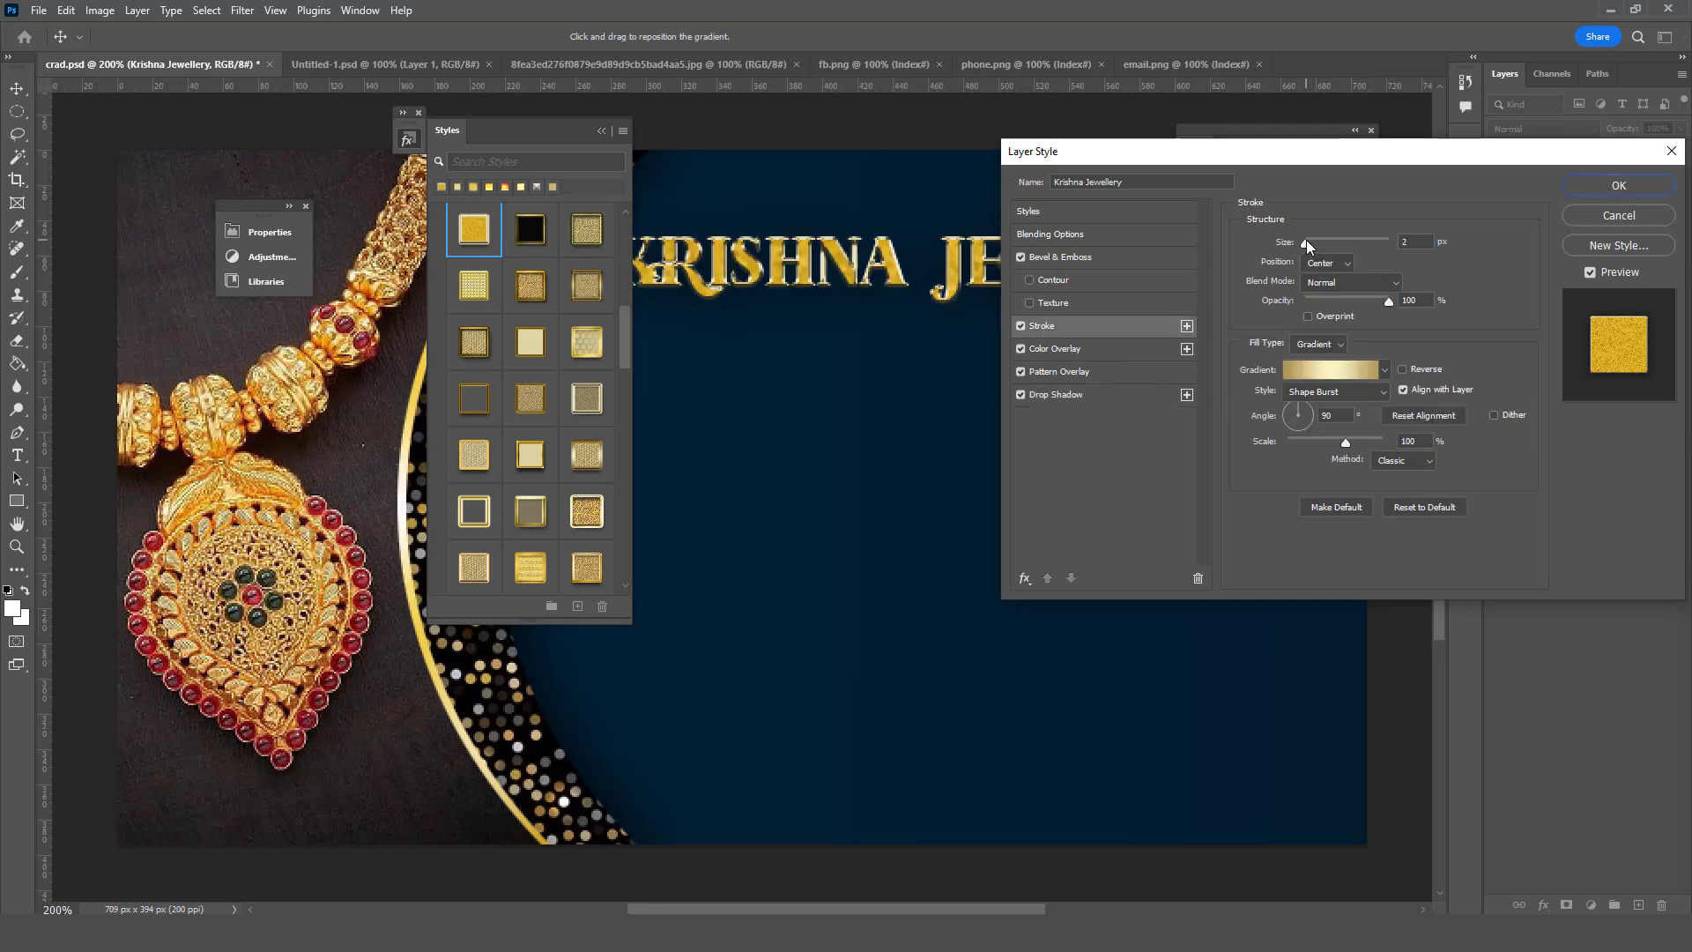
pyautogui.click(1411, 241)
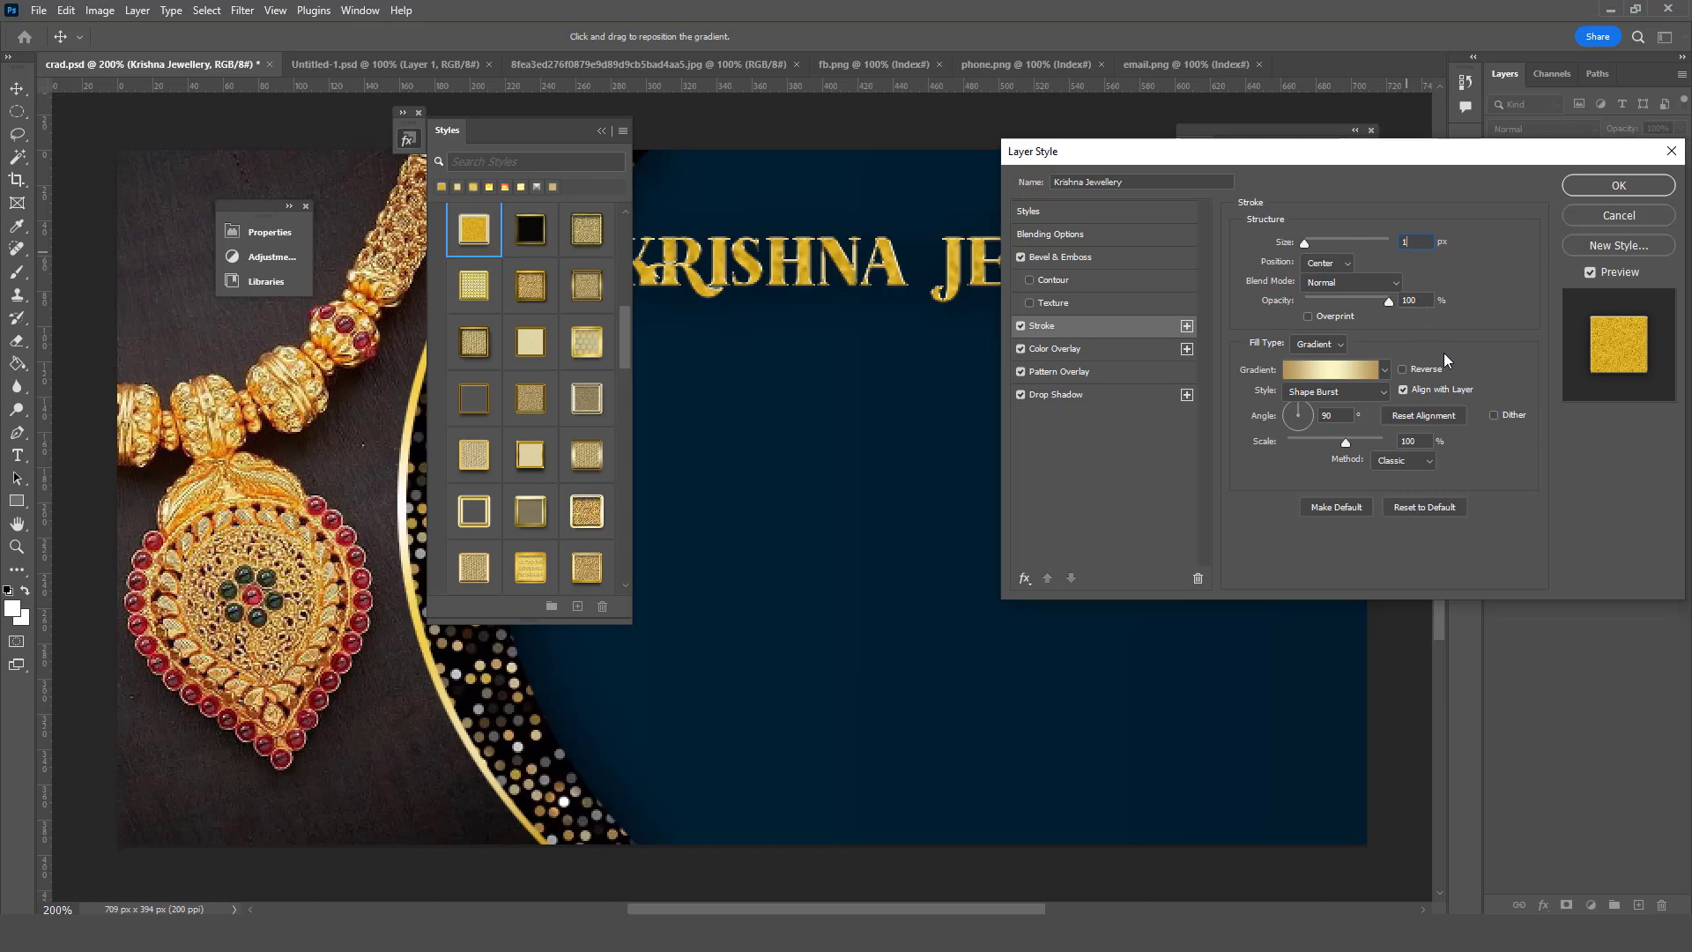
pyautogui.click(1049, 258)
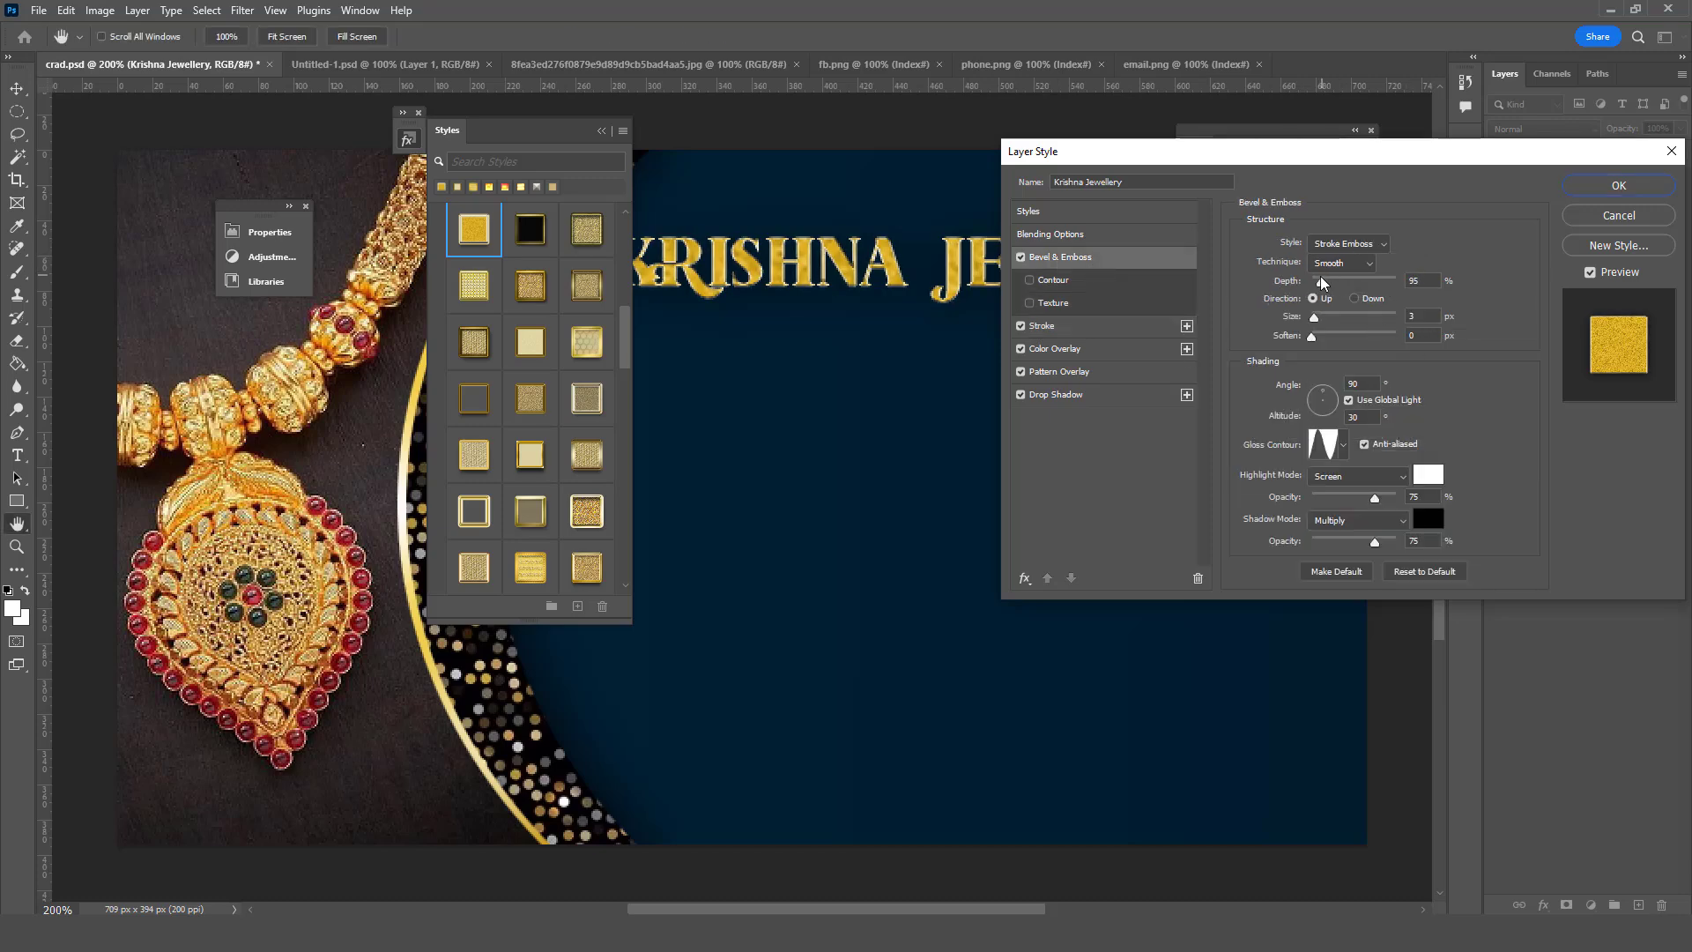
pyautogui.click(1619, 185)
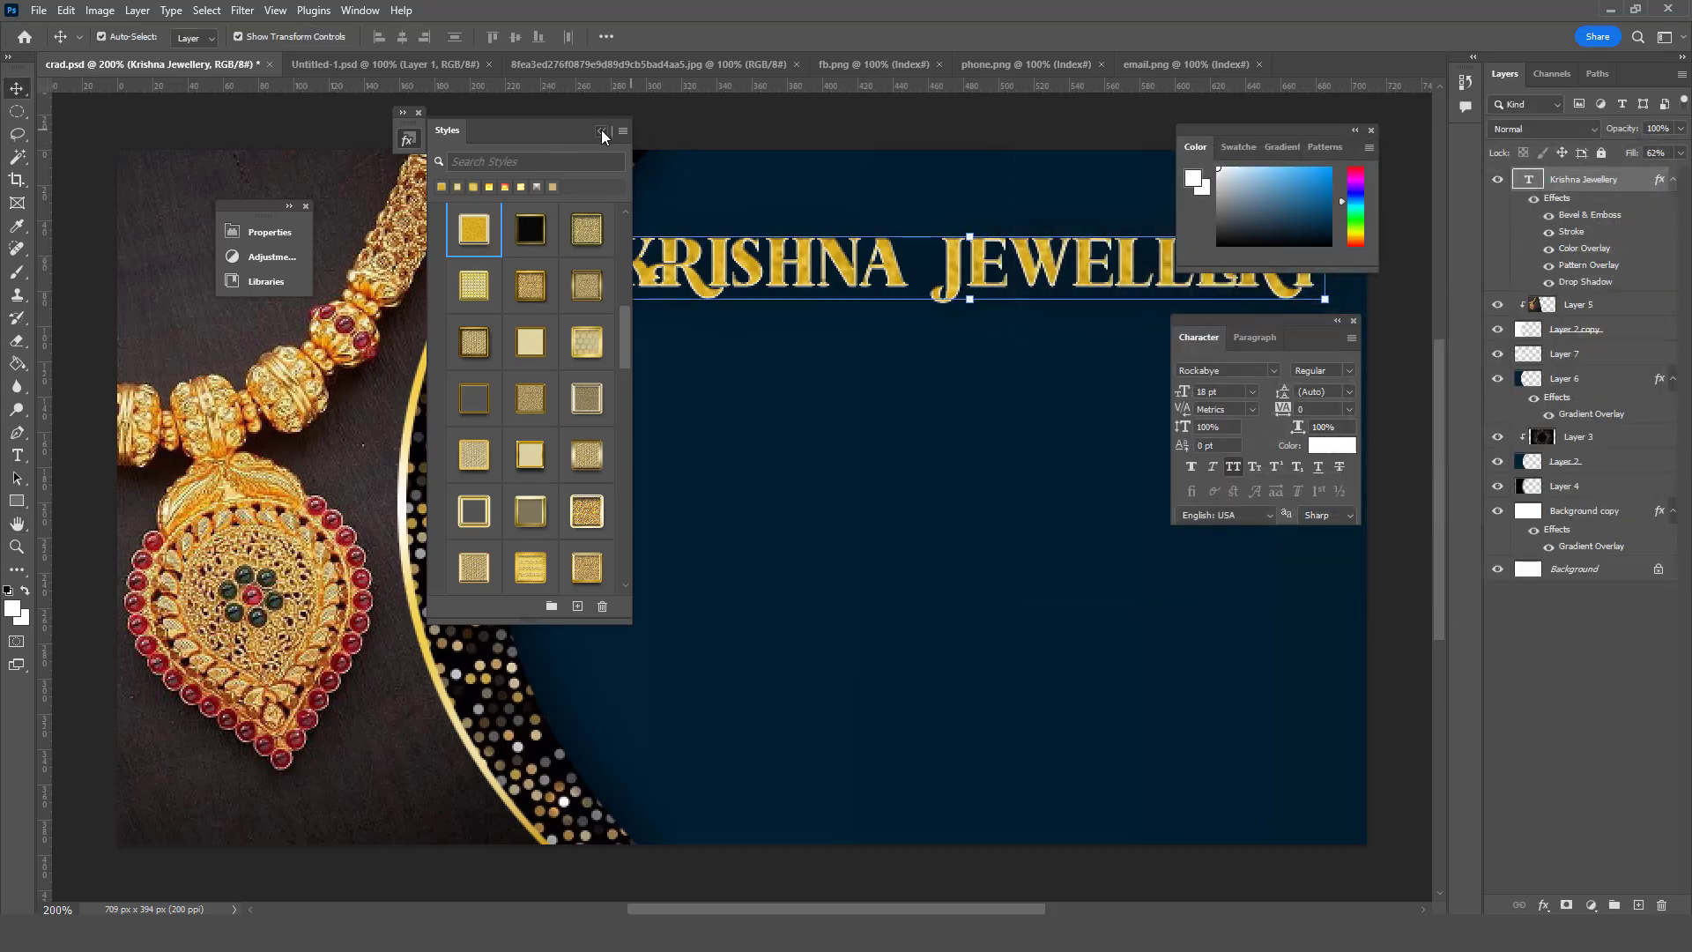
# - Preview the card full-screen without panels at different zoom levels
pyautogui.press('Tab')
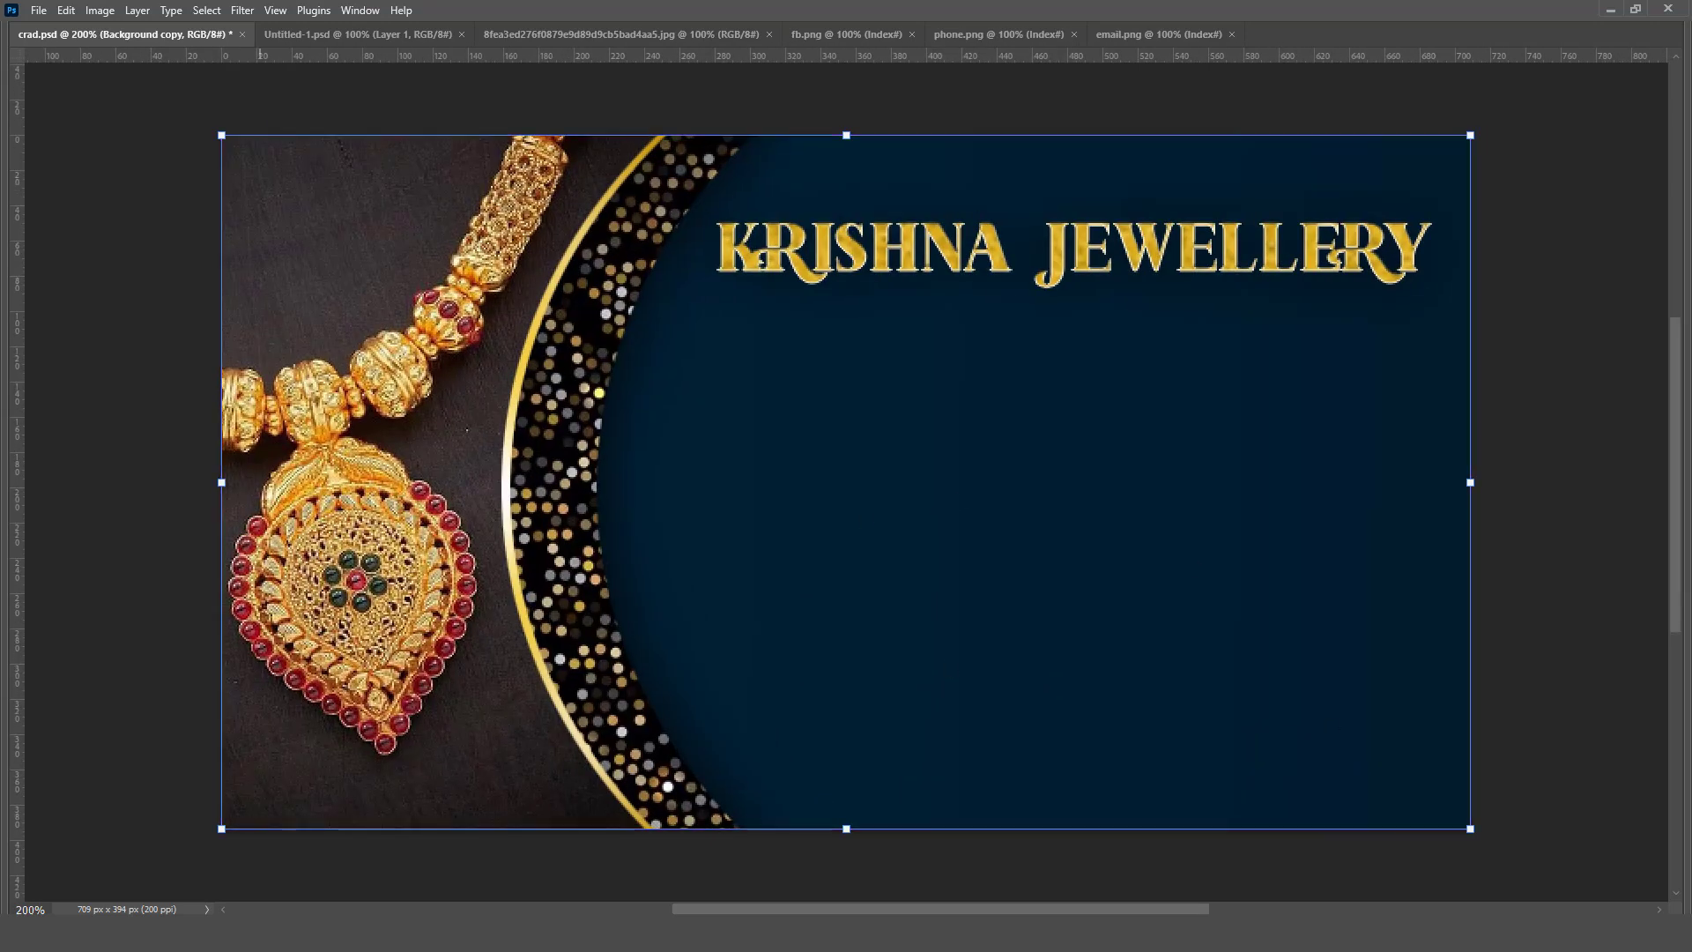
pyautogui.hotkey('ctrl', '-')
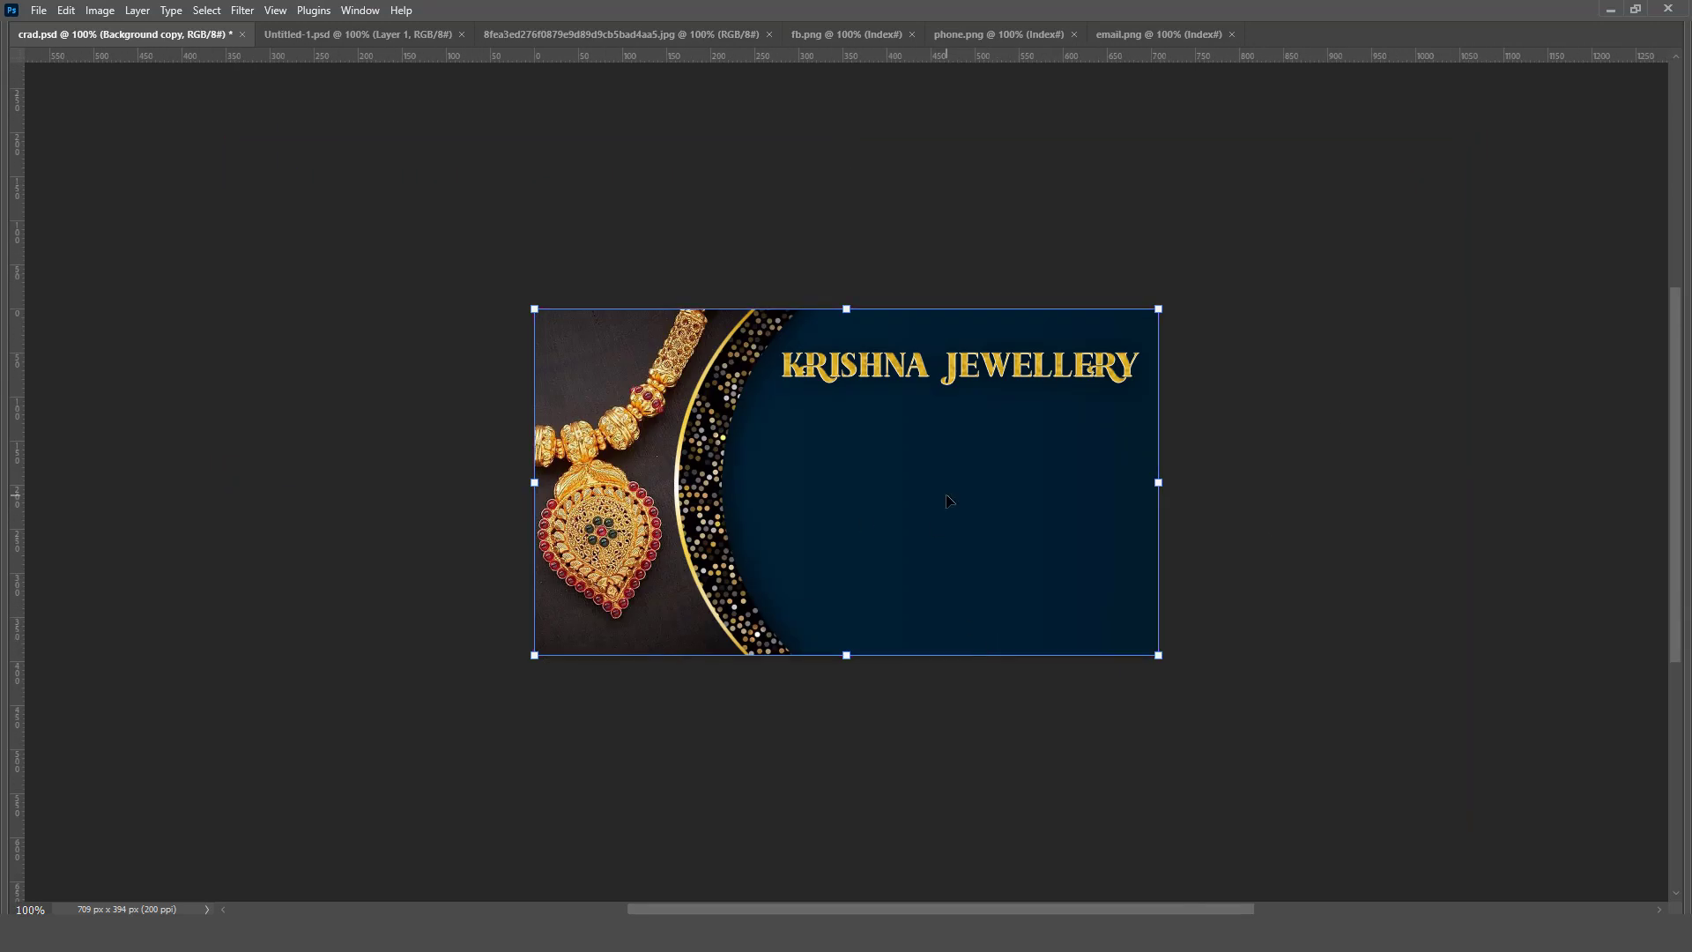
pyautogui.hotkey('ctrl', '+')
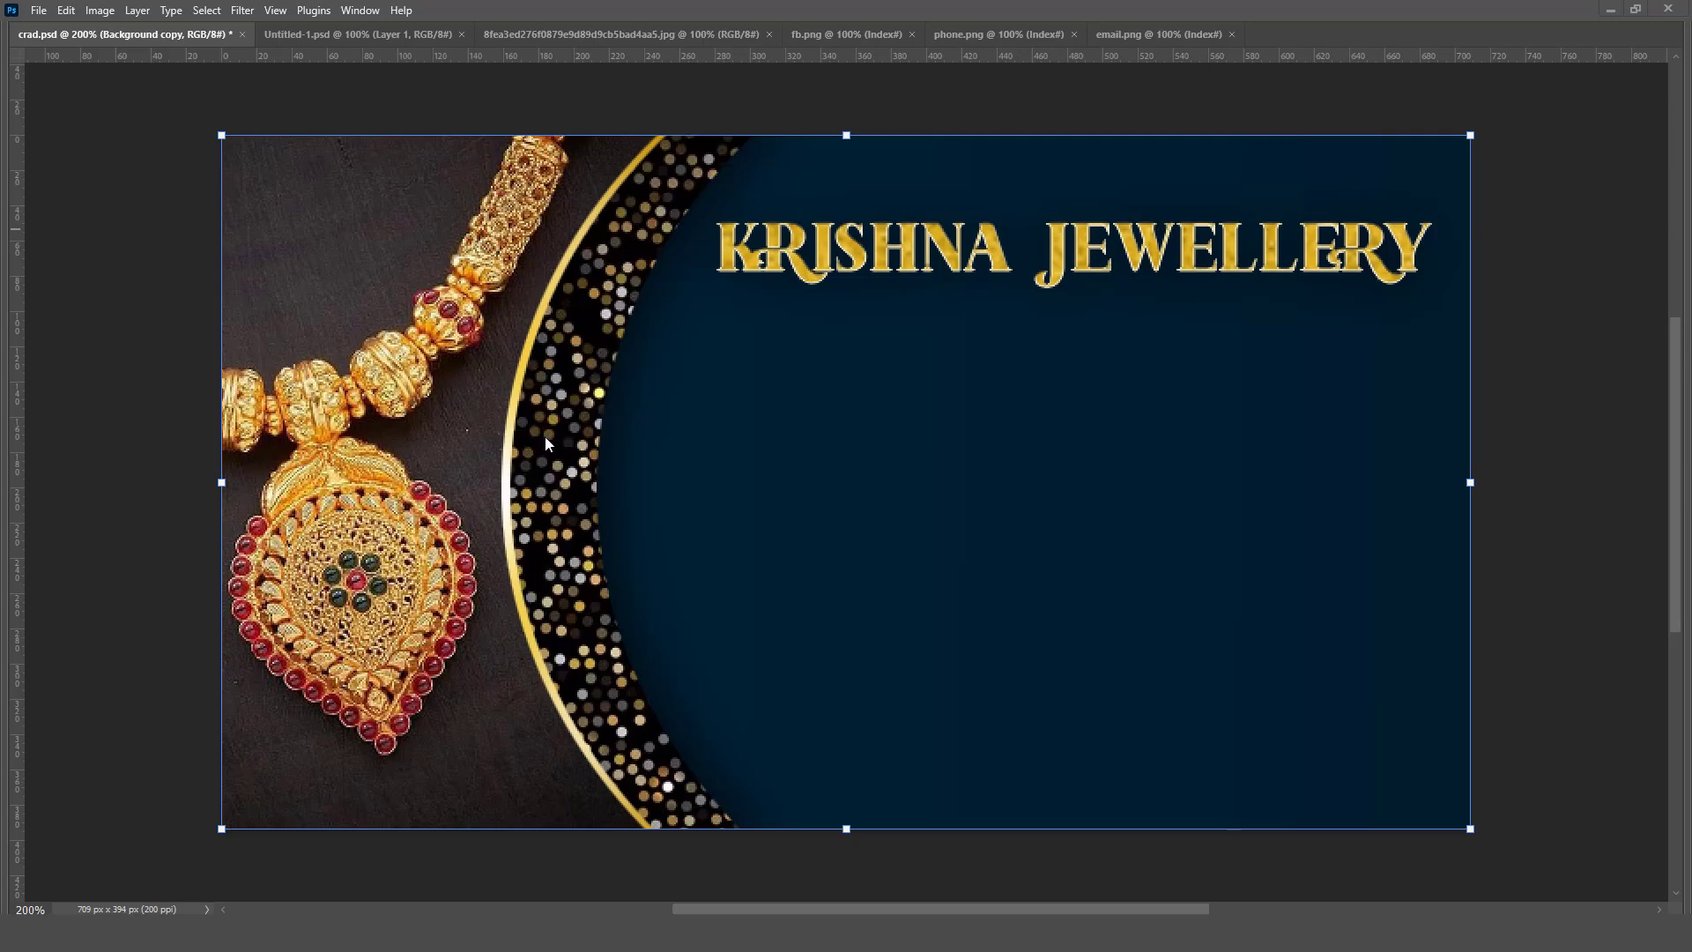
pyautogui.click(643, 34)
# - In phone.png, Magic Wand select the handset and outer ring of the icon
pyautogui.click(769, 34)
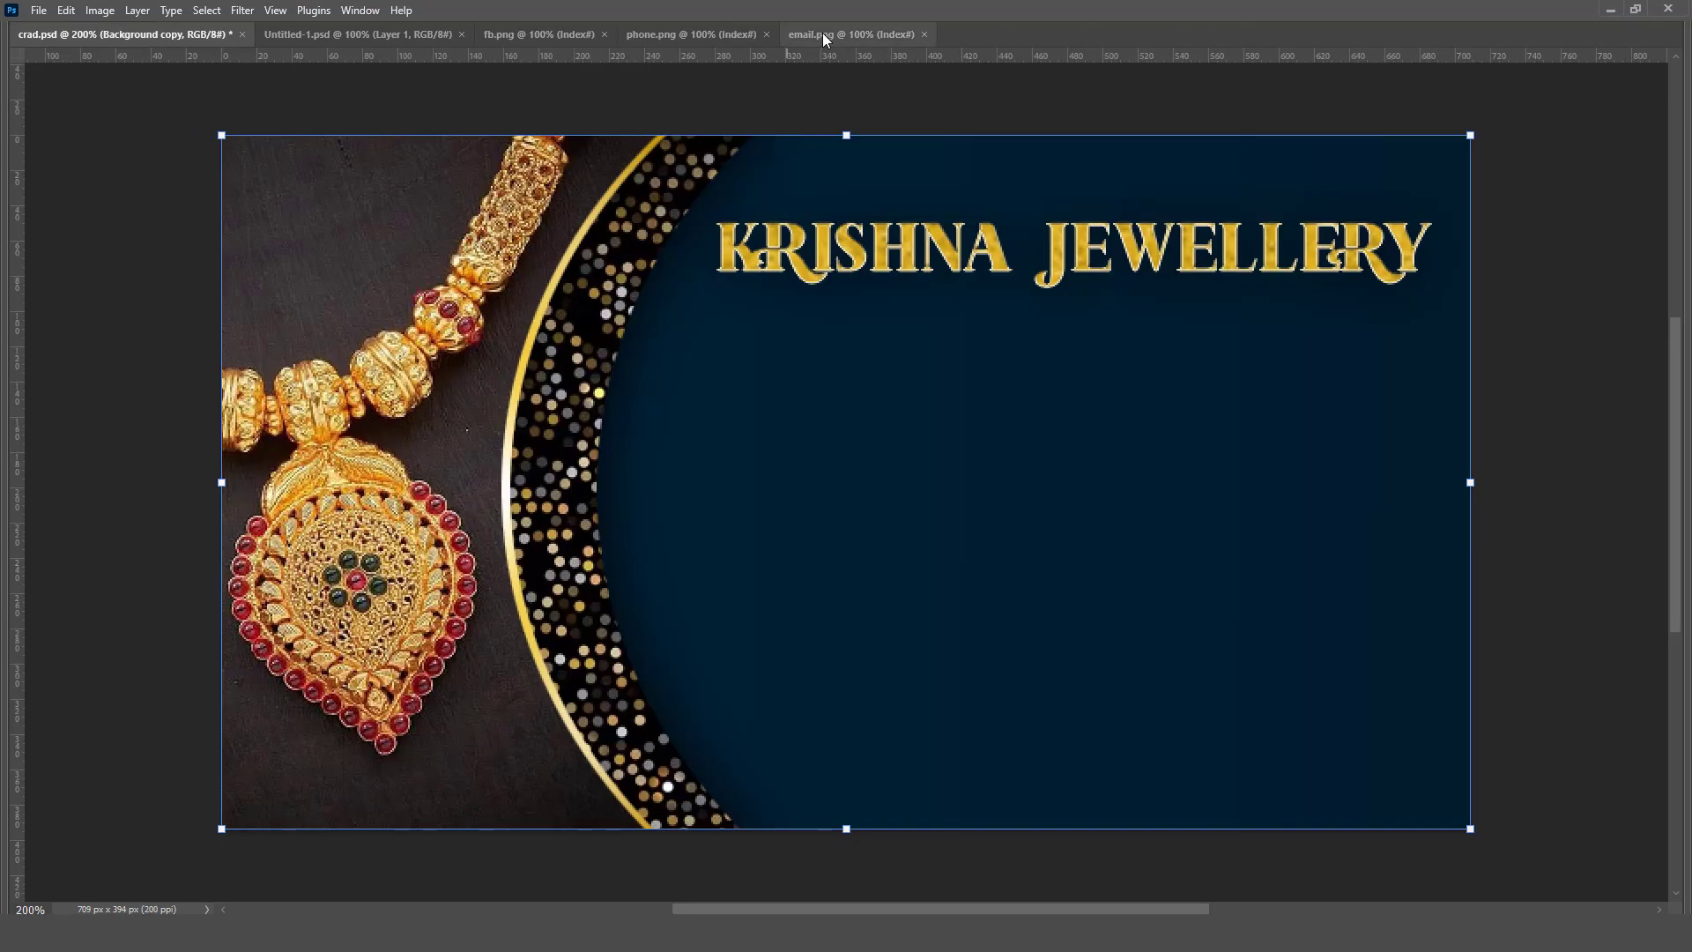
pyautogui.click(692, 35)
pyautogui.press('Tab')
pyautogui.hotkey('ctrl', '+')
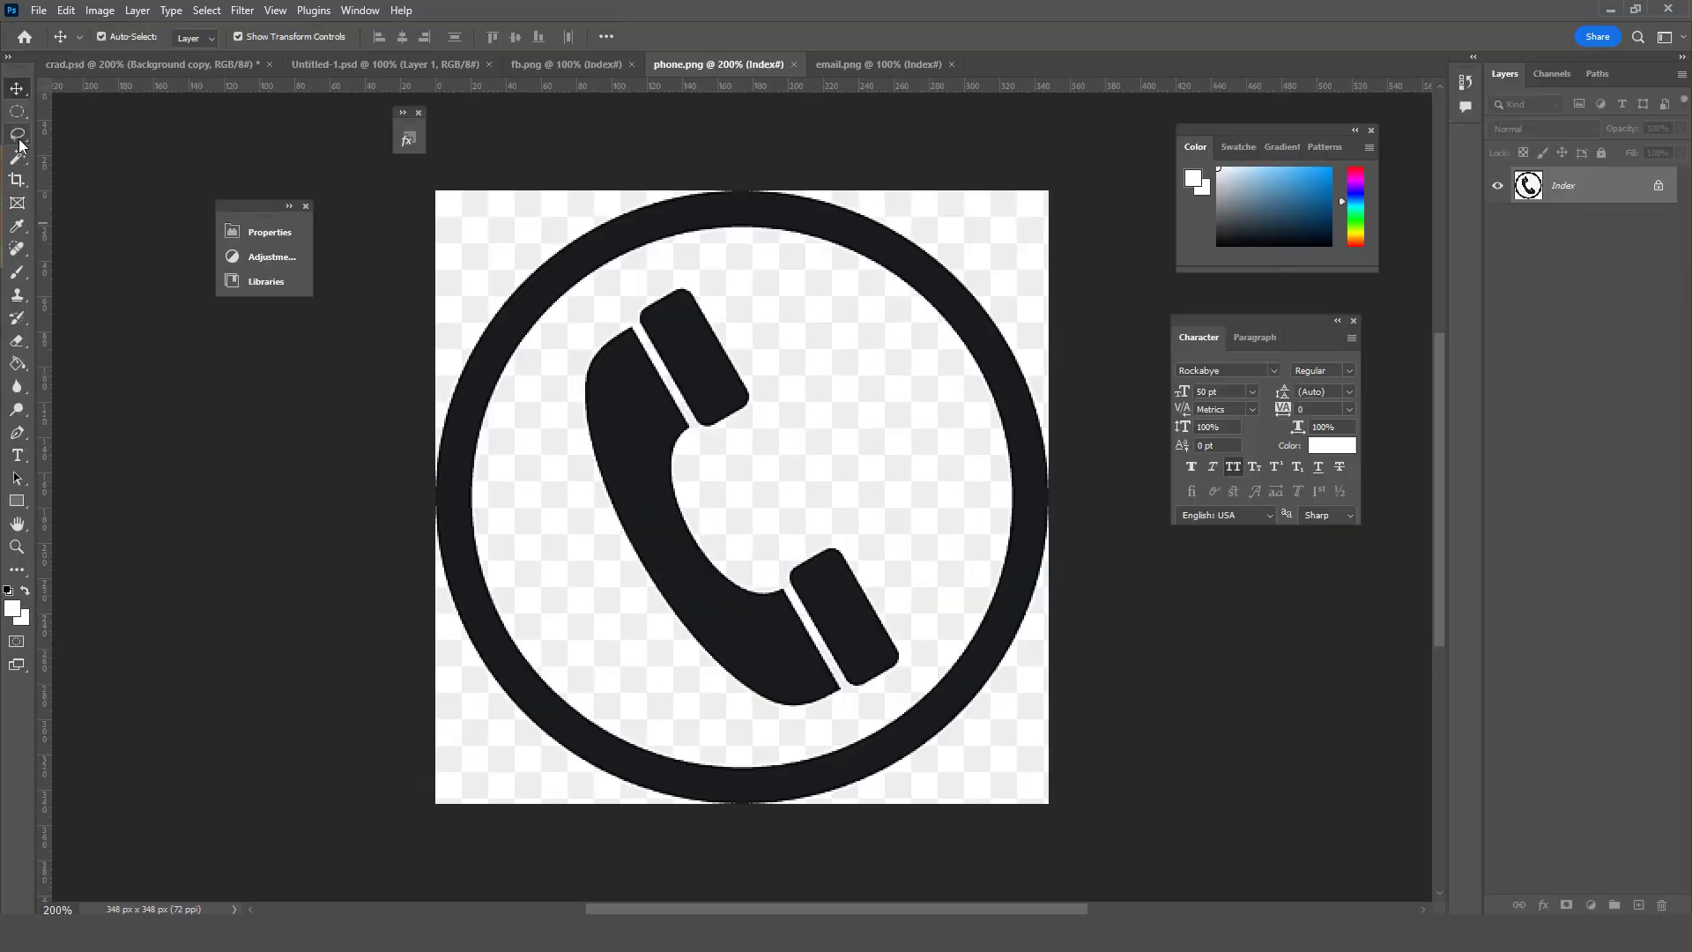
pyautogui.rightClick(16, 157)
pyautogui.click(88, 201)
pyautogui.click(699, 381)
pyautogui.click(890, 744)
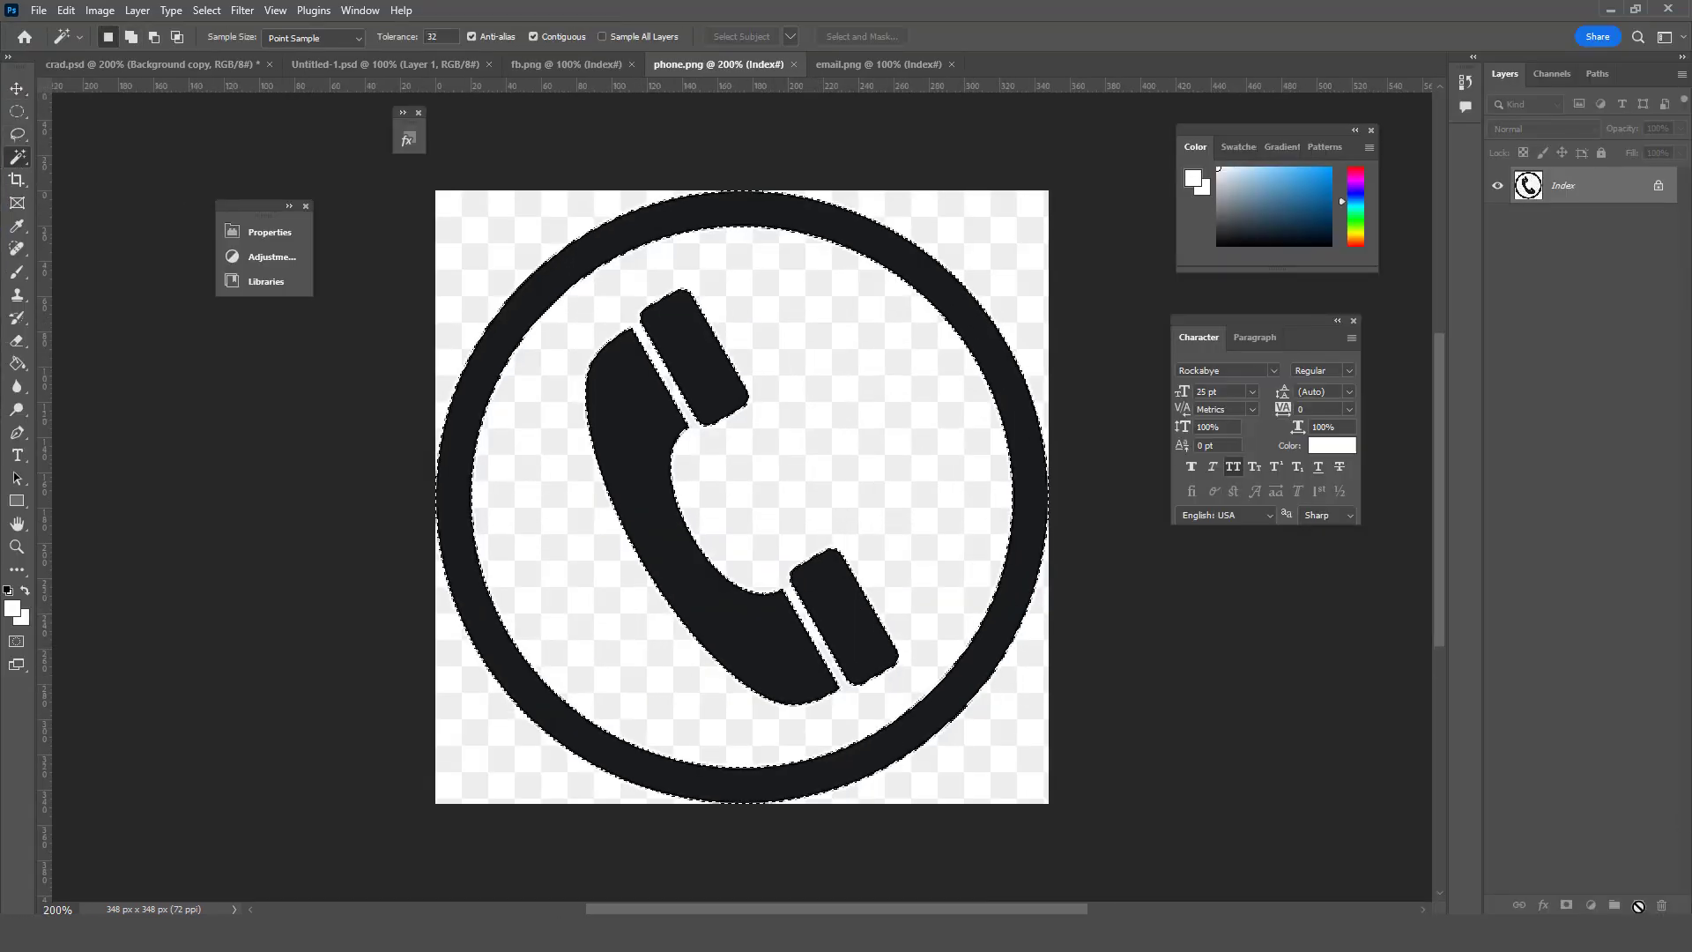
# - Convert to RGB, fill the icon black on a new layer, and drag it into the card
pyautogui.click(99, 10)
pyautogui.click(308, 105)
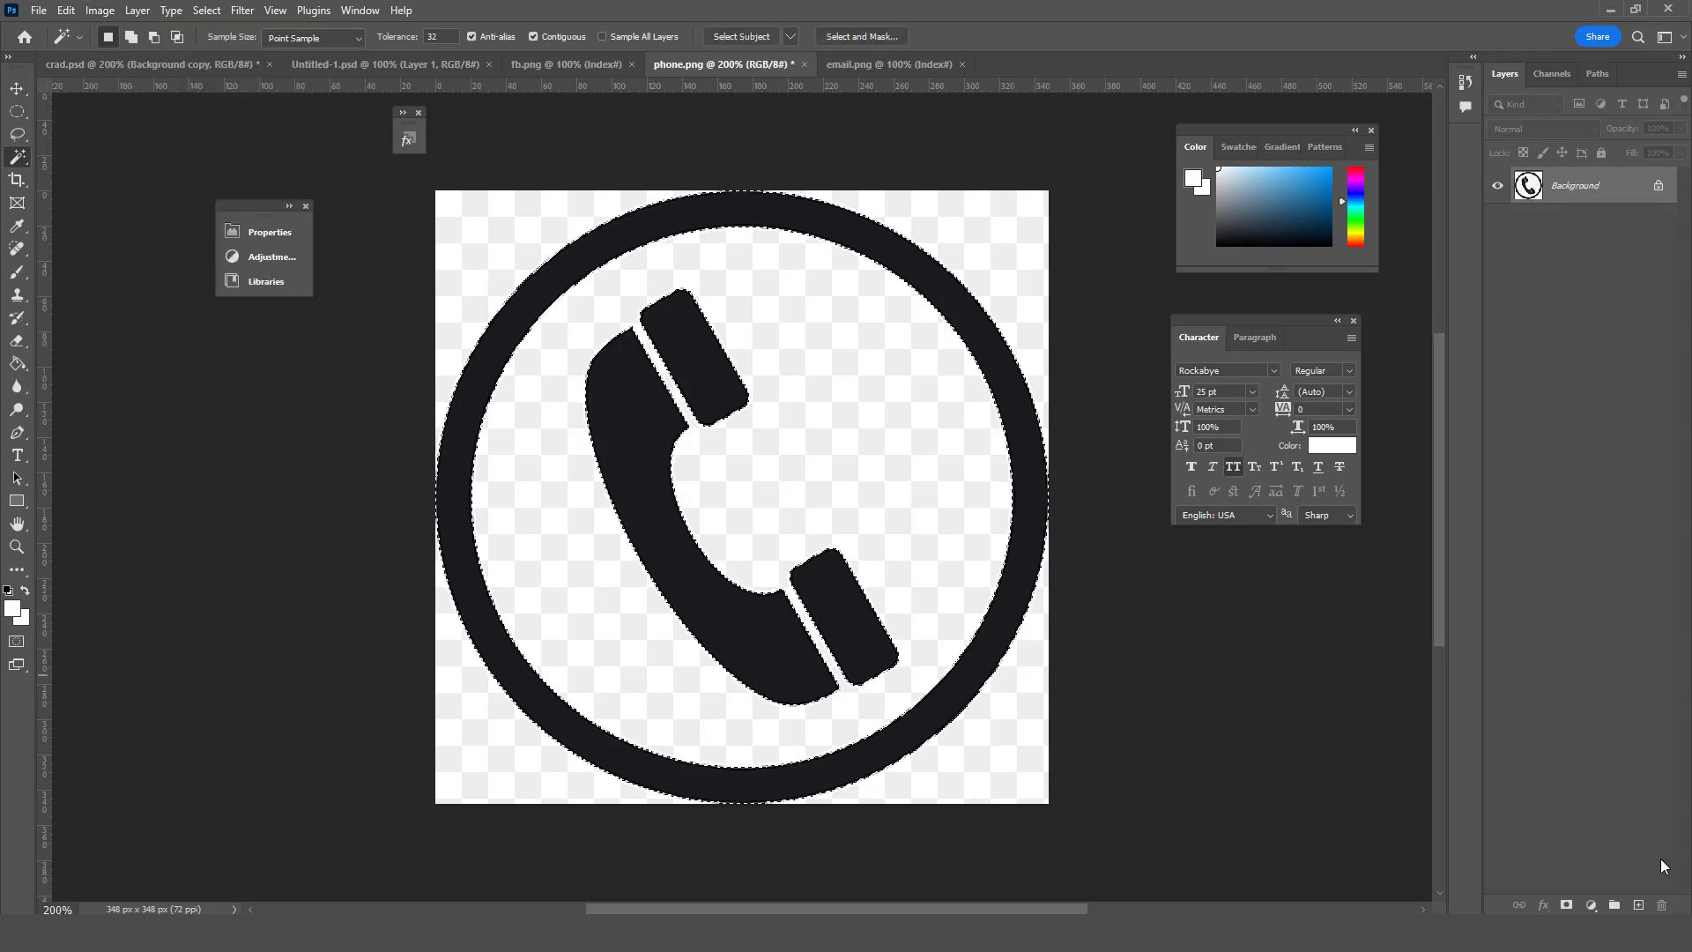
pyautogui.click(1638, 905)
pyautogui.press('g')
pyautogui.press('d')
pyautogui.click(641, 432)
pyautogui.press('v')
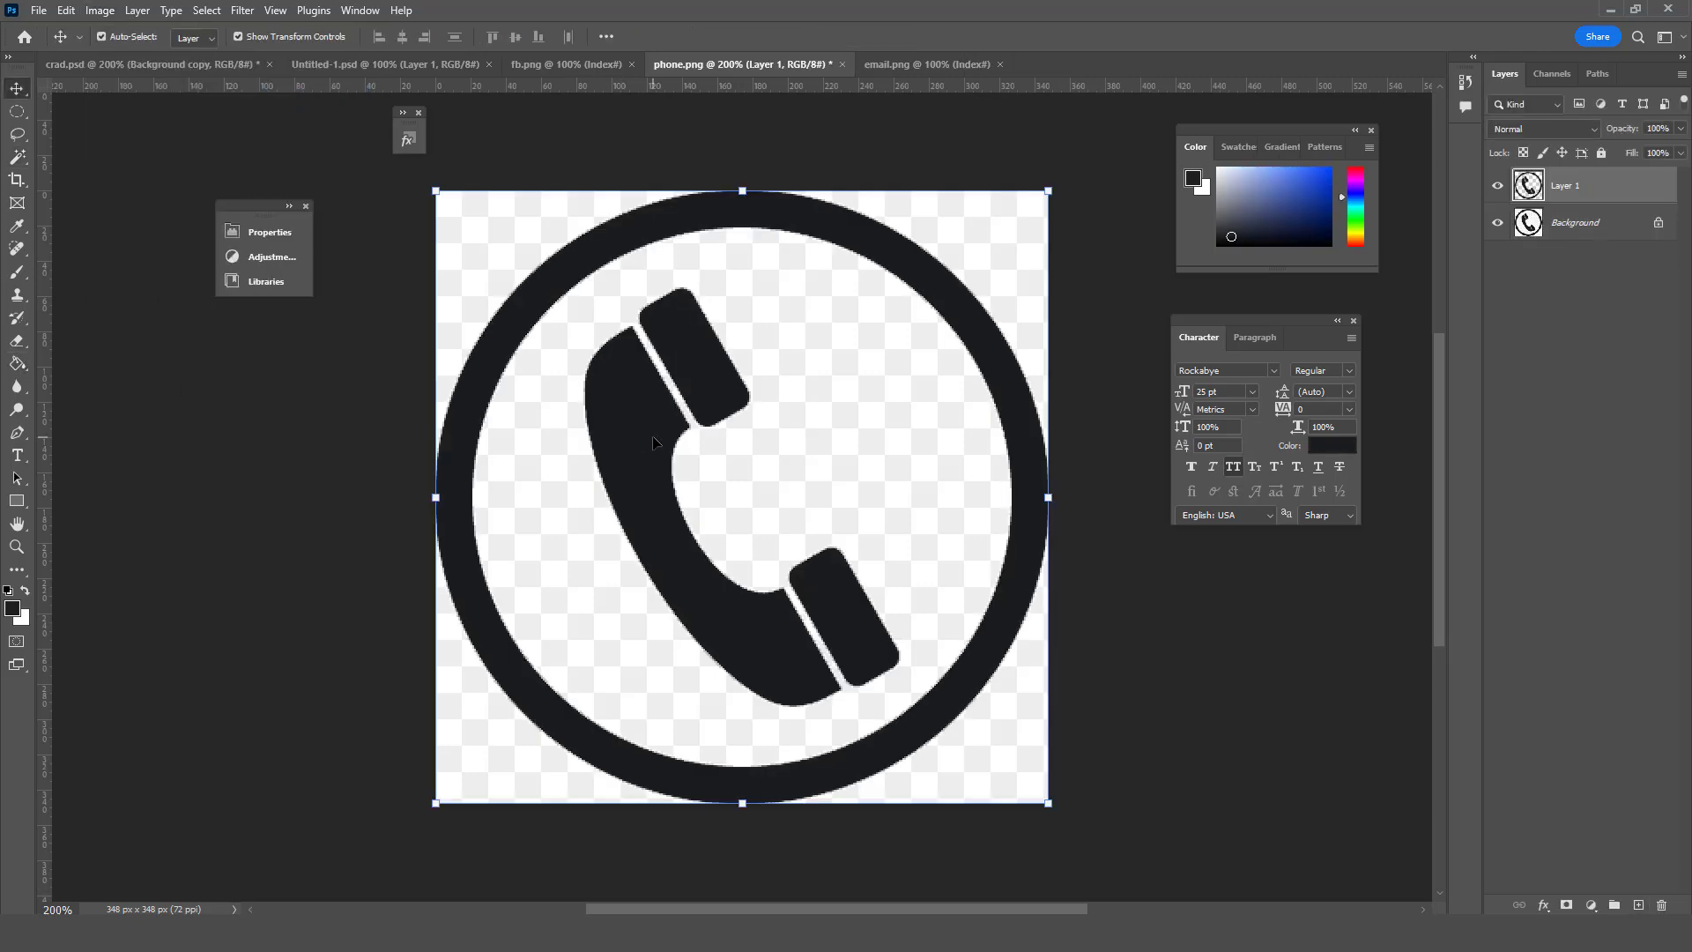
pyautogui.moveTo(640, 431)
pyautogui.mouseDown()
pyautogui.moveTo(863, 535)
pyautogui.moveTo(670, 450)
pyautogui.mouseUp()
# - Add a white Roboto Italic text line with the phone numbers
pyautogui.click(27, 458)
pyautogui.click(848, 448)
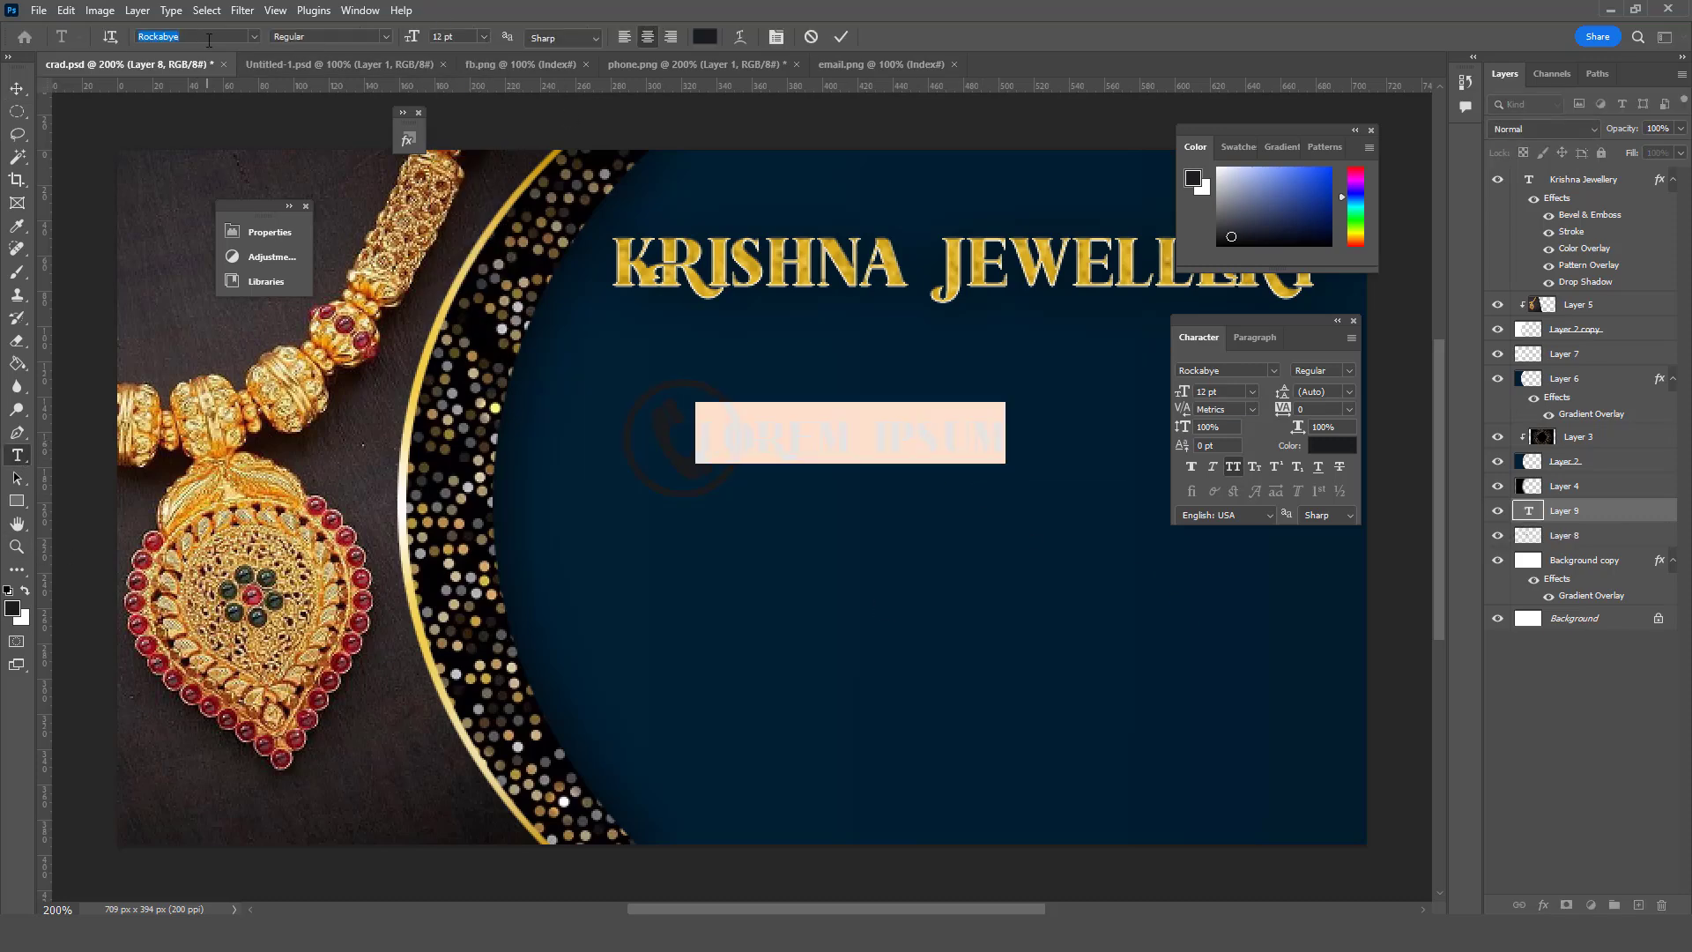
pyautogui.write('roboto')
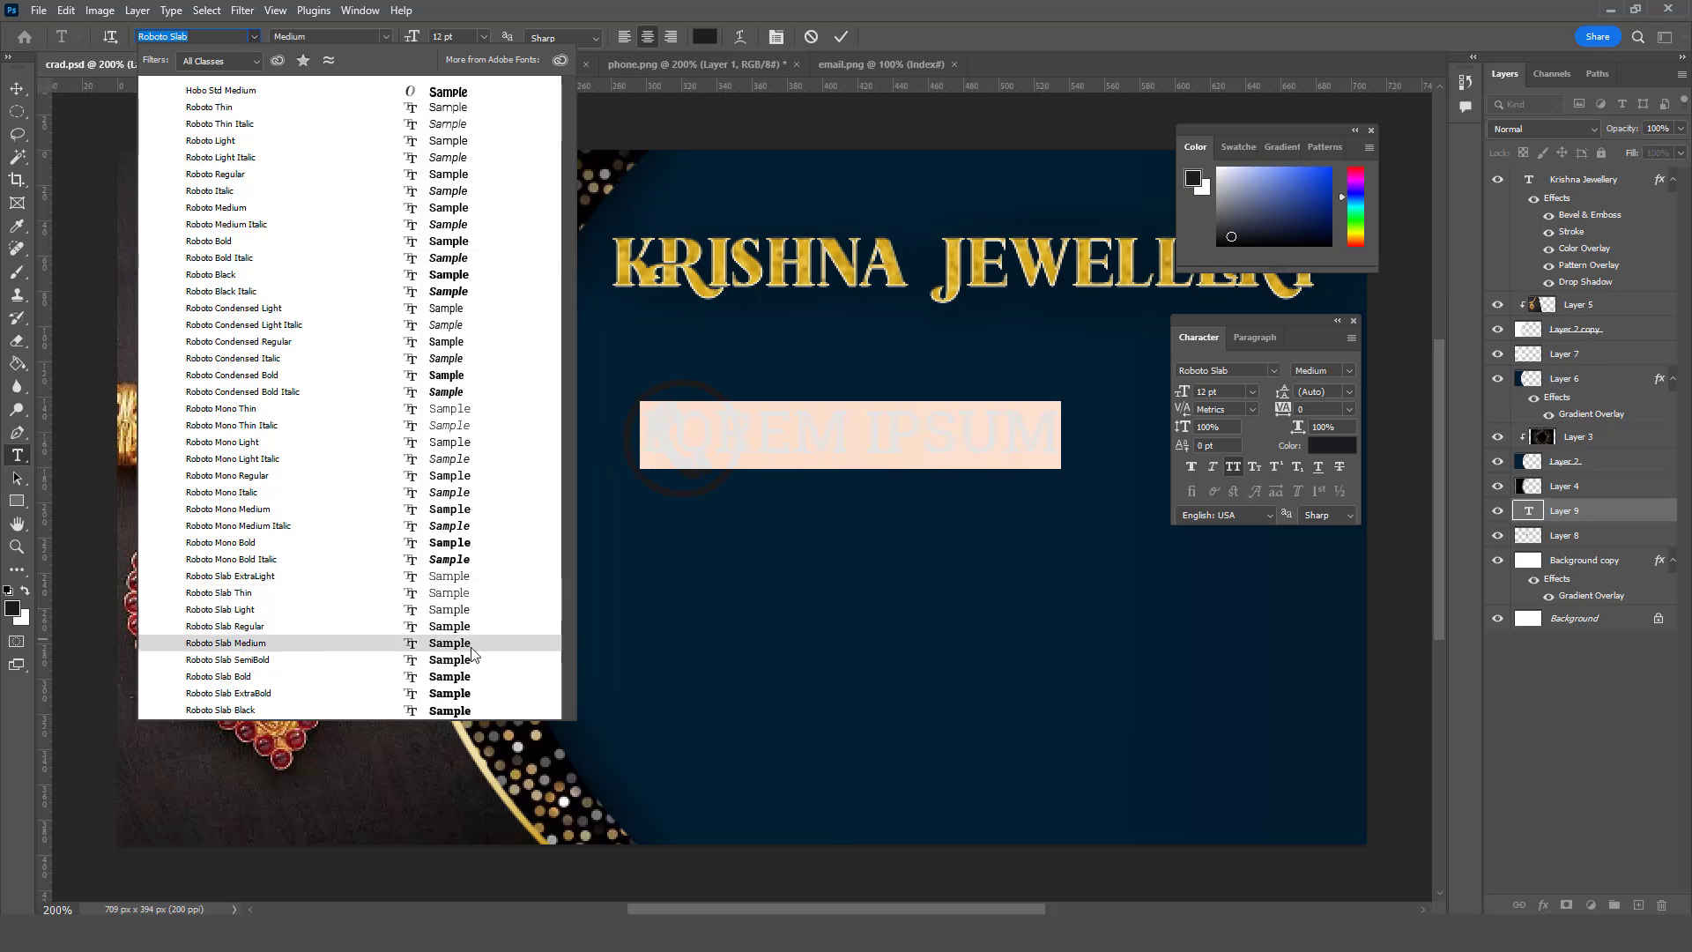
pyautogui.click(264, 641)
pyautogui.click(1331, 445)
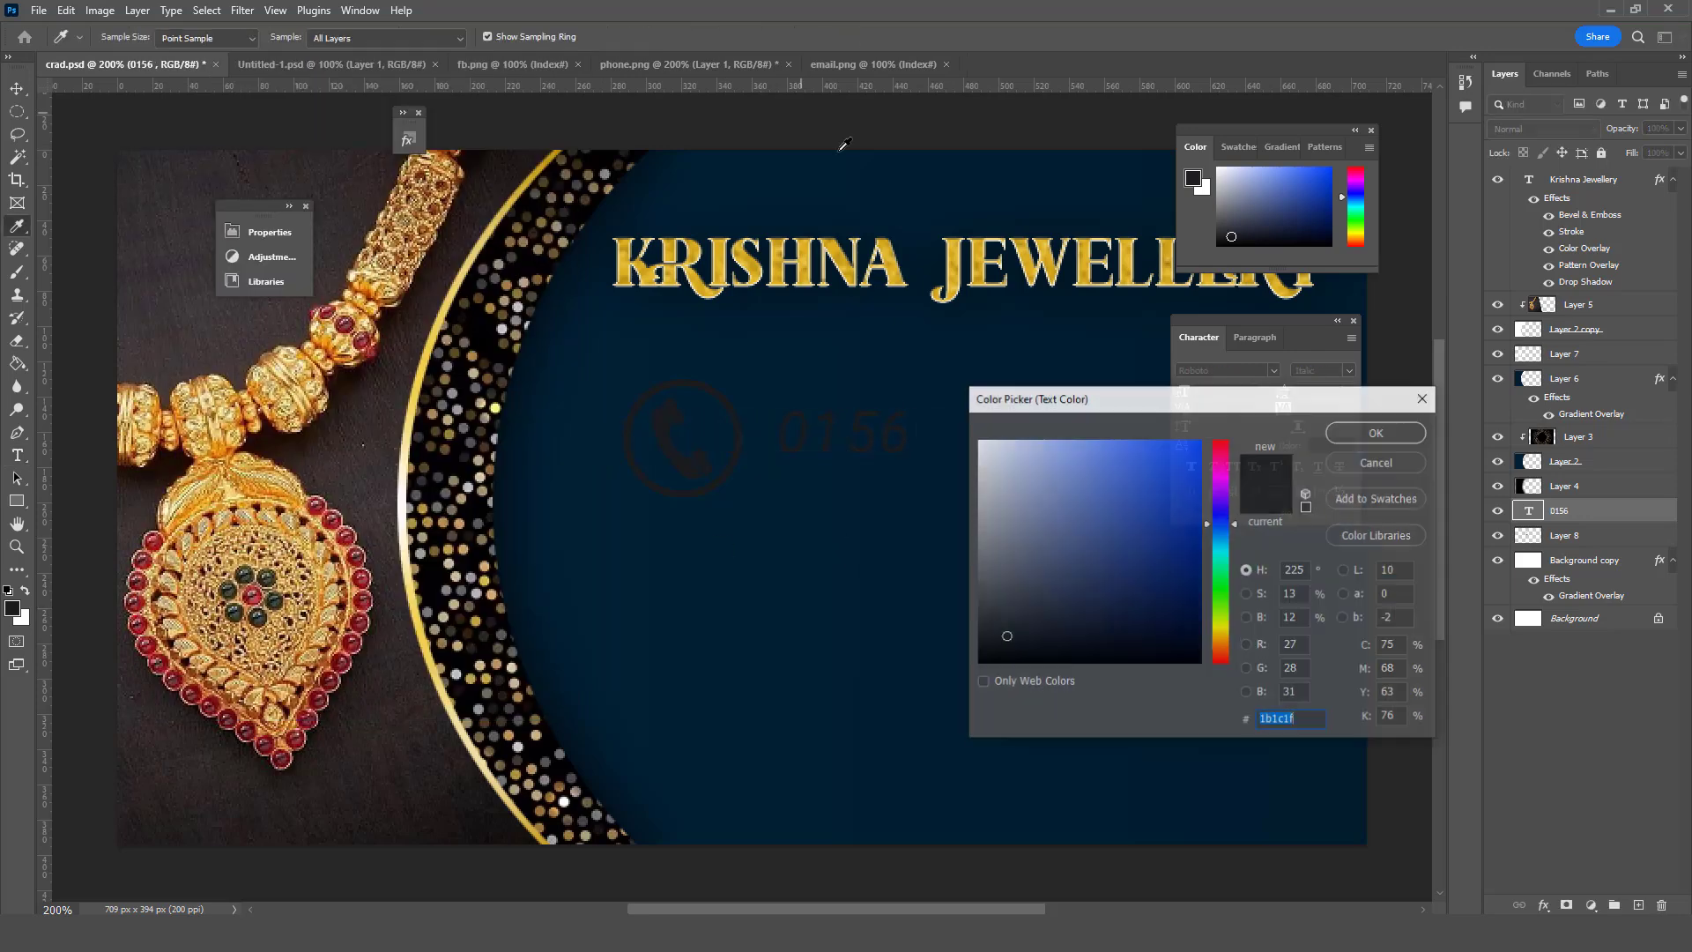
pyautogui.moveTo(1013, 493); pyautogui.dragTo(950, 476)
pyautogui.press('Return')
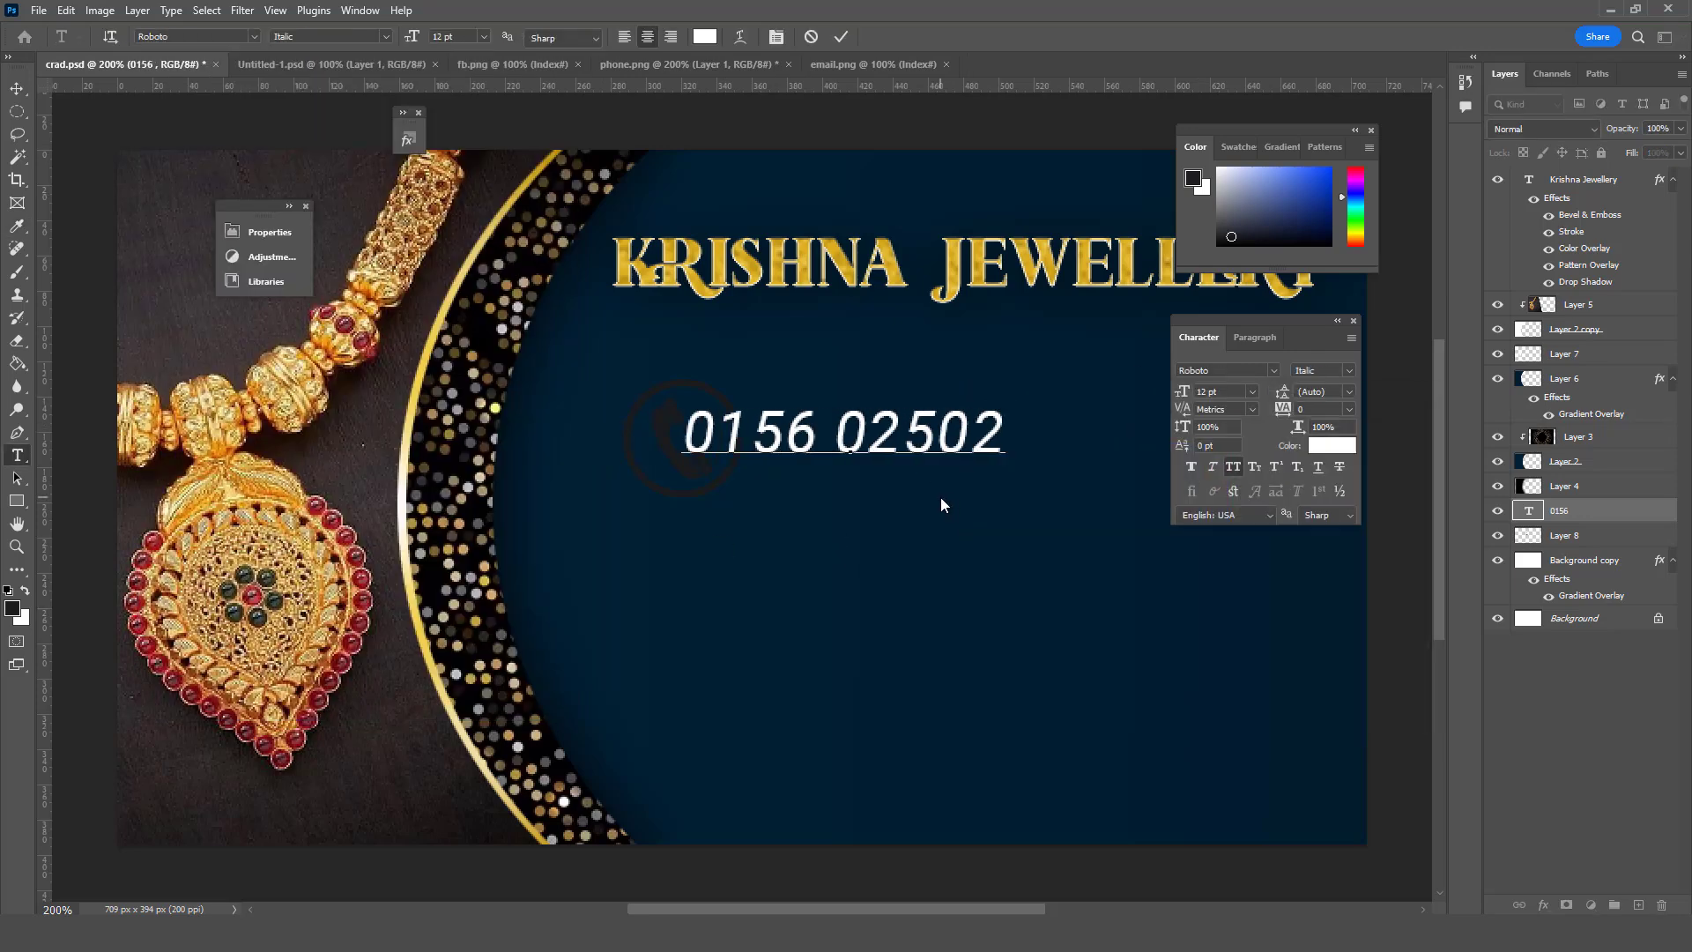
pyautogui.hotkey('ctrl', 'Return')
# - Resize the number text and shrink the phone icon, placing it just left of the number
pyautogui.press('Tab')
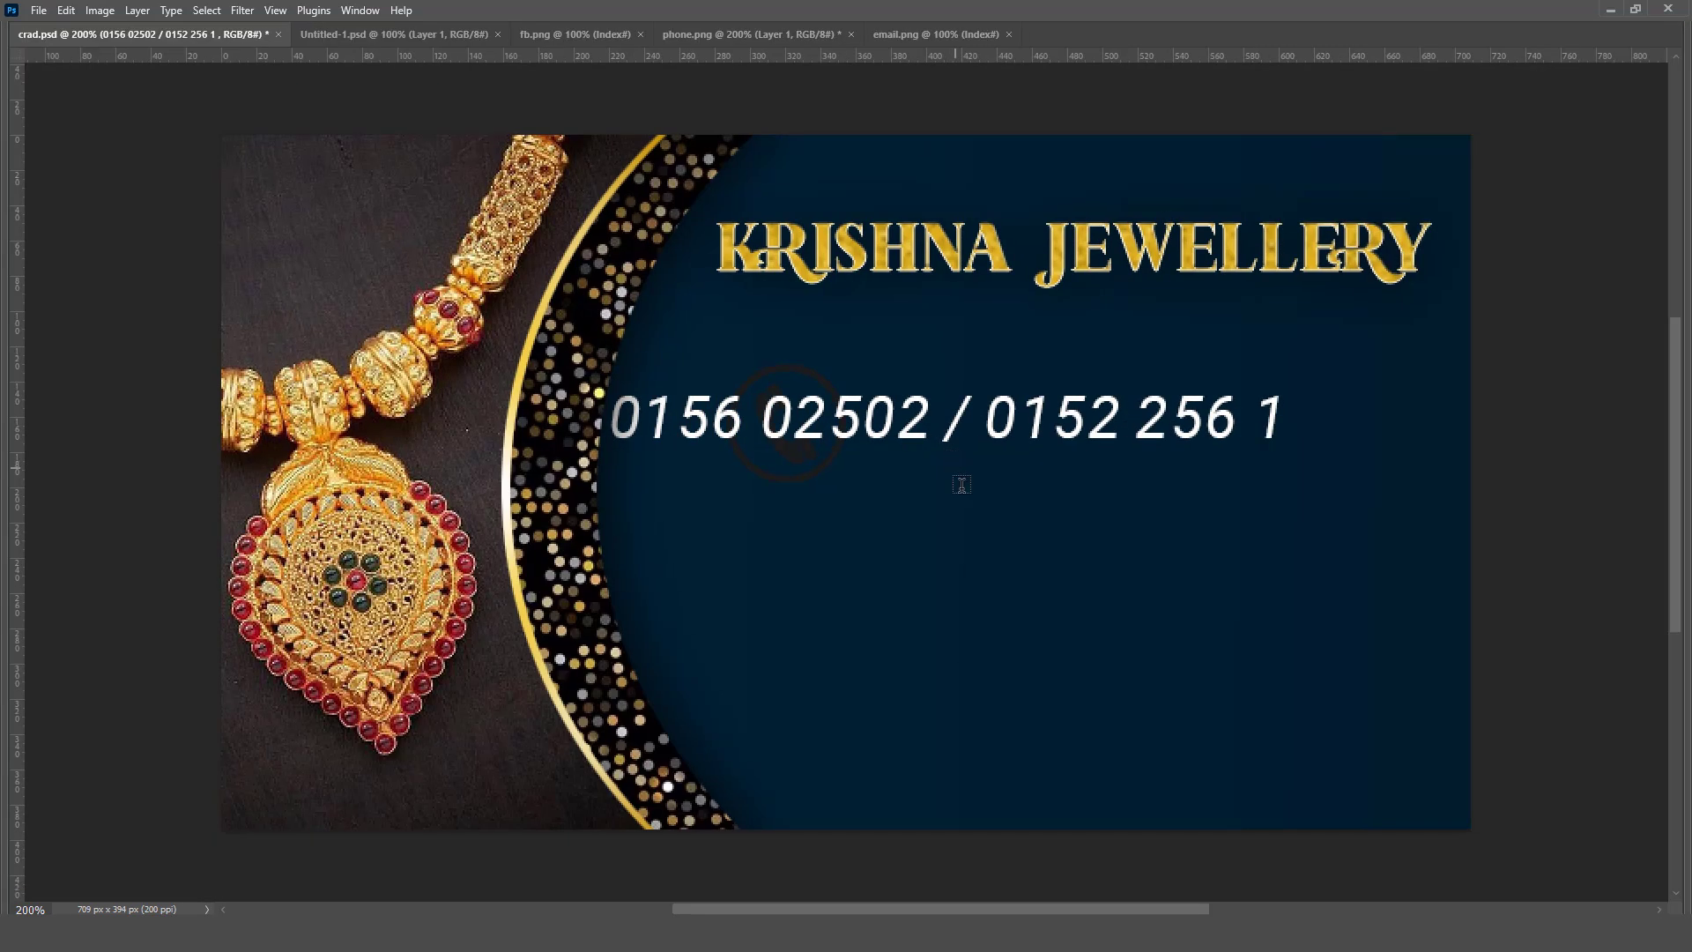
pyautogui.moveTo(1266, 399); pyautogui.dragTo(1266, 388)
pyautogui.hotkey('ctrl', '+')
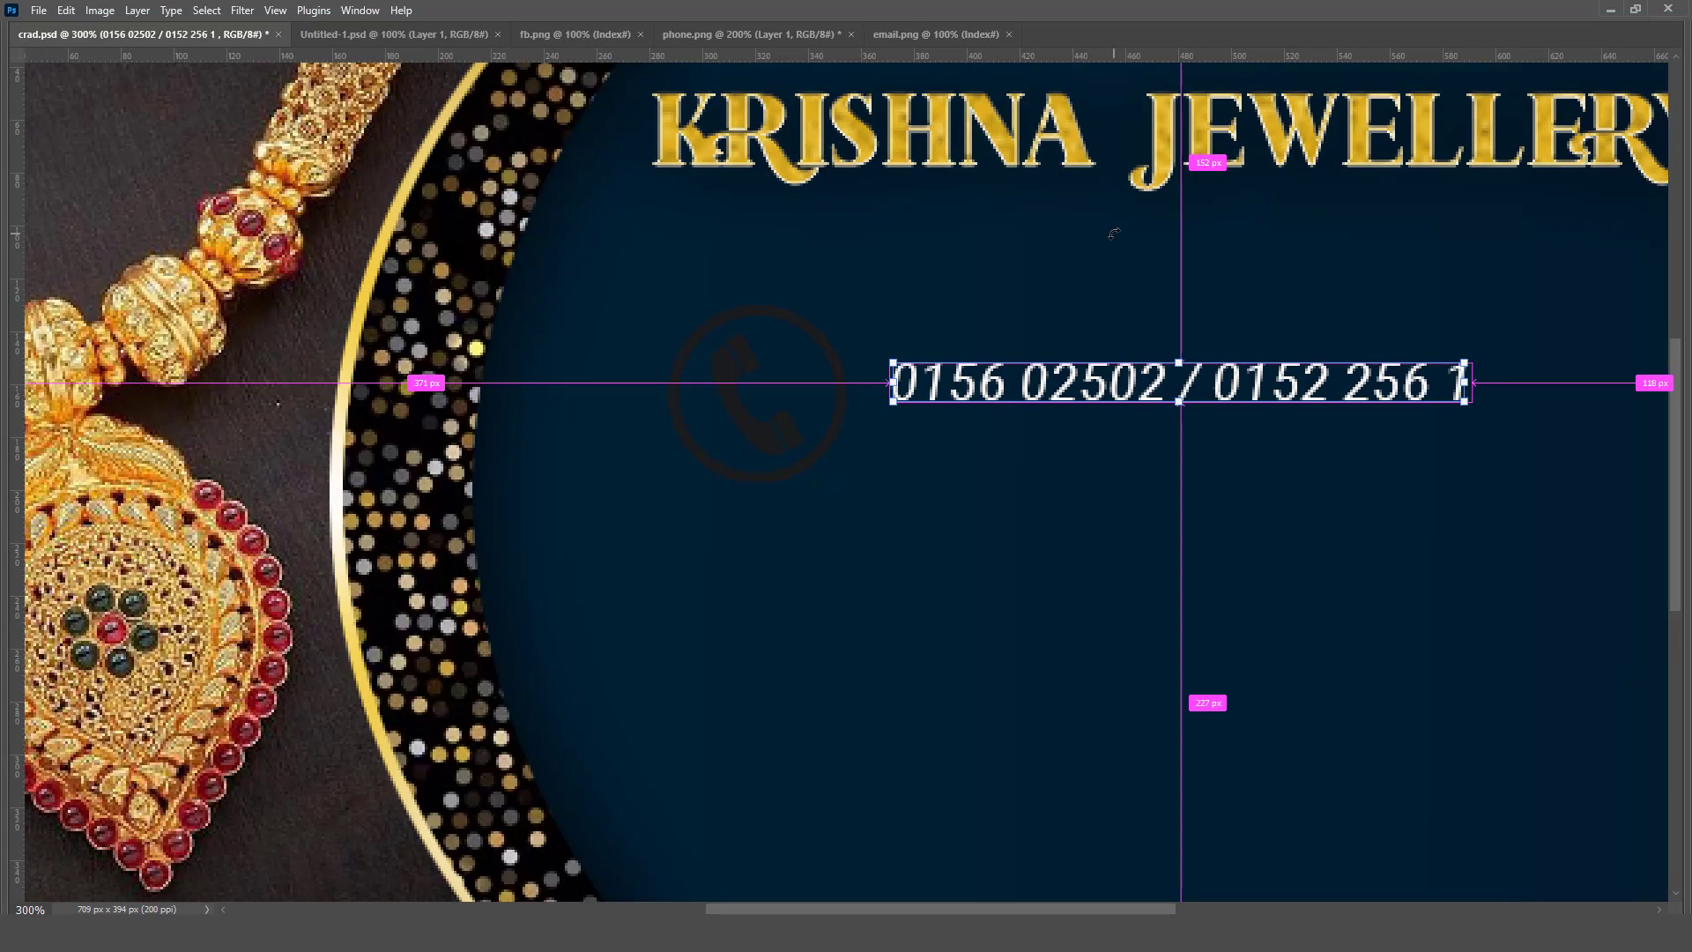
pyautogui.moveTo(918, 389); pyautogui.dragTo(999, 426)
pyautogui.moveTo(852, 293); pyautogui.dragTo(827, 312)
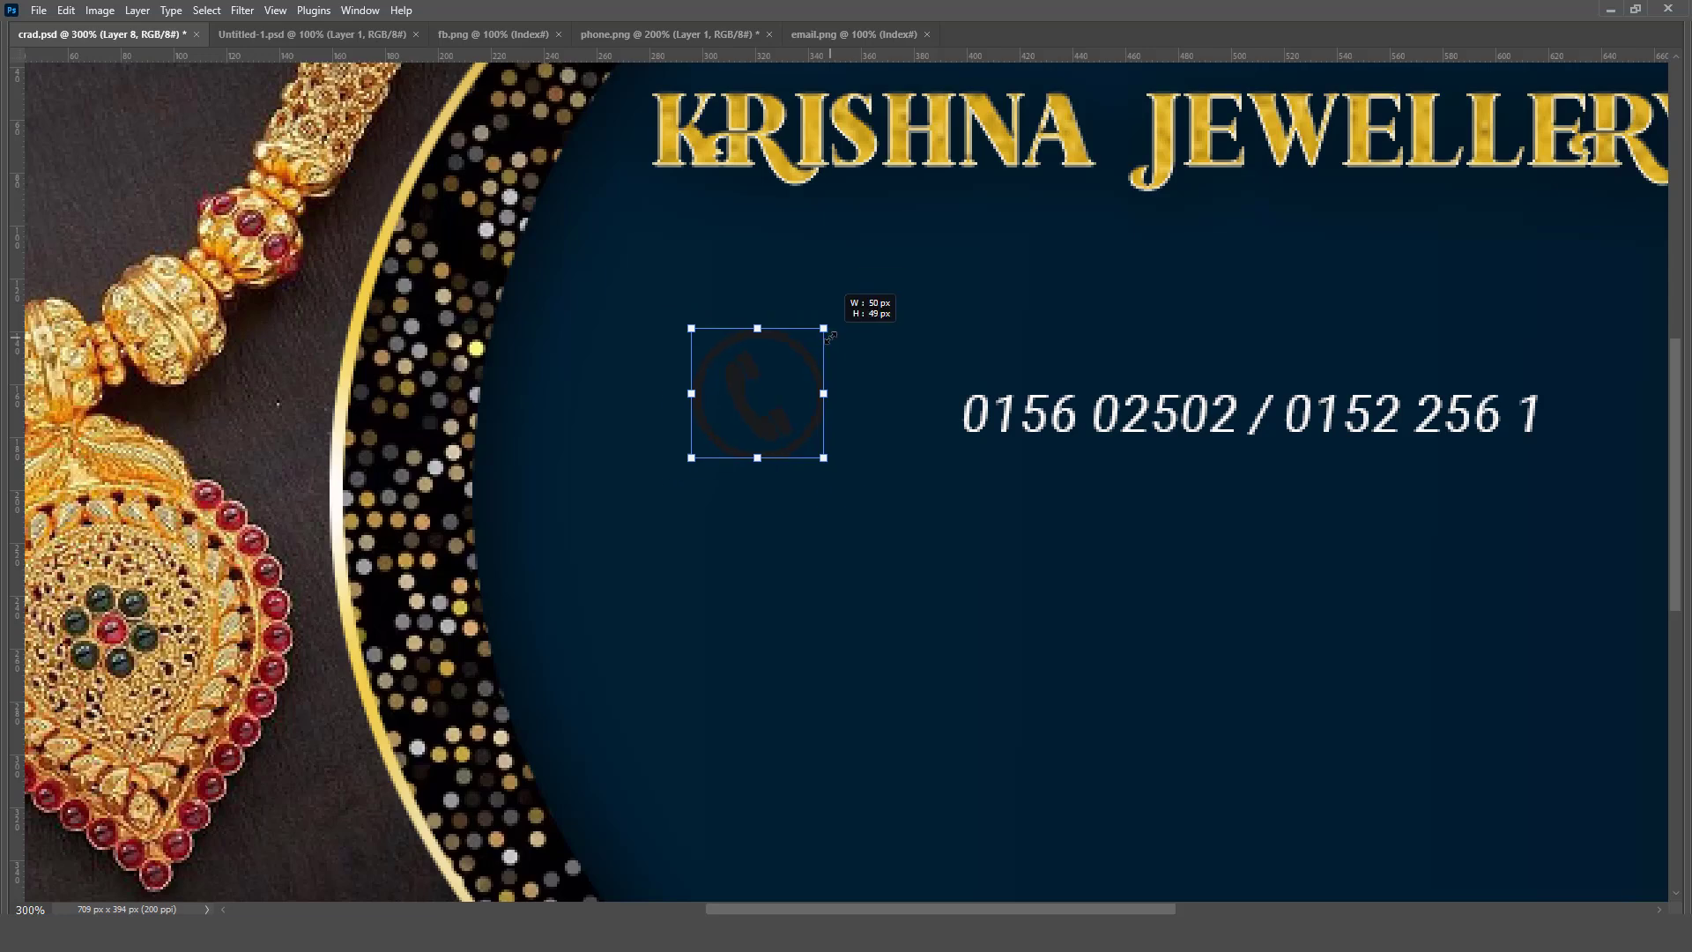
pyautogui.moveTo(766, 418); pyautogui.dragTo(843, 434)
# - Add a Gradient Overlay to the phone icon and open its gradient editor
pyautogui.press('Tab')
pyautogui.hotkey('ctrl', '1')
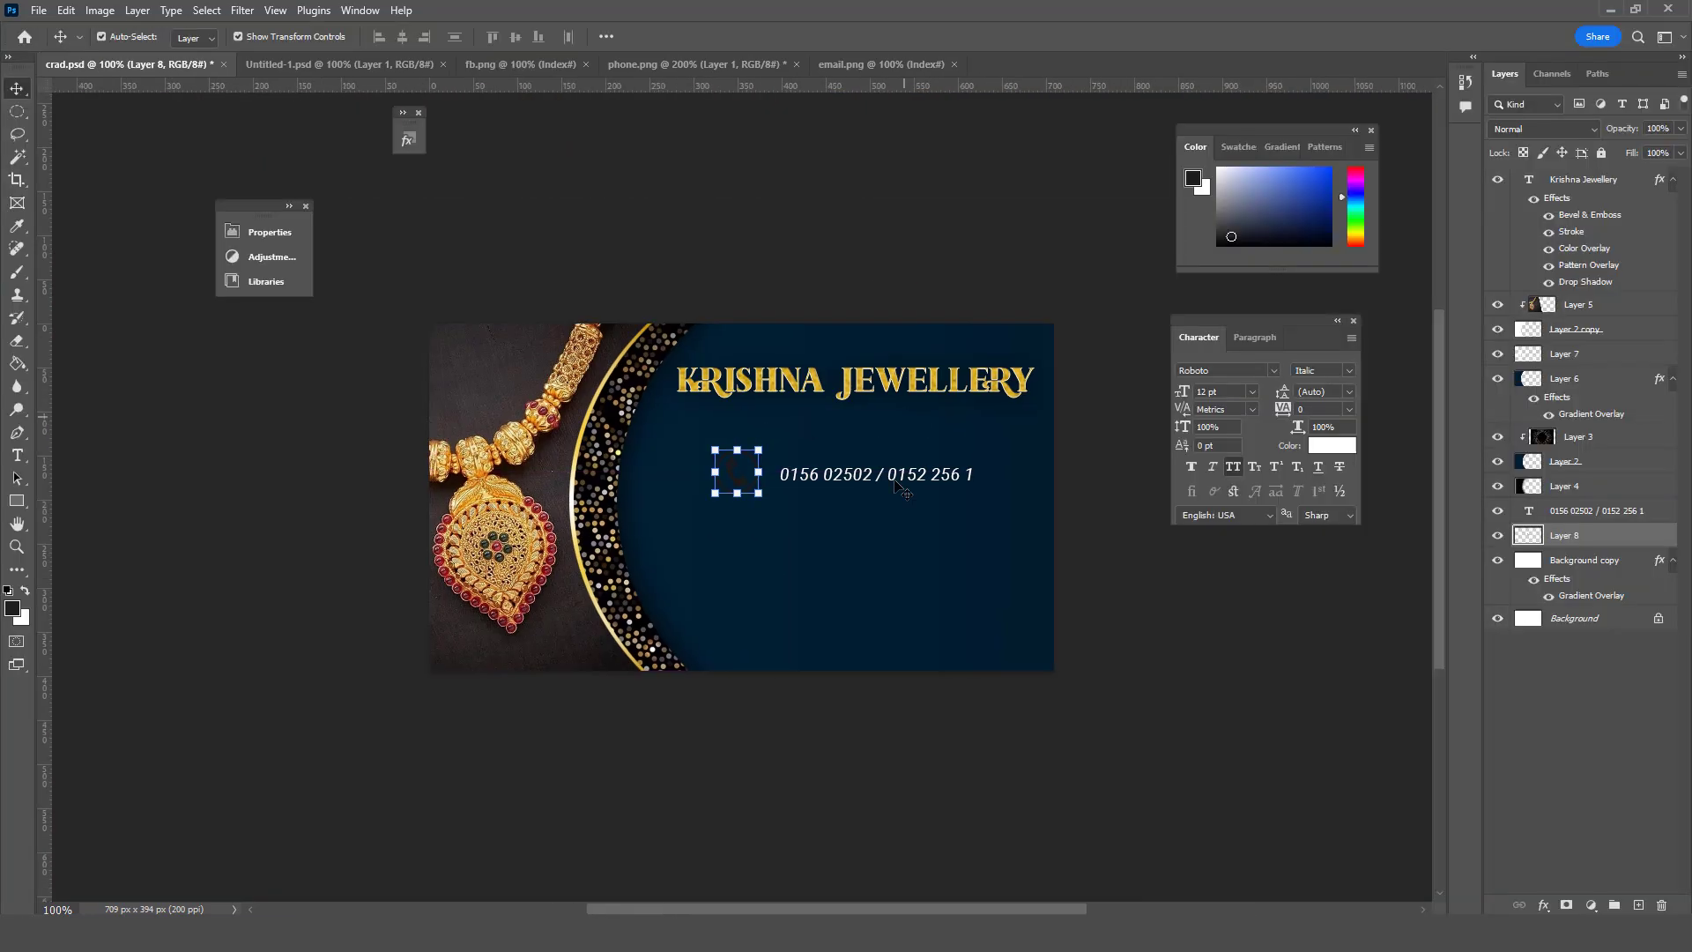
pyautogui.click(1543, 905)
pyautogui.click(1612, 850)
pyautogui.click(1303, 279)
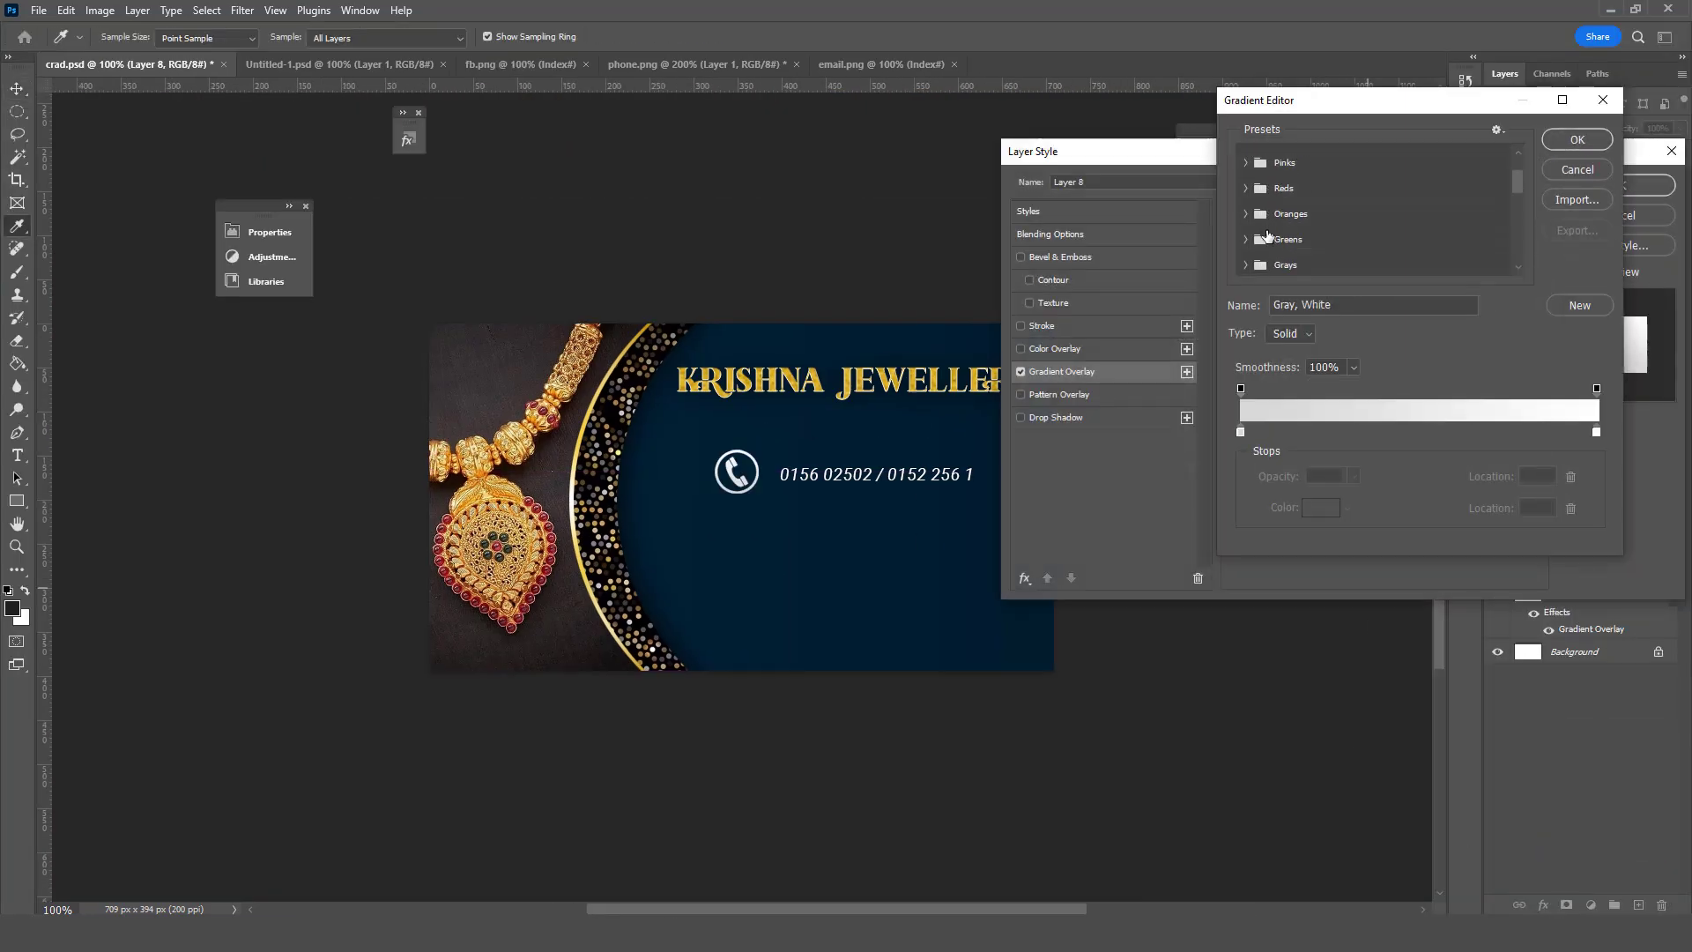
pyautogui.scroll(-3, 1322, 229)
# - Make the icon's gradient run from brown to light tan and apply it
pyautogui.click(1241, 432)
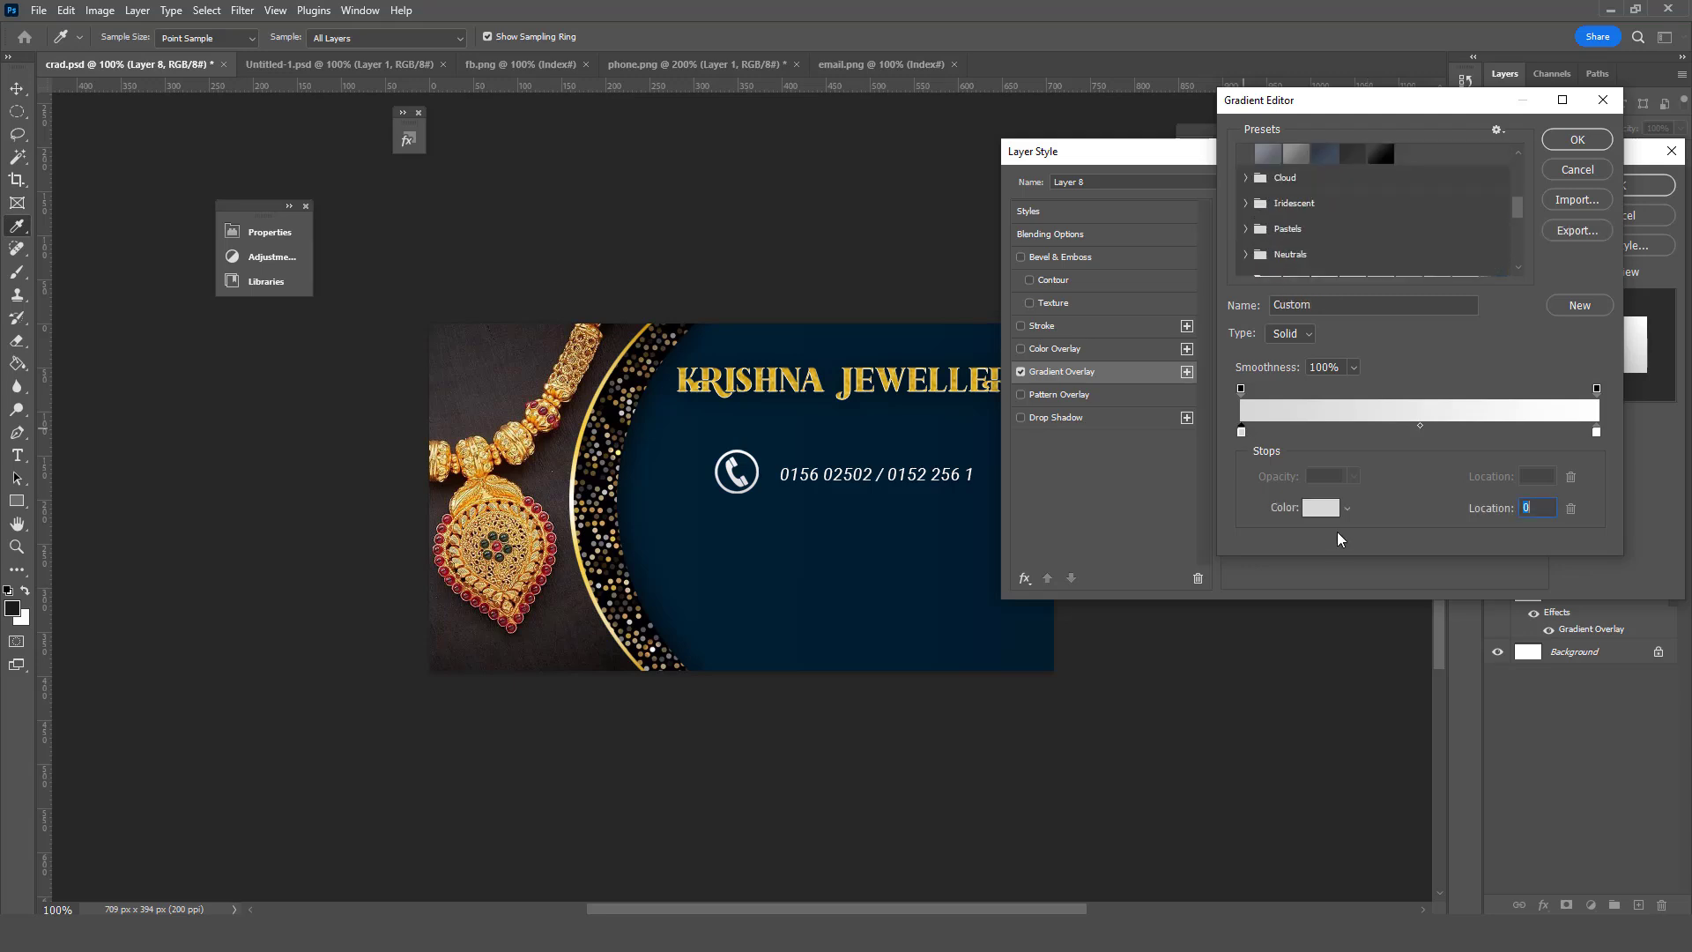
pyautogui.click(1319, 507)
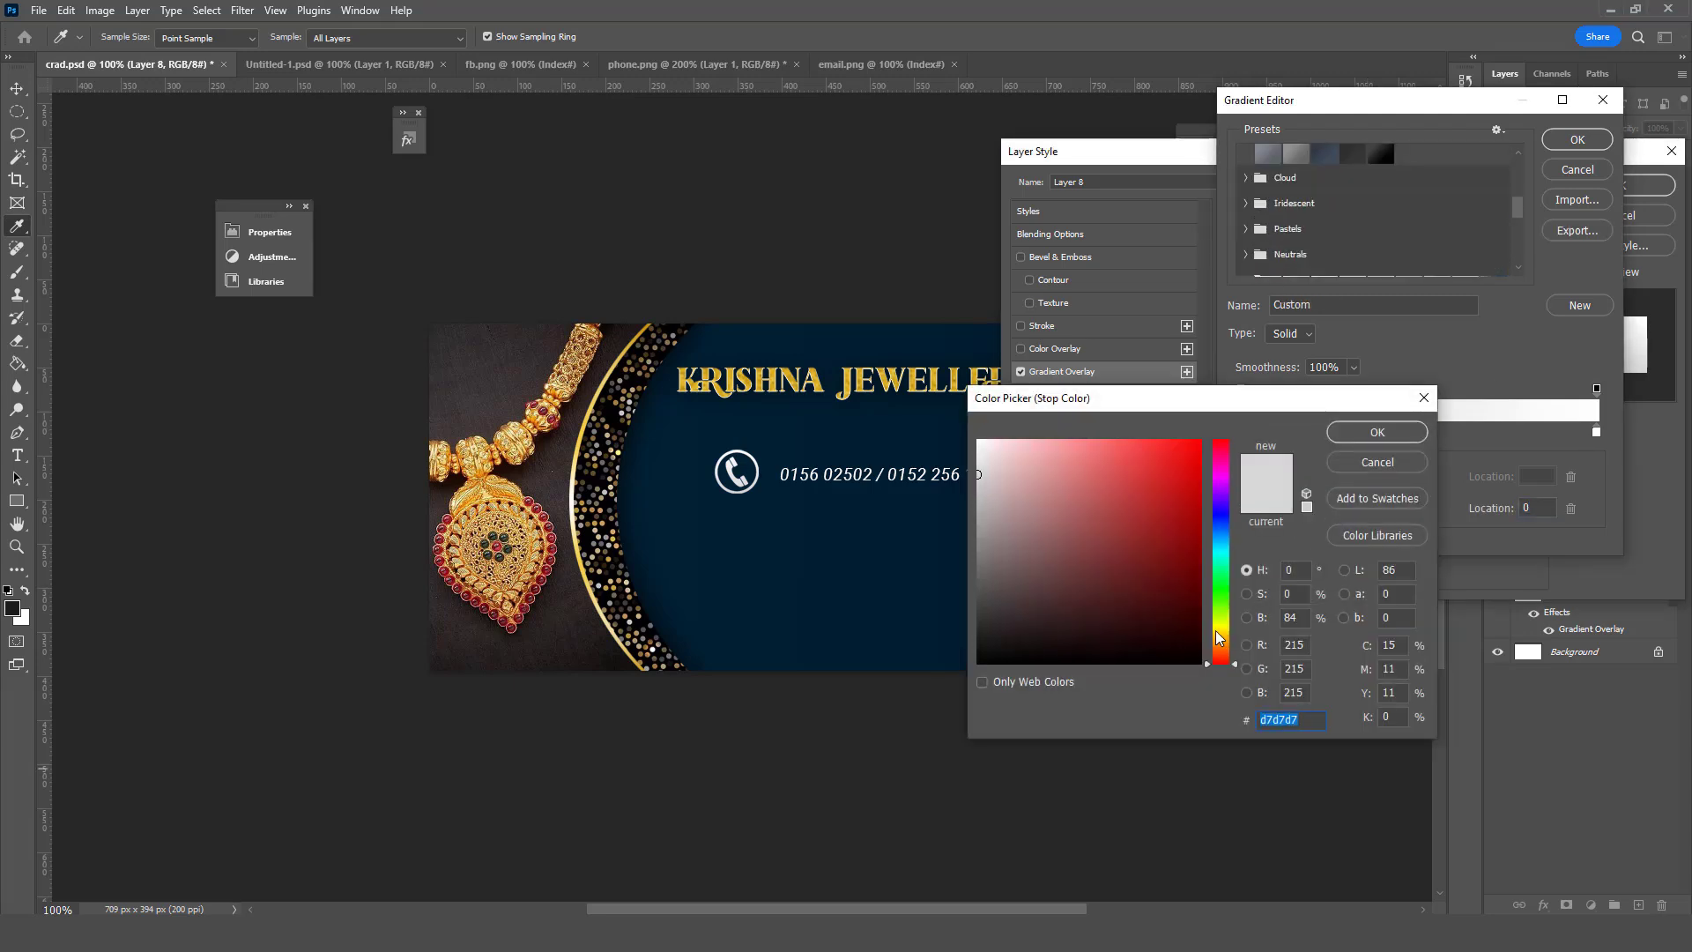
pyautogui.moveTo(1225, 659); pyautogui.dragTo(1228, 647)
pyautogui.click(1072, 547)
pyautogui.click(1378, 432)
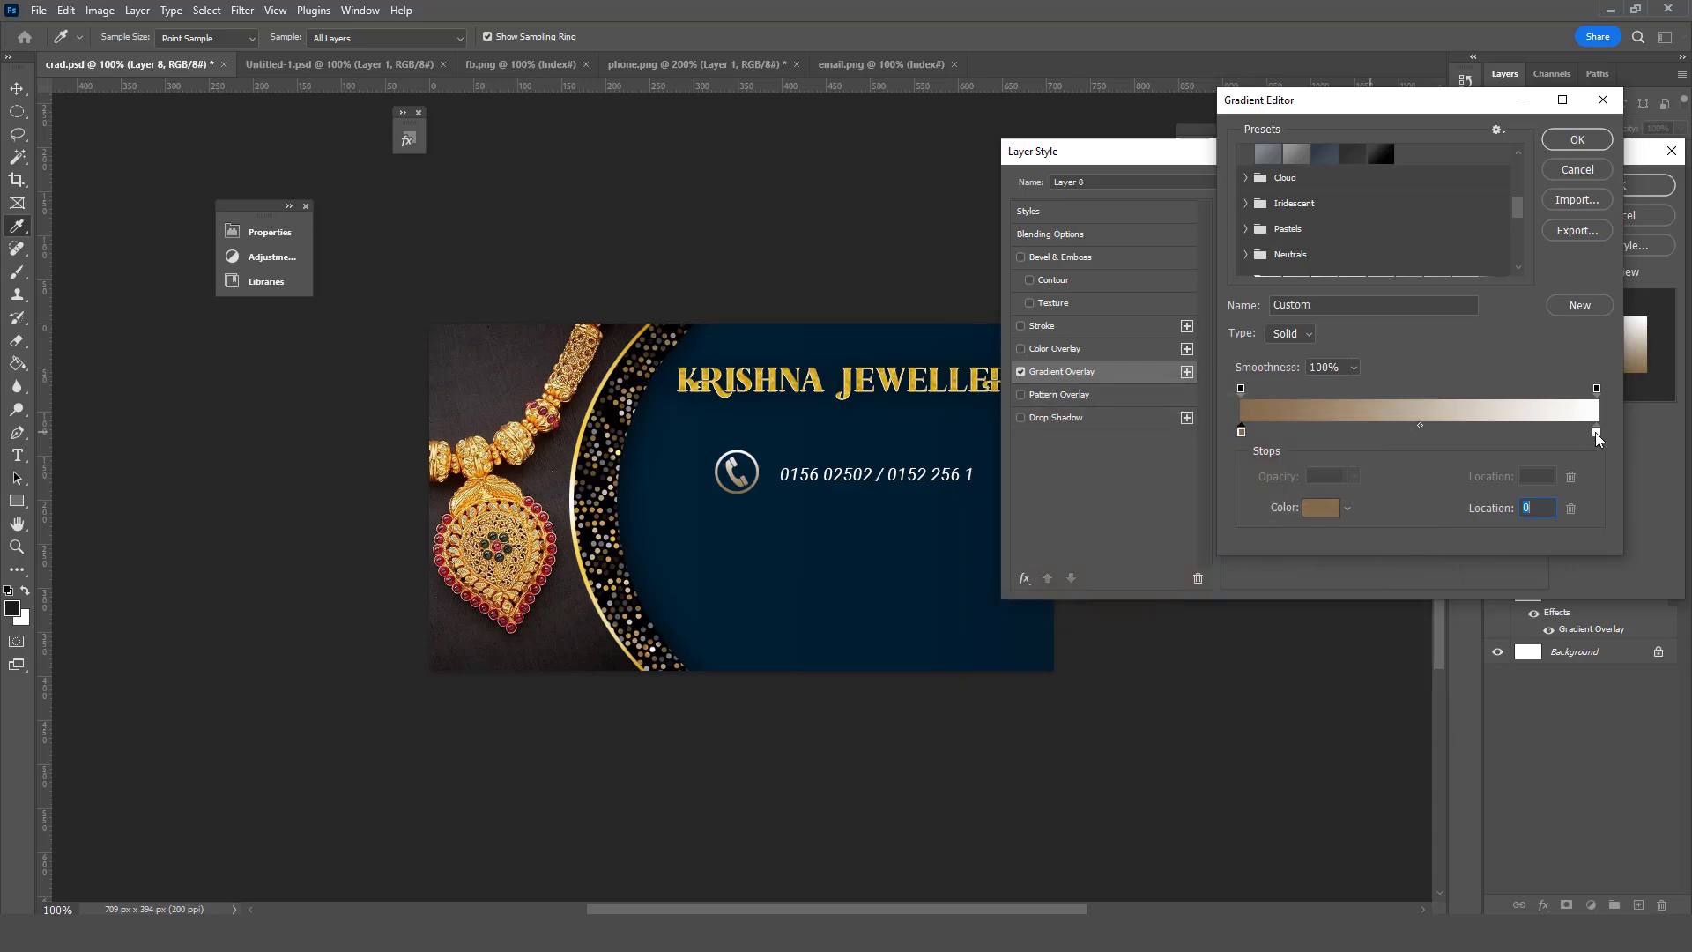
pyautogui.doubleClick(1241, 432)
pyautogui.click(1377, 432)
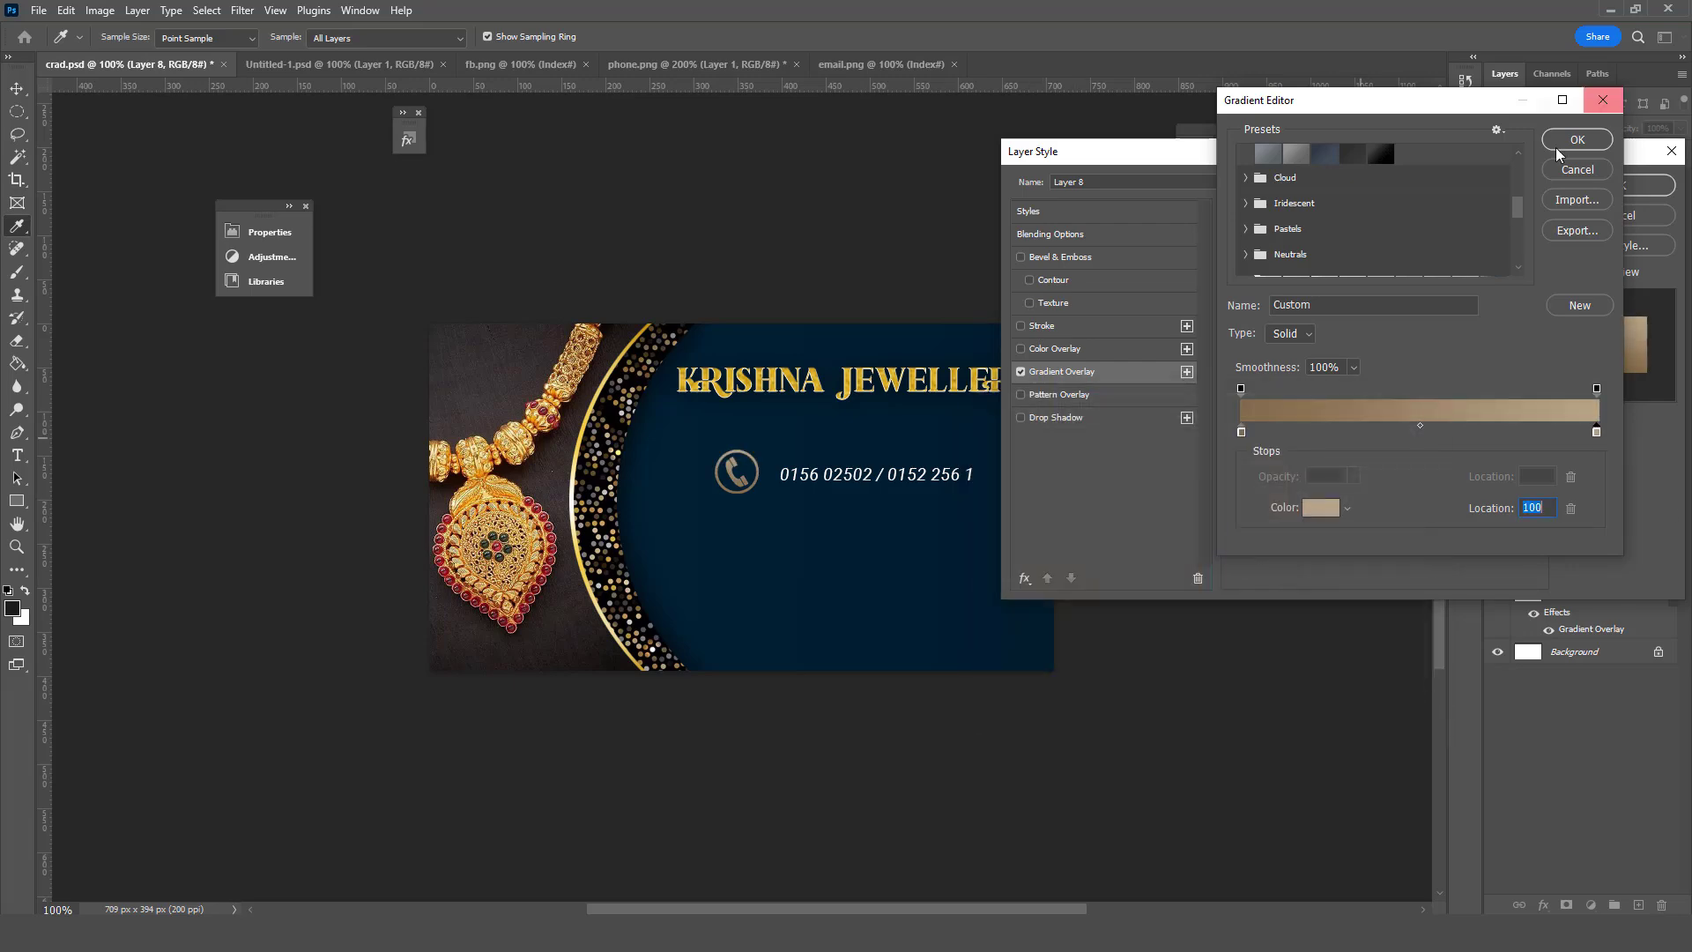
pyautogui.click(1577, 139)
pyautogui.click(1648, 185)
# - Copy the icon's gradient layer style onto the phone number layer
pyautogui.press('v')
pyautogui.hotkey('ctrl', '+')
pyautogui.rightClick(1577, 515)
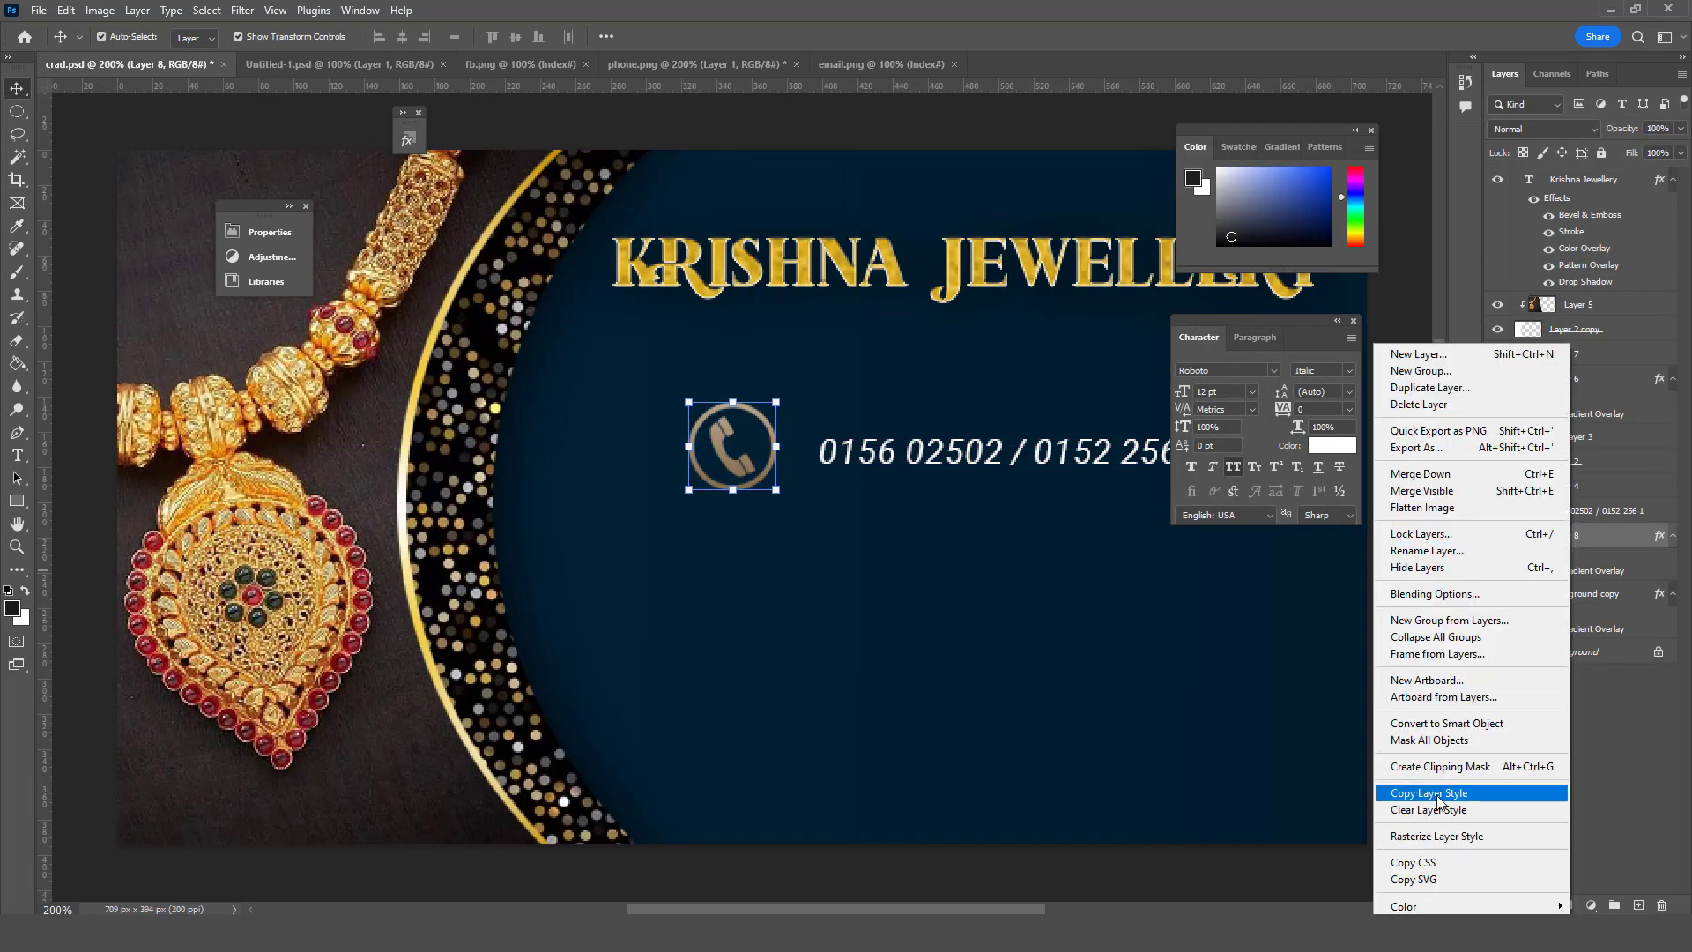
pyautogui.click(1564, 789)
pyautogui.rightClick(1577, 515)
pyautogui.click(1481, 690)
pyautogui.click(969, 529)
# - Duplicate the icon-and-number row just below, nudge it right, then move to the email icon image
pyautogui.press('Tab')
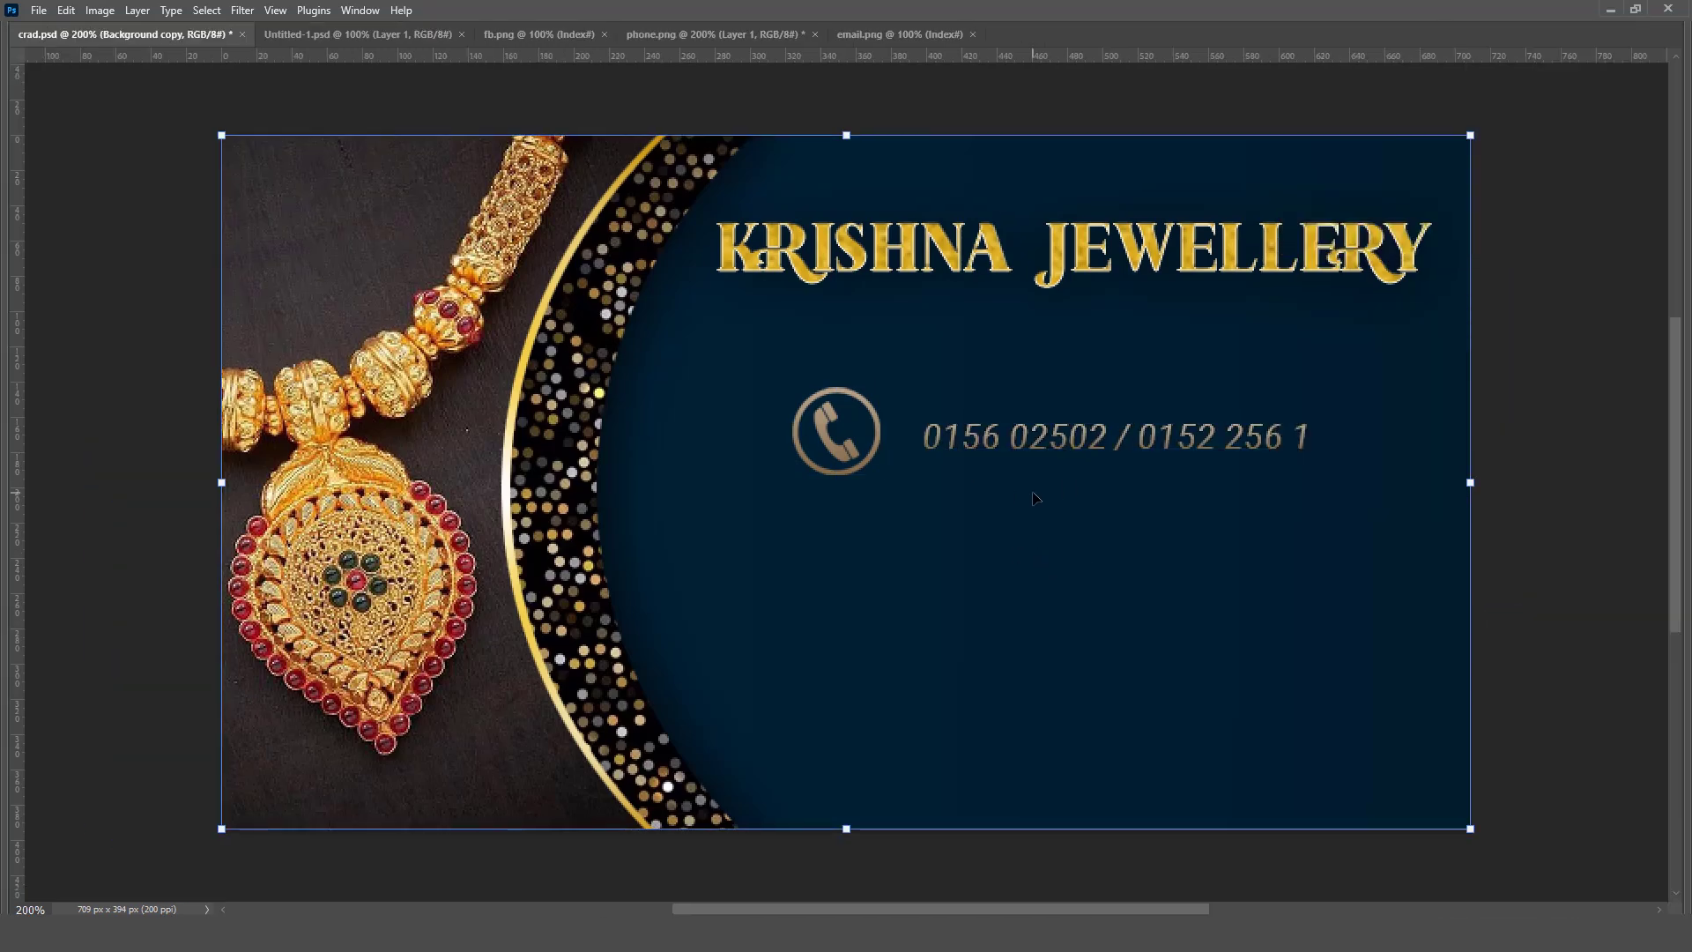
pyautogui.hotkey('ctrl', '-')
pyautogui.hotkey('ctrl', '+')
pyautogui.click(893, 449)
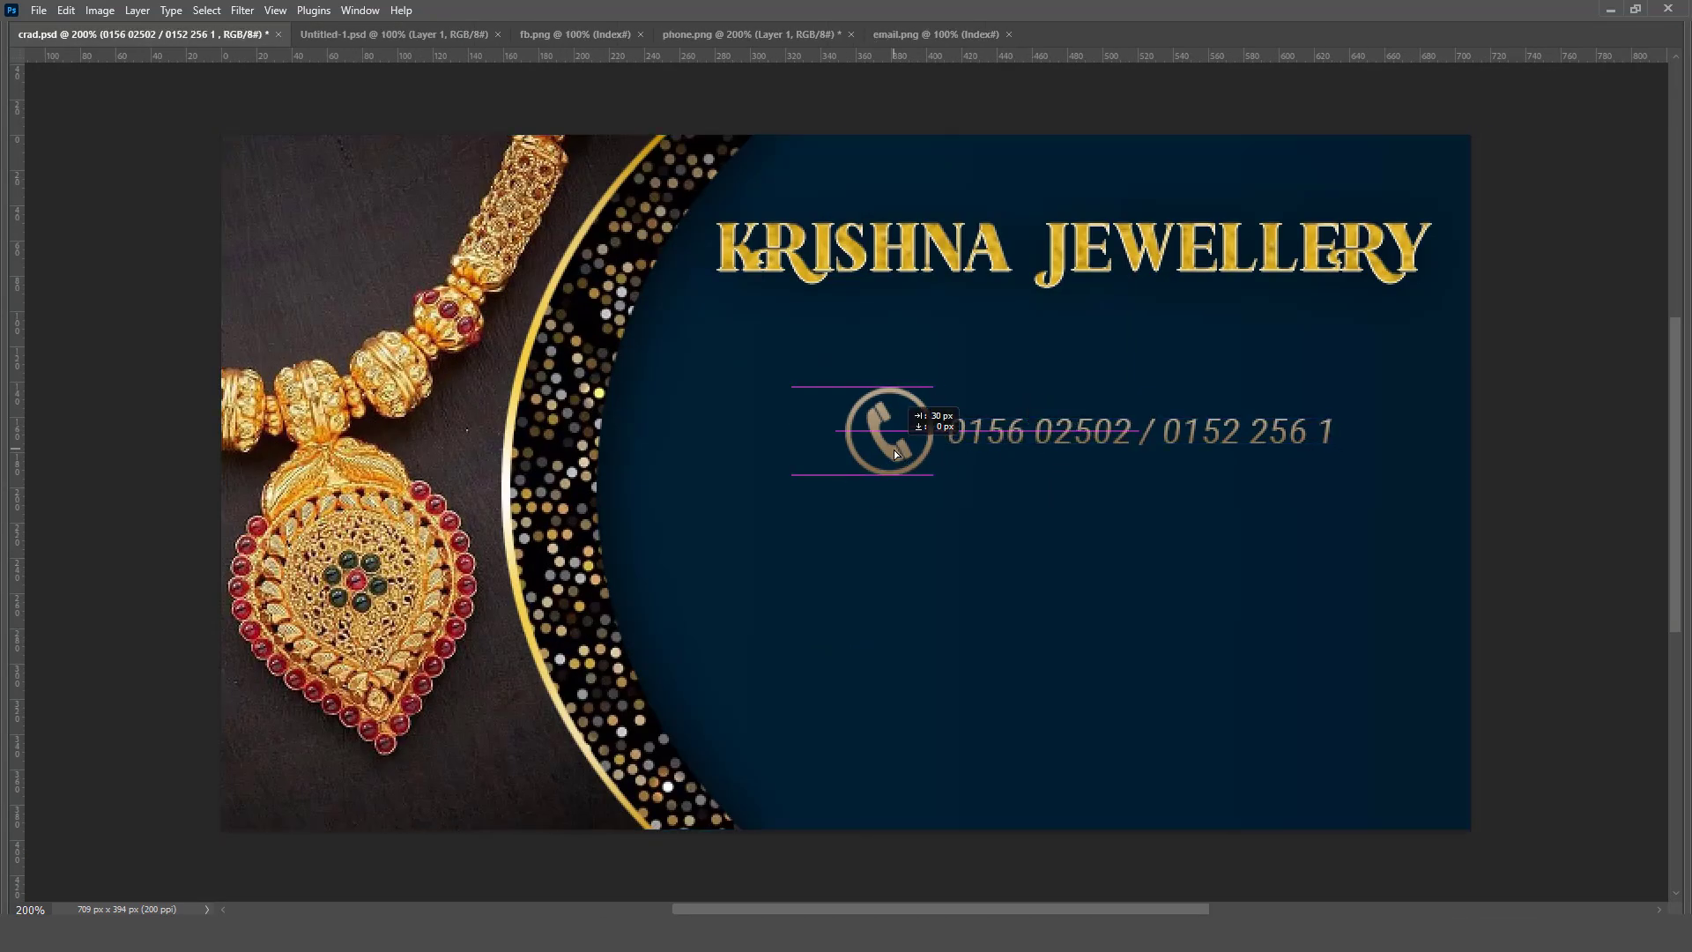
pyautogui.keyDown('shift'); pyautogui.click(982, 433); pyautogui.keyUp('shift')
pyautogui.hotkey('ctrl', '-')
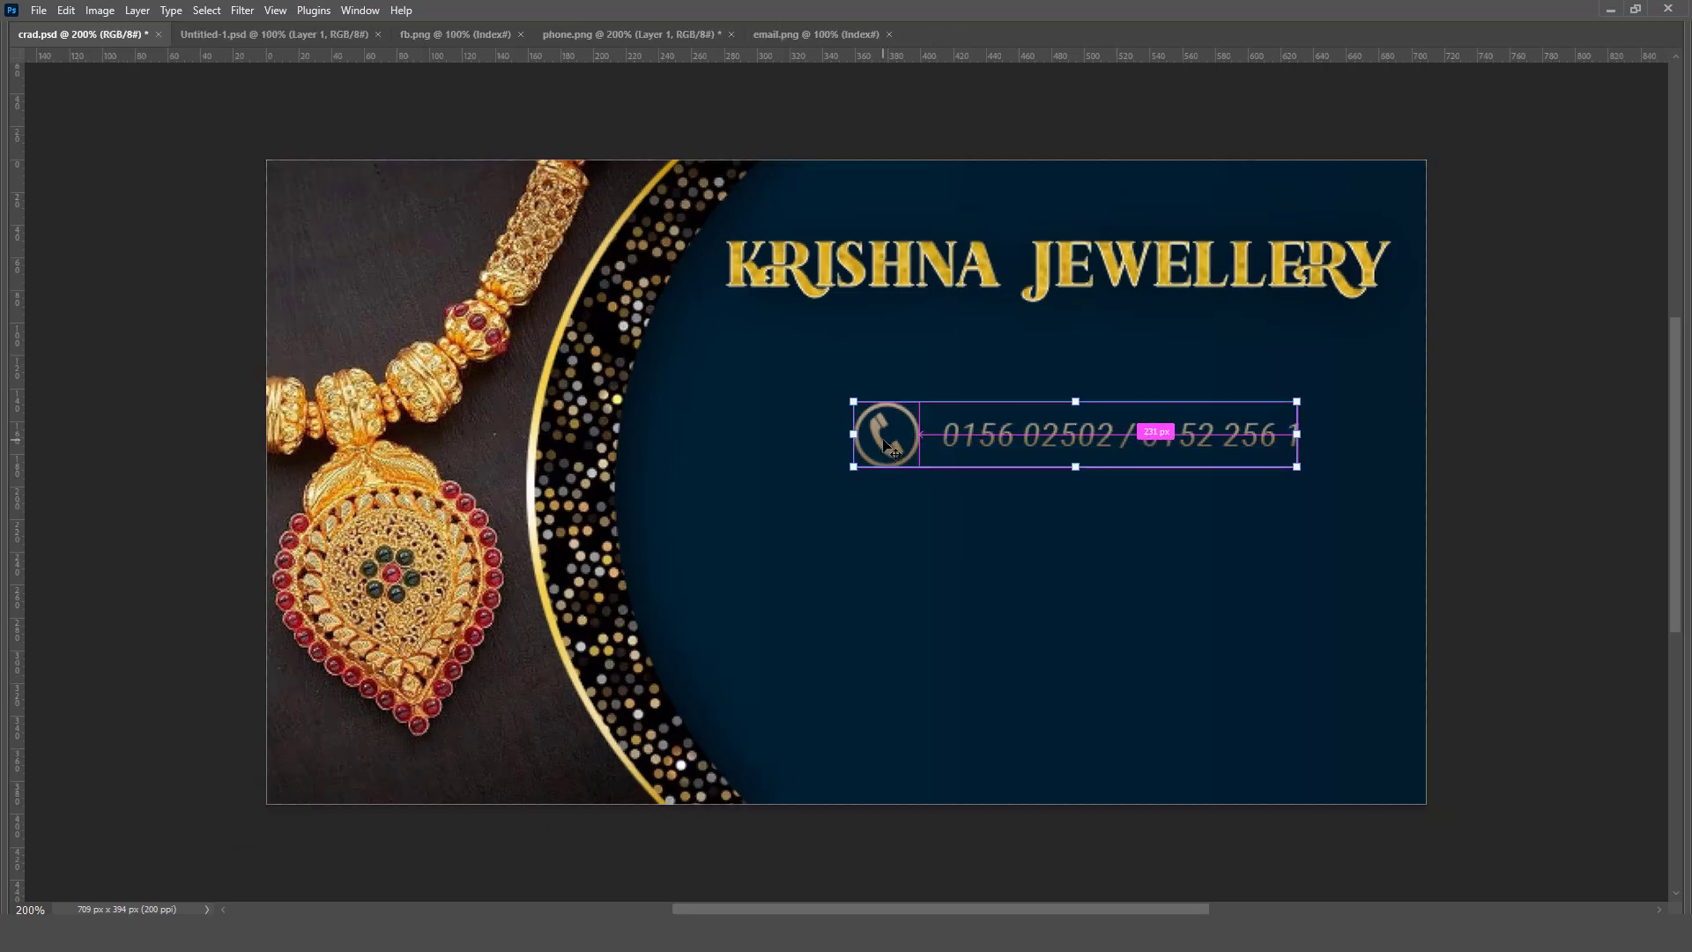
pyautogui.moveTo(871, 474); pyautogui.dragTo(865, 515)
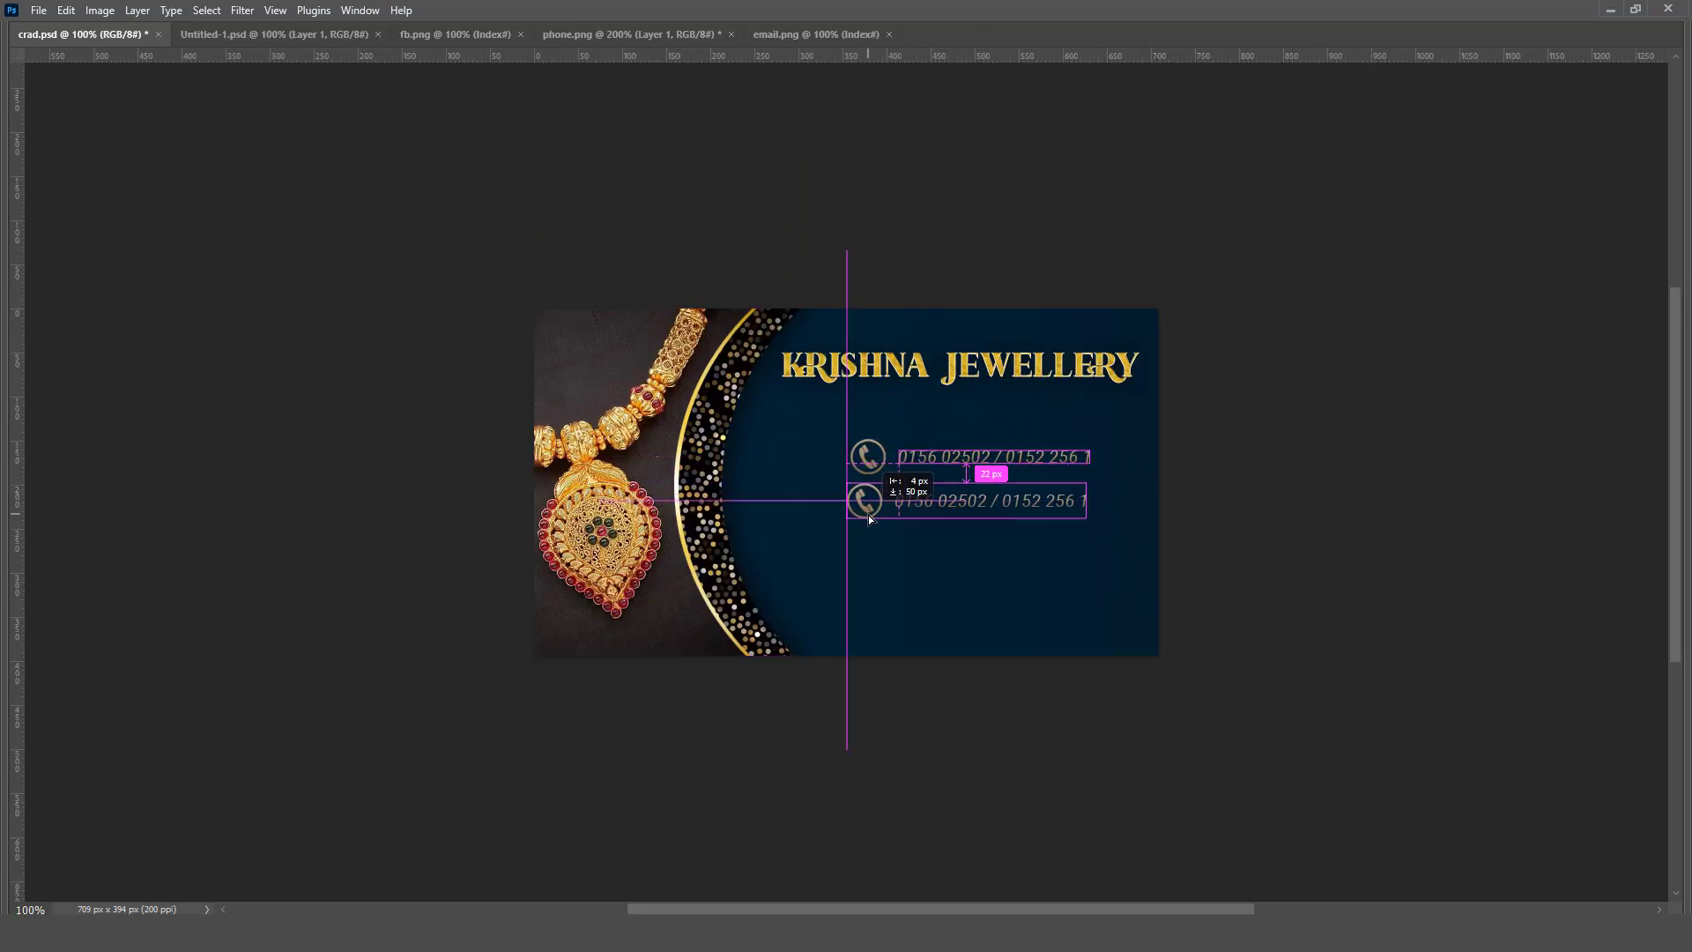
pyautogui.hotkey('ctrl', '+')
pyautogui.press('Right')
pyautogui.press('Right')
pyautogui.press('Right')
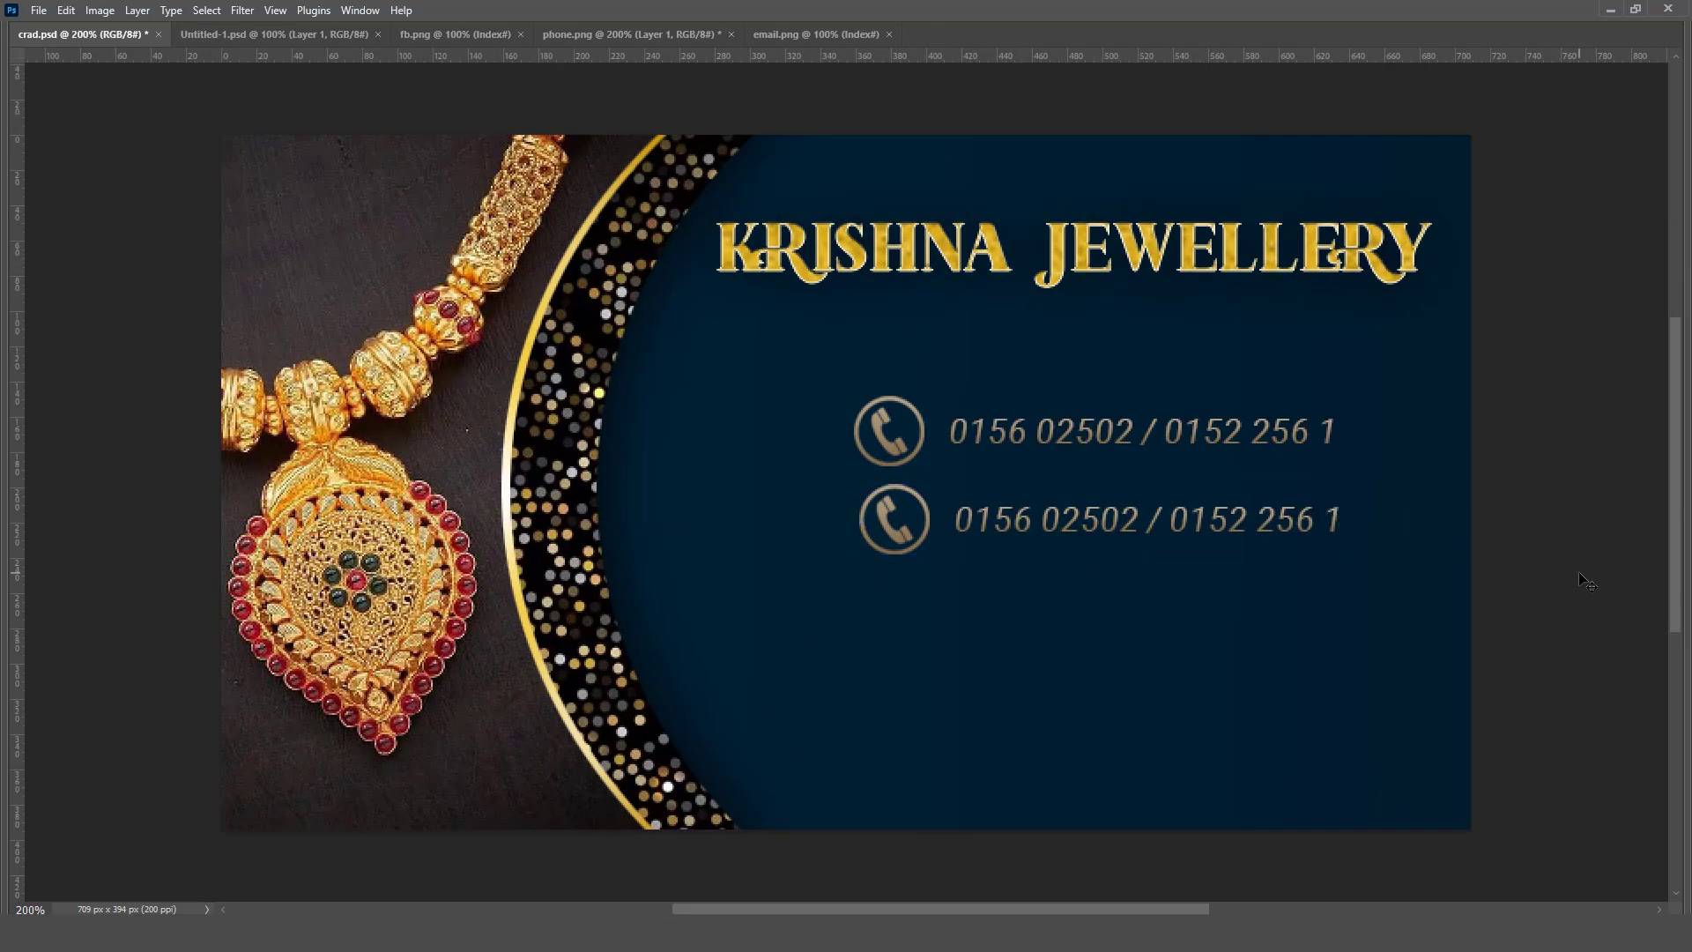
pyautogui.hotkey('ctrl', '-')
pyautogui.click(732, 33)
# - Open email.png without saving, convert it to RGB, and Magic Wand-select the black envelope
pyautogui.click(817, 335)
pyautogui.click(599, 37)
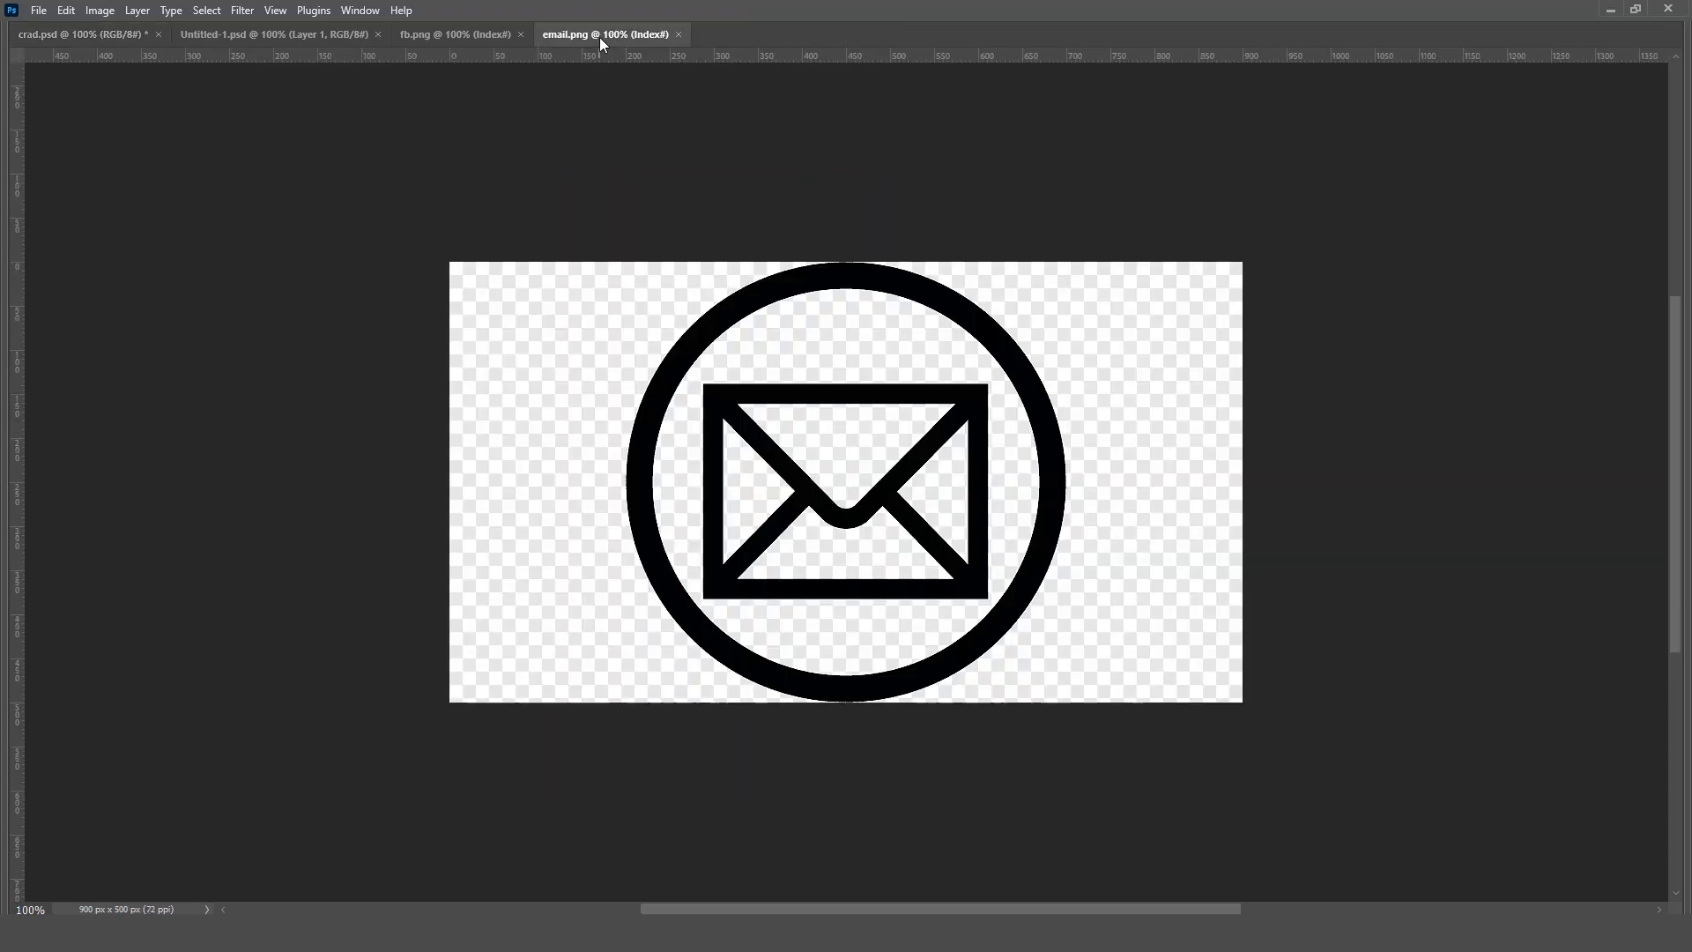
pyautogui.press('Tab')
pyautogui.click(100, 10)
pyautogui.click(291, 112)
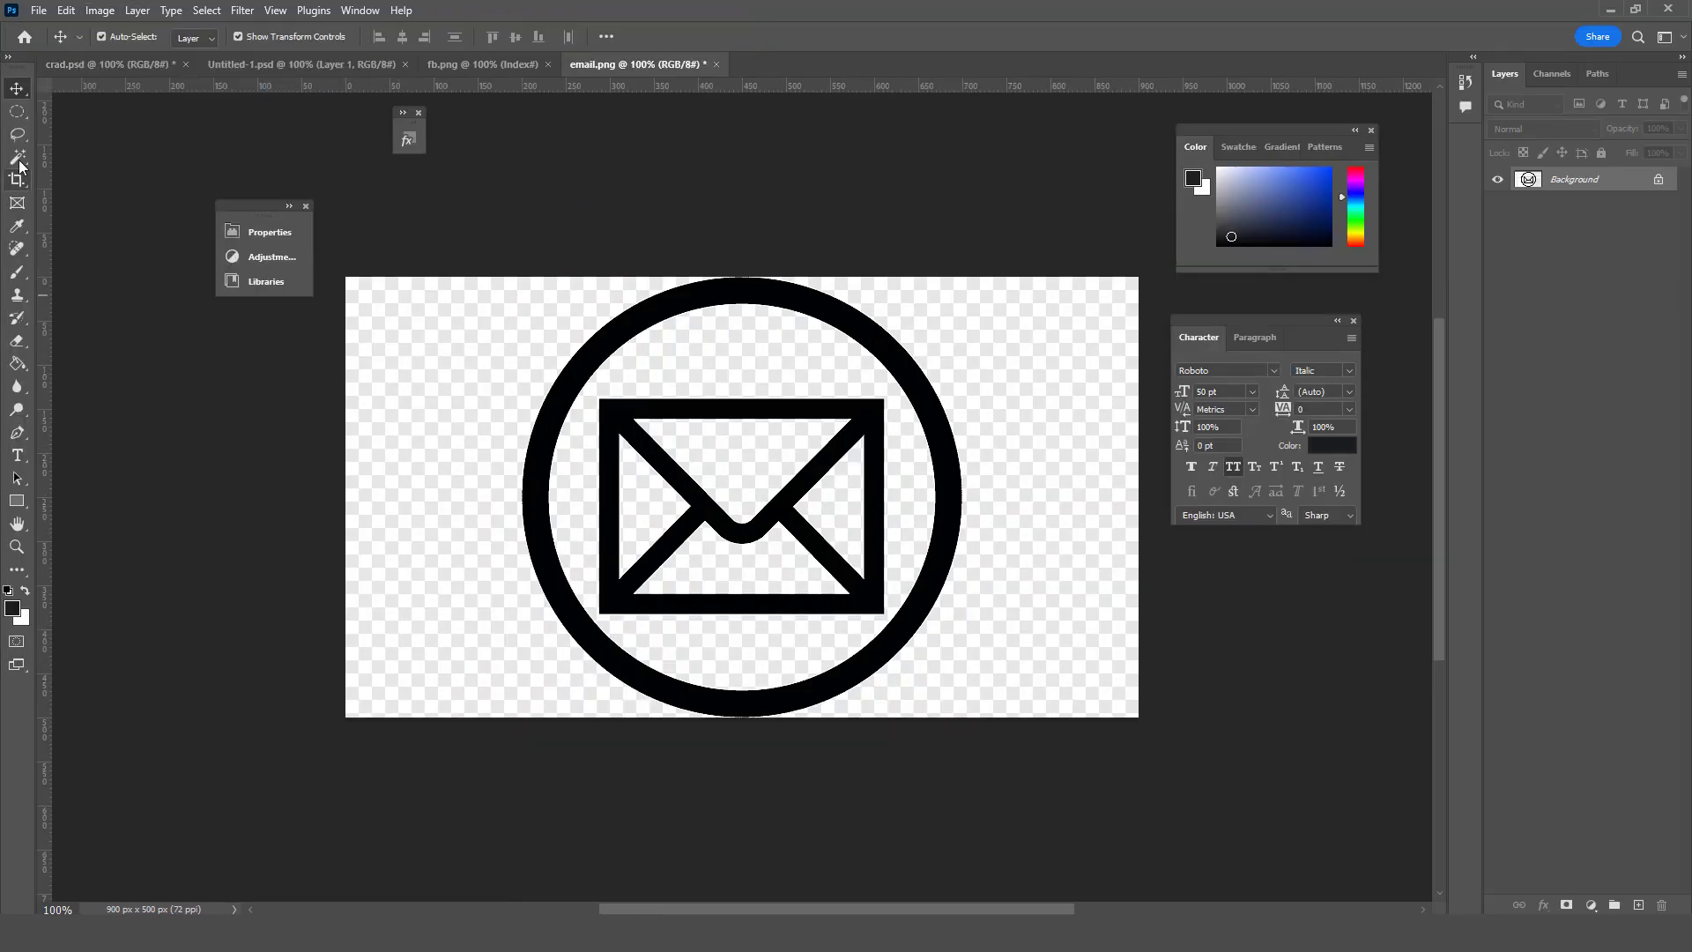
pyautogui.click(18, 157)
# - Fill the envelope selection on a new layer and drag it into crad.psd
pyautogui.click(749, 535)
pyautogui.hotkey('ctrl', 'shift', 'alt', 'n')
pyautogui.press('g')
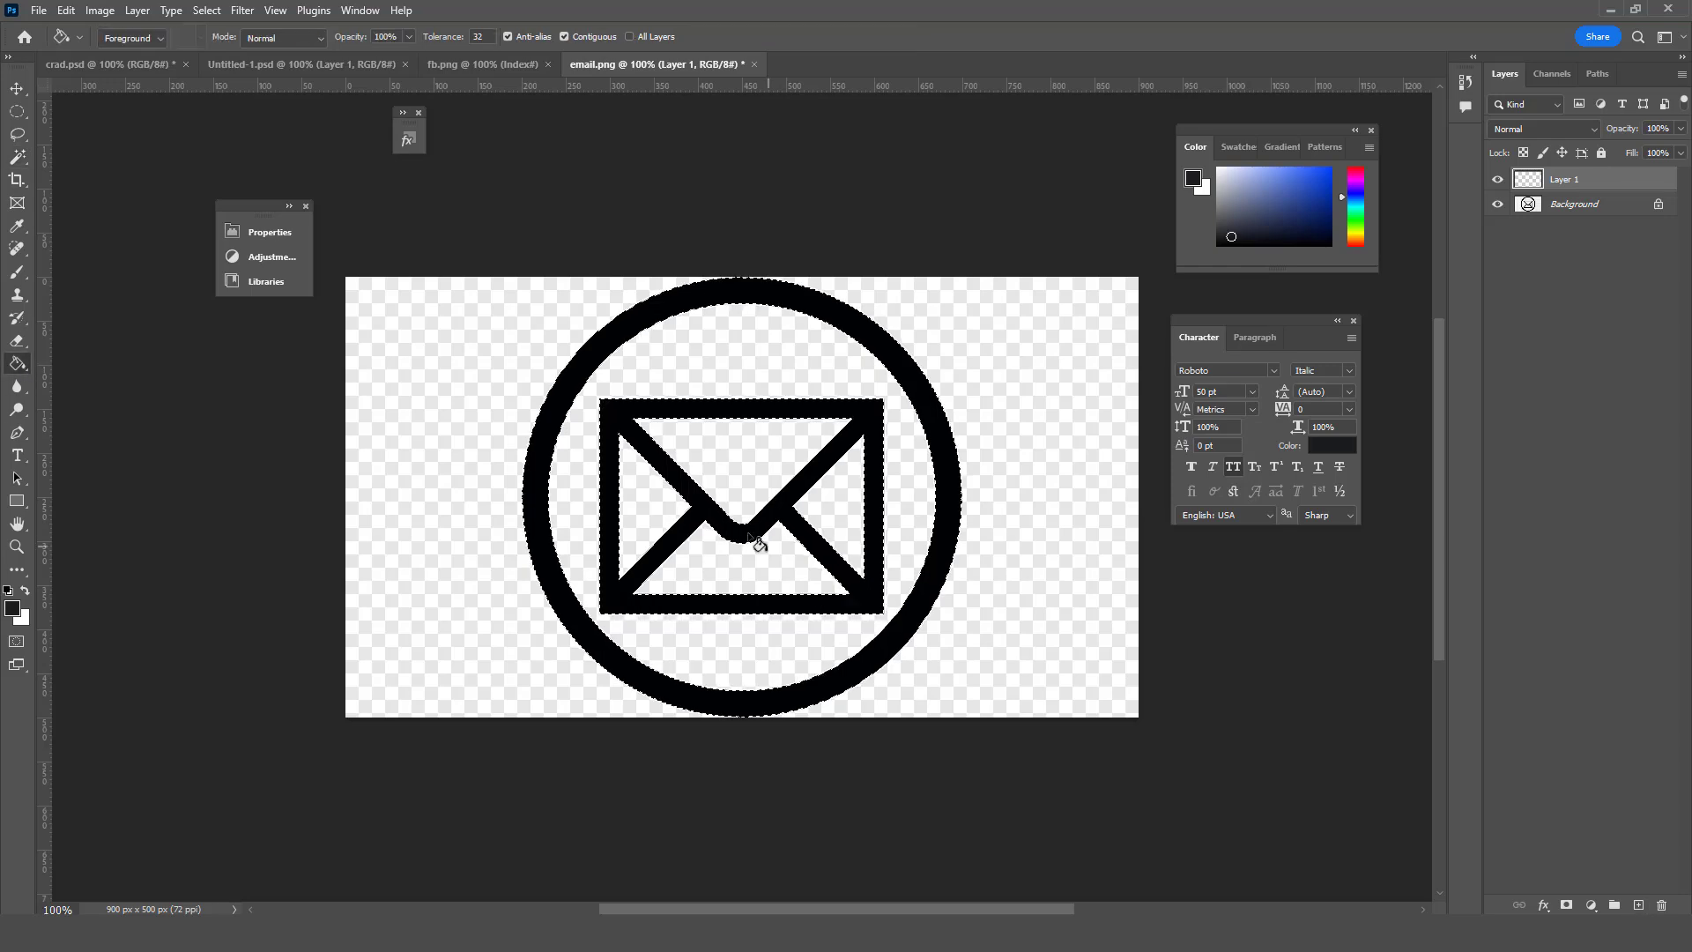
pyautogui.click(749, 535)
pyautogui.press('v')
pyautogui.moveTo(748, 535)
pyautogui.mouseDown()
pyautogui.moveTo(133, 69)
pyautogui.moveTo(802, 573)
pyautogui.mouseUp()
# - Shrink the envelope icon to about 15% and paste the gold gradient layer style onto it
pyautogui.hotkey('ctrl', 't')
pyautogui.moveTo(1027, 793); pyautogui.dragTo(863, 571)
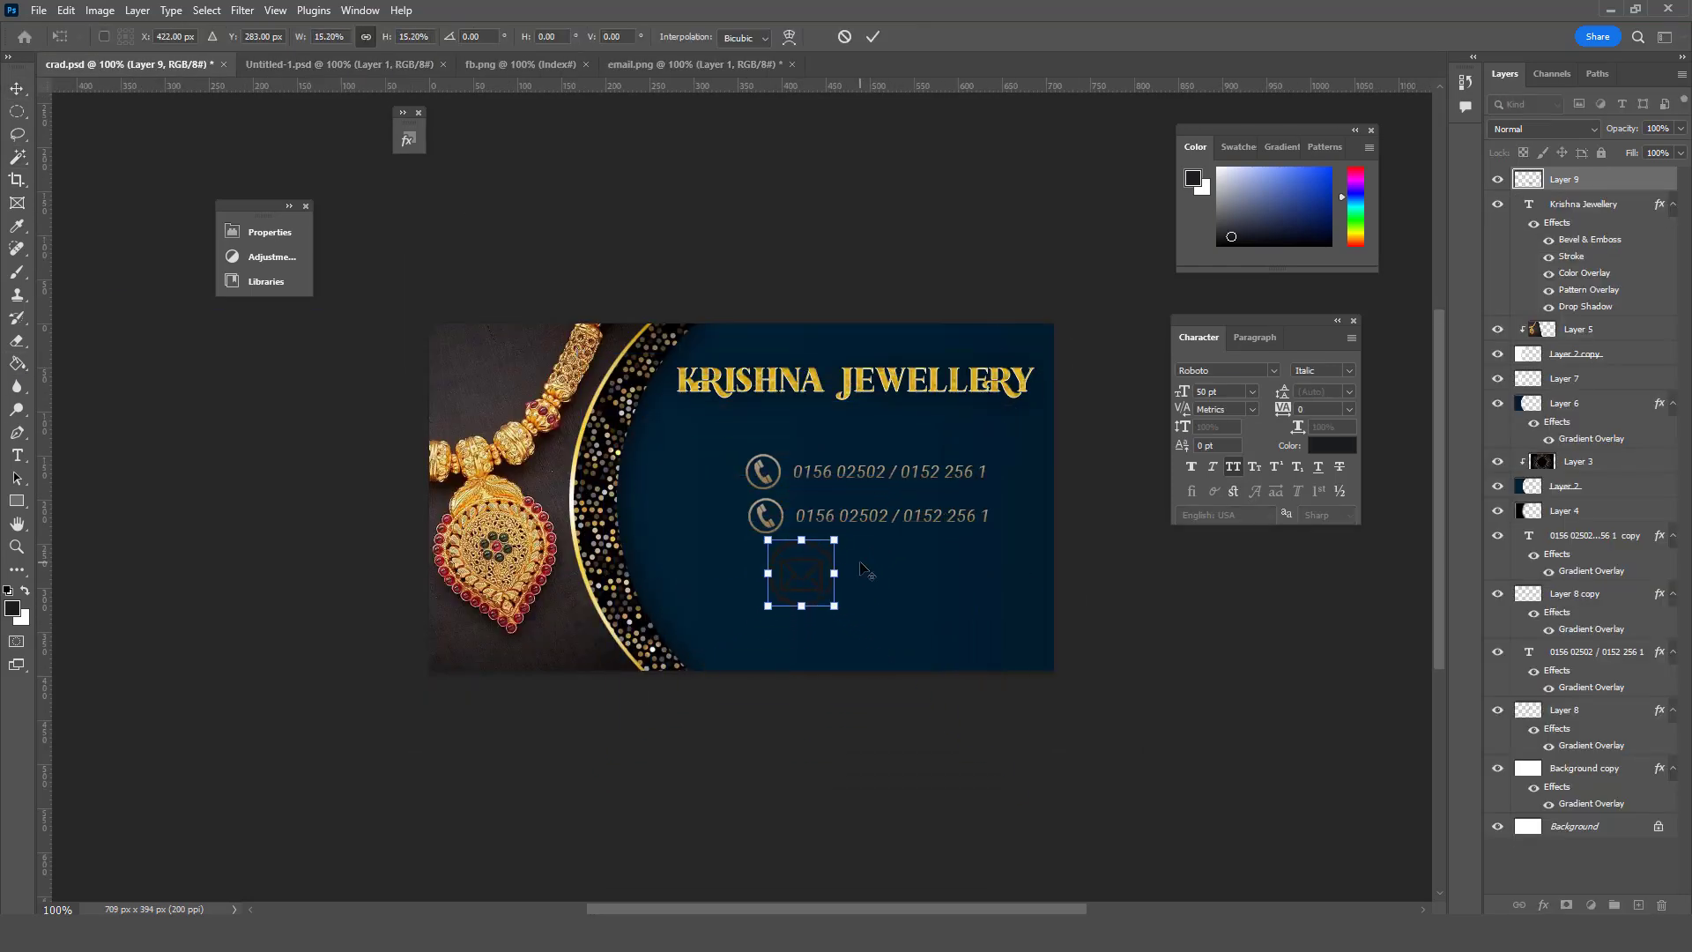
pyautogui.press('Return')
pyautogui.scroll(2, 783, 560)
pyautogui.rightClick(1533, 181)
pyautogui.click(1586, 621)
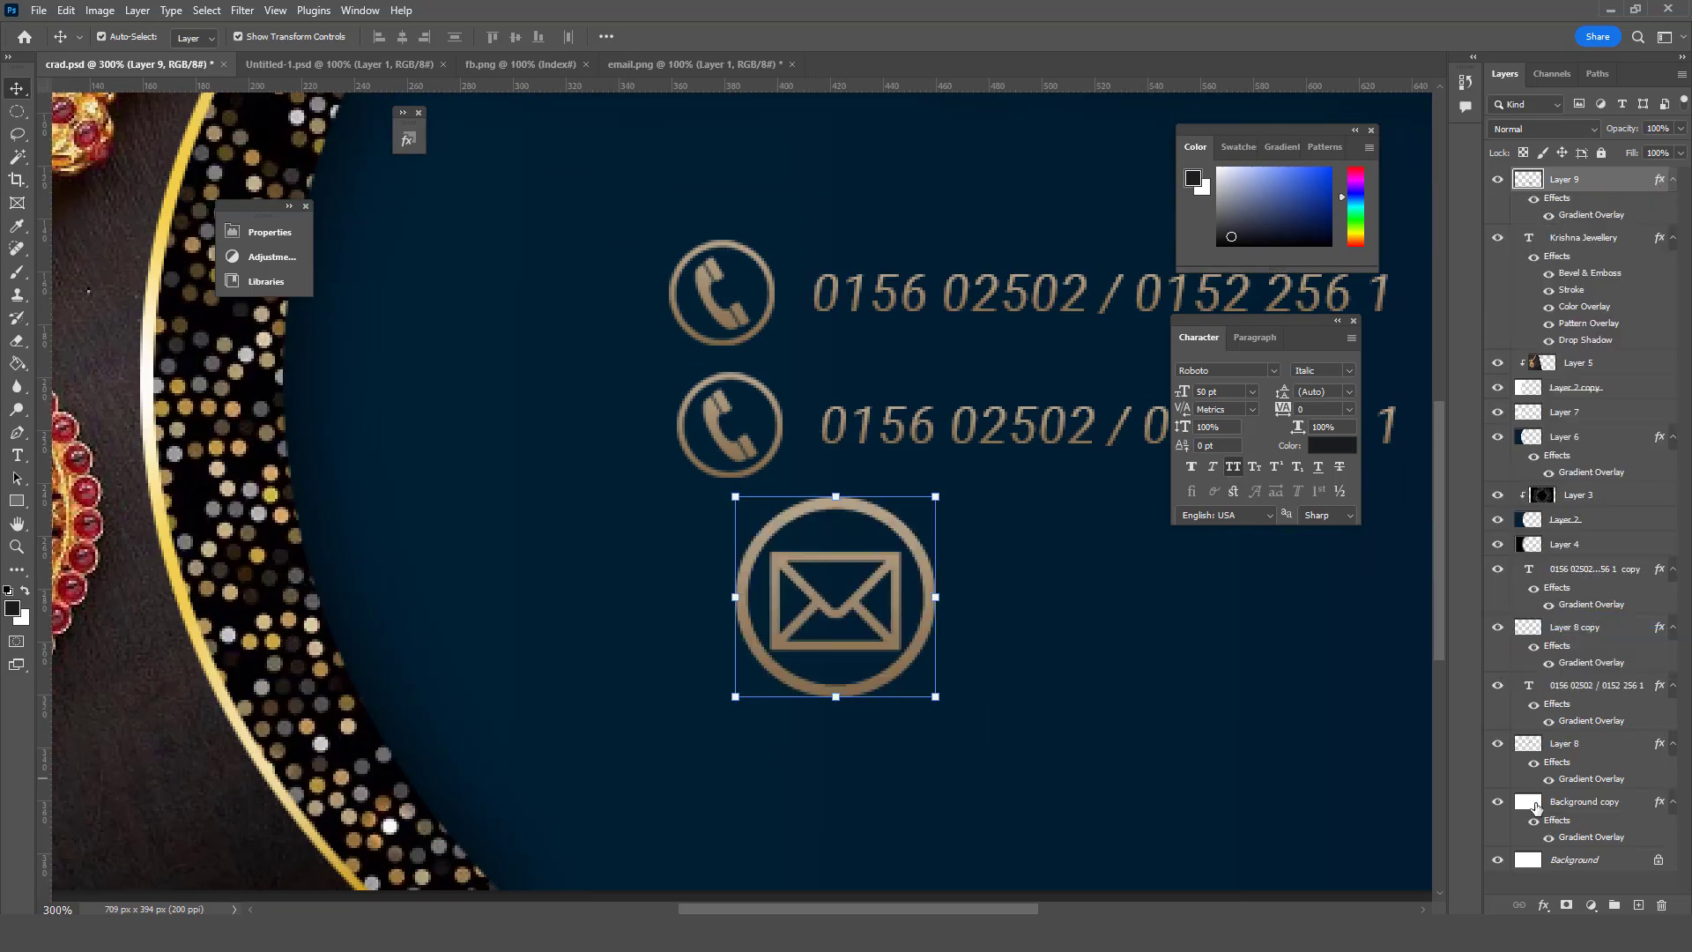
# - Move the phone number and icon layers higher in the stack and delete the second phone icon
pyautogui.click(1585, 684)
pyautogui.keyDown('shift'); pyautogui.click(1577, 743); pyautogui.keyUp('shift')
pyautogui.moveTo(1578, 743); pyautogui.dragTo(1577, 231)
pyautogui.click(729, 432)
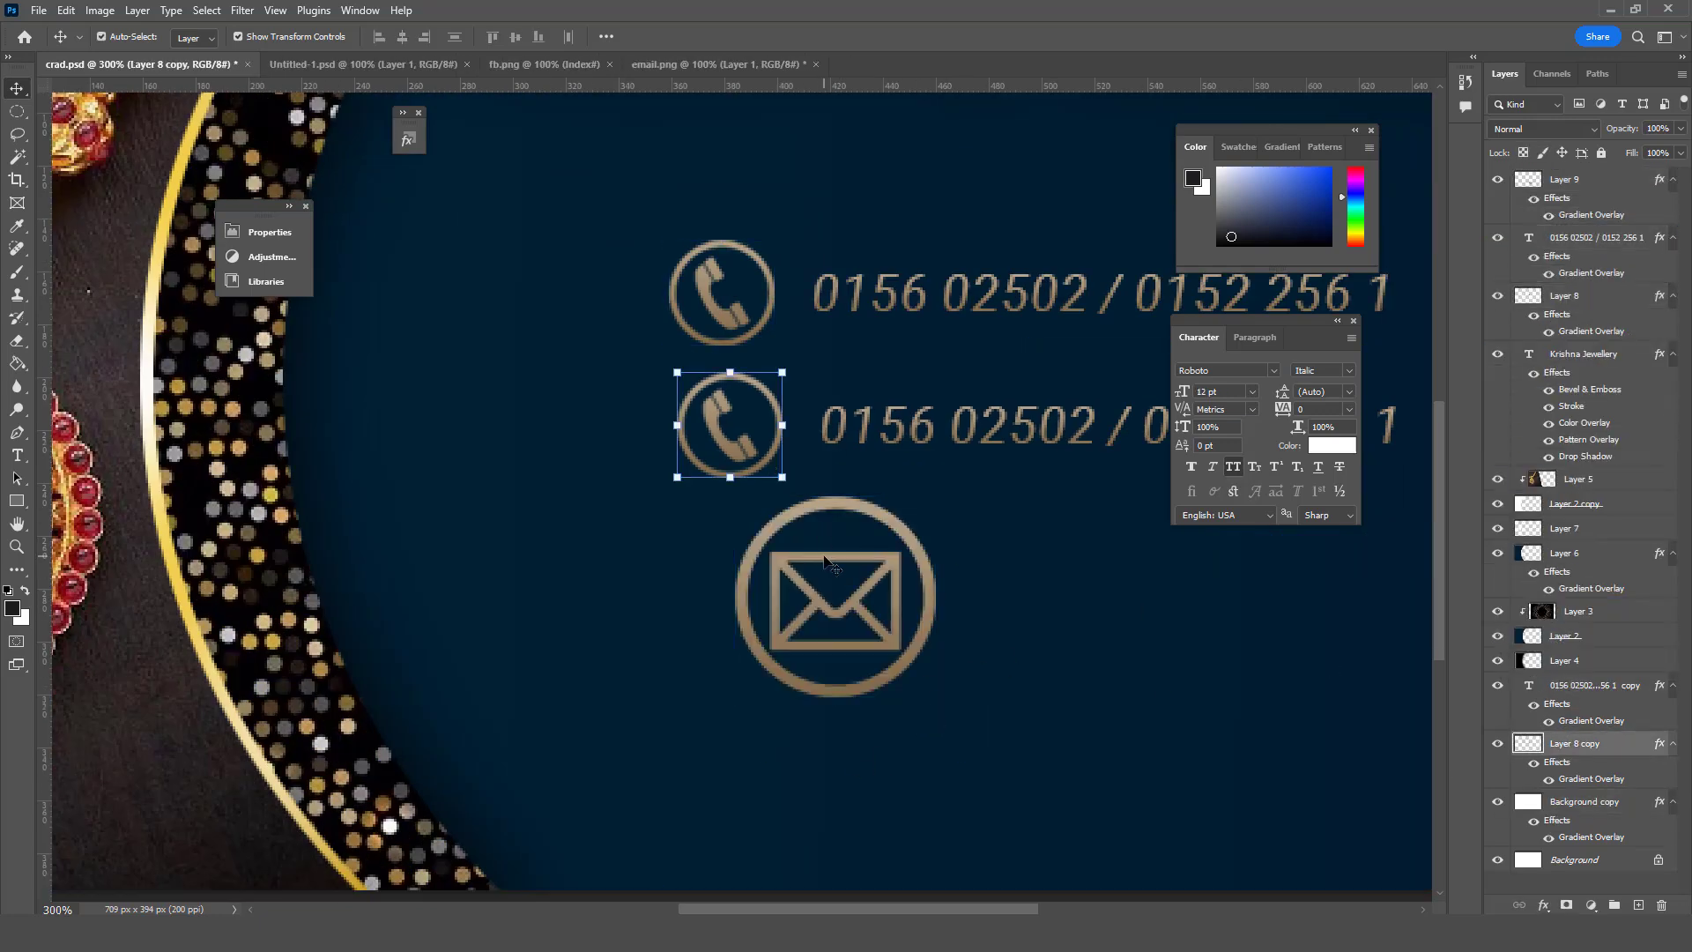
pyautogui.press('Delete')
# - Scale and position the envelope icon into the second contact row
pyautogui.click(824, 558)
pyautogui.hotkey('ctrl', 't')
pyautogui.moveTo(937, 698); pyautogui.dragTo(894, 650)
pyautogui.moveTo(838, 593); pyautogui.dragTo(740, 424)
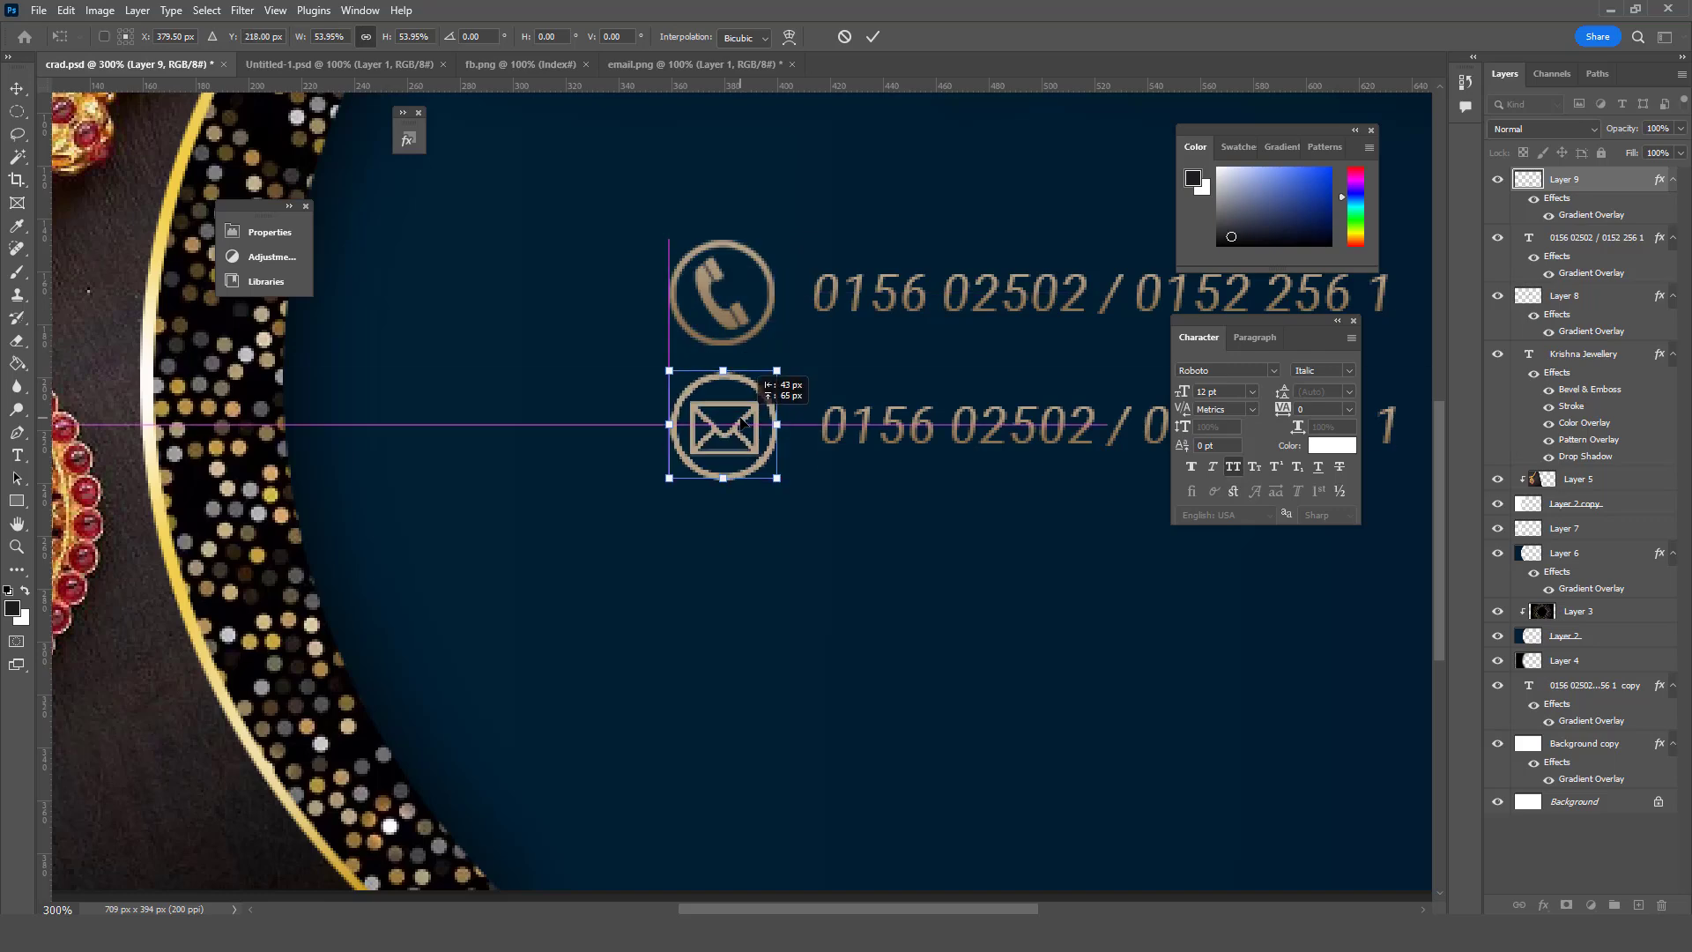
pyautogui.press('Return')
pyautogui.hotkey('ctrl', '-')
# - Vertically center the envelope with its text, and the phone icon with its number
pyautogui.keyDown('ctrl'); pyautogui.click(1586, 685); pyautogui.keyUp('ctrl')
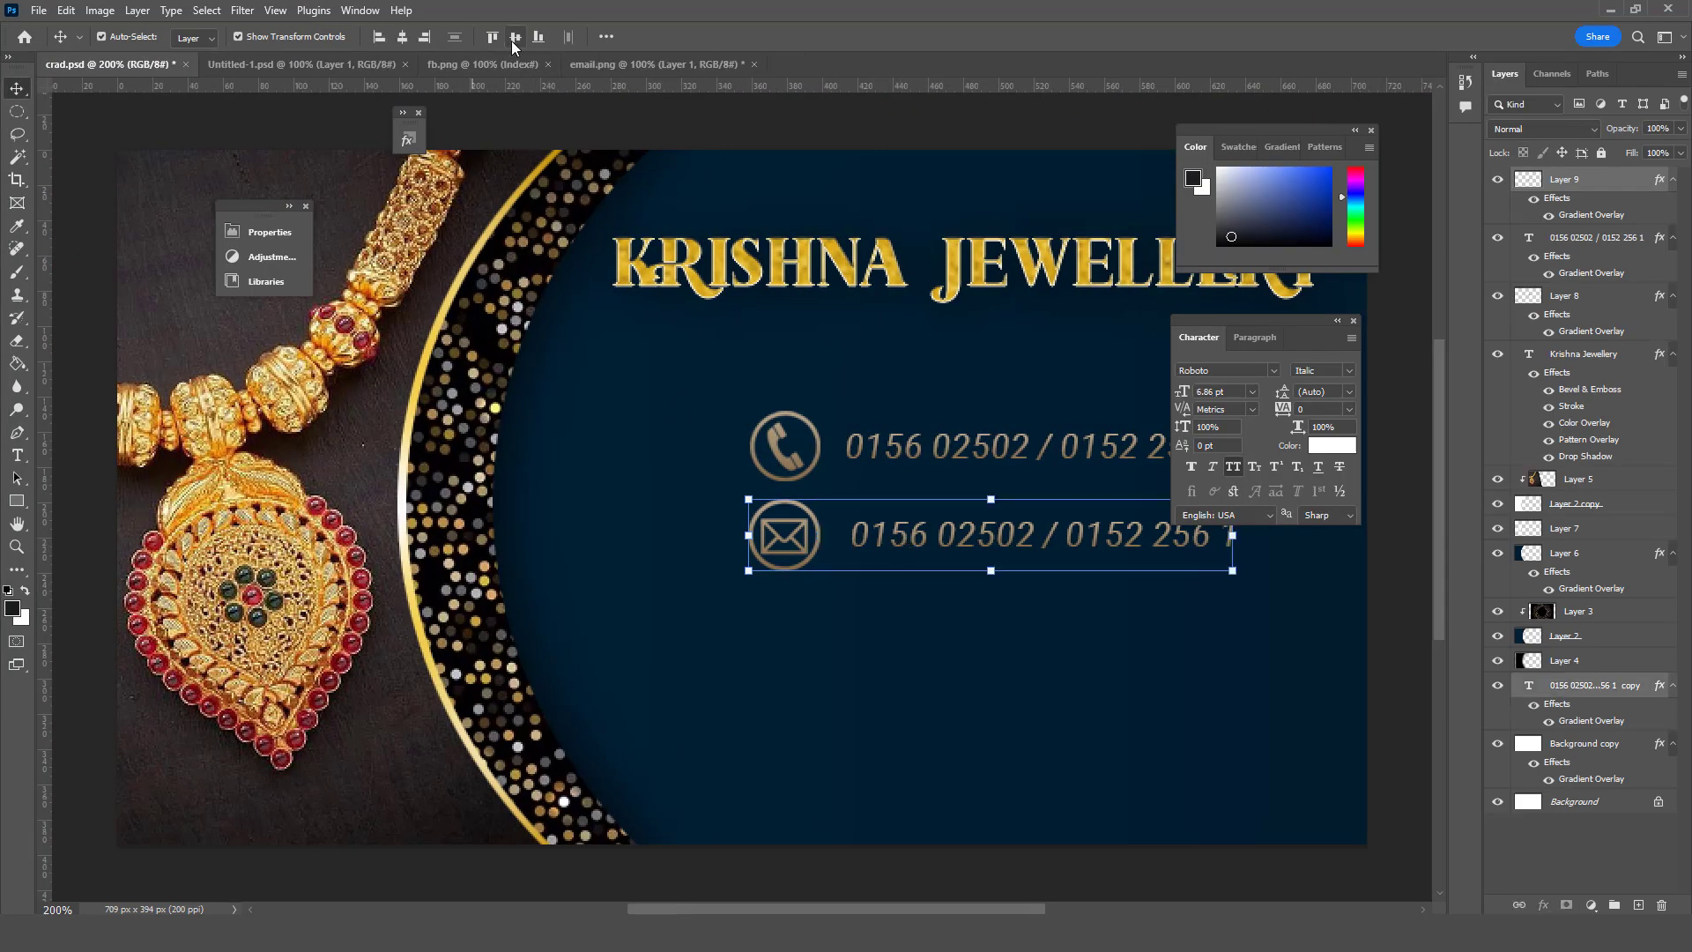
pyautogui.click(515, 36)
pyautogui.click(820, 430)
pyautogui.keyDown('shift'); pyautogui.click(881, 445); pyautogui.keyUp('shift')
pyautogui.click(516, 36)
# - Retype the second-row text as the shop's Gmail email address
pyautogui.click(902, 546)
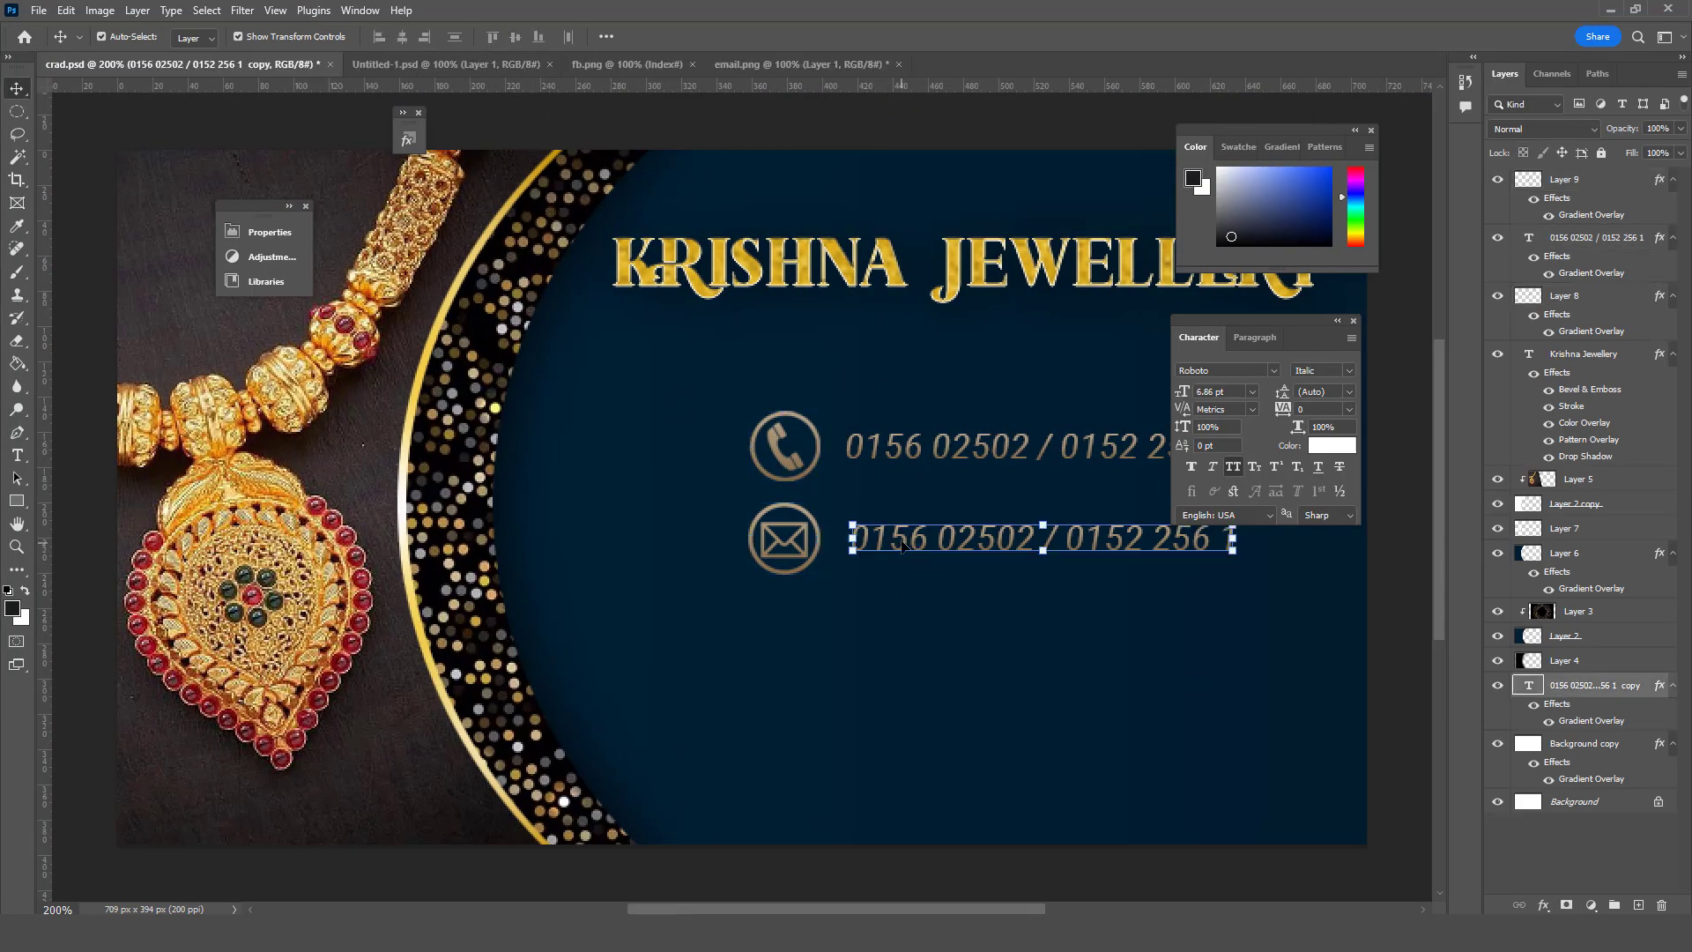
pyautogui.doubleClick(902, 546)
pyautogui.hotkey('ctrl', 'a')
pyautogui.write('KR')
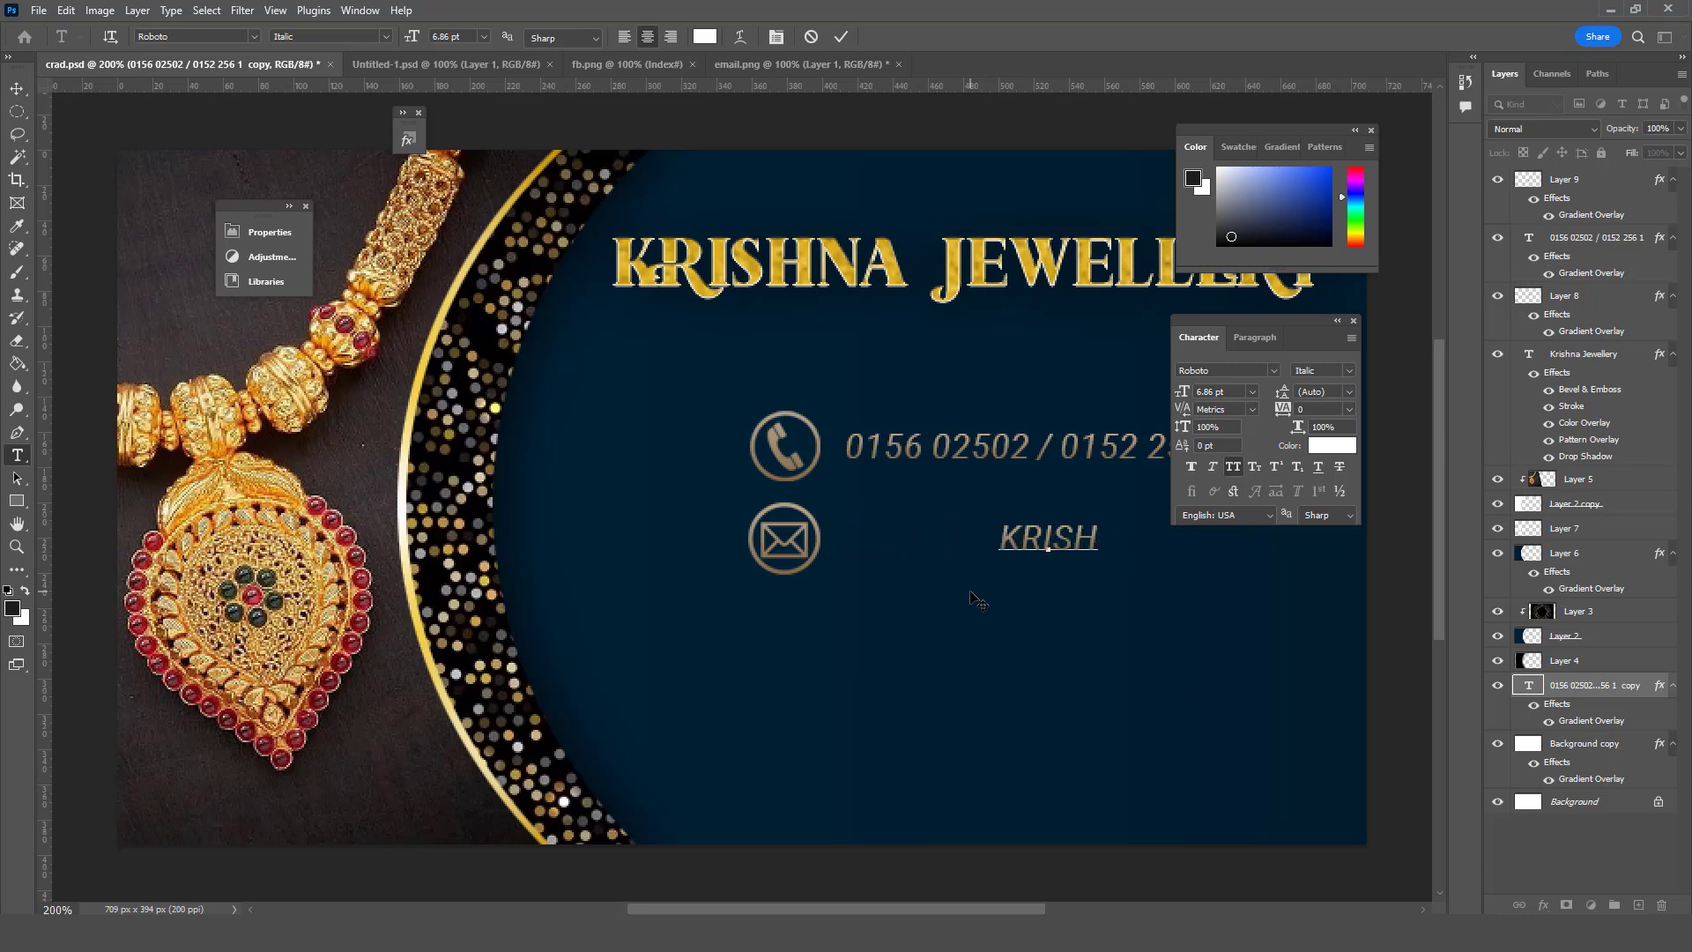
pyautogui.hotkey('ctrl', 'a')
pyautogui.click(805, 538)
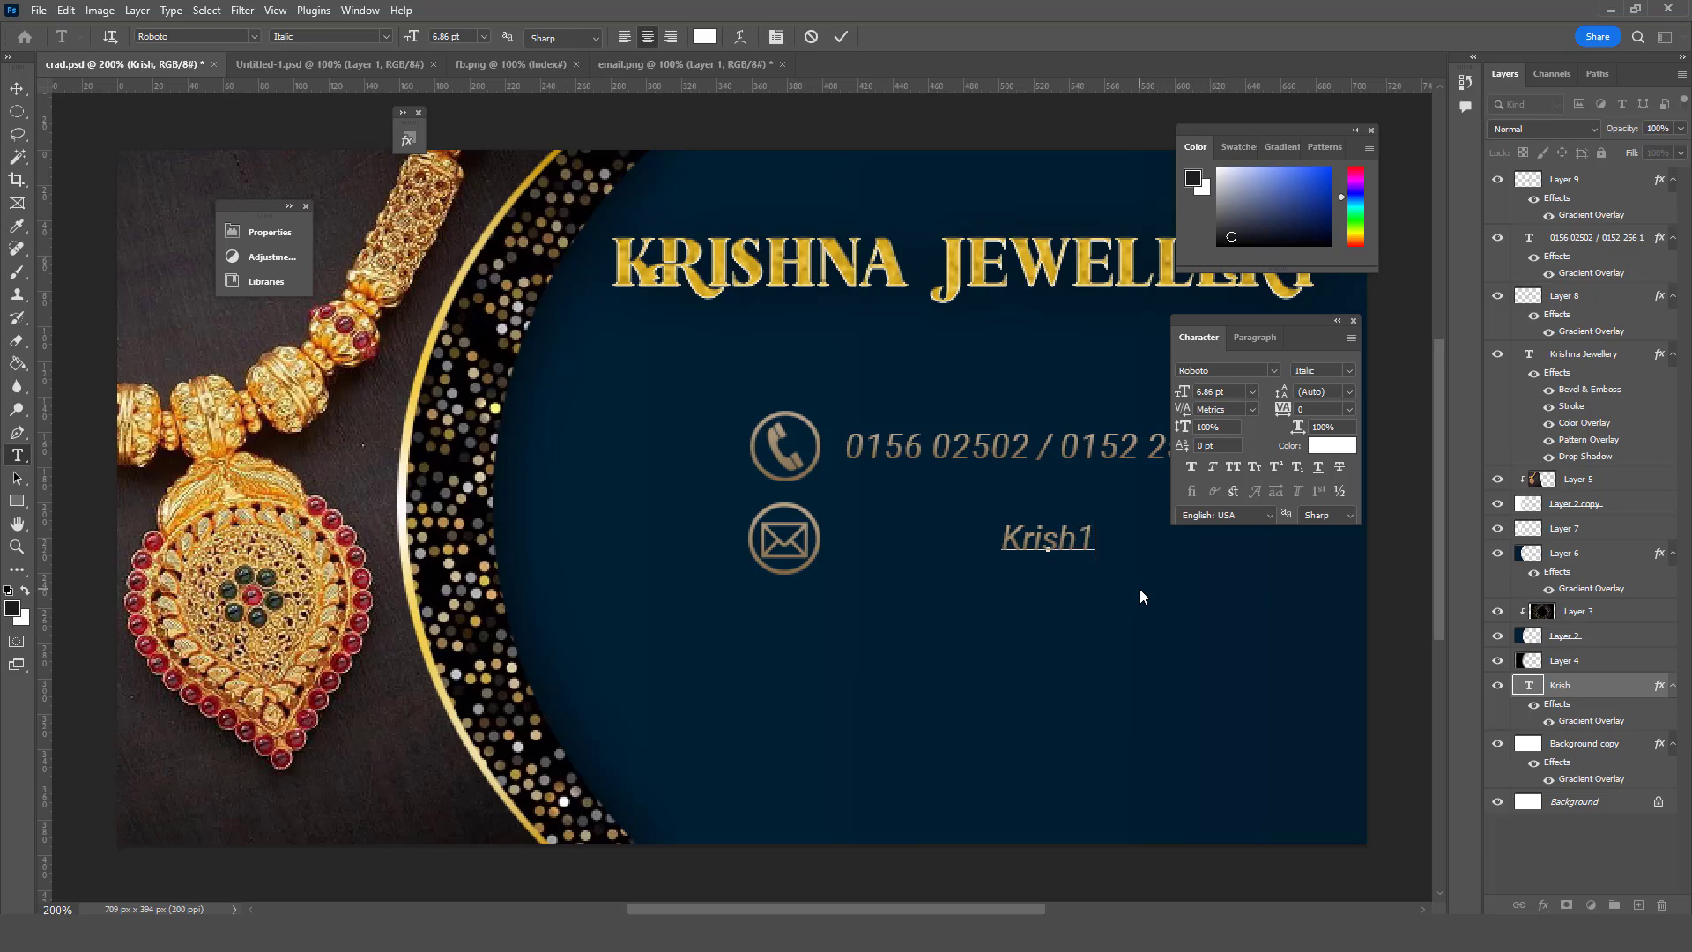
pyautogui.click(1139, 589)
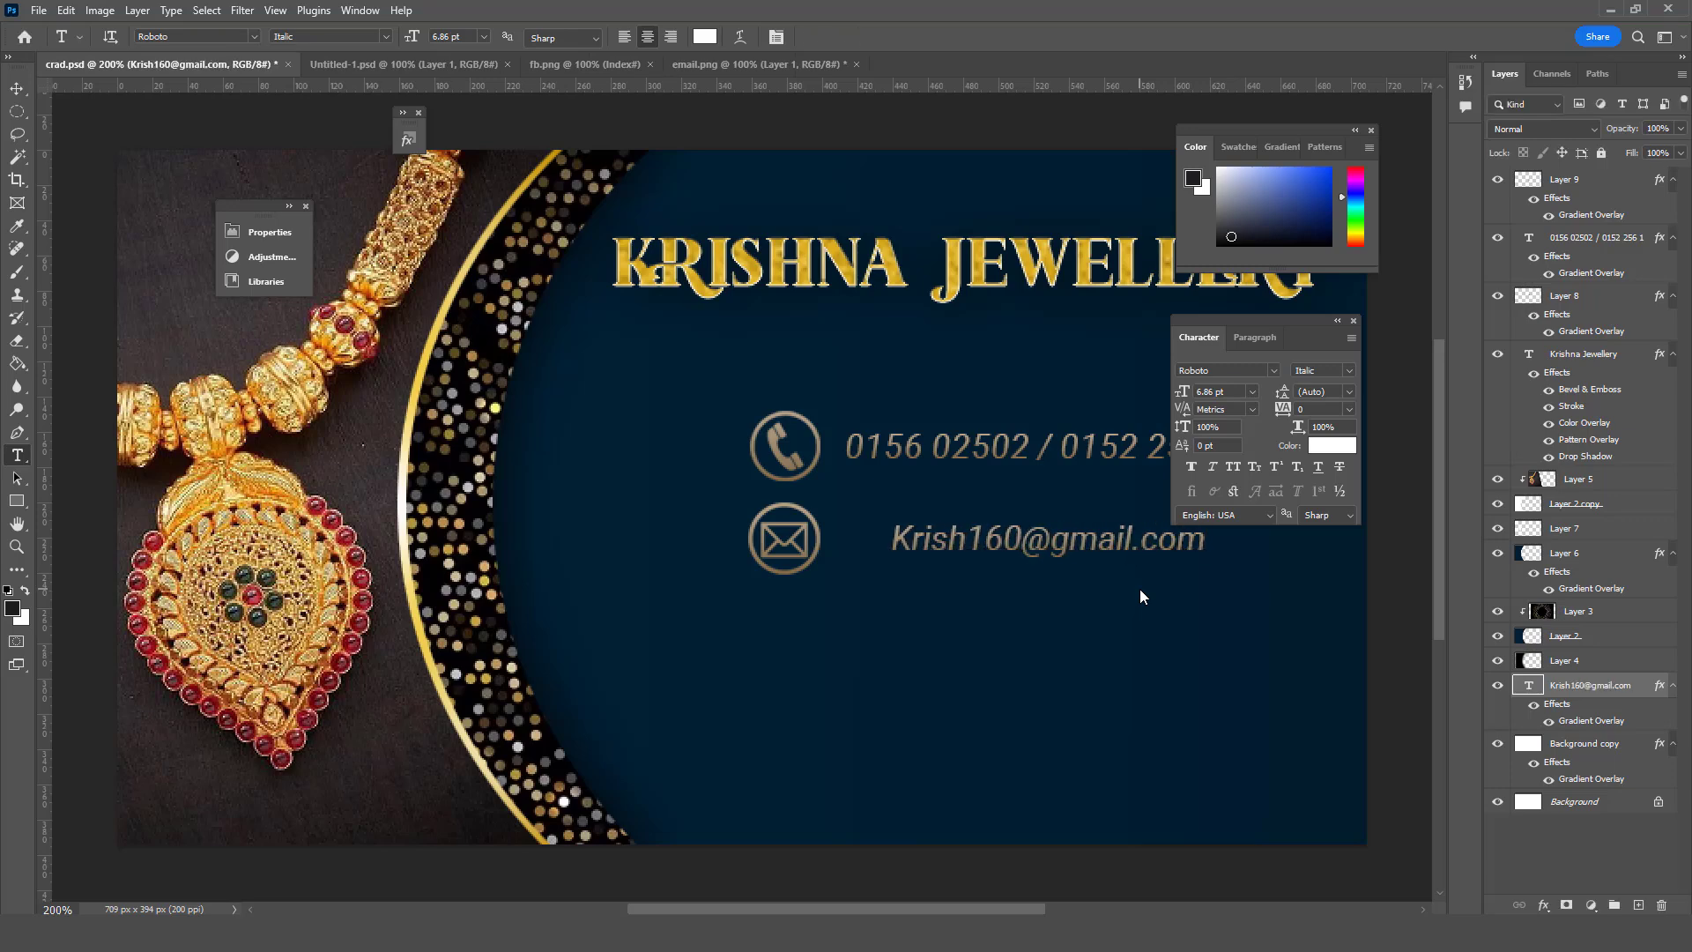
pyautogui.press('v')
# - Align the email under the phone number and Alt-drag the envelope row one line lower
pyautogui.moveTo(945, 541); pyautogui.dragTo(886, 541)
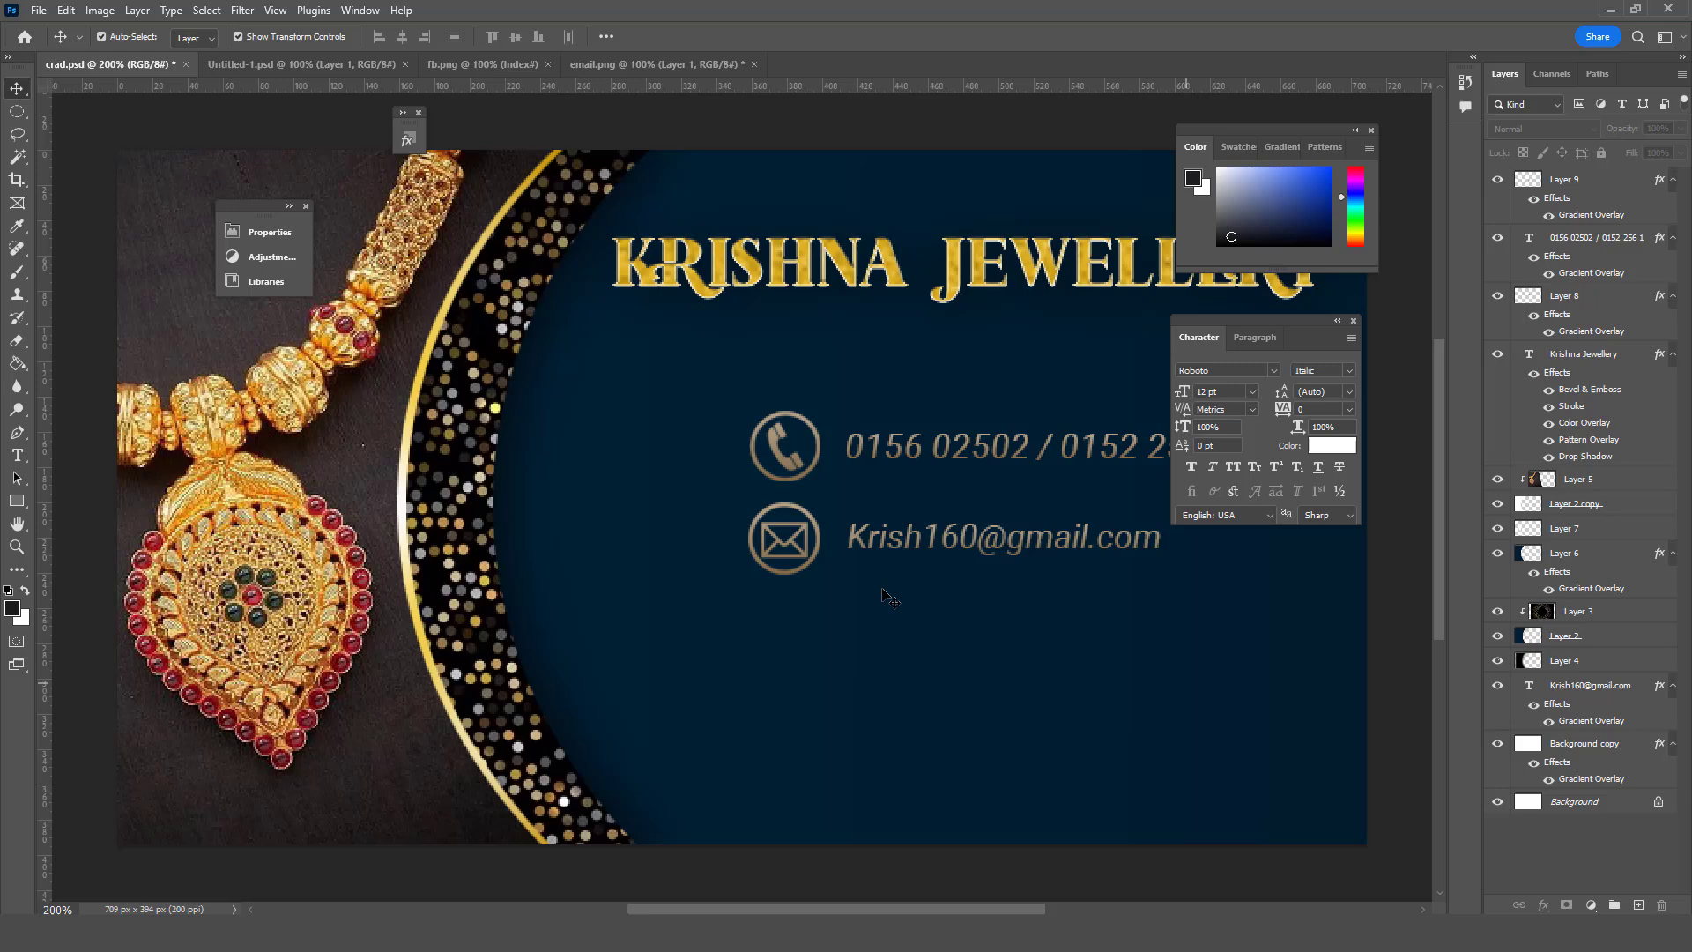
pyautogui.click(785, 537)
pyautogui.keyDown('shift'); pyautogui.click(995, 538); pyautogui.keyUp('shift')
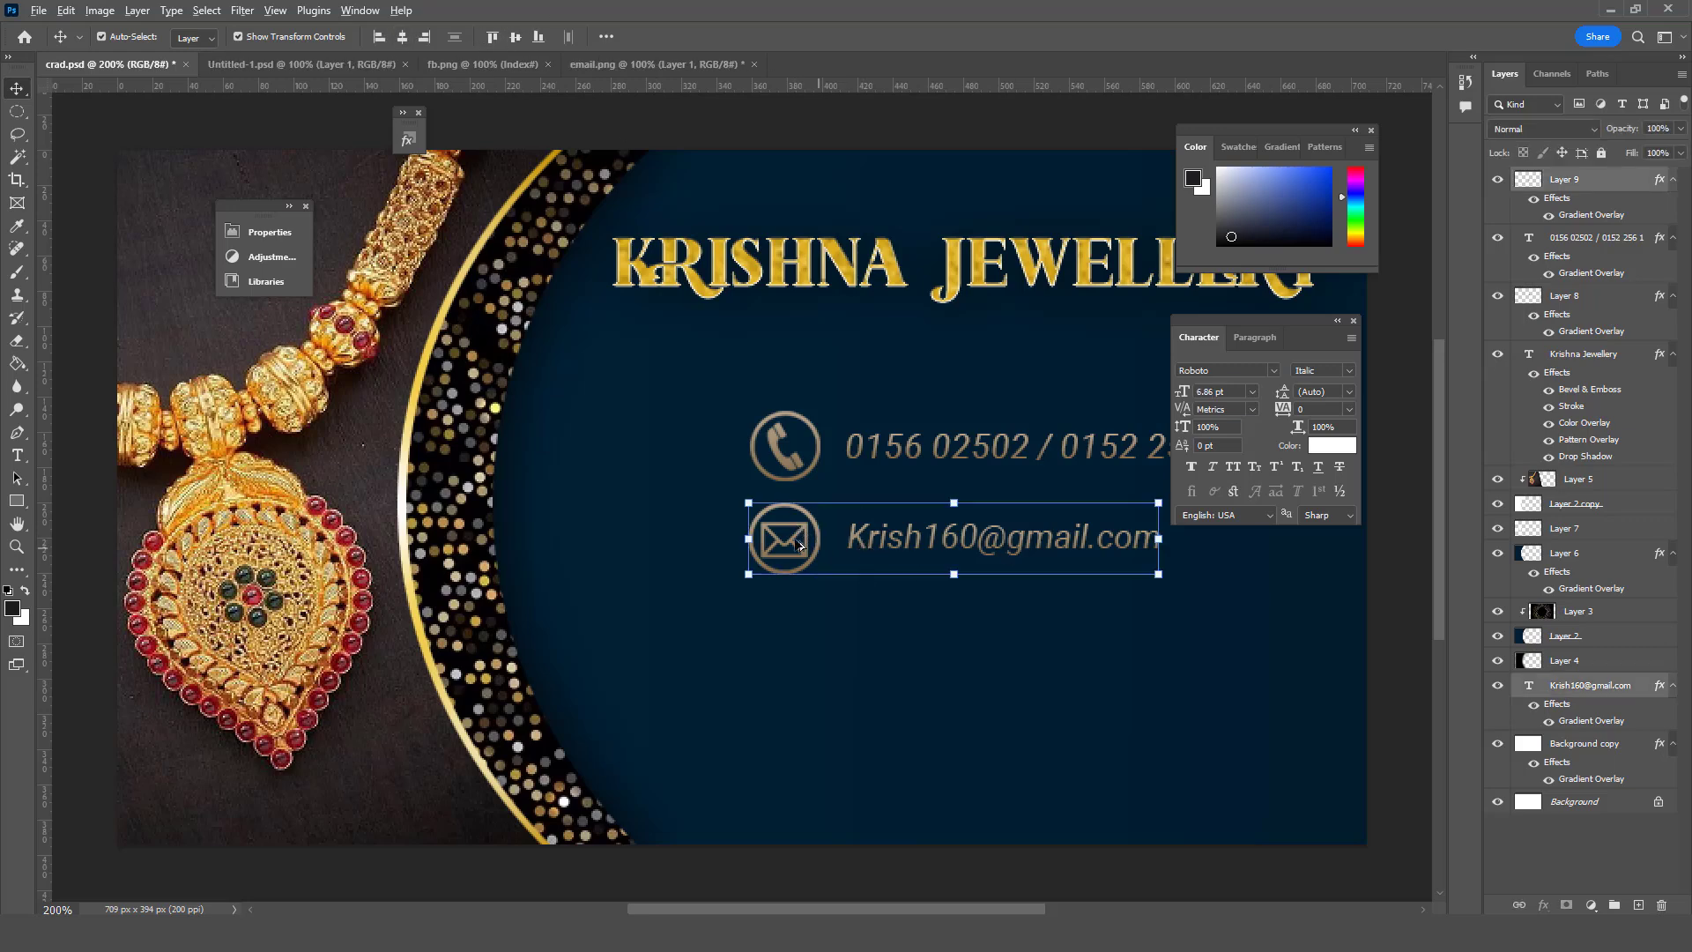
pyautogui.keyDown('alt'); pyautogui.moveTo(800, 544); pyautogui.dragTo(801, 637); pyautogui.keyUp('alt')
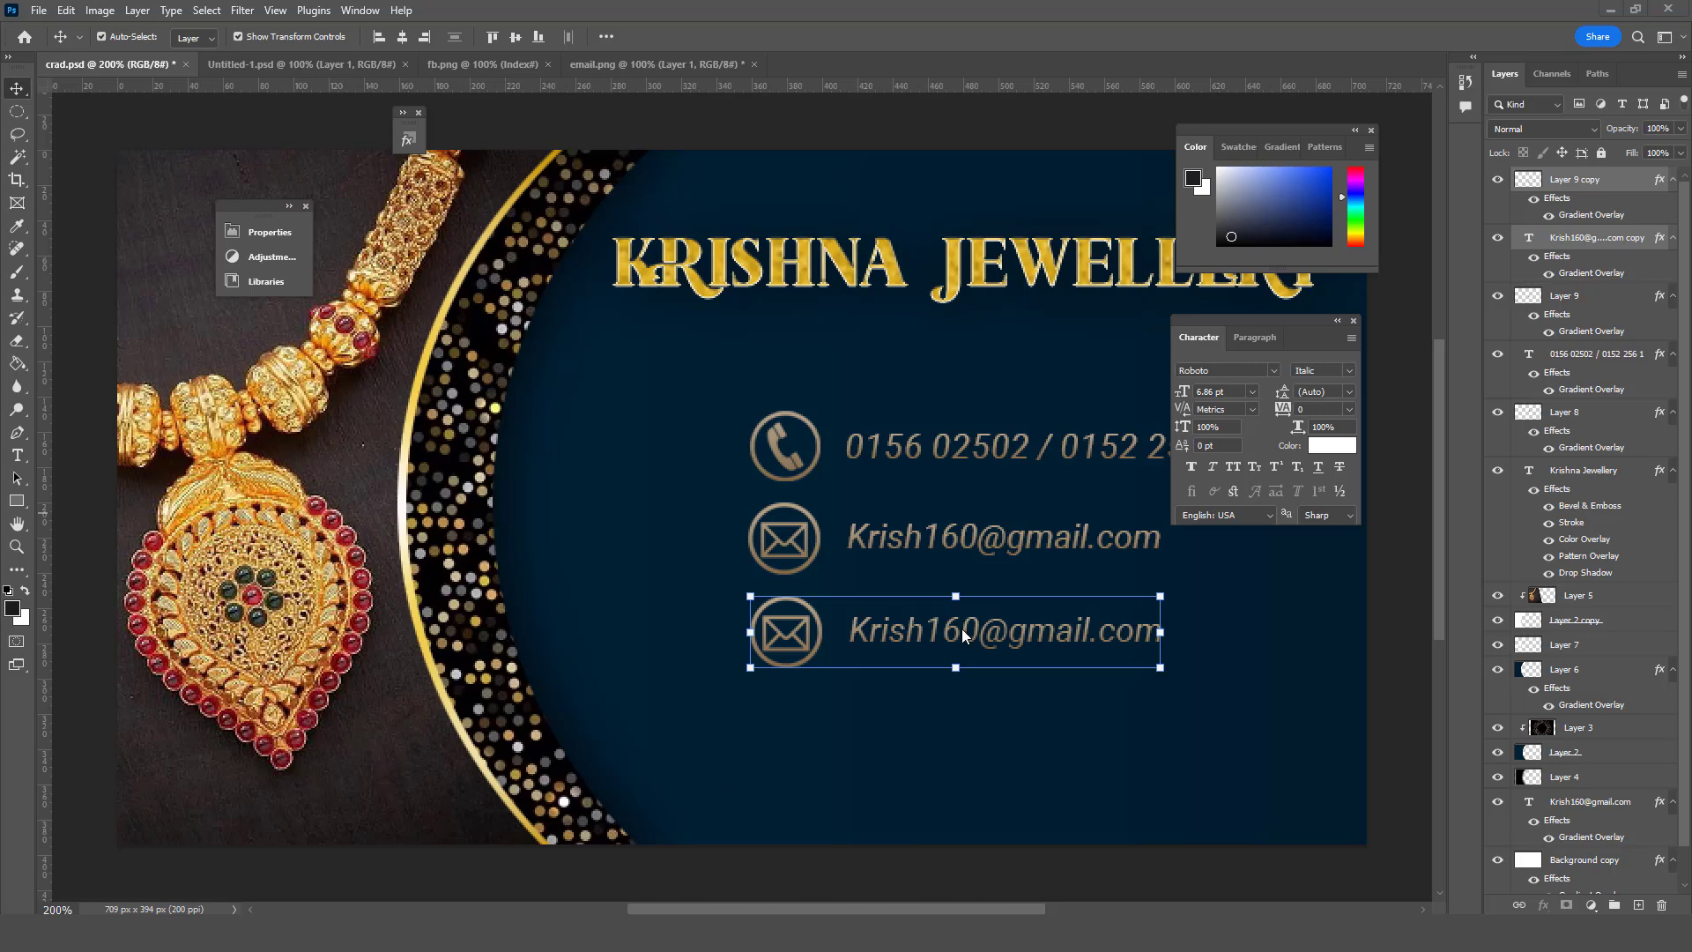
pyautogui.press('t')
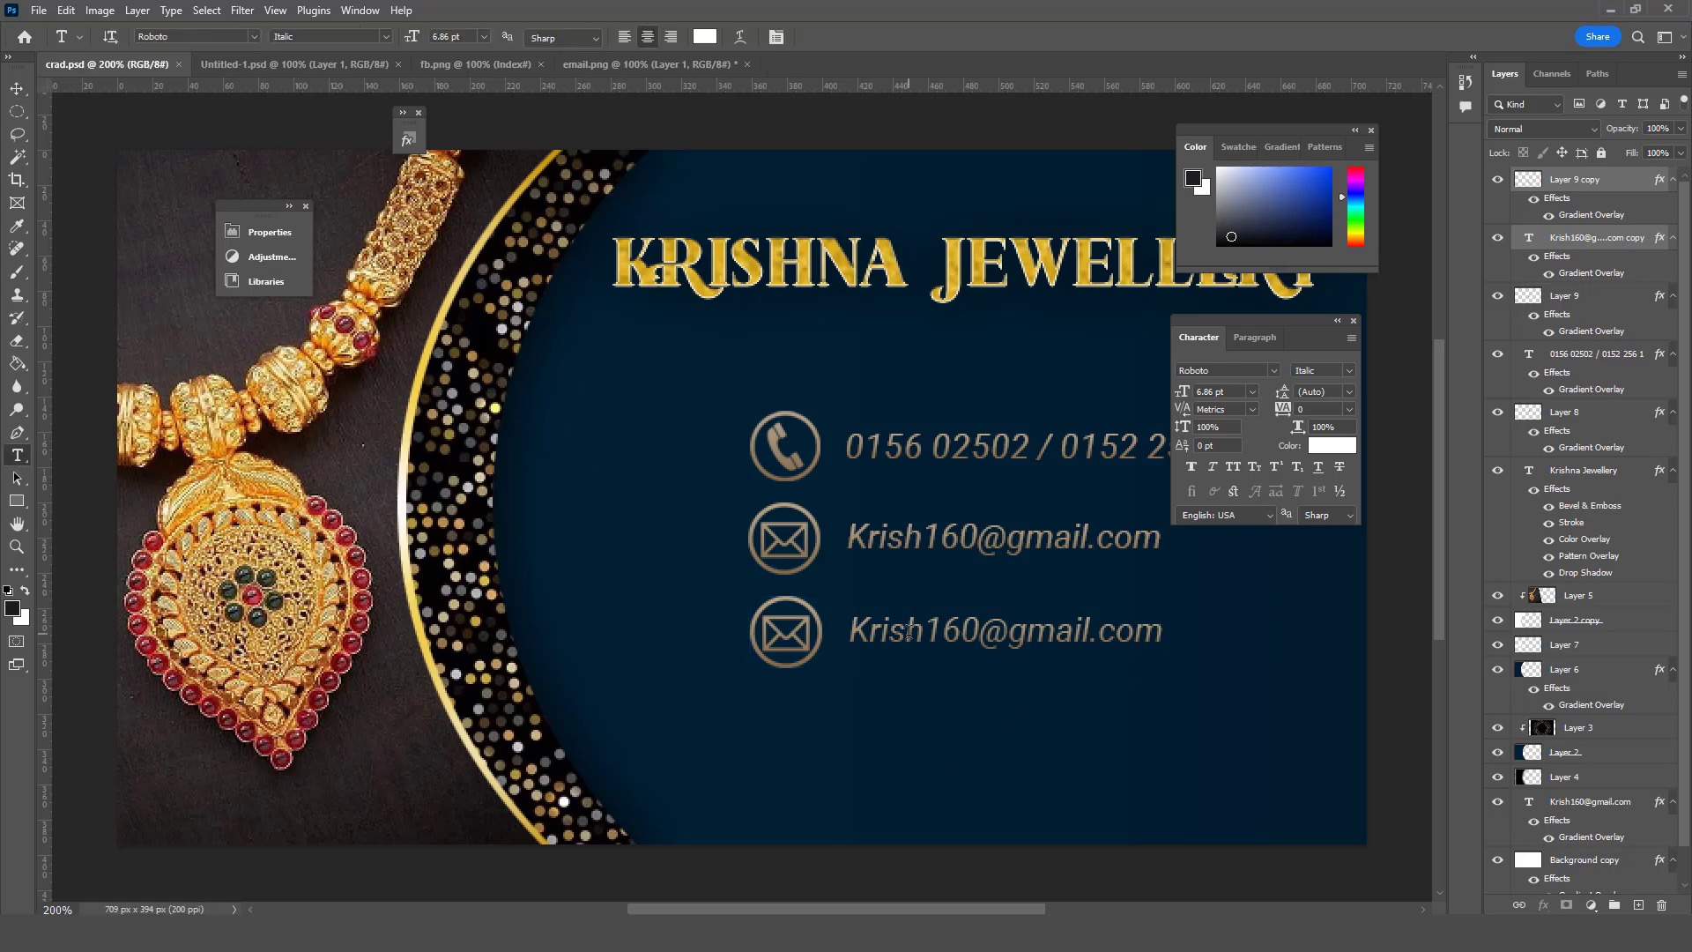
pyautogui.moveTo(932, 627); pyautogui.dragTo(1211, 618)
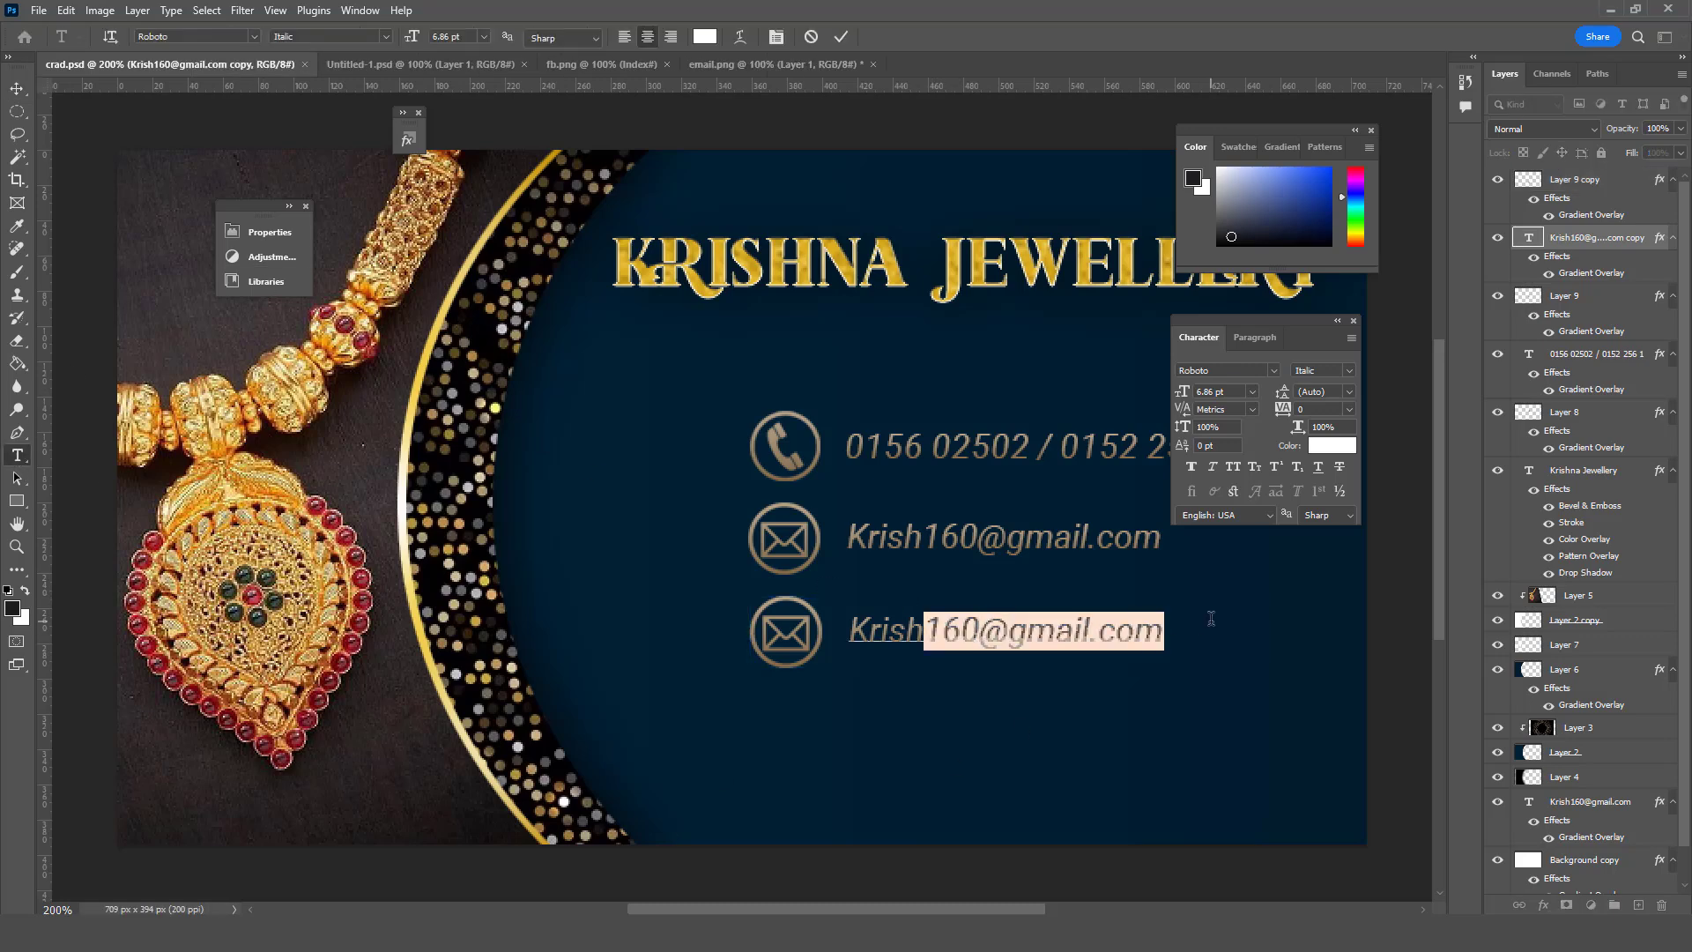
# - Change the copied row's text to 'Krishnajewellery' and close email.png without saving
pyautogui.write('najewellery')
pyautogui.click(16, 89)
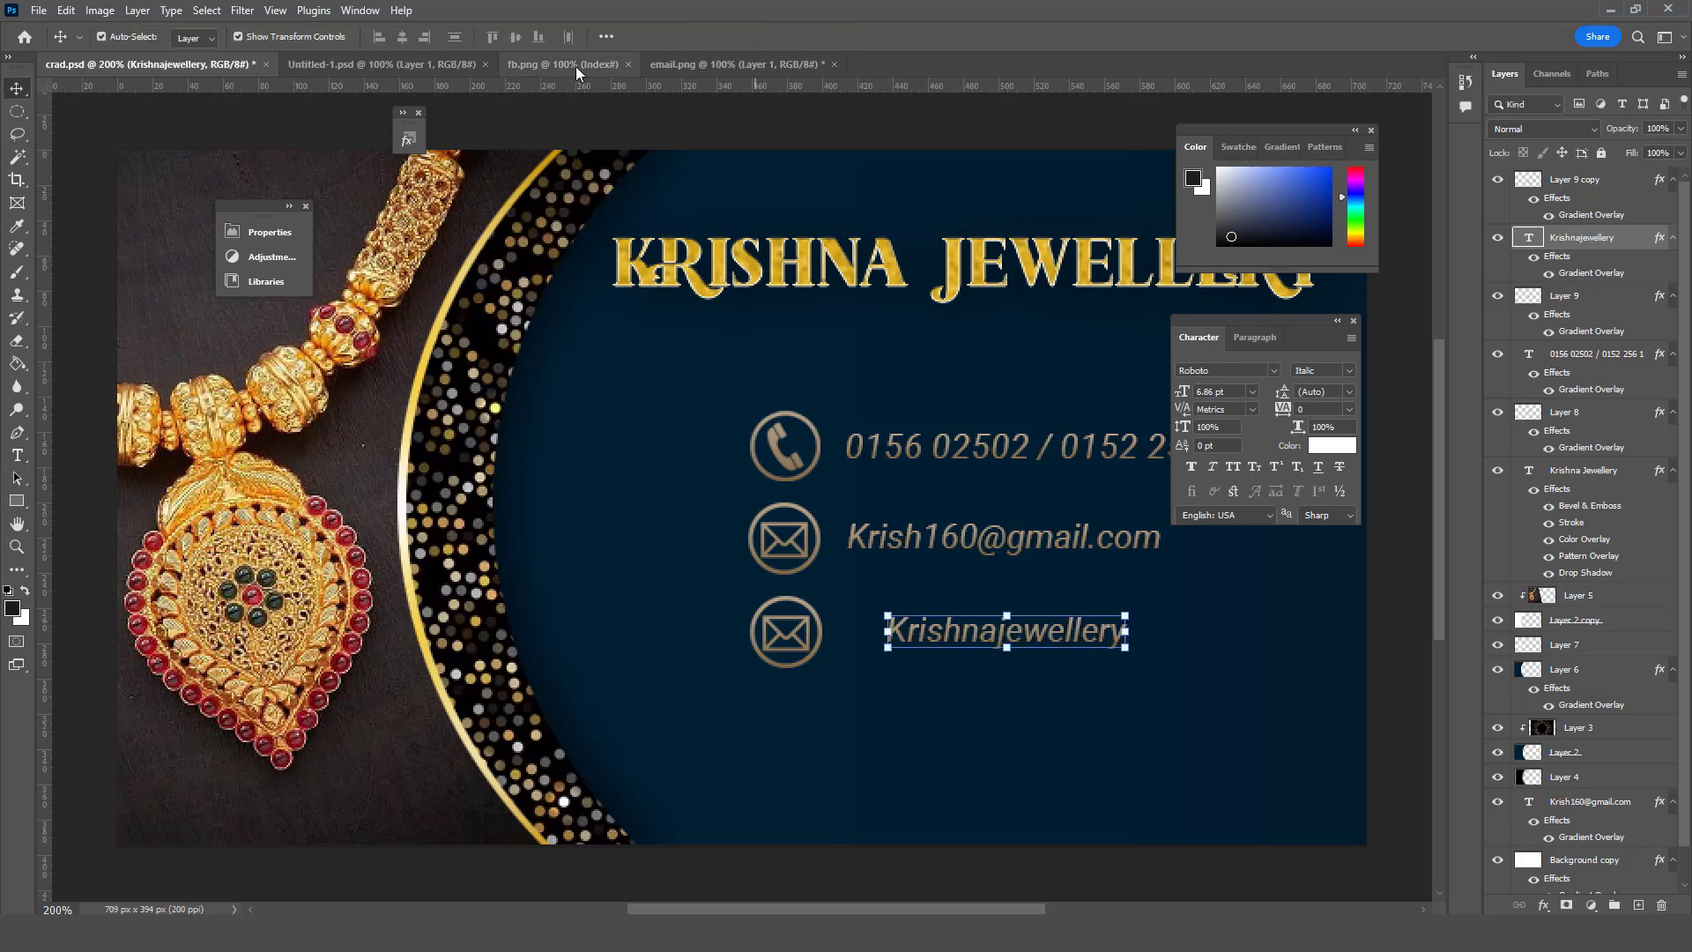
pyautogui.click(381, 65)
pyautogui.click(736, 64)
pyautogui.click(835, 64)
pyautogui.click(837, 343)
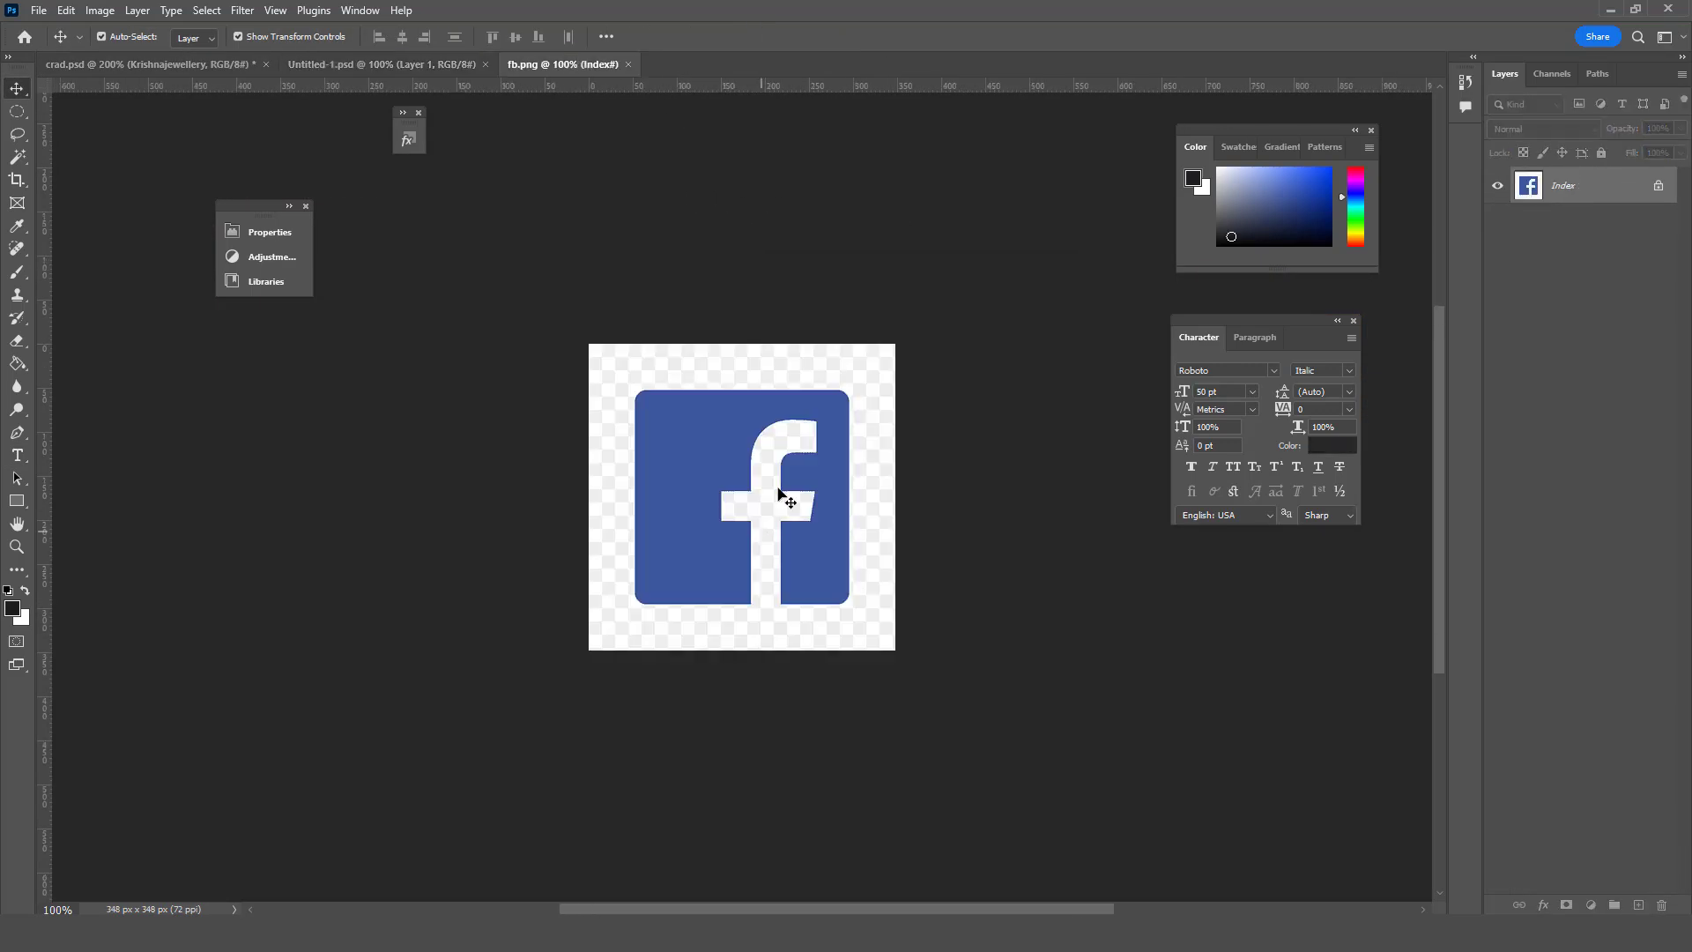
# - Convert the Facebook icon image to RGB and fill its Magic Wand-selected square on a new layer
pyautogui.click(100, 10)
pyautogui.click(304, 90)
pyautogui.press('w')
pyautogui.click(684, 415)
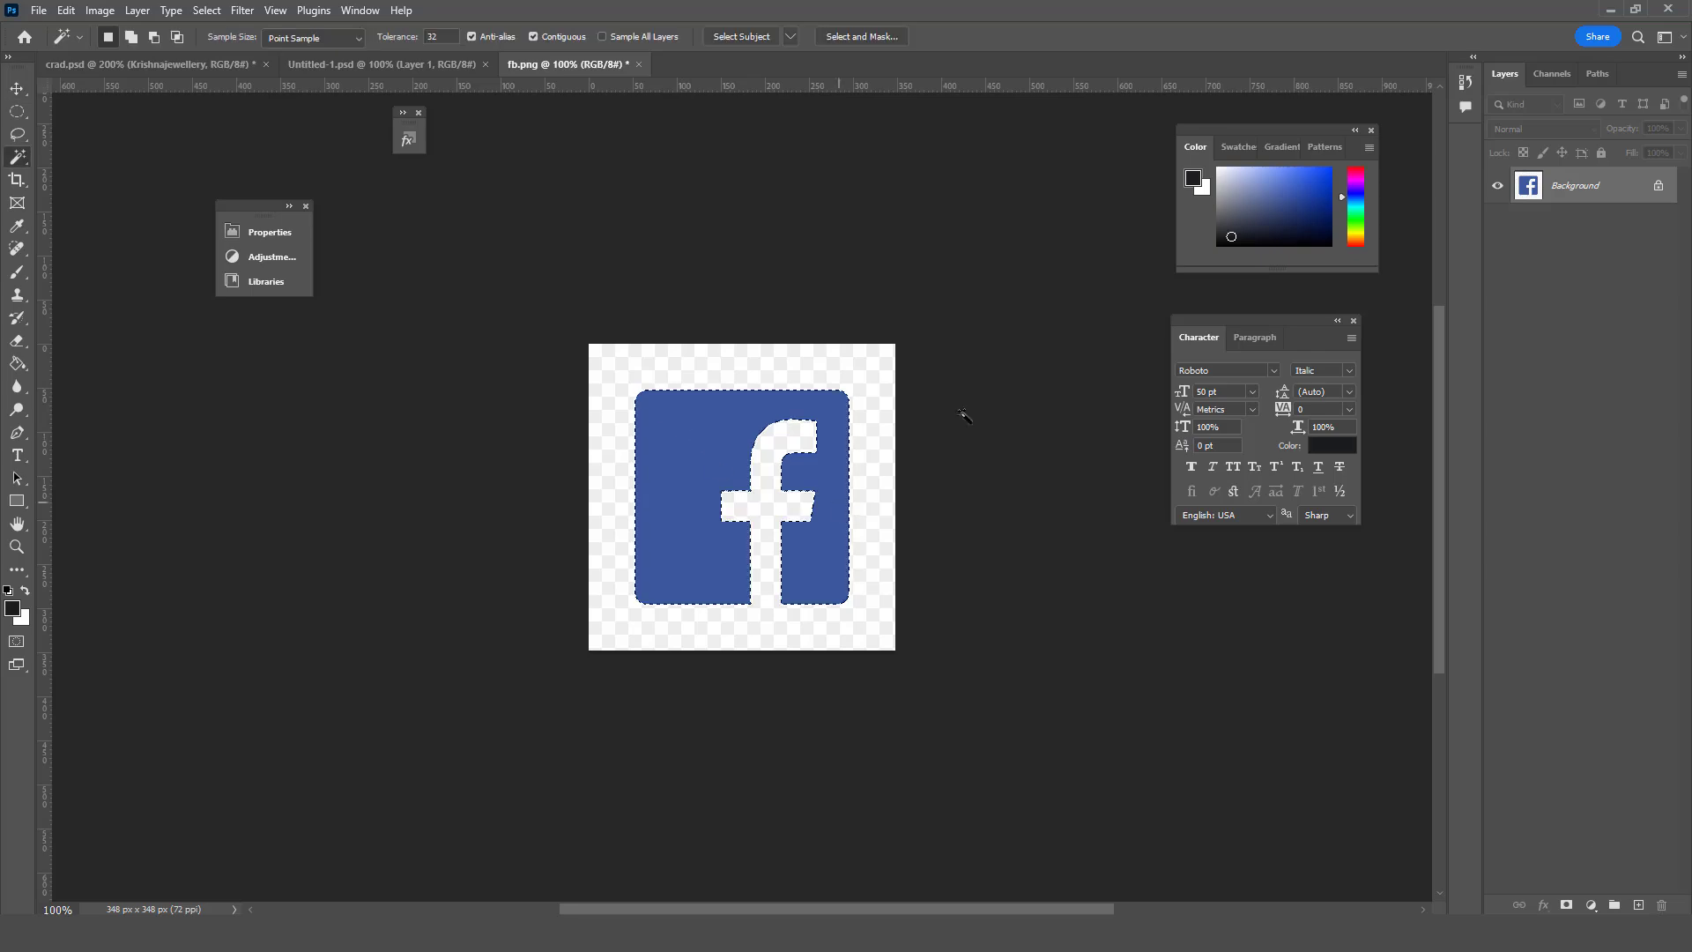
pyautogui.click(1641, 905)
pyautogui.hotkey('alt', 'BackSpace')
# - Drag the Facebook icon onto the card, shrink it, and paste the gold gradient style
pyautogui.press('v')
pyautogui.moveTo(774, 454)
pyautogui.mouseDown()
pyautogui.moveTo(533, 288)
pyautogui.moveTo(267, 64)
pyautogui.moveTo(752, 679)
pyautogui.mouseUp()
pyautogui.moveTo(963, 895); pyautogui.dragTo(849, 774)
pyautogui.moveTo(755, 677); pyautogui.dragTo(869, 727)
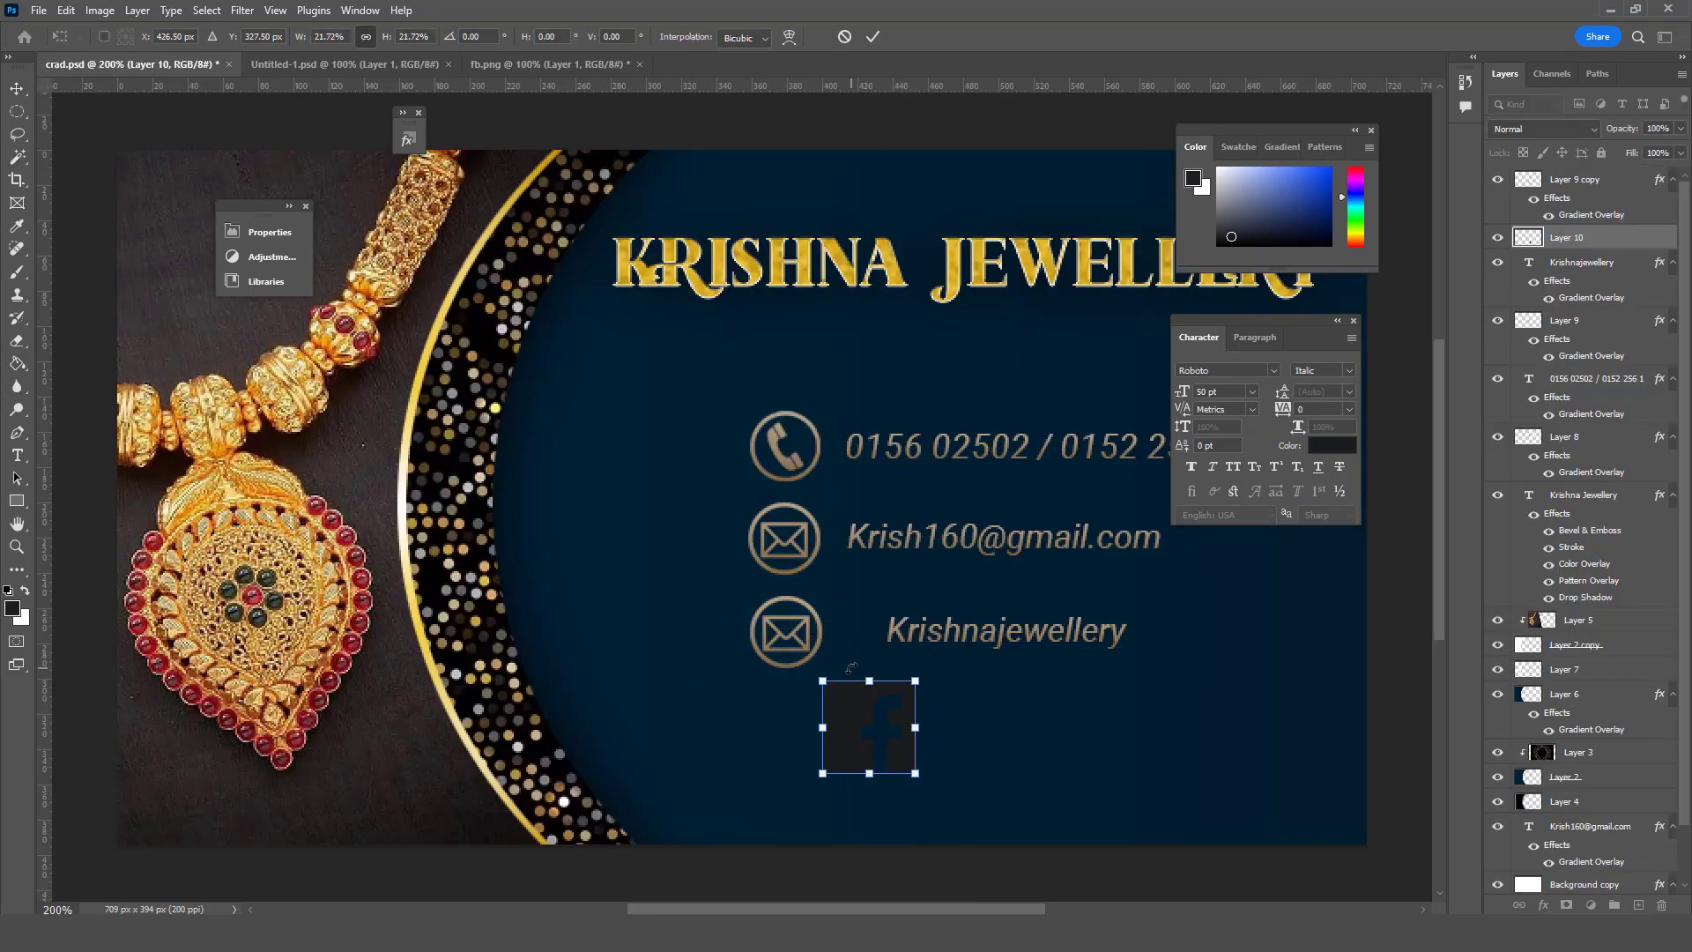
pyautogui.rightClick(1538, 245)
pyautogui.click(1607, 666)
# - Scale the Facebook icon to 50 px into the third row and delete the extra envelope copy
pyautogui.hotkey('ctrl', '+')
pyautogui.scroll(-3, 740, 494)
pyautogui.hotkey('ctrl', 't')
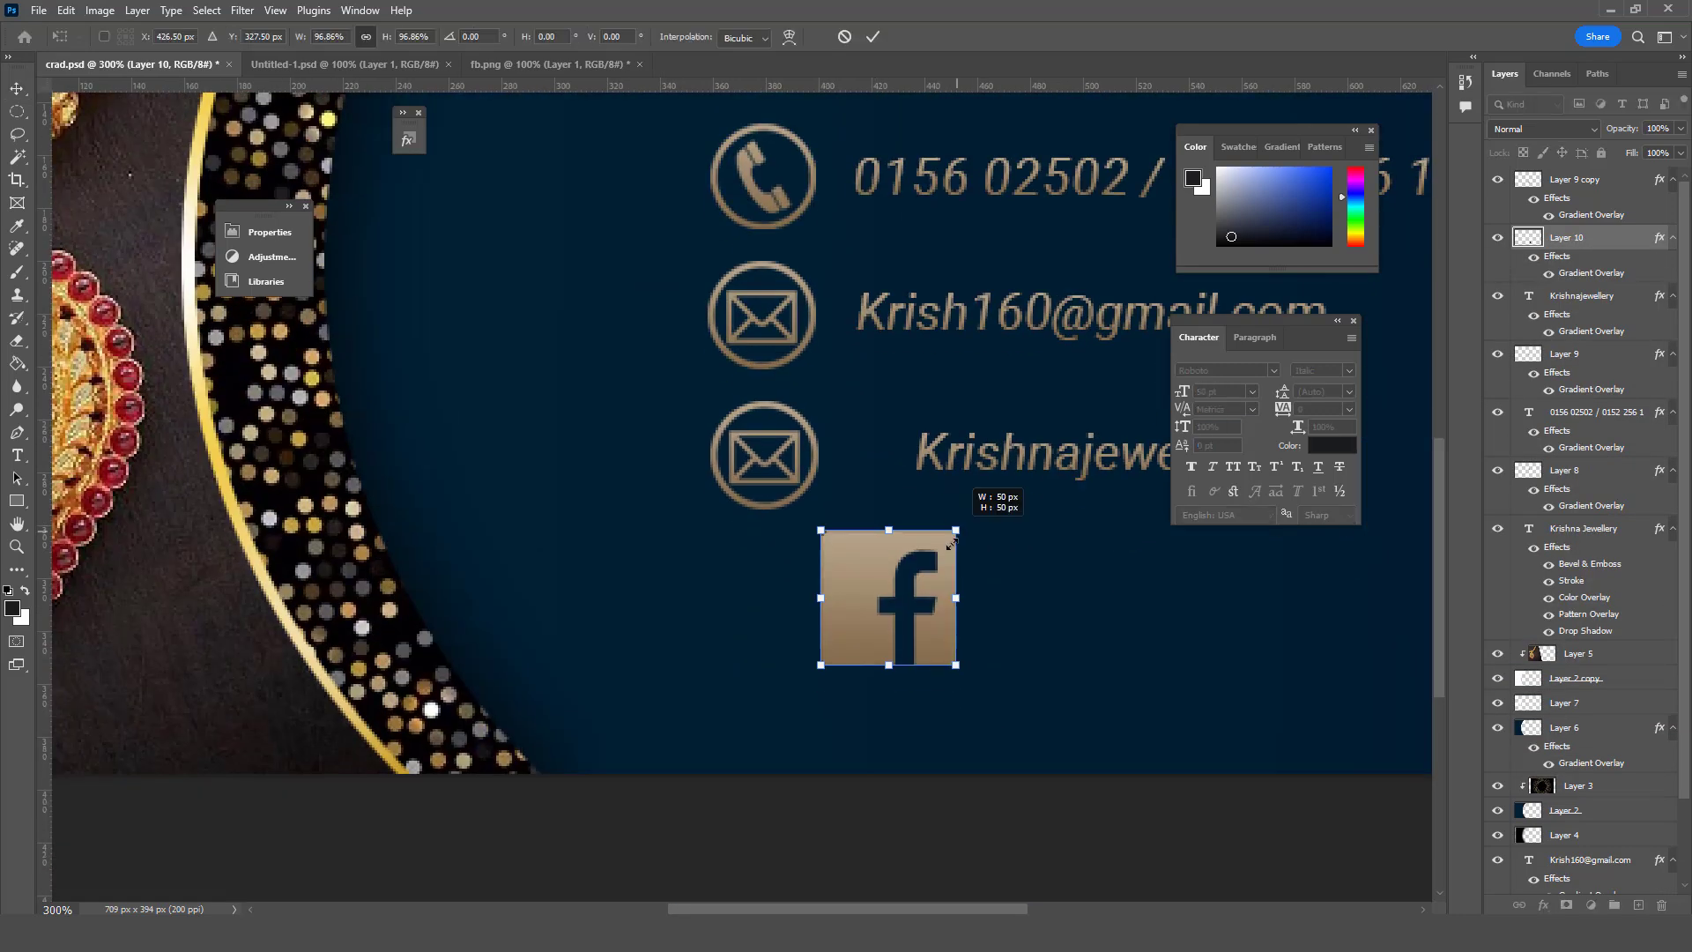
pyautogui.moveTo(952, 672); pyautogui.dragTo(895, 603)
pyautogui.moveTo(819, 490)
pyautogui.mouseDown()
pyautogui.moveTo(787, 447)
pyautogui.moveTo(712, 406)
pyautogui.mouseUp()
pyautogui.press('Return')
pyautogui.moveTo(763, 467); pyautogui.dragTo(779, 529)
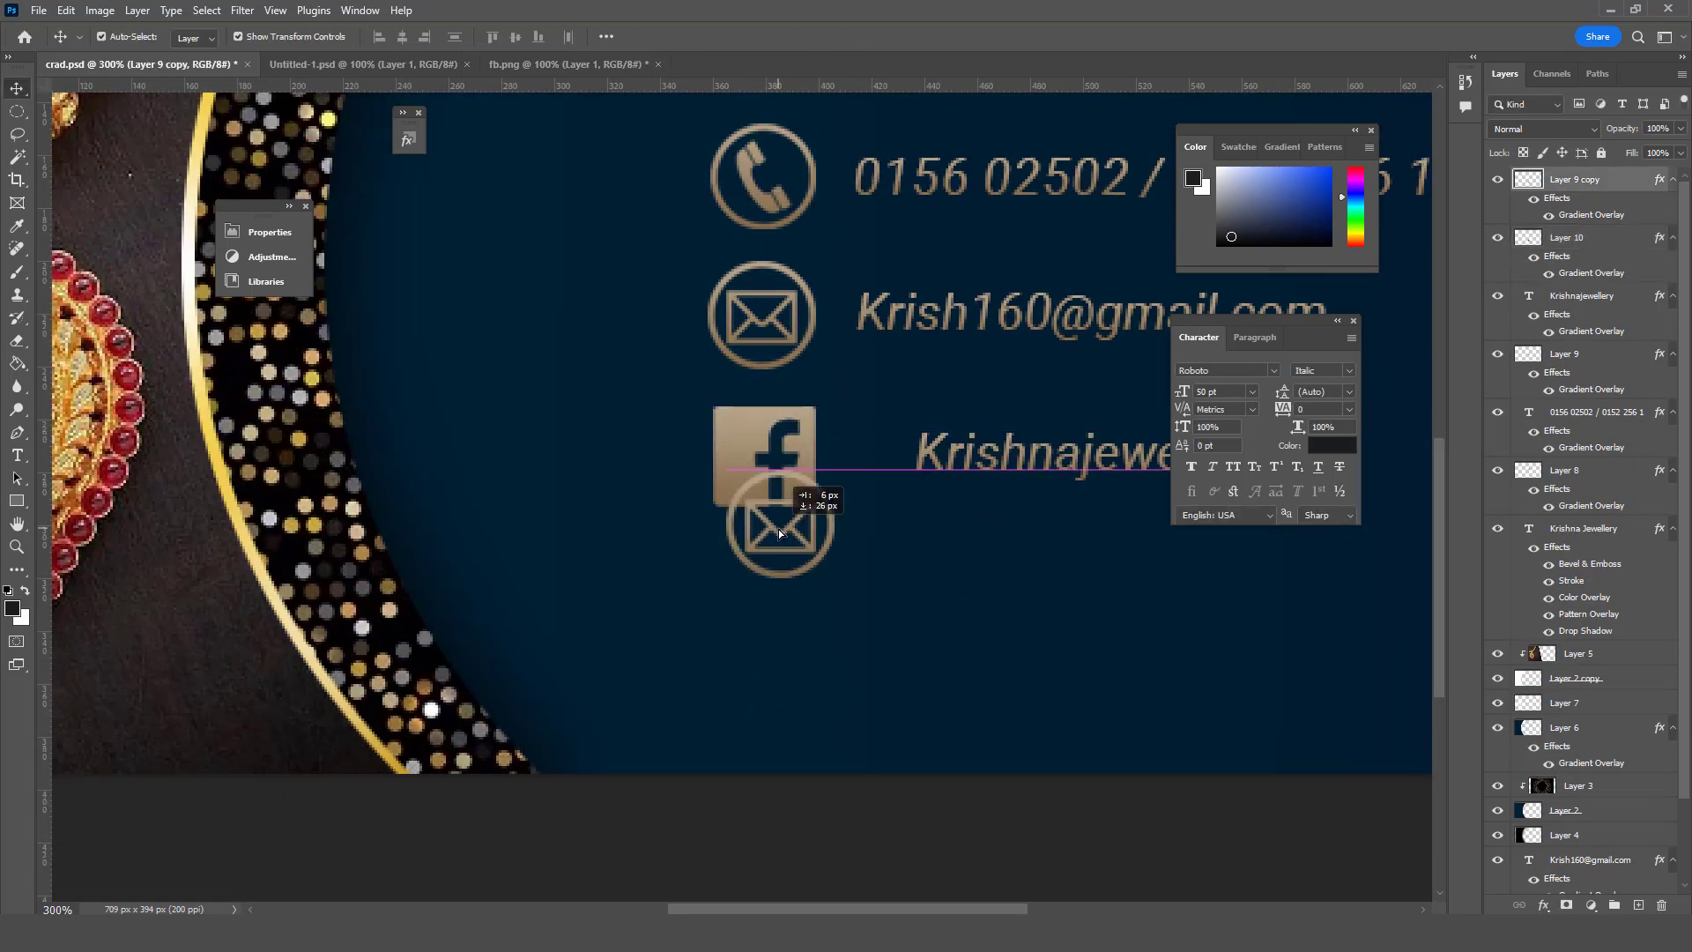
pyautogui.press('Delete')
pyautogui.hotkey('ctrl', '-')
# - Move the Krishnajewellery text beside the icon and left-align all three contact texts
pyautogui.click(916, 469)
pyautogui.moveTo(916, 469); pyautogui.dragTo(877, 475)
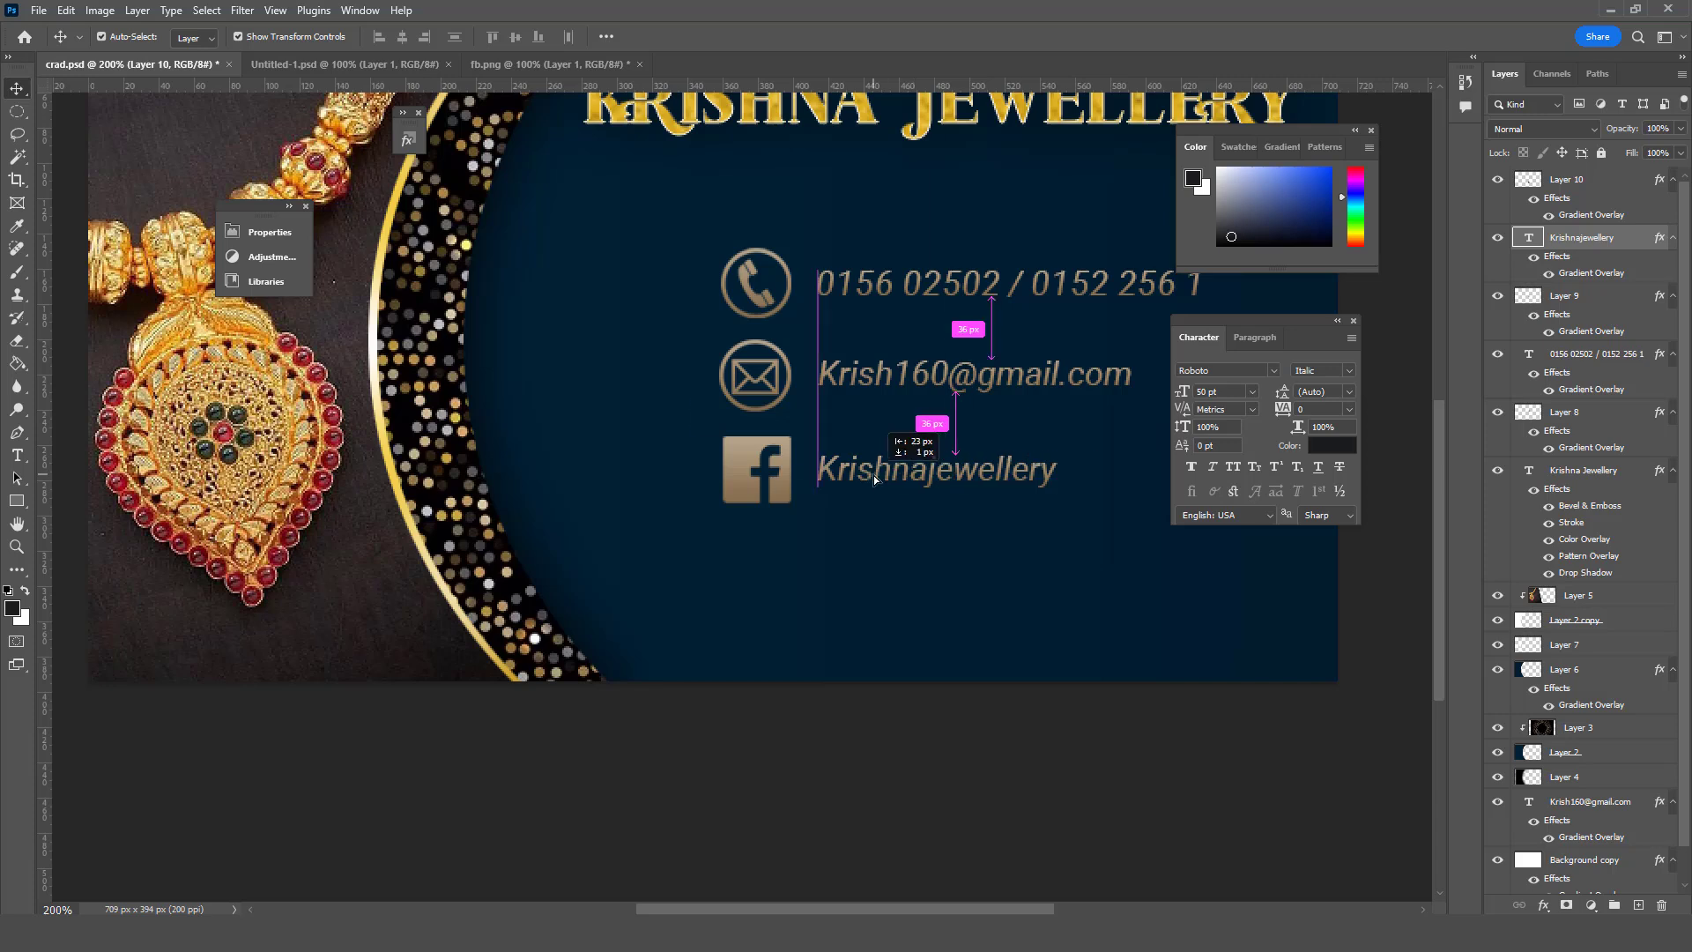
pyautogui.keyDown('shift'); pyautogui.click(969, 374); pyautogui.keyUp('shift')
pyautogui.keyDown('shift'); pyautogui.click(969, 283); pyautogui.keyUp('shift')
pyautogui.click(379, 36)
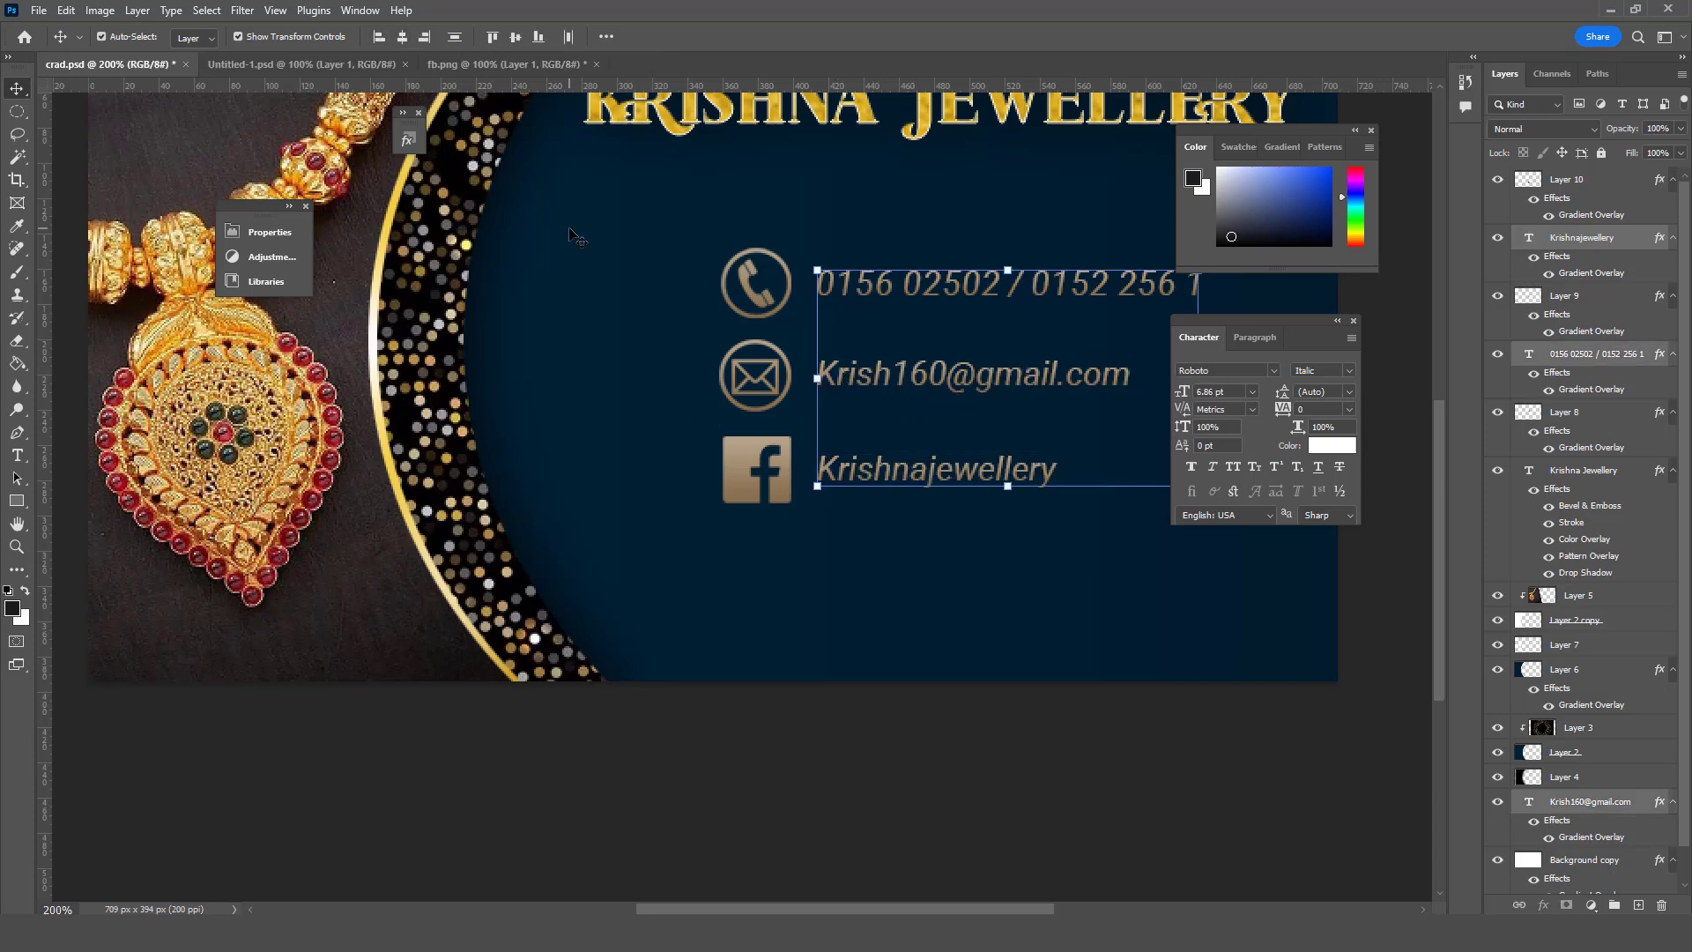
pyautogui.hotkey('shift', 'Right')
# - Vertically center the Krishnajewellery text with the Facebook icon and fit the view
pyautogui.click(573, 237)
pyautogui.moveTo(704, 419); pyautogui.dragTo(1046, 586)
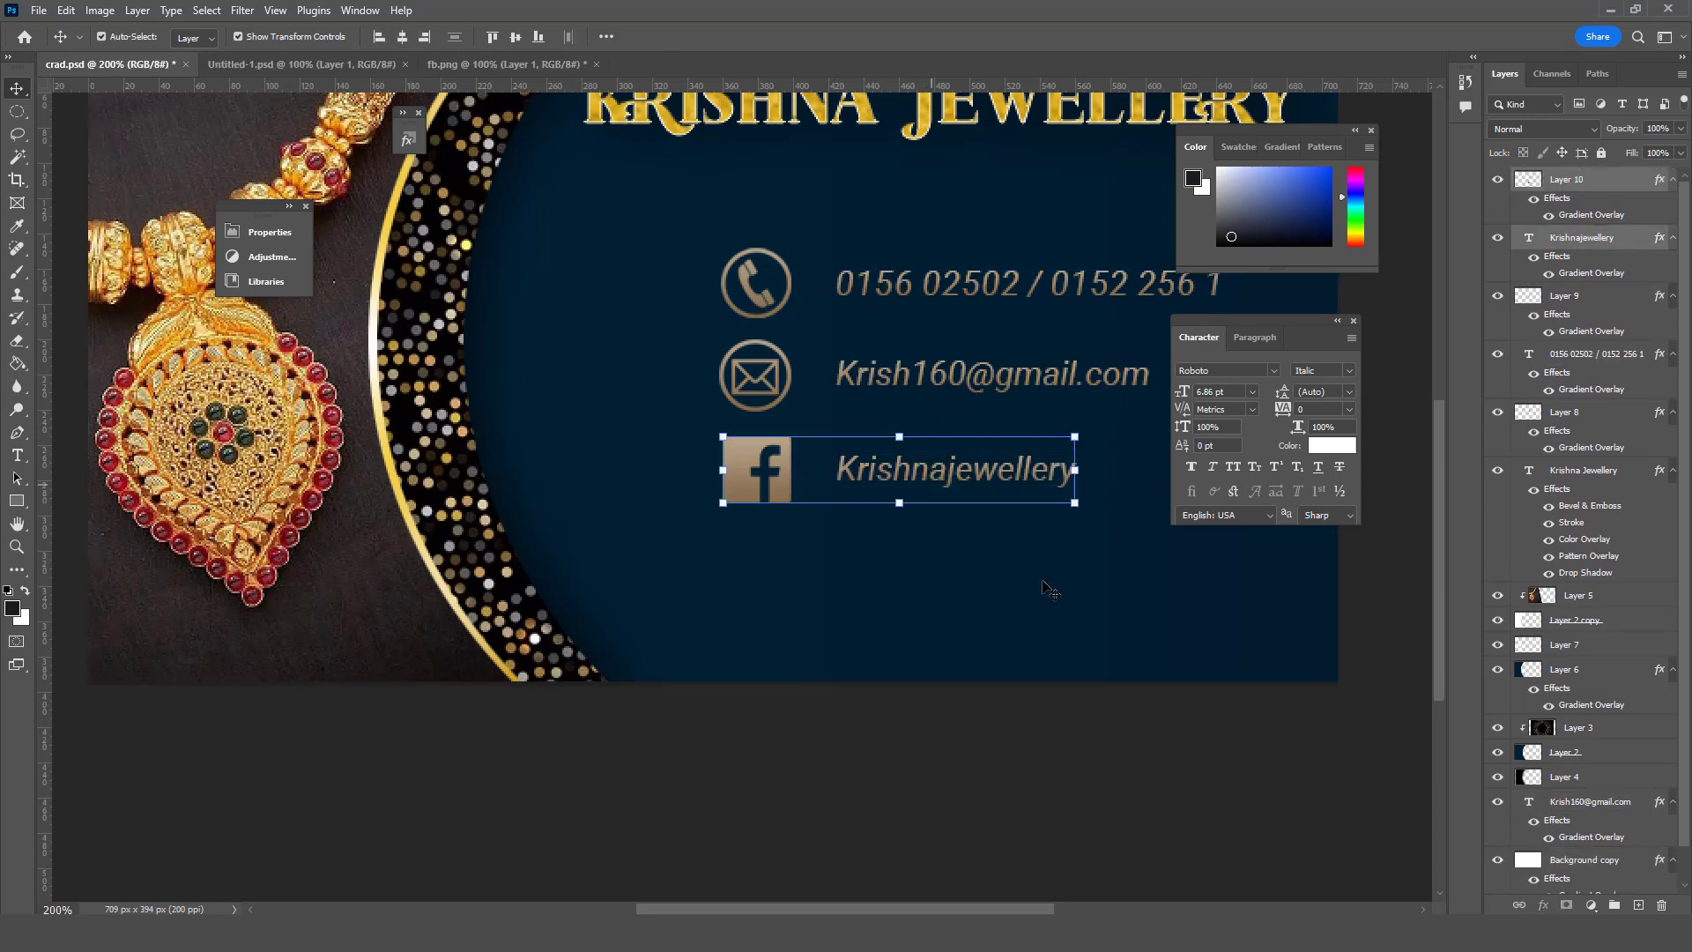
pyautogui.click(518, 40)
pyautogui.hotkey('ctrl', '1')
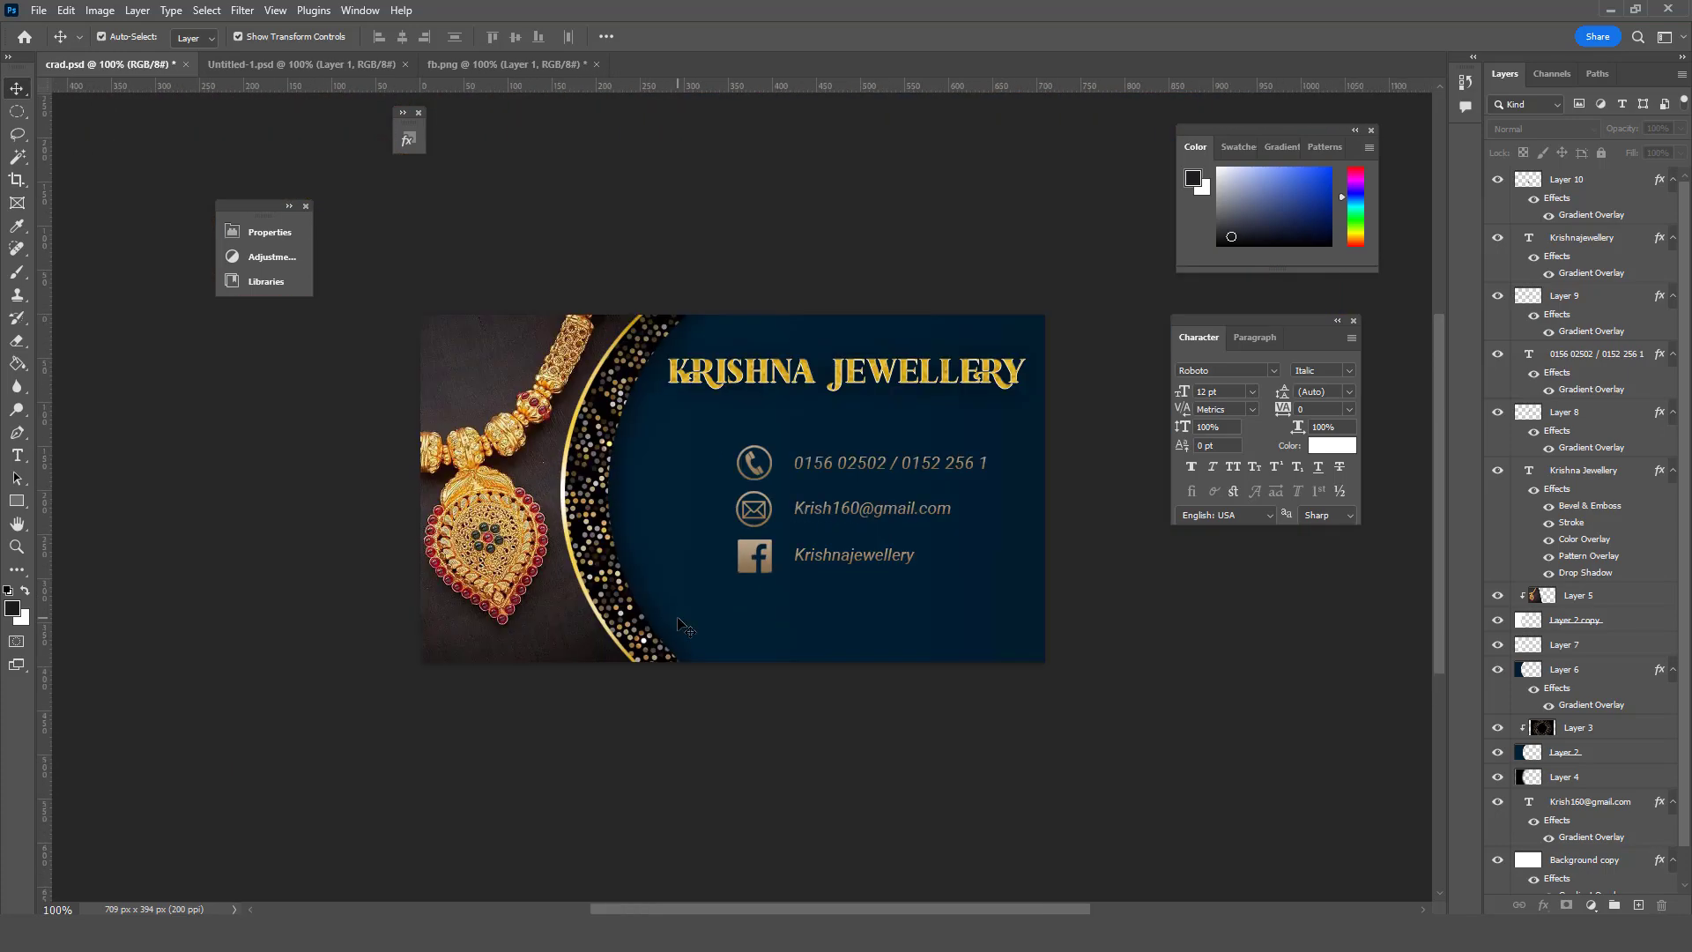
# - Open the Gradient Overlay gradient editor on the Background copy layer
pyautogui.hotkey('ctrl', '+')
pyautogui.hotkey('ctrl', '-')
pyautogui.click(1583, 859)
pyautogui.scroll(-1, 1586, 868)
pyautogui.doubleClick(1590, 871)
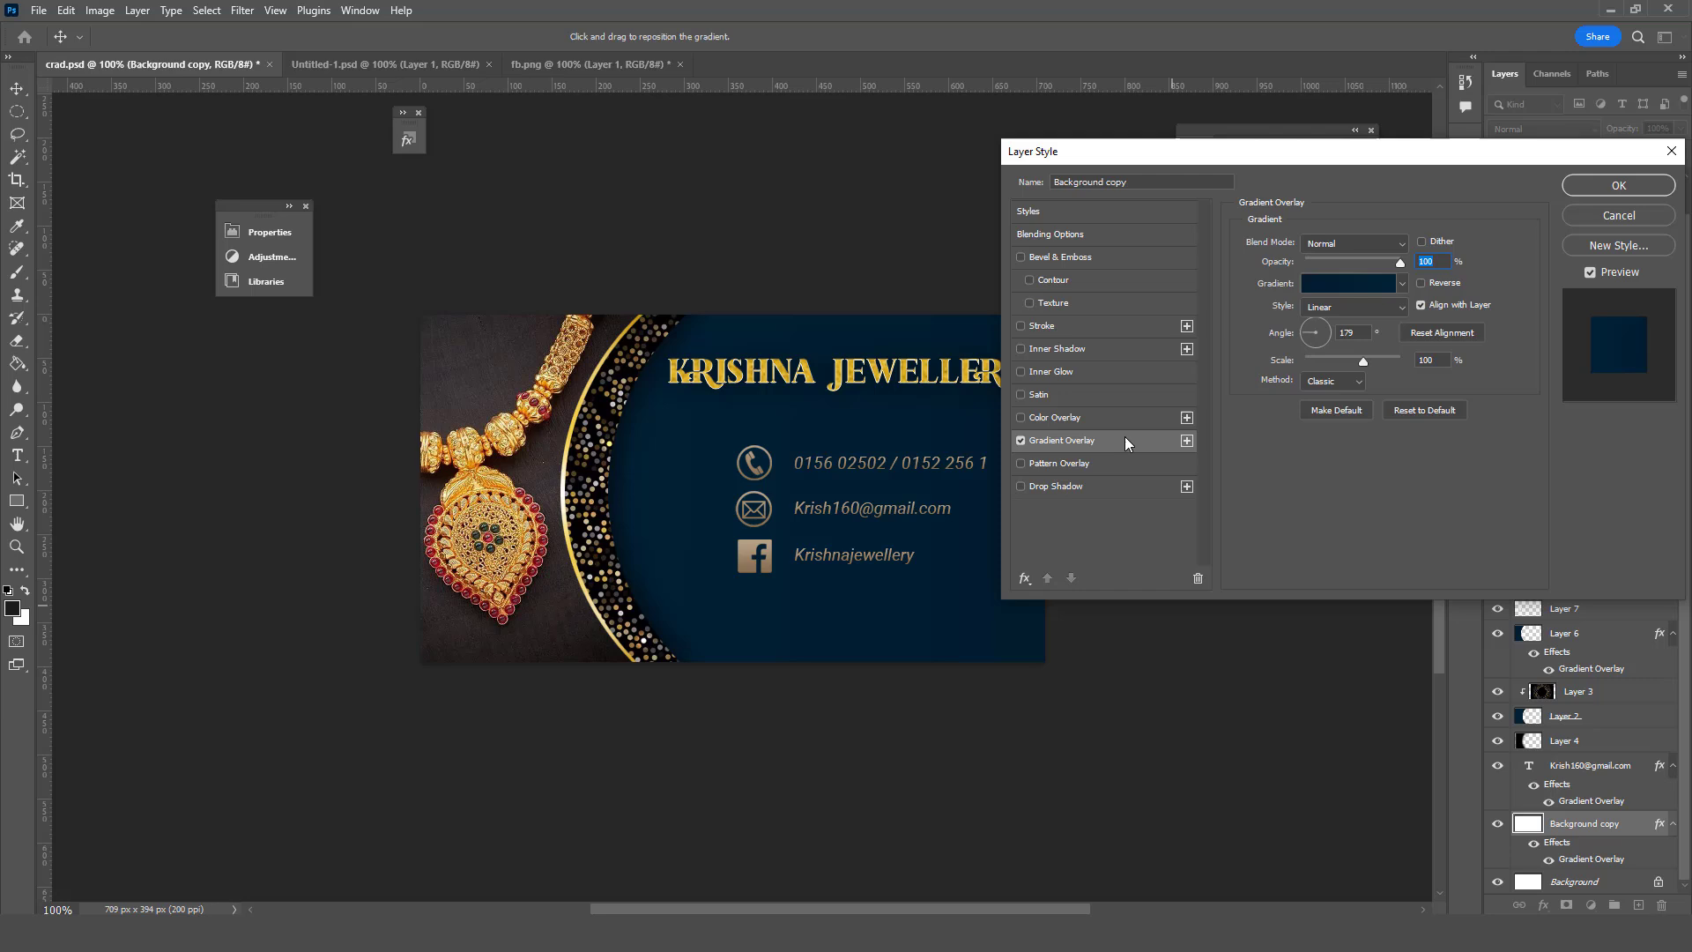
pyautogui.click(1348, 282)
# - Change one gradient stop to teal #114539 and apply the style
pyautogui.click(1318, 508)
pyautogui.click(1228, 550)
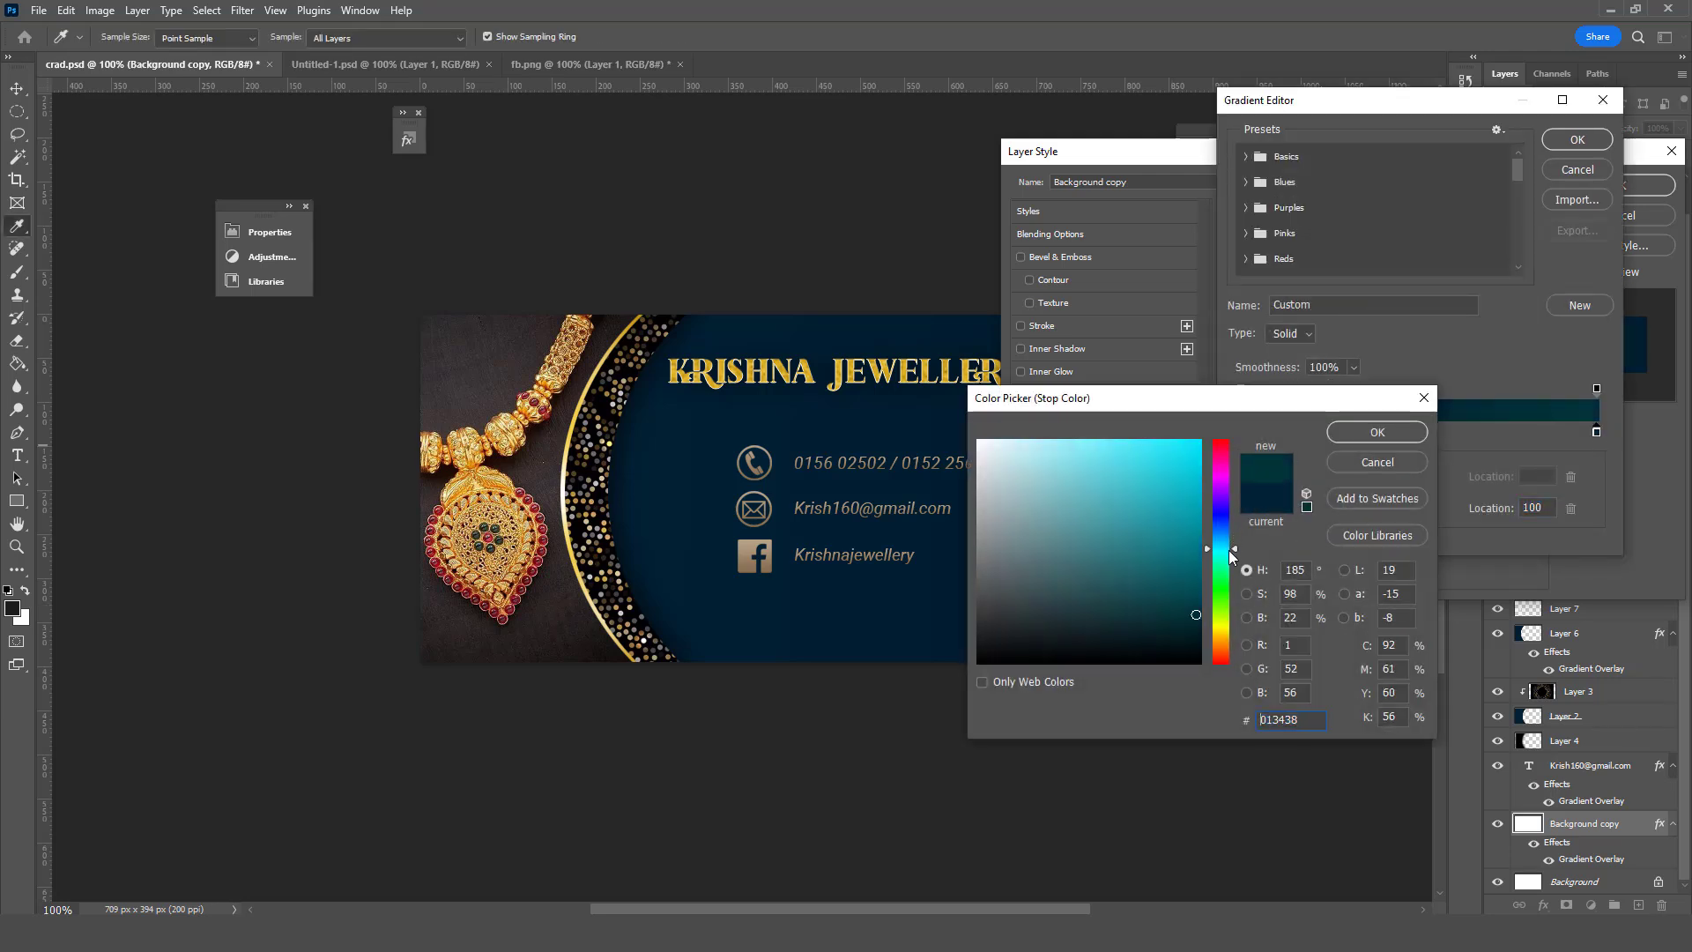
pyautogui.moveTo(1230, 573); pyautogui.dragTo(1230, 561)
pyautogui.click(1147, 603)
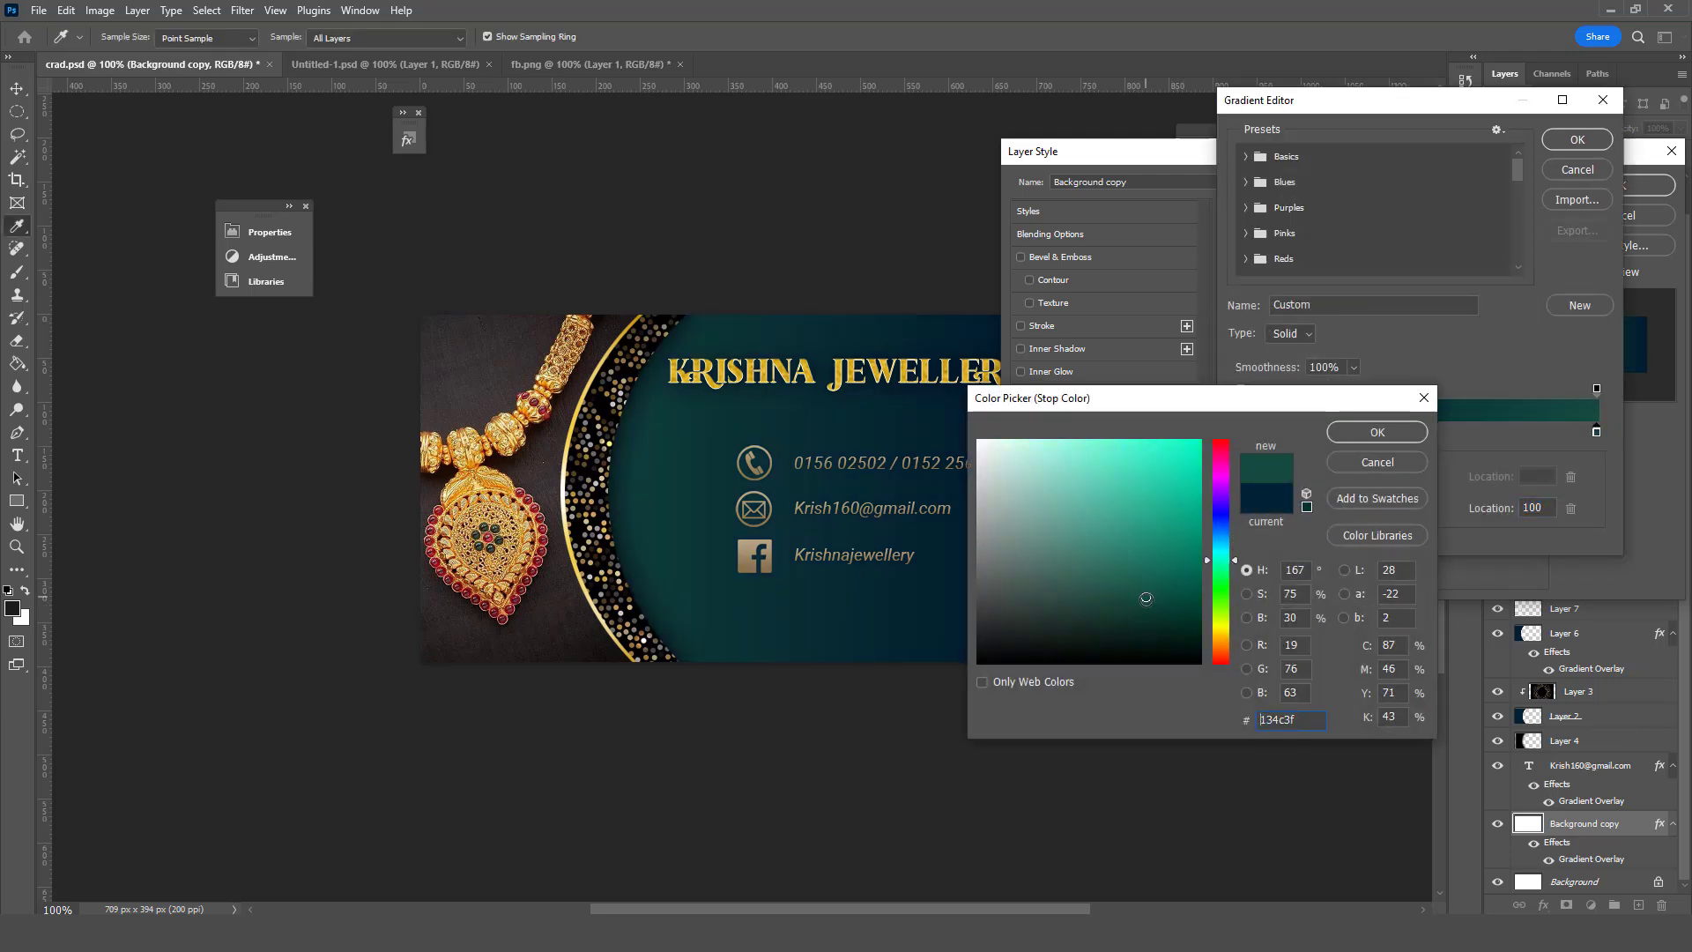
pyautogui.click(1376, 431)
pyautogui.click(1577, 139)
pyautogui.click(1648, 184)
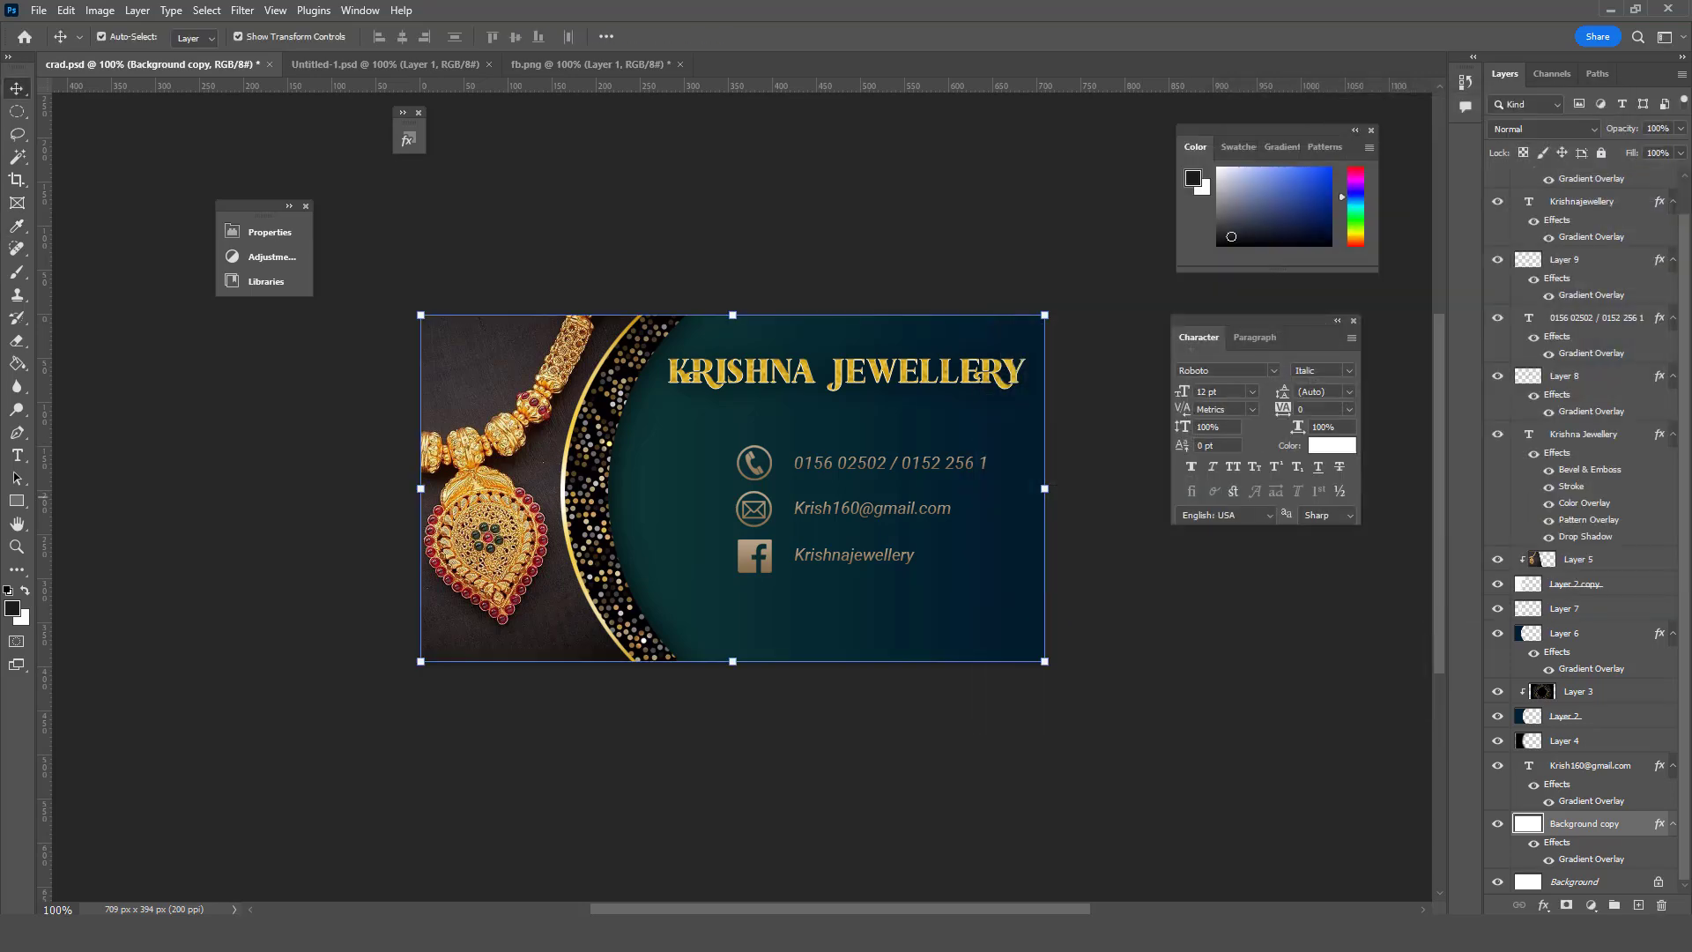
# - Try the Gradient tool on the card, then dismiss its presets list
pyautogui.click(16, 364)
pyautogui.click(87, 363)
pyautogui.moveTo(1058, 295); pyautogui.dragTo(749, 493)
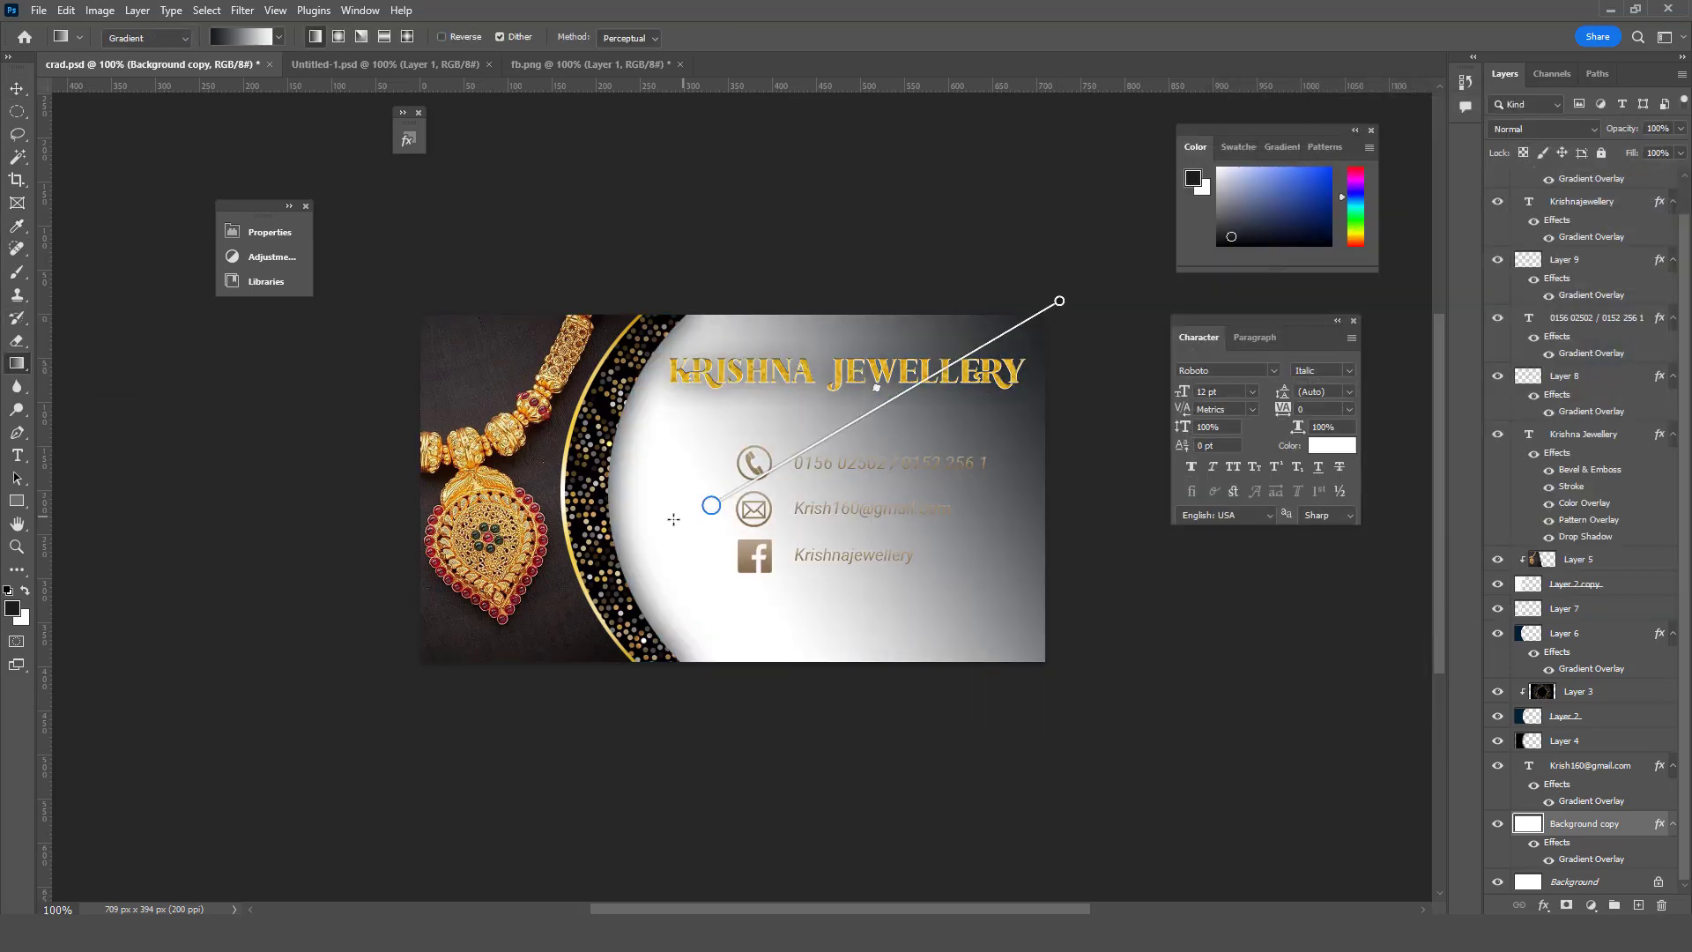
pyautogui.click(328, 41)
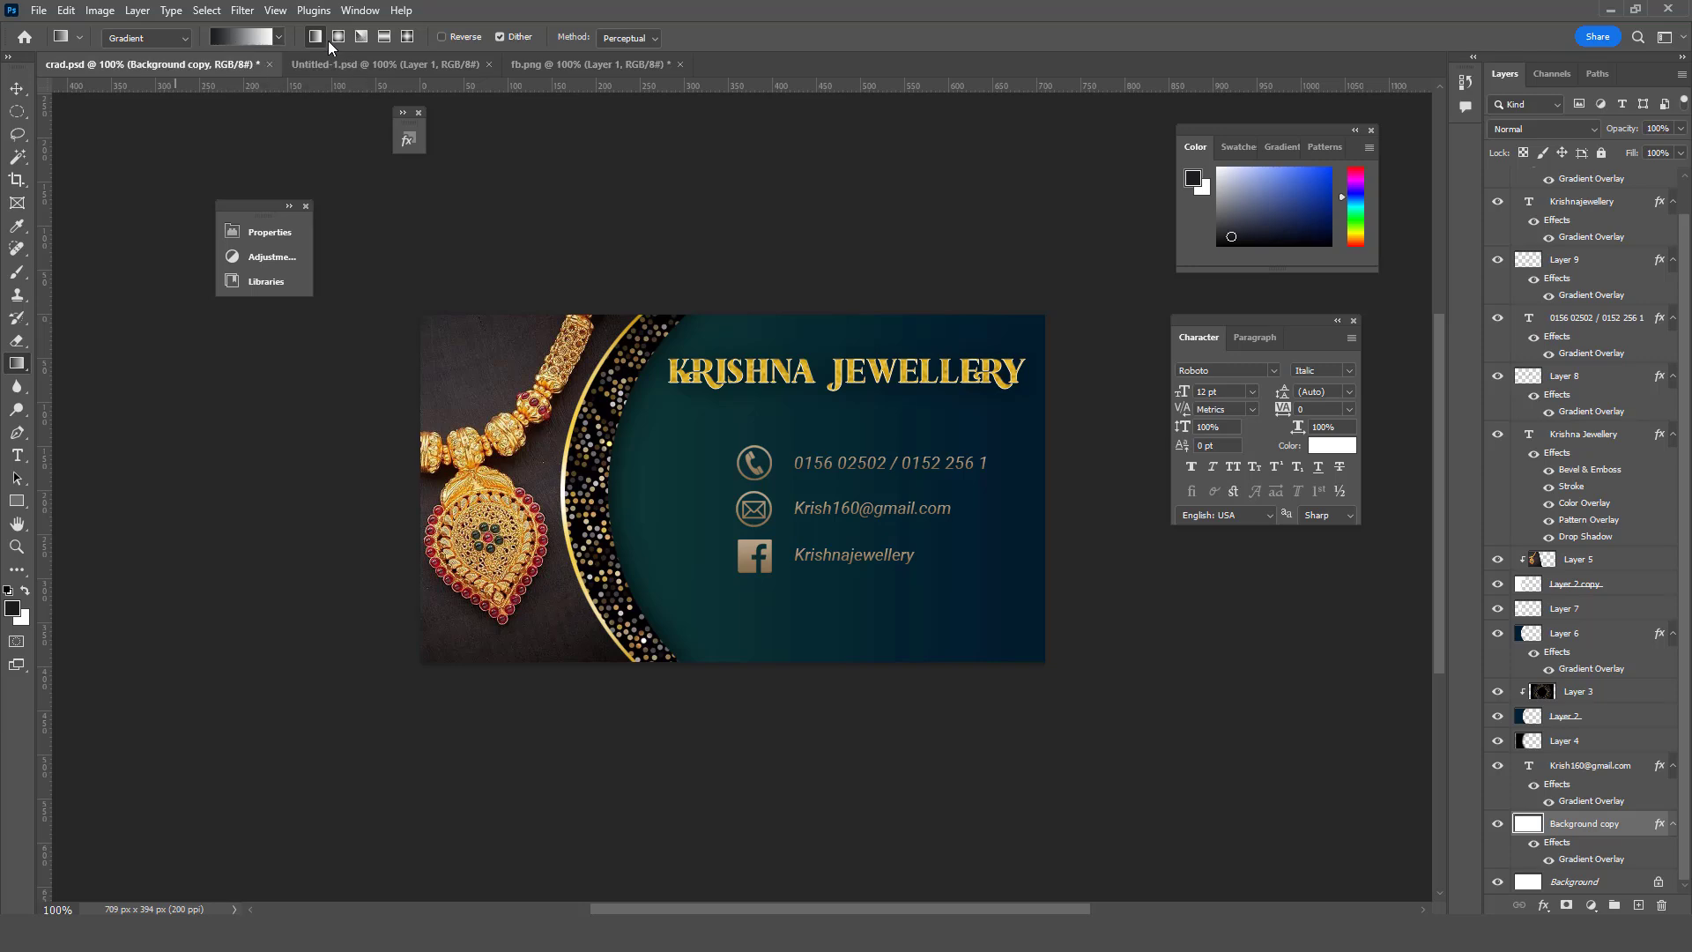
# - Adjust the overlay angle and set the other gradient stop to #043328
pyautogui.doubleClick(1576, 860)
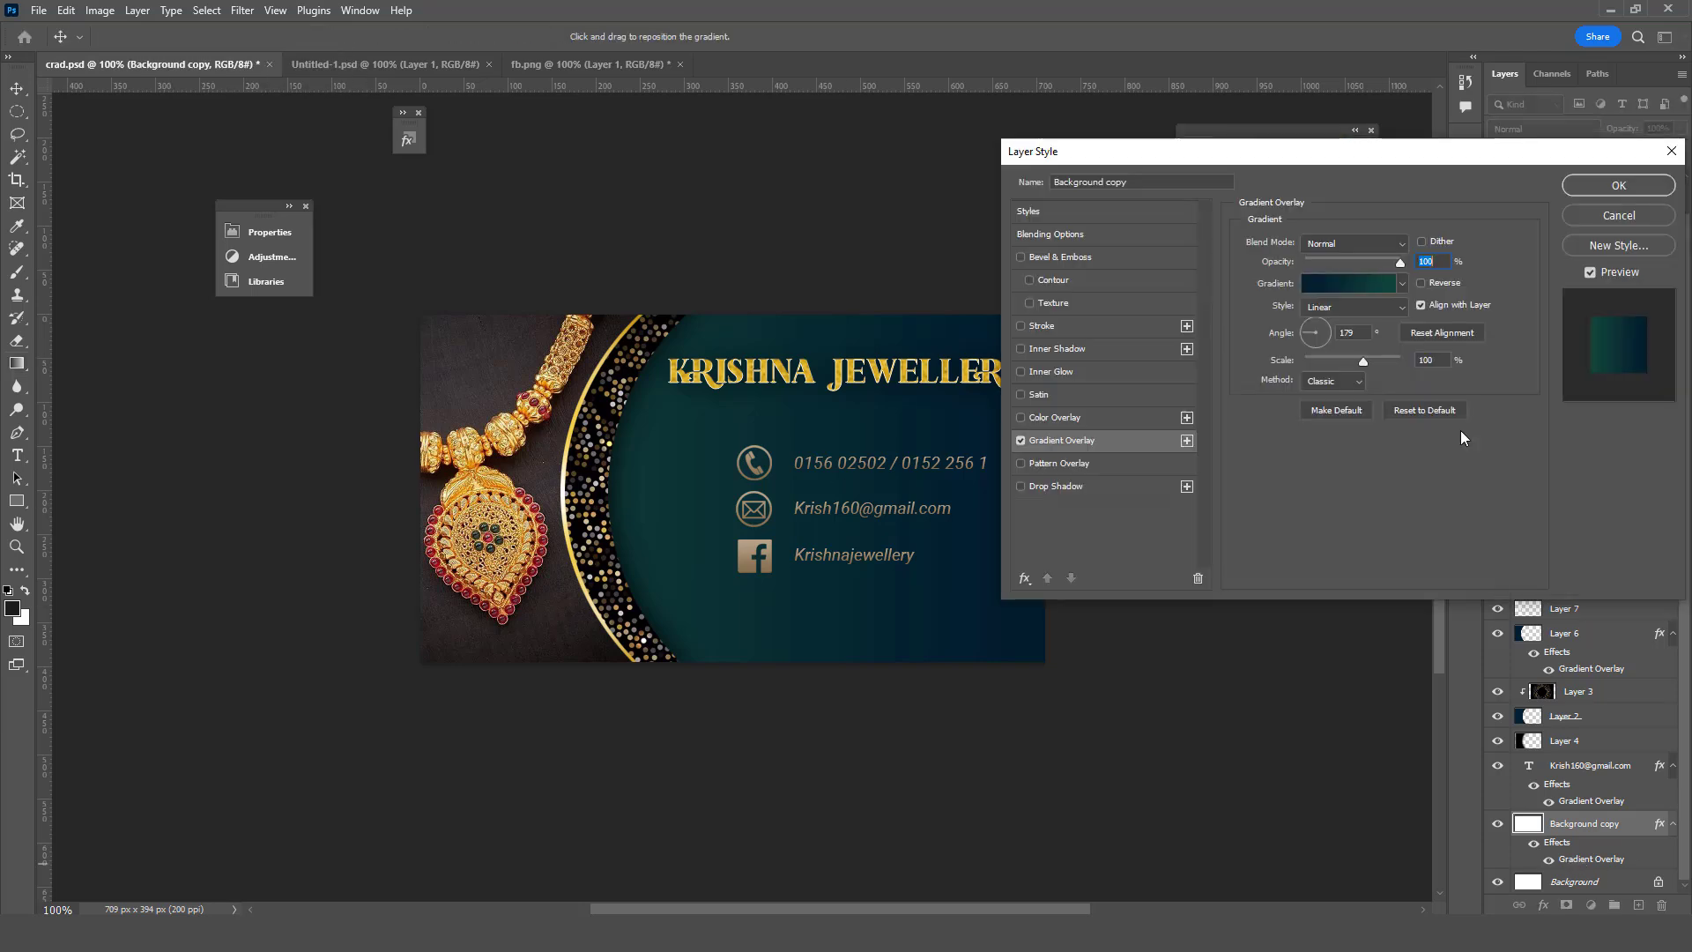
pyautogui.click(1327, 324)
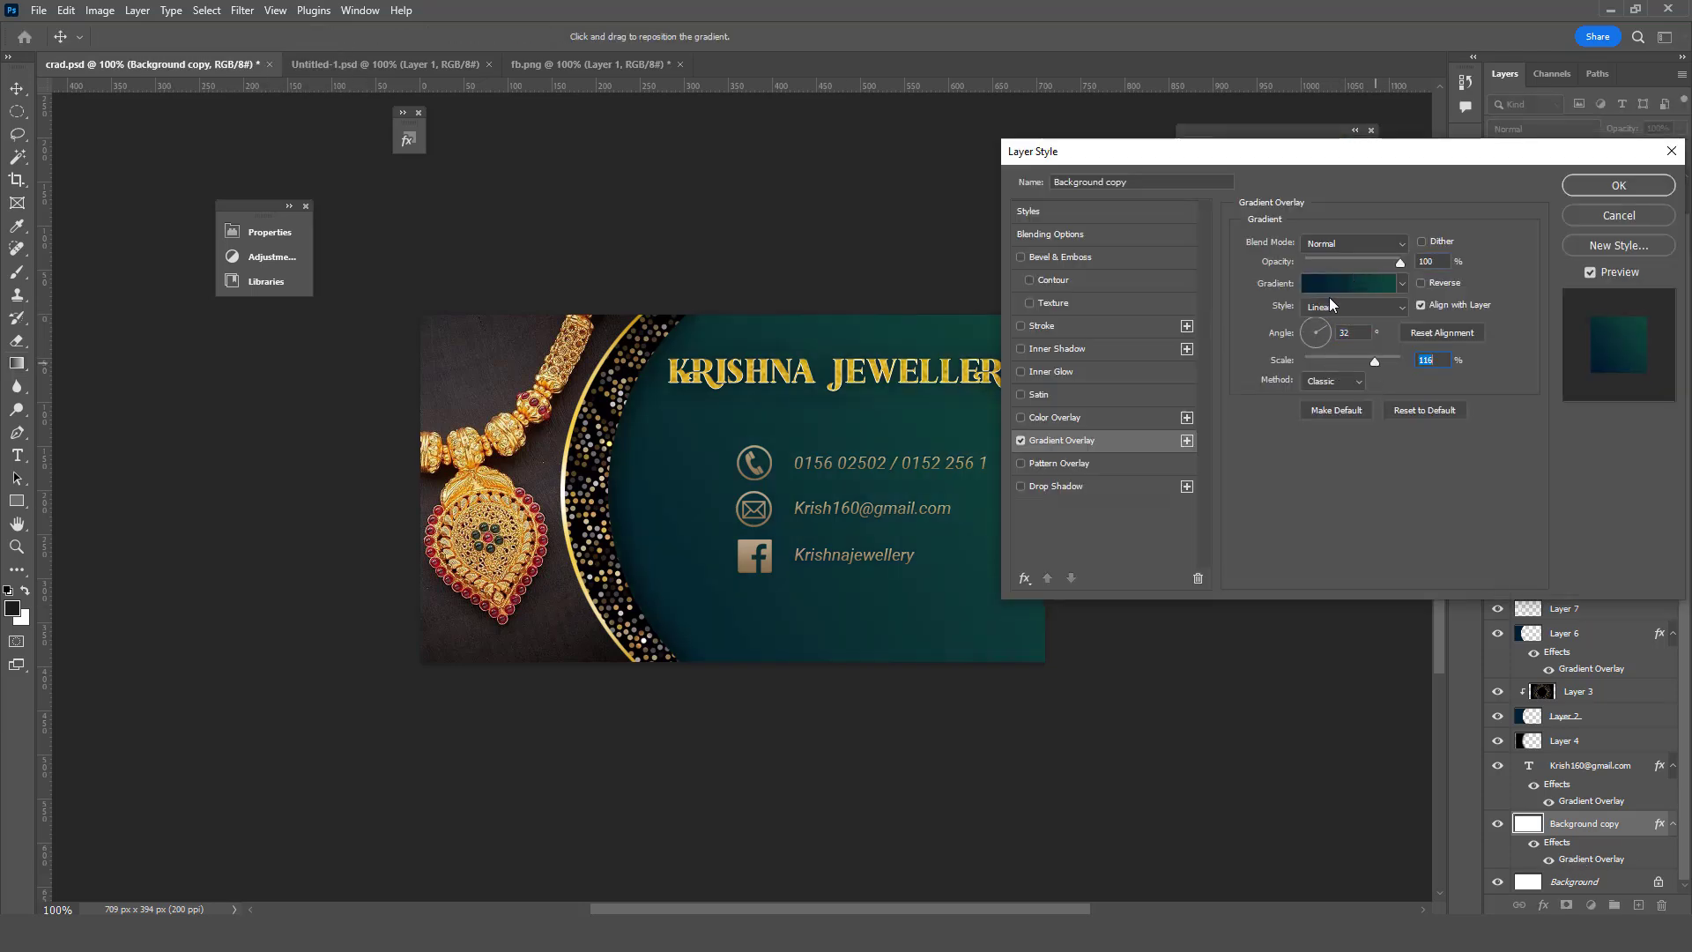
pyautogui.click(1330, 285)
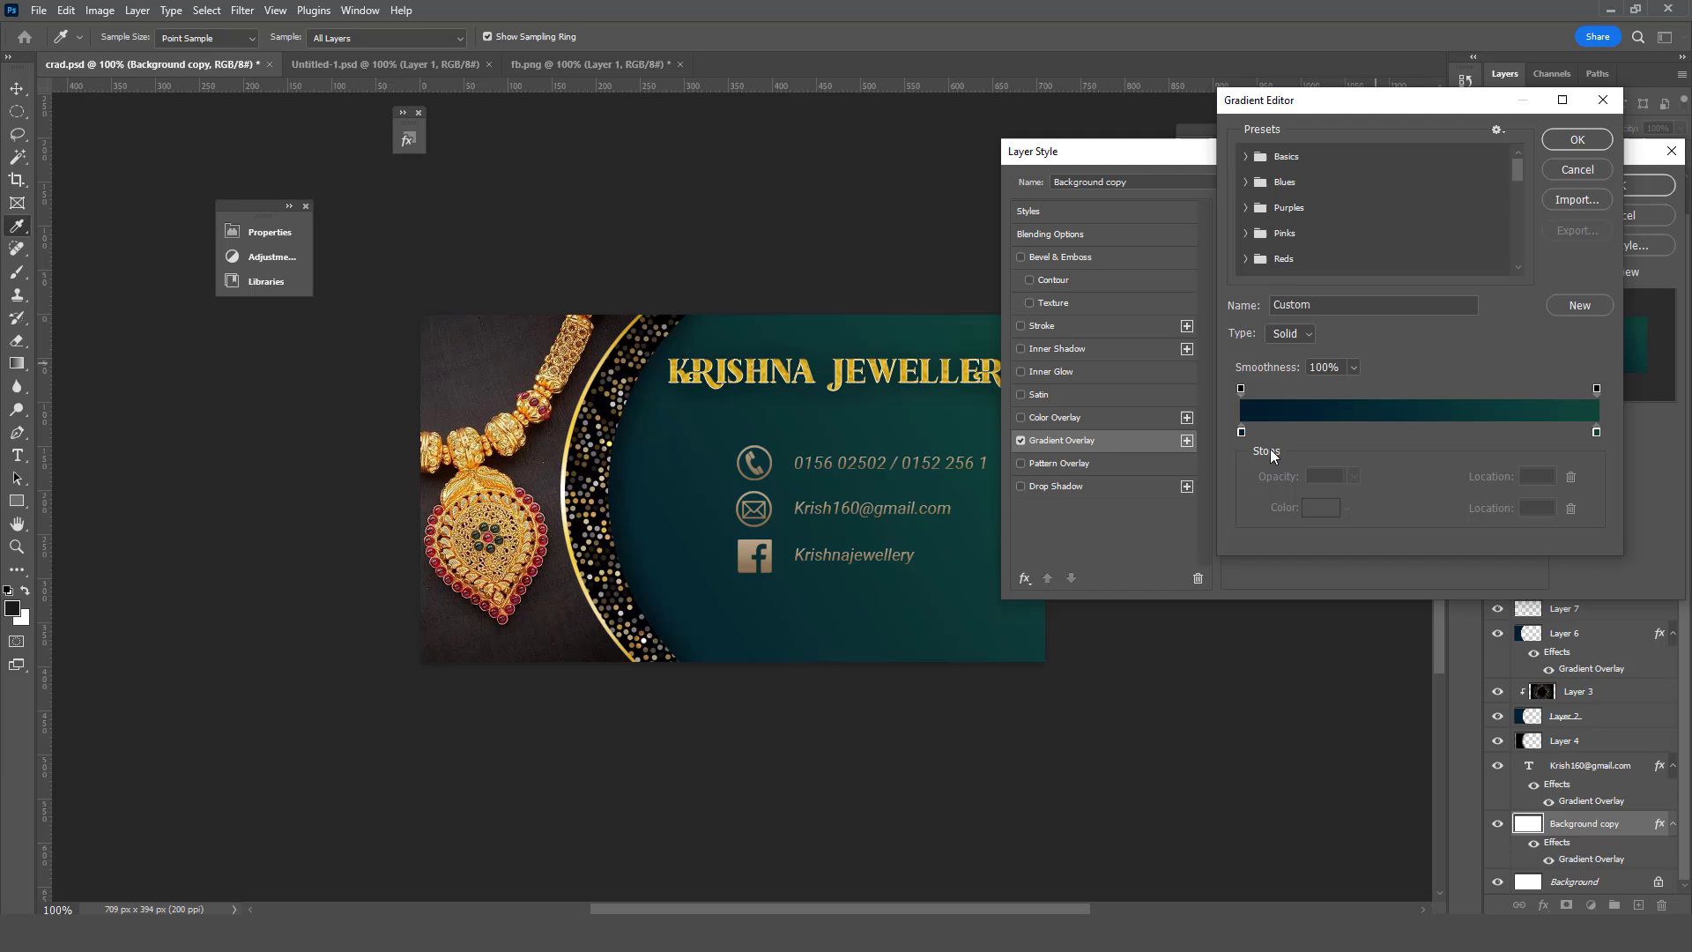
pyautogui.click(1551, 147)
pyautogui.click(1330, 286)
pyautogui.click(1331, 504)
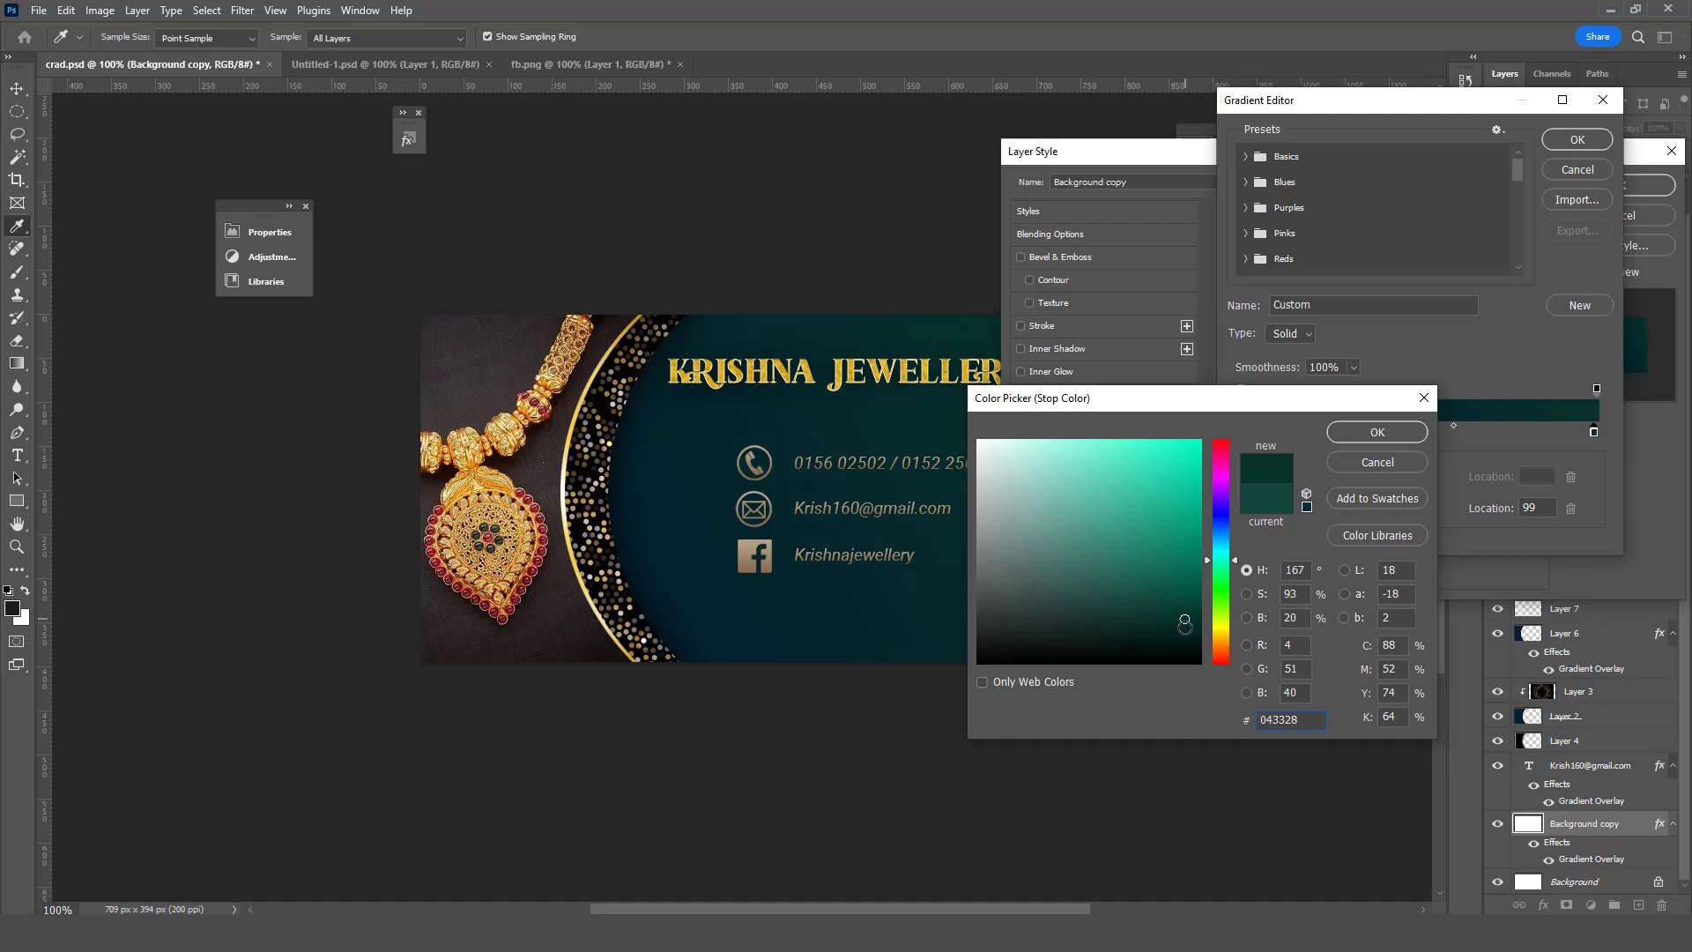
pyautogui.press('Return')
pyautogui.press('Return')
pyautogui.press('Return')
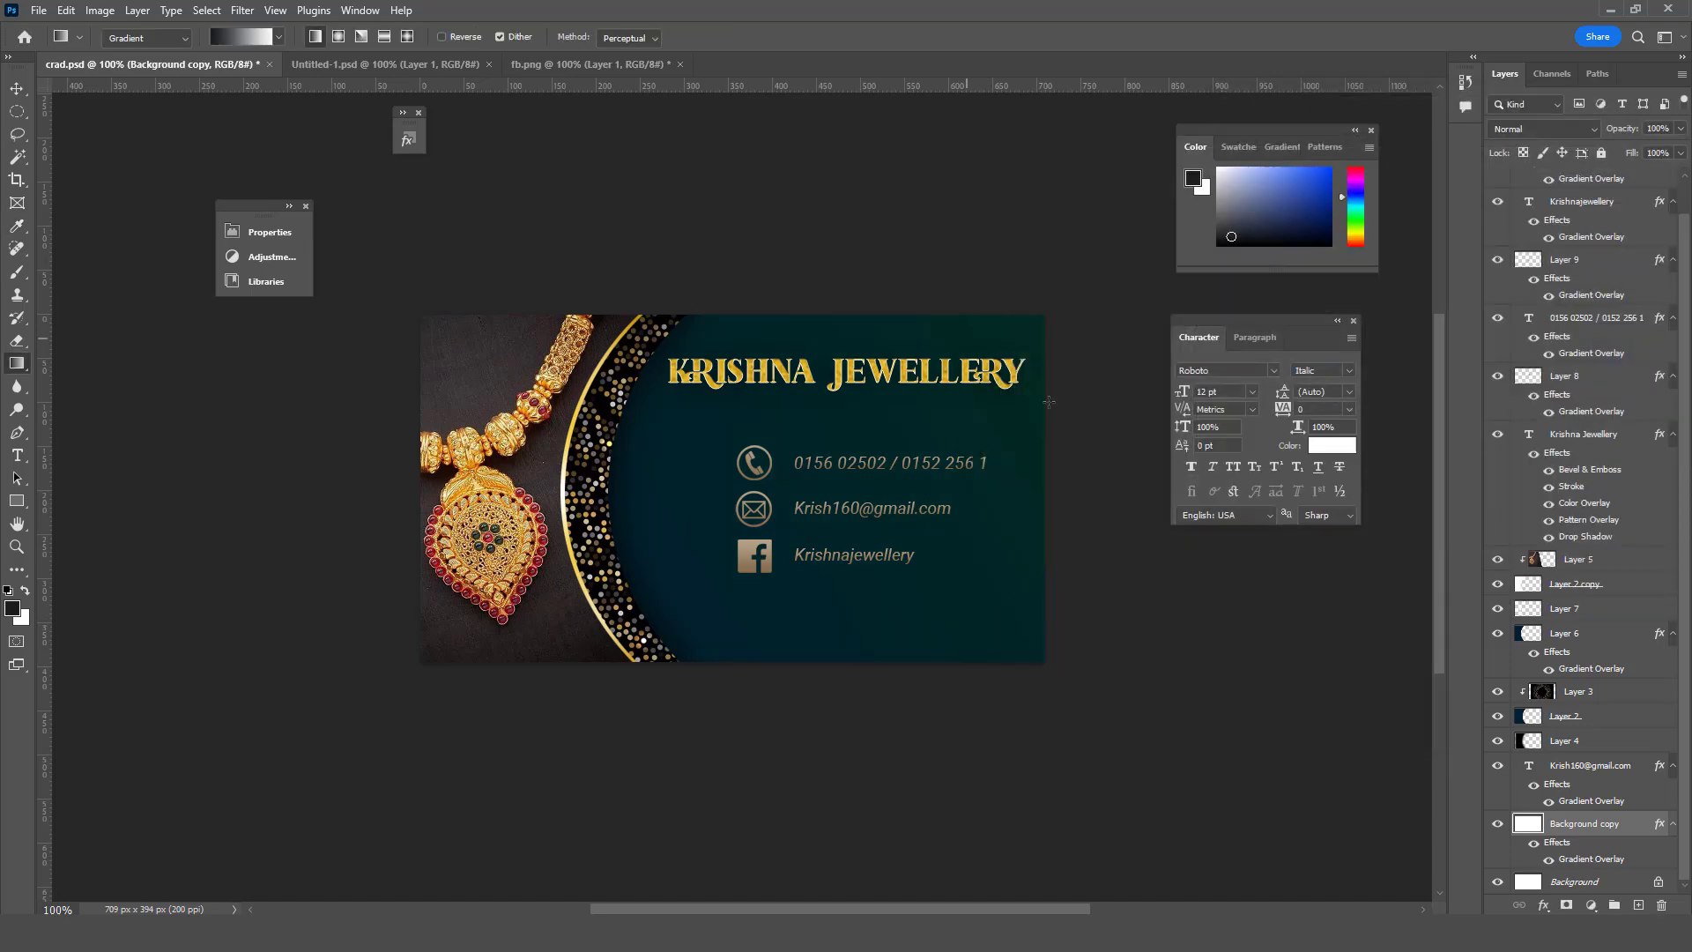
# - Draw a circular Elliptical Marquee selection and create a new empty layer for it
pyautogui.click(18, 88)
pyautogui.click(805, 220)
pyautogui.hotkey('ctrl', '+')
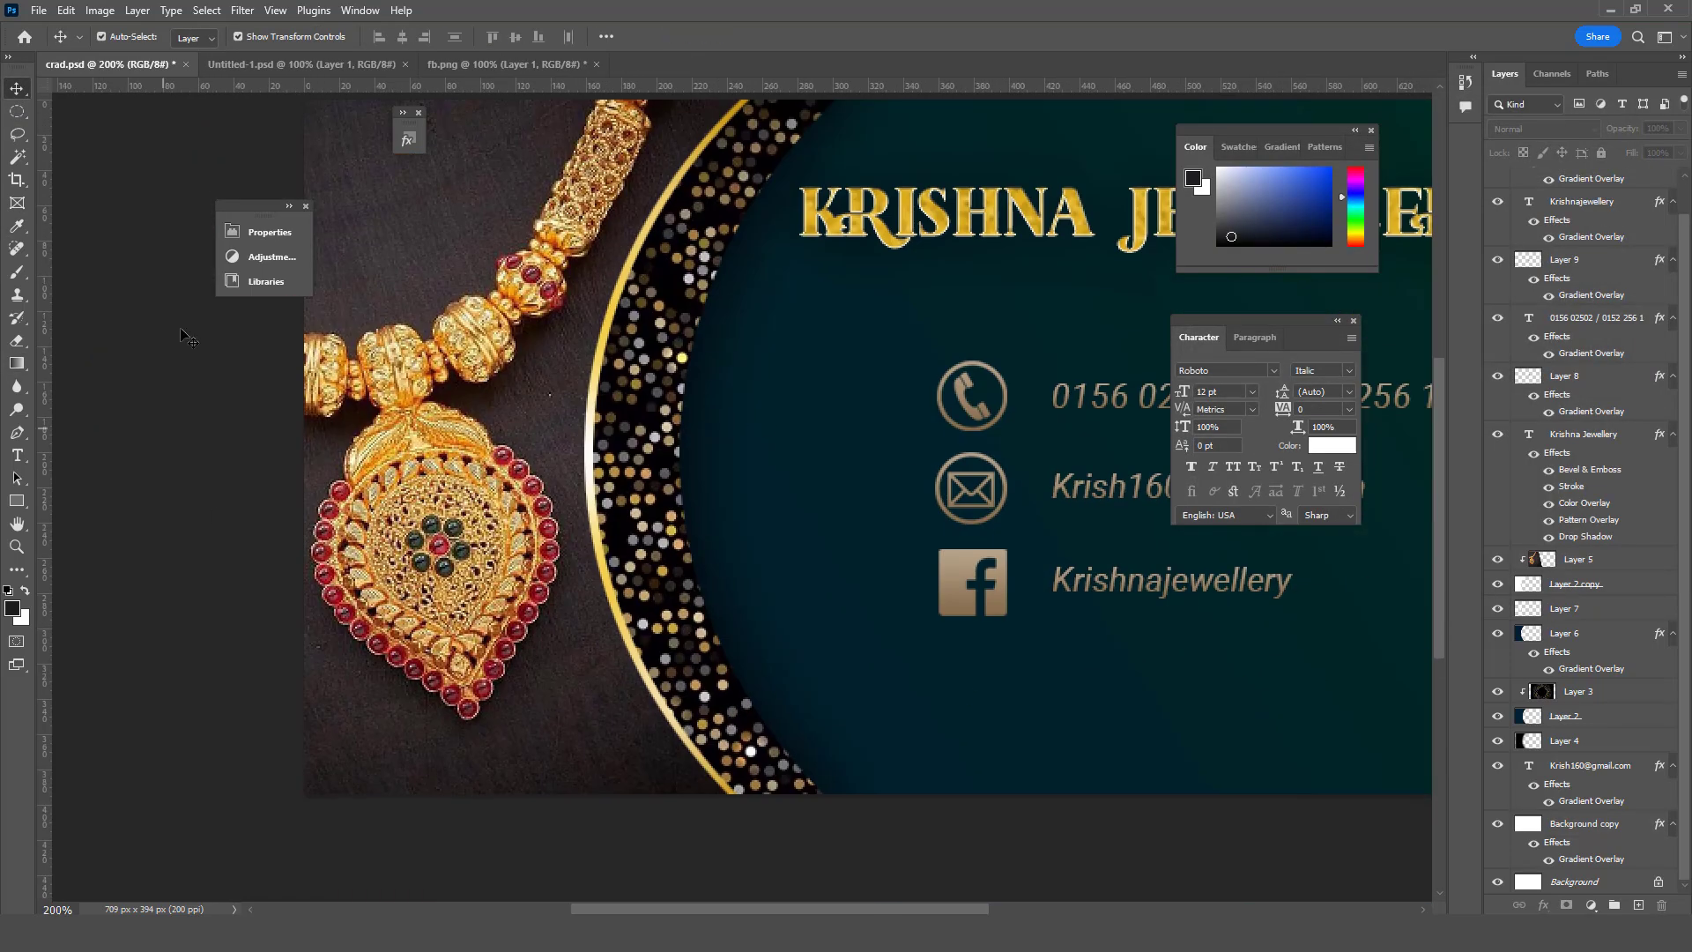
pyautogui.click(16, 115)
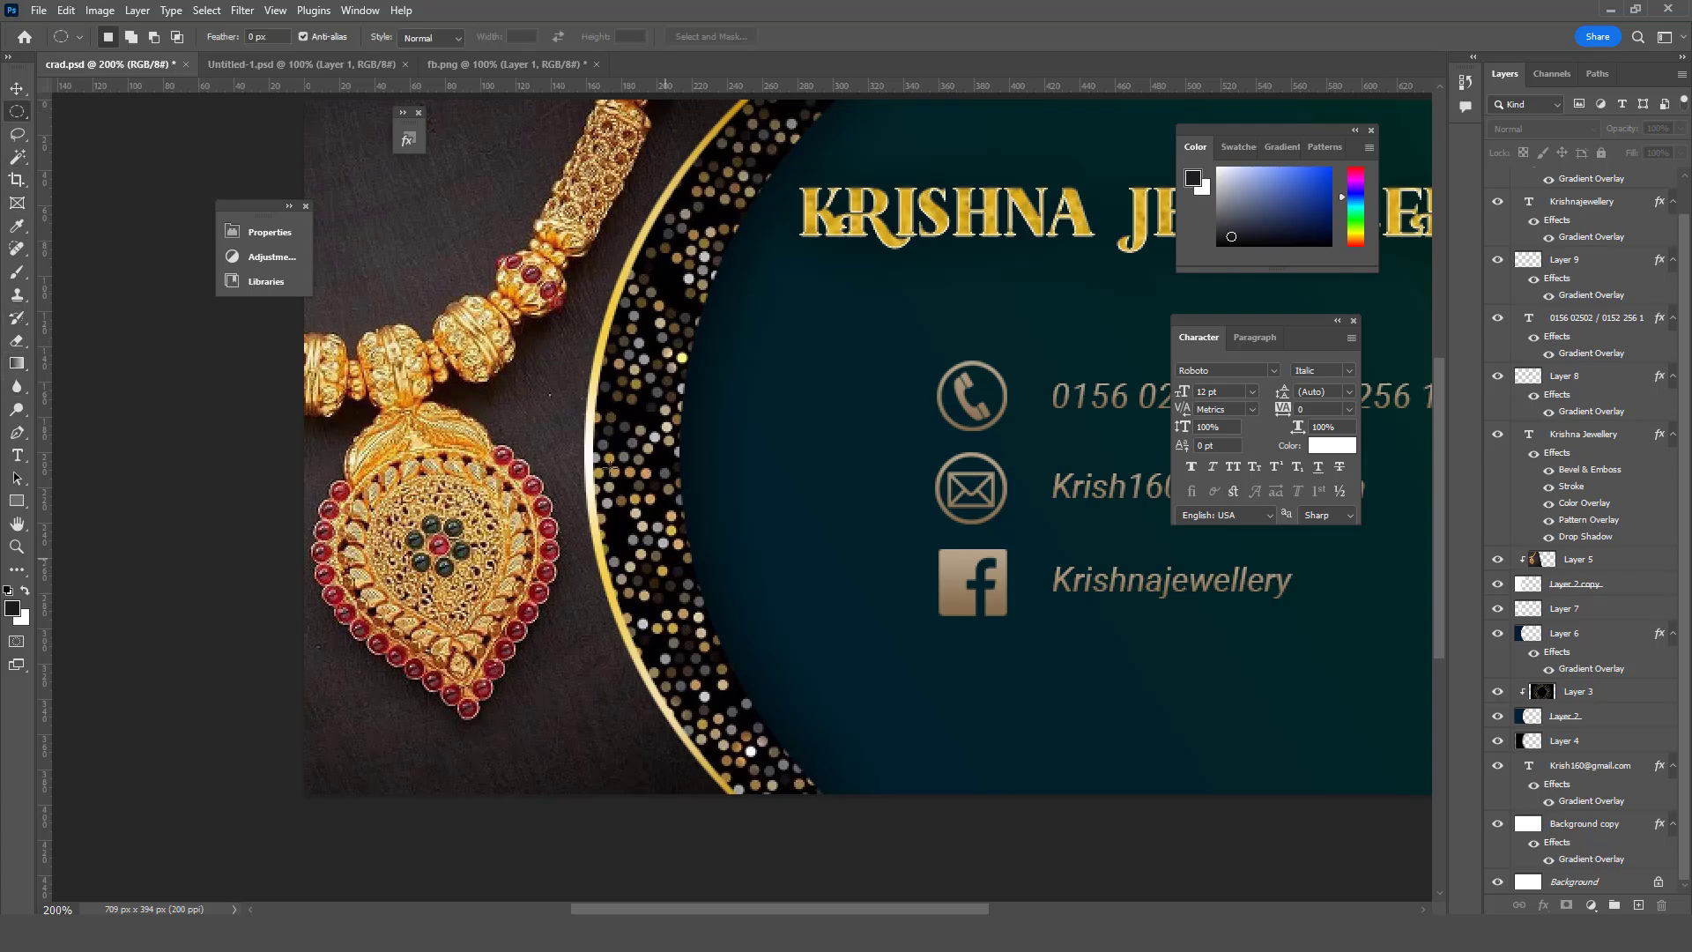
pyautogui.moveTo(596, 386); pyautogui.dragTo(776, 565)
pyautogui.scroll(1, 1589, 201)
pyautogui.hotkey('ctrl', 'shift', 'alt', 'n')
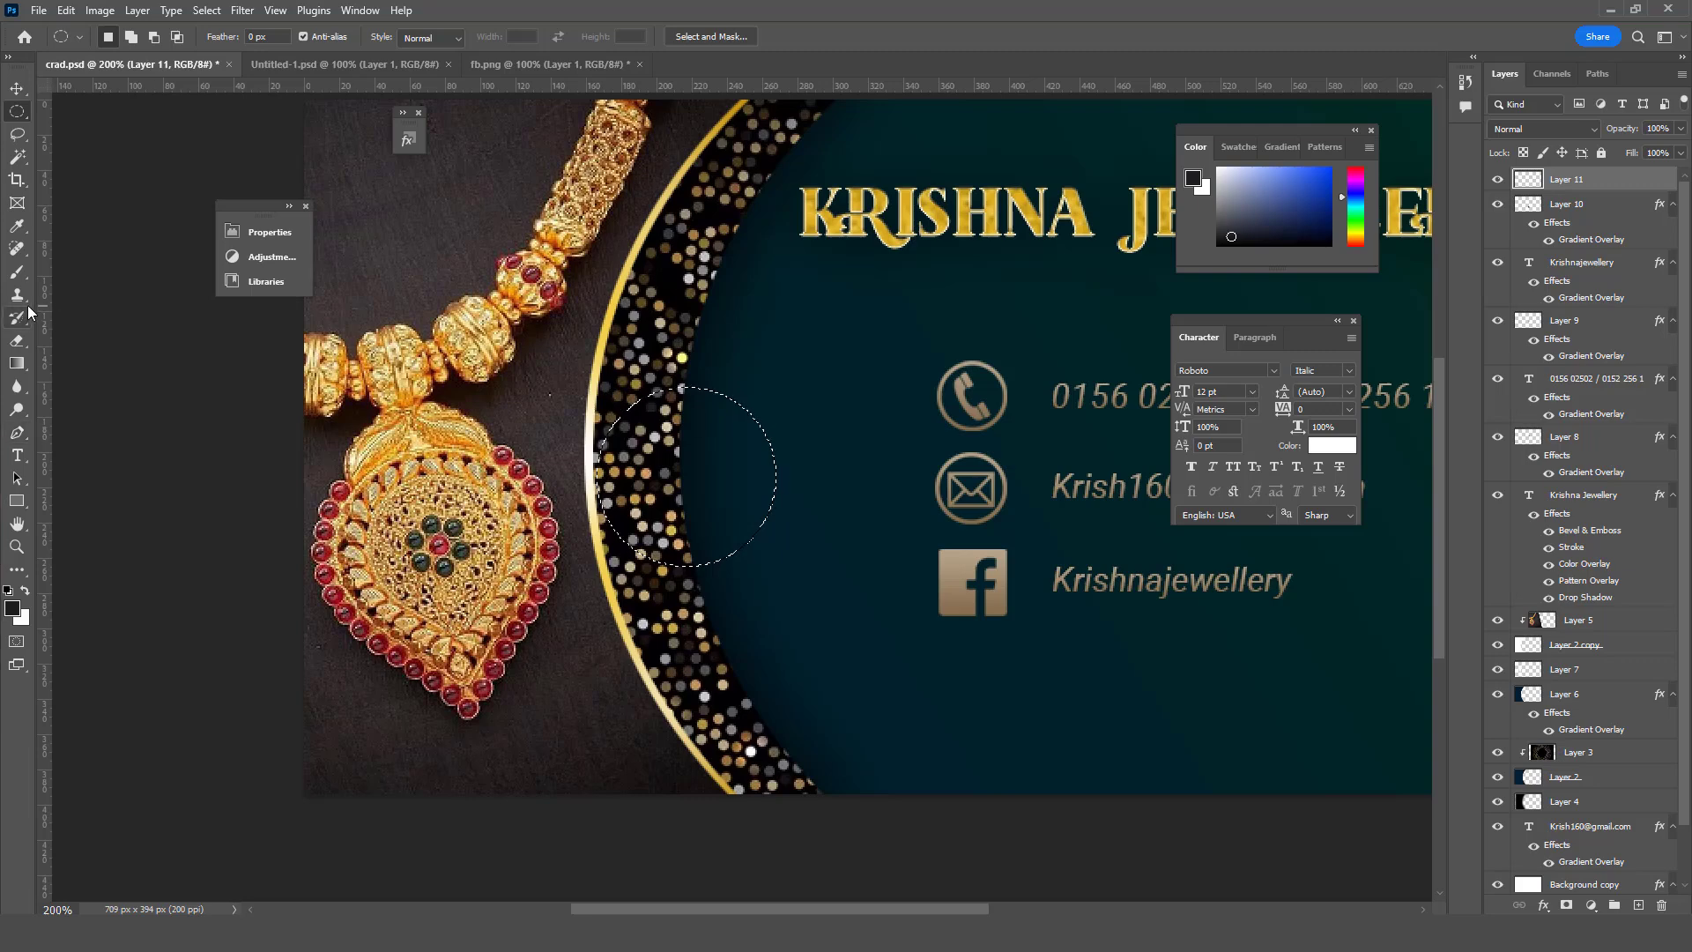
# - Paint Bucket-fill the circle dark, move it over the gold arc, and show the ring image
pyautogui.rightClick(16, 363)
pyautogui.click(71, 380)
pyautogui.click(672, 485)
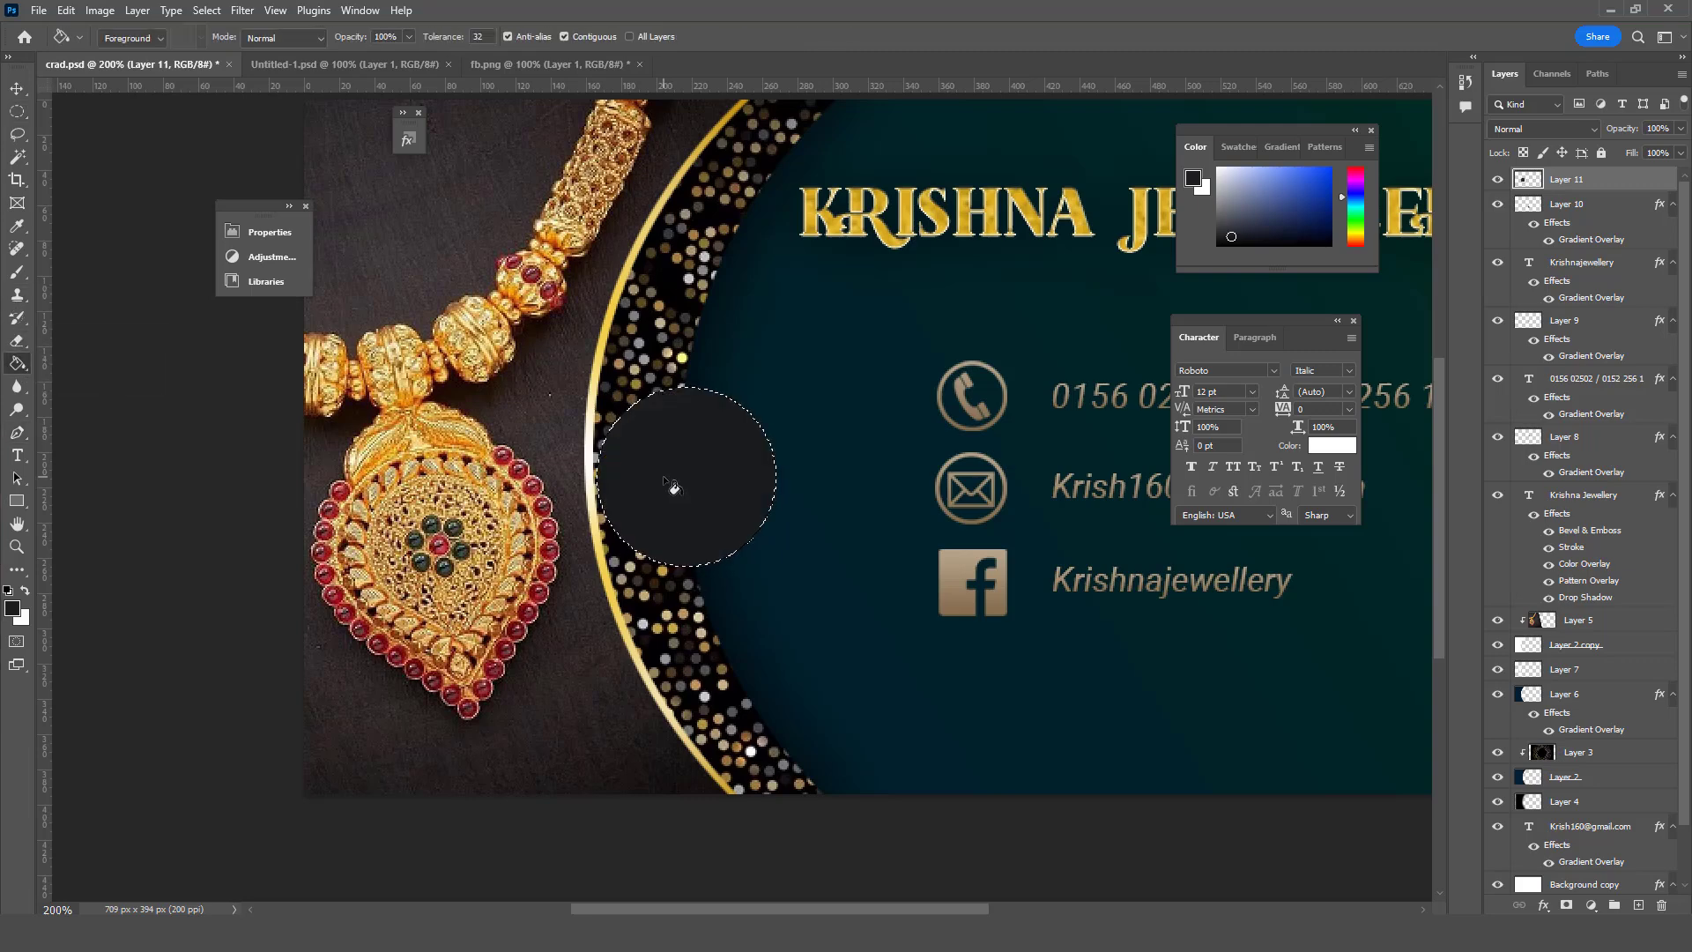
pyautogui.press('v')
pyautogui.moveTo(681, 487)
pyautogui.mouseDown()
pyautogui.moveTo(676, 463)
pyautogui.moveTo(656, 469)
pyautogui.moveTo(677, 436)
pyautogui.mouseUp()
pyautogui.scroll(-2, 1651, 602)
pyautogui.click(1577, 826)
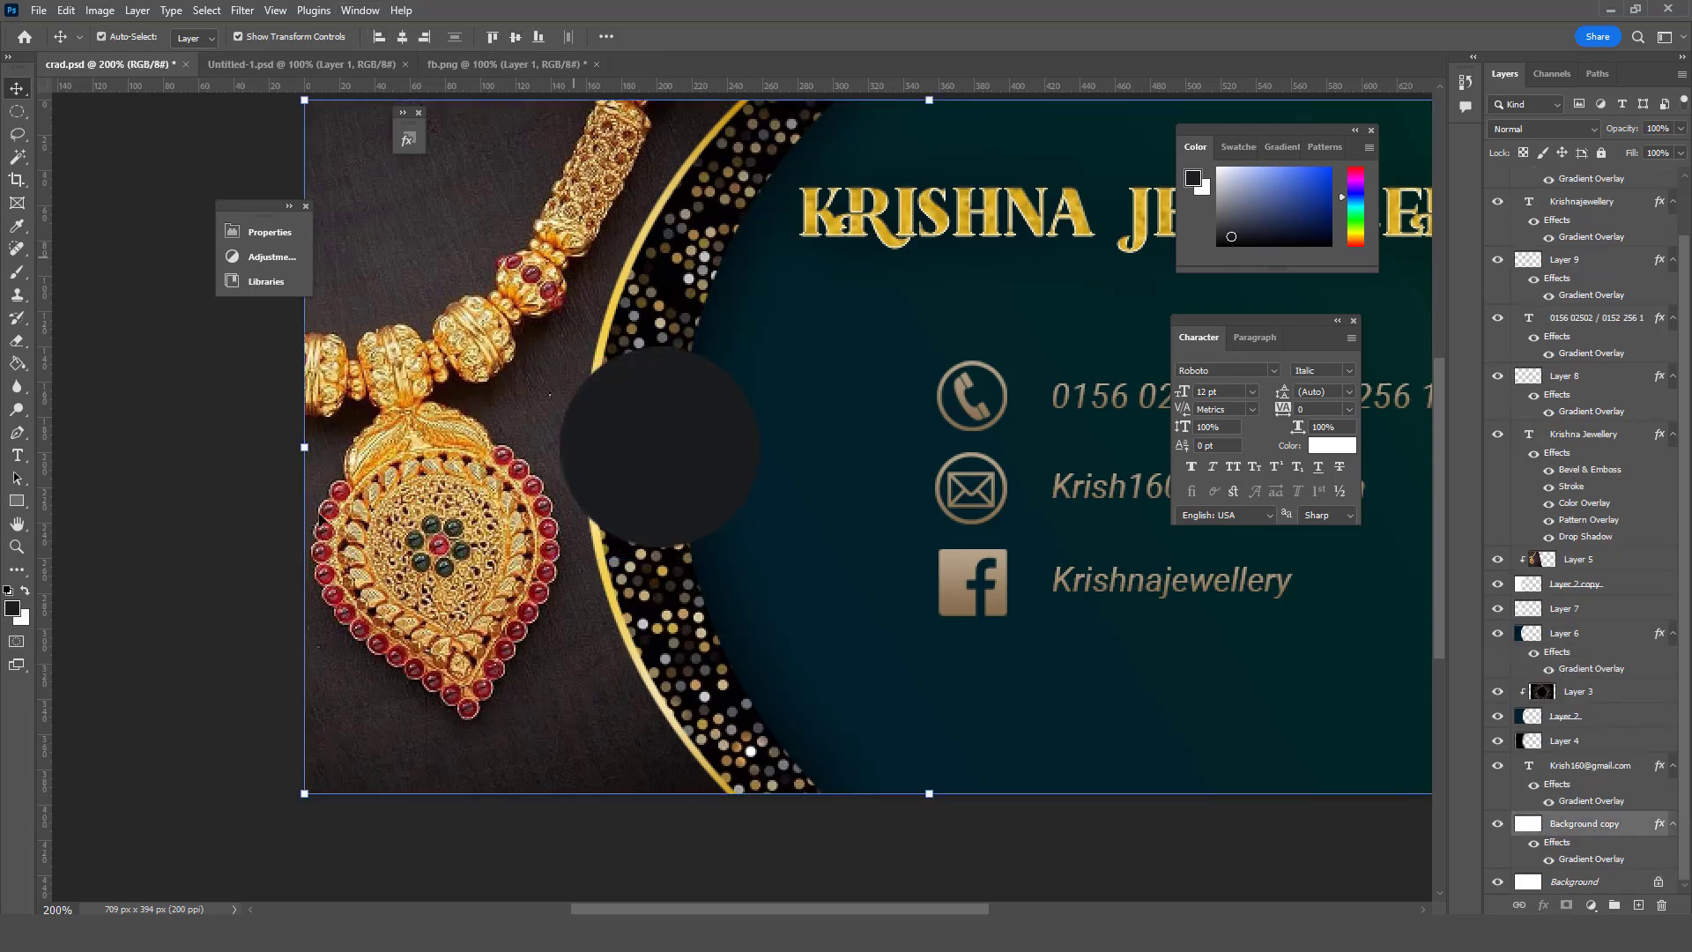
pyautogui.click(677, 436)
pyautogui.hotkey('ctrl', 'Tab')
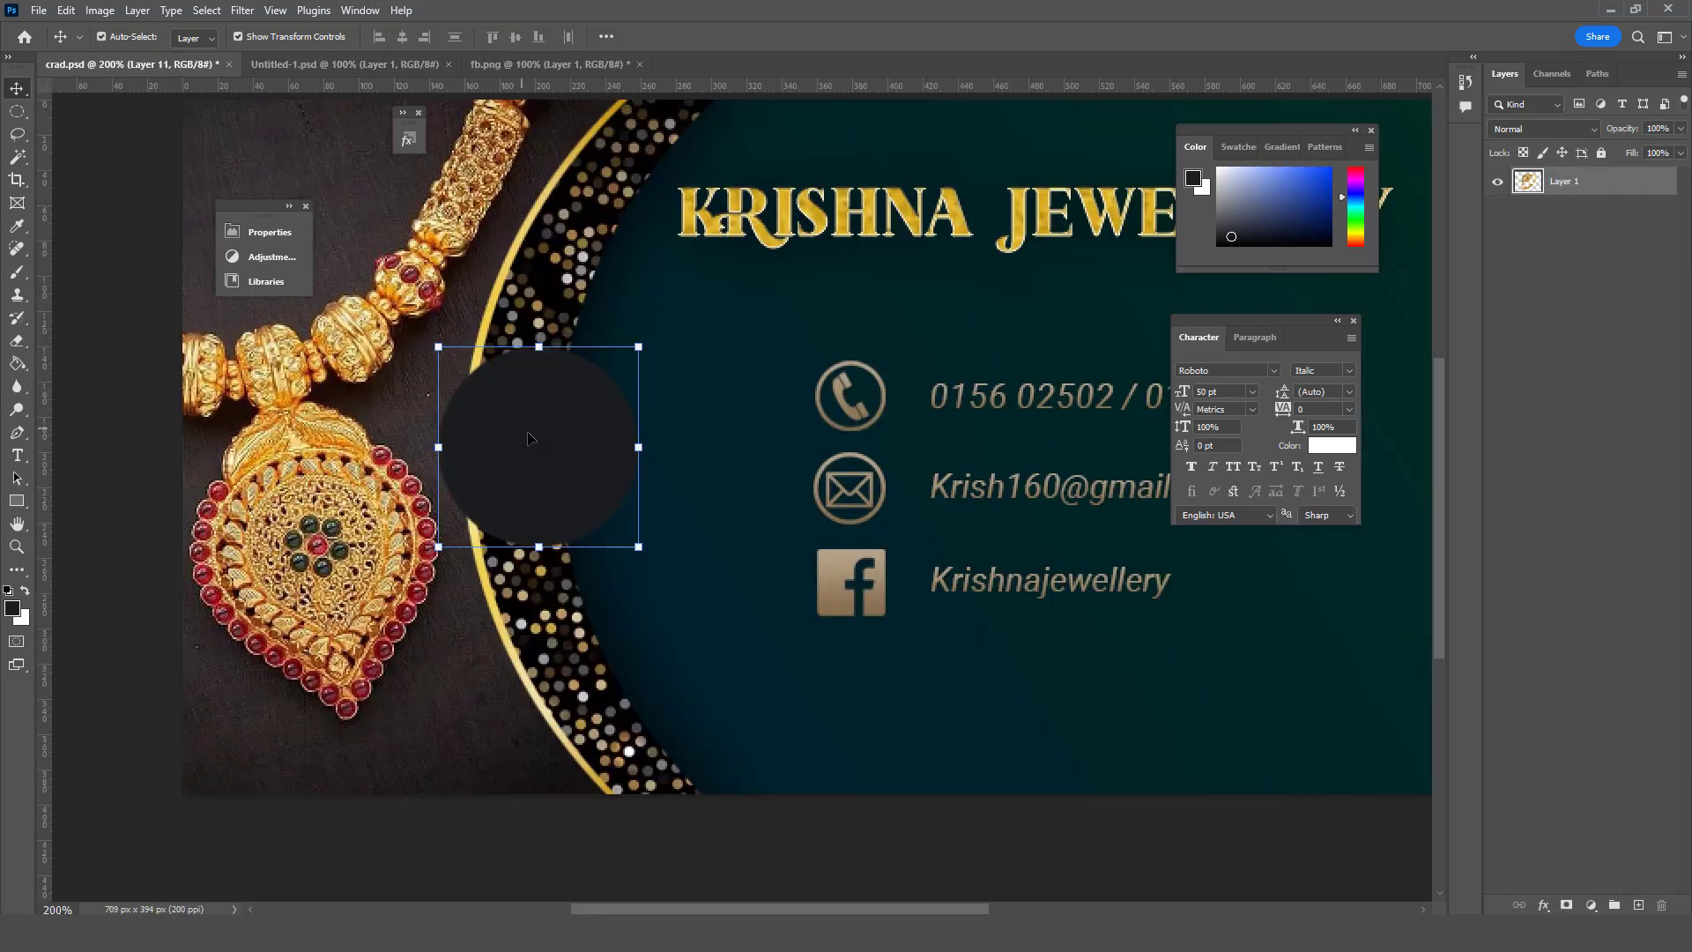
# - Bring the gold ring into crad.psd, scale it to about 100 px, and center it in the dark circle
pyautogui.moveTo(742, 408); pyautogui.dragTo(514, 362)
pyautogui.hotkey('ctrl', 't')
pyautogui.moveTo(916, 728); pyautogui.dragTo(608, 505)
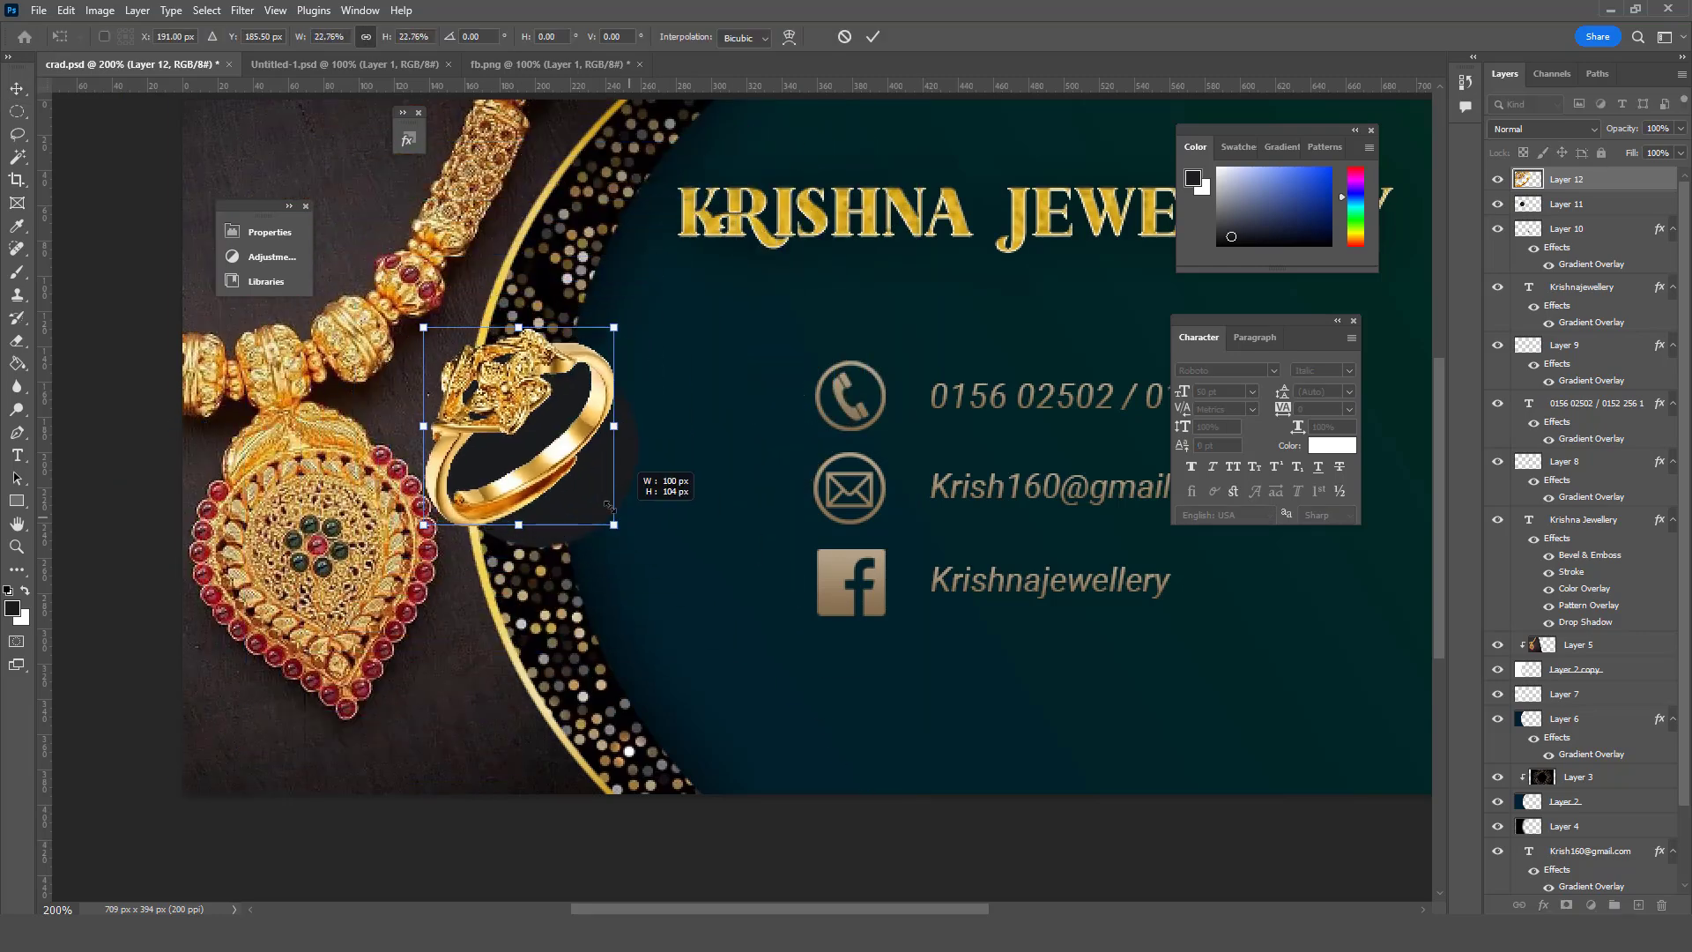
pyautogui.press('Return')
pyautogui.hotkey('ctrl', '+')
pyautogui.moveTo(462, 433); pyautogui.dragTo(472, 454)
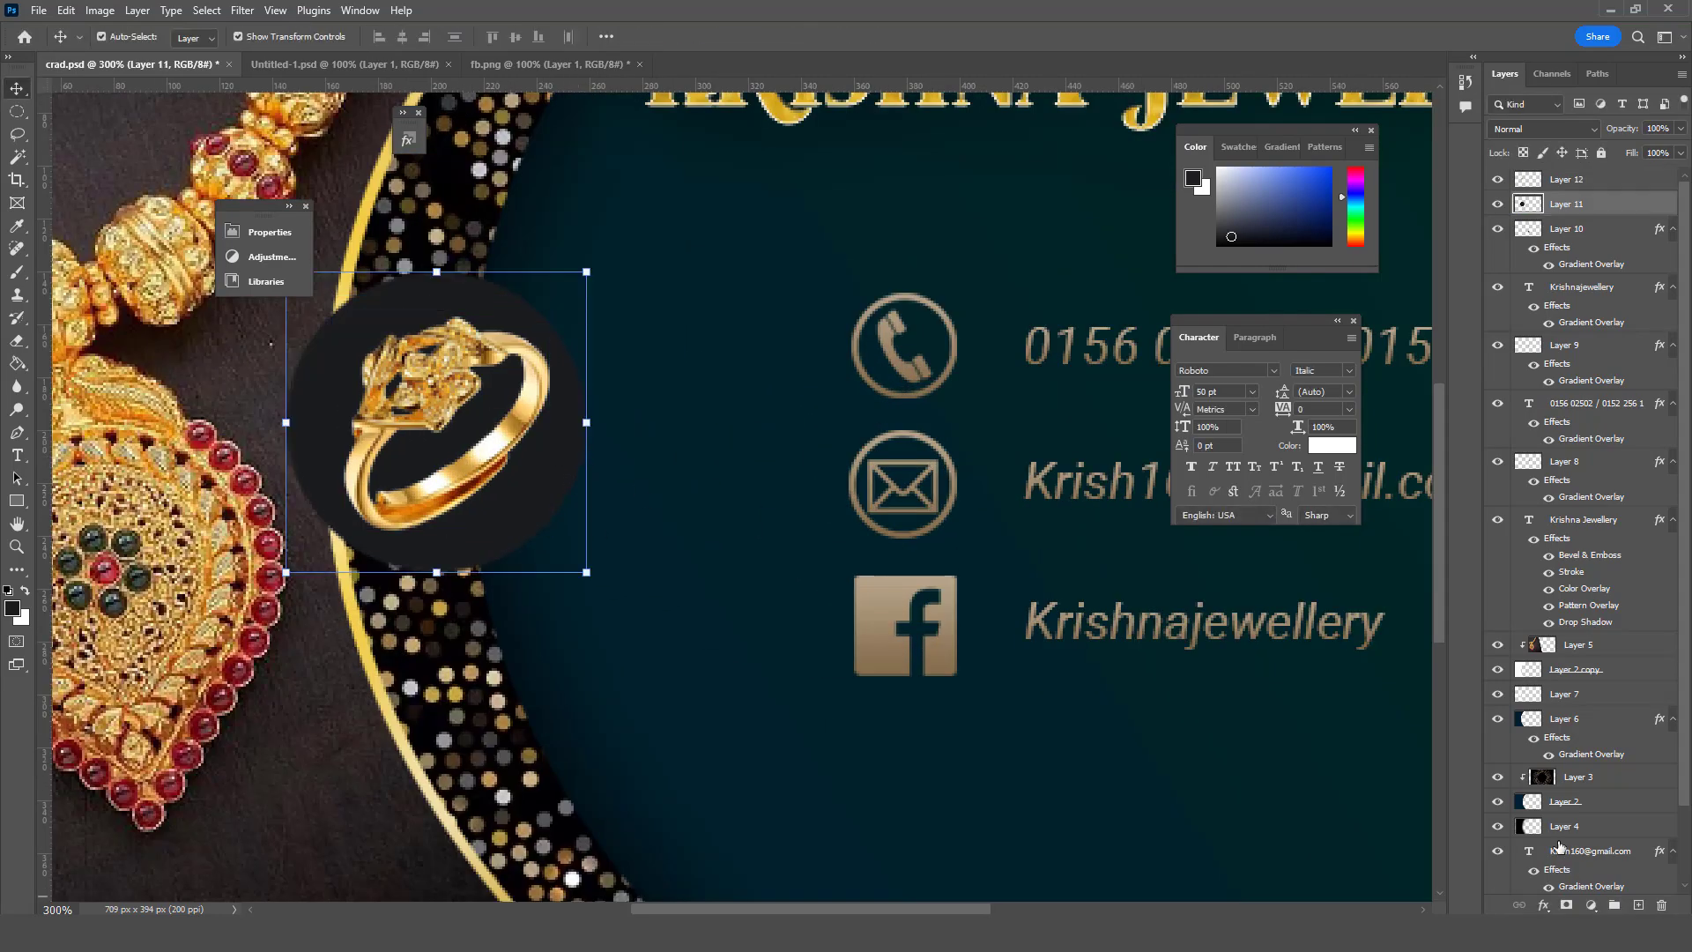
# - Copy the Background copy's teal gradient layer style and paste it onto the circle layer
pyautogui.scroll(-3, 1577, 793)
pyautogui.rightClick(1586, 826)
pyautogui.click(1551, 685)
pyautogui.scroll(5, 1577, 529)
pyautogui.click(1577, 179)
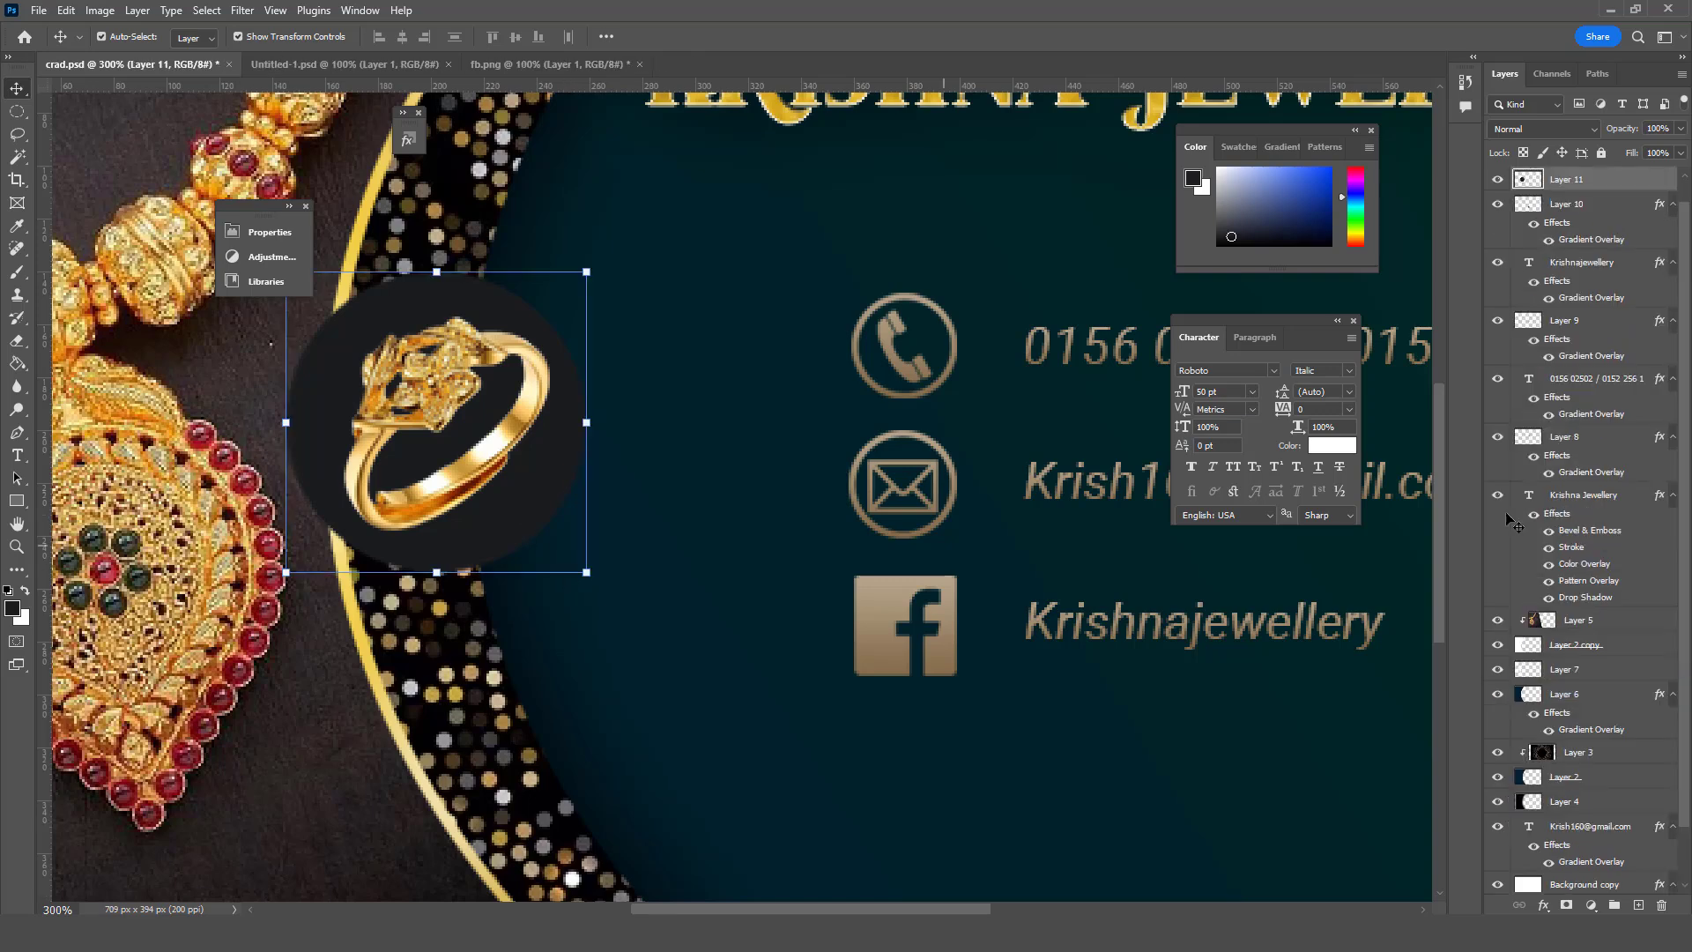
pyautogui.rightClick(1577, 179)
pyautogui.click(1551, 637)
# - Give the circle a Multiply drop shadow at 39% opacity, then preview the full card
pyautogui.click(1543, 905)
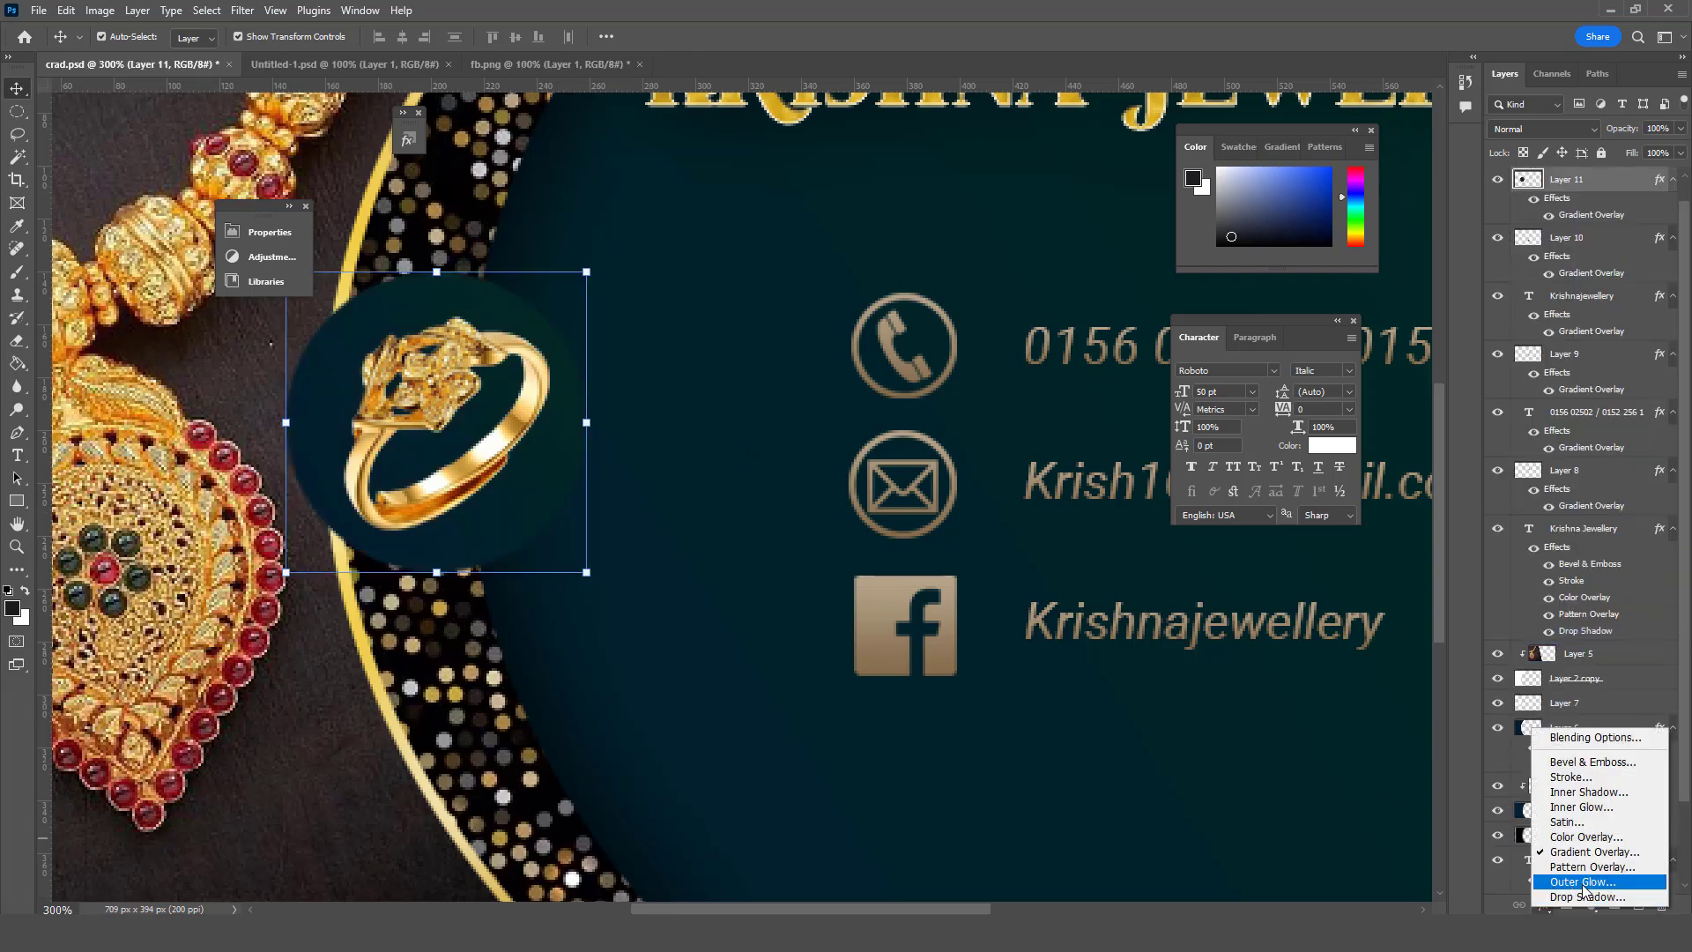
pyautogui.moveTo(1339, 361)
pyautogui.mouseDown()
pyautogui.moveTo(1310, 362)
pyautogui.moveTo(1313, 325)
pyautogui.mouseUp()
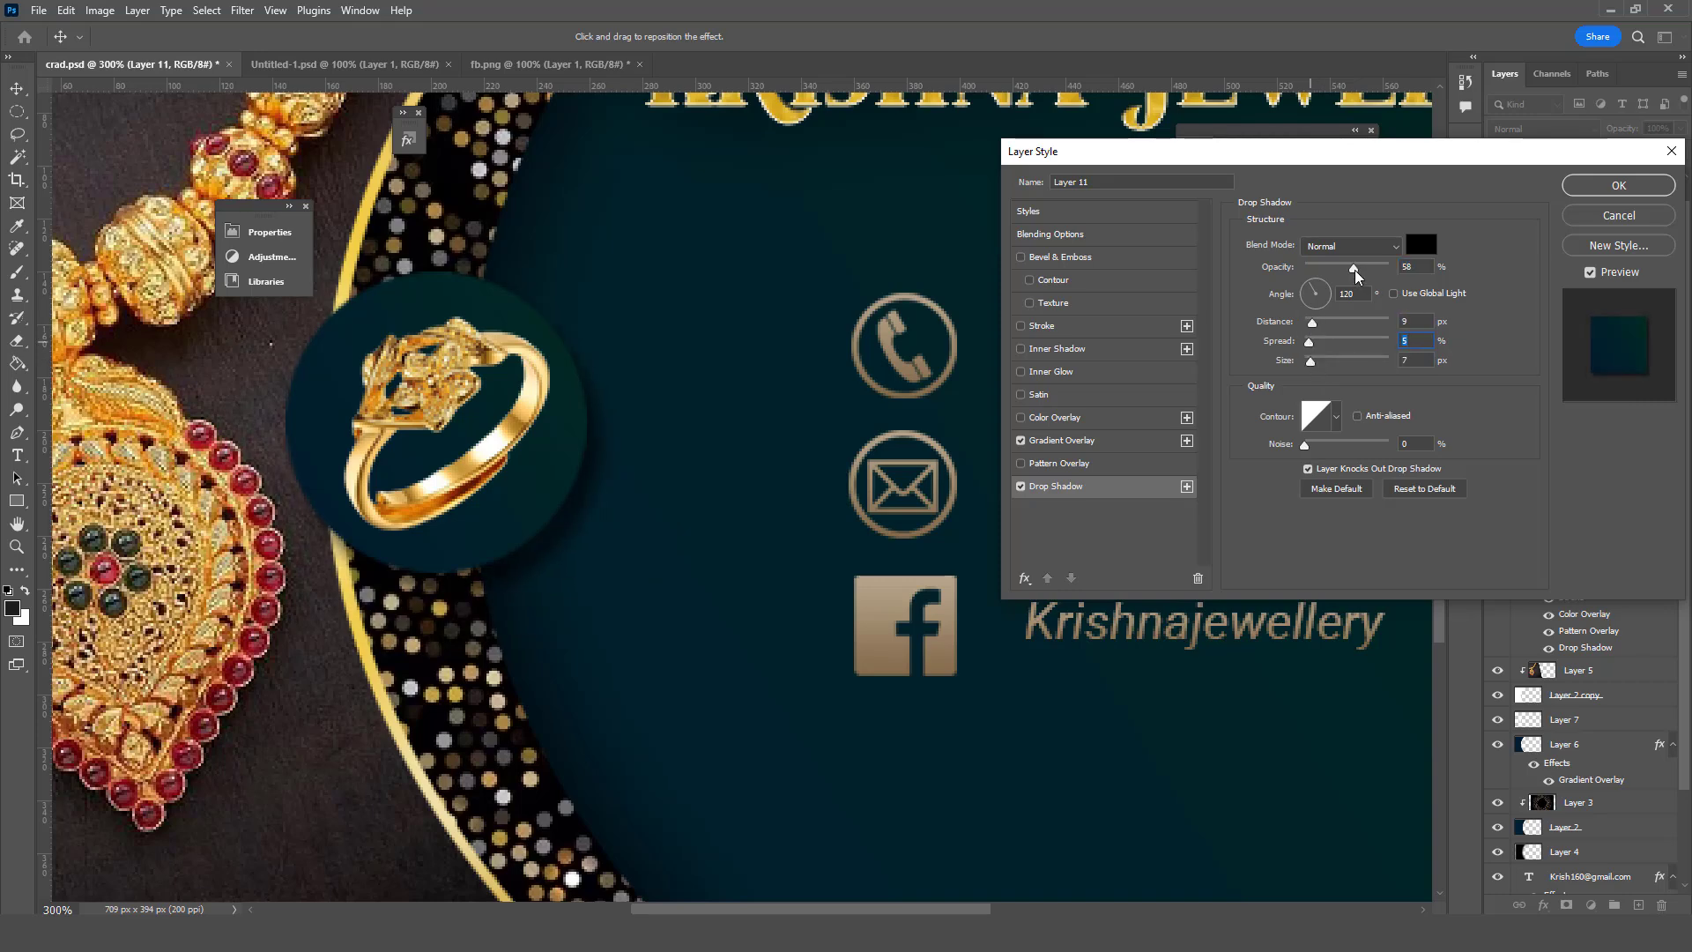
pyautogui.click(1348, 246)
pyautogui.click(1339, 325)
pyautogui.moveTo(1354, 268); pyautogui.dragTo(1338, 270)
pyautogui.click(1619, 185)
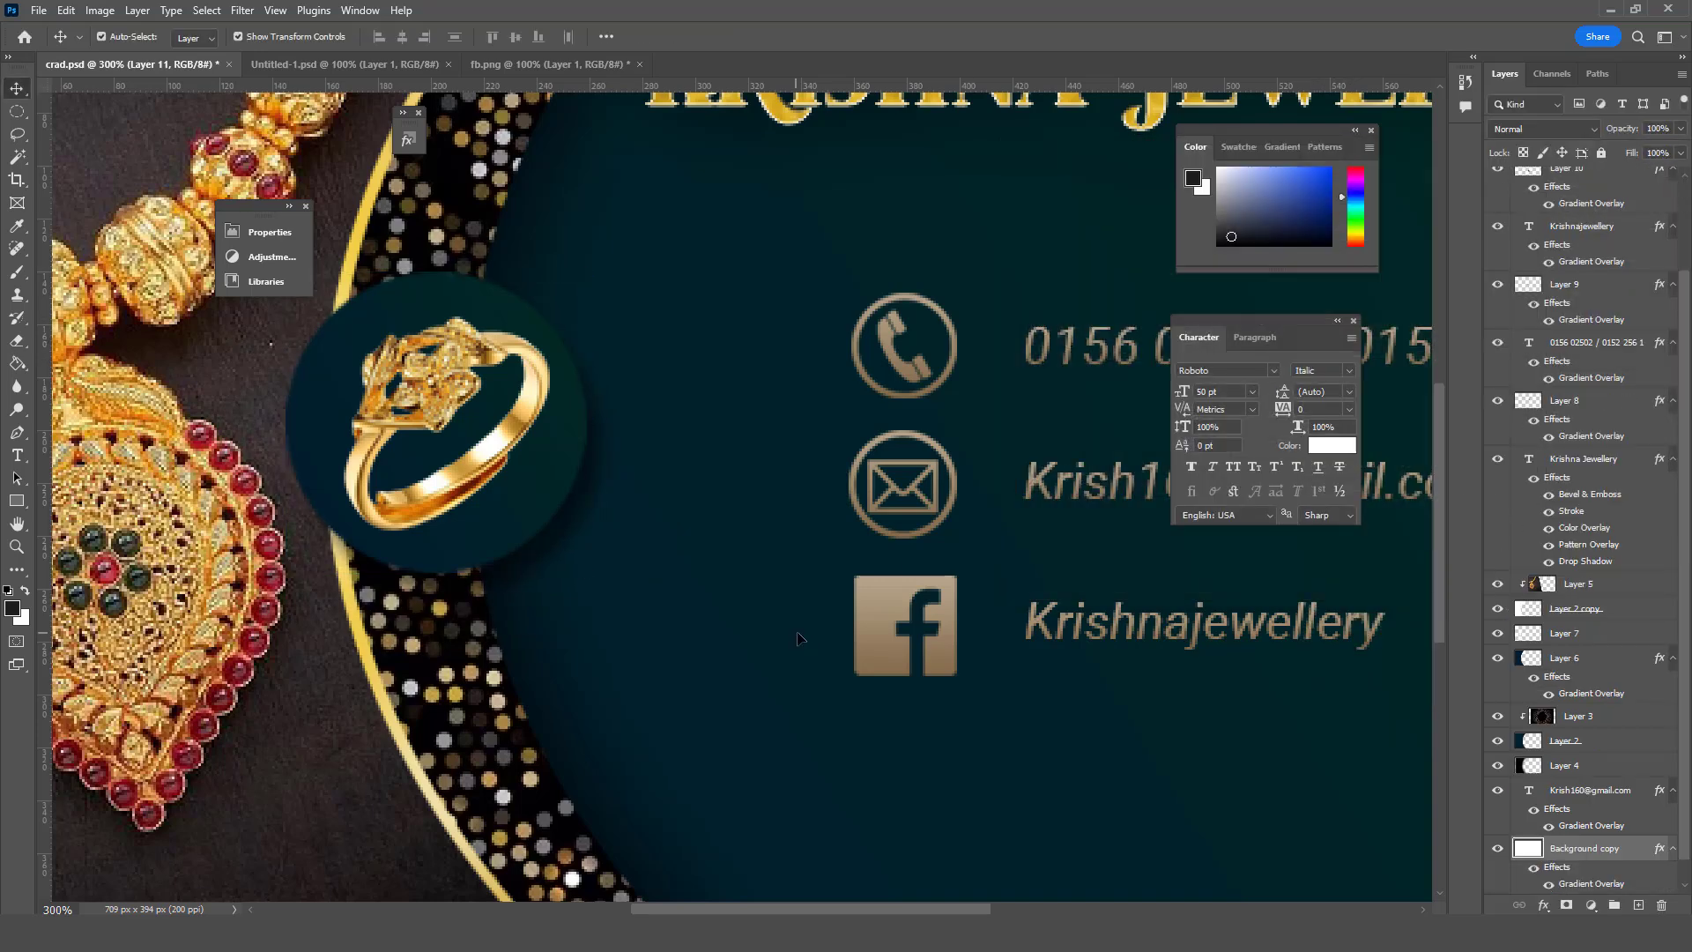
pyautogui.hotkey('ctrl', '1')
pyautogui.press('Tab')
pyautogui.hotkey('ctrl', '+')
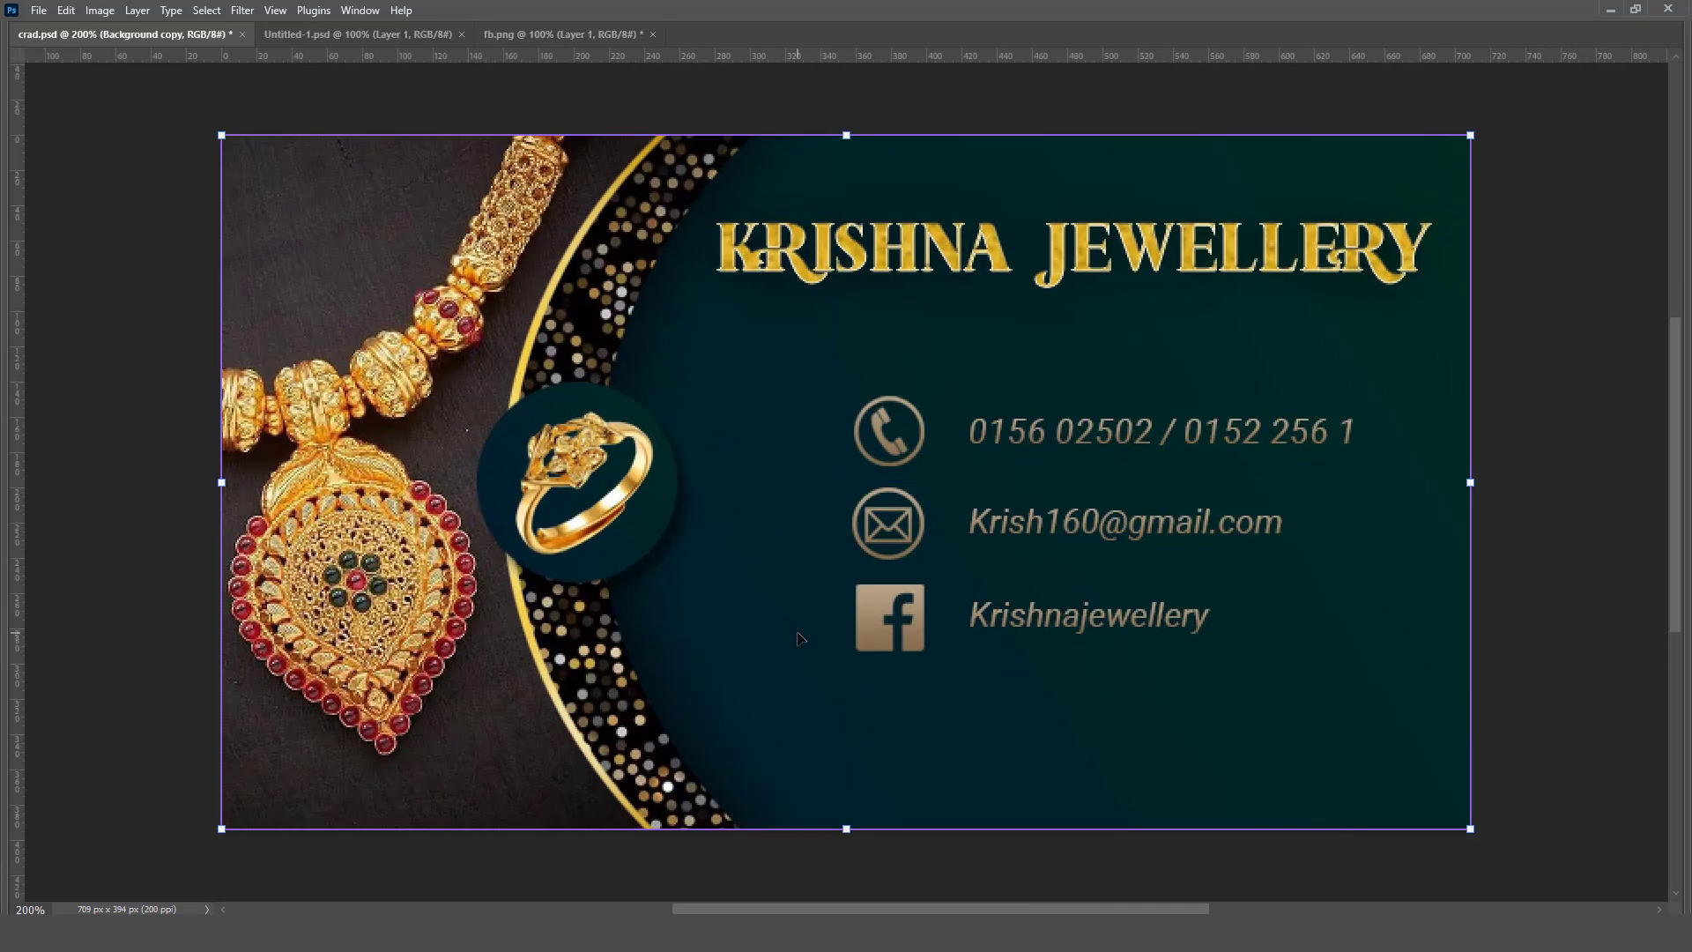